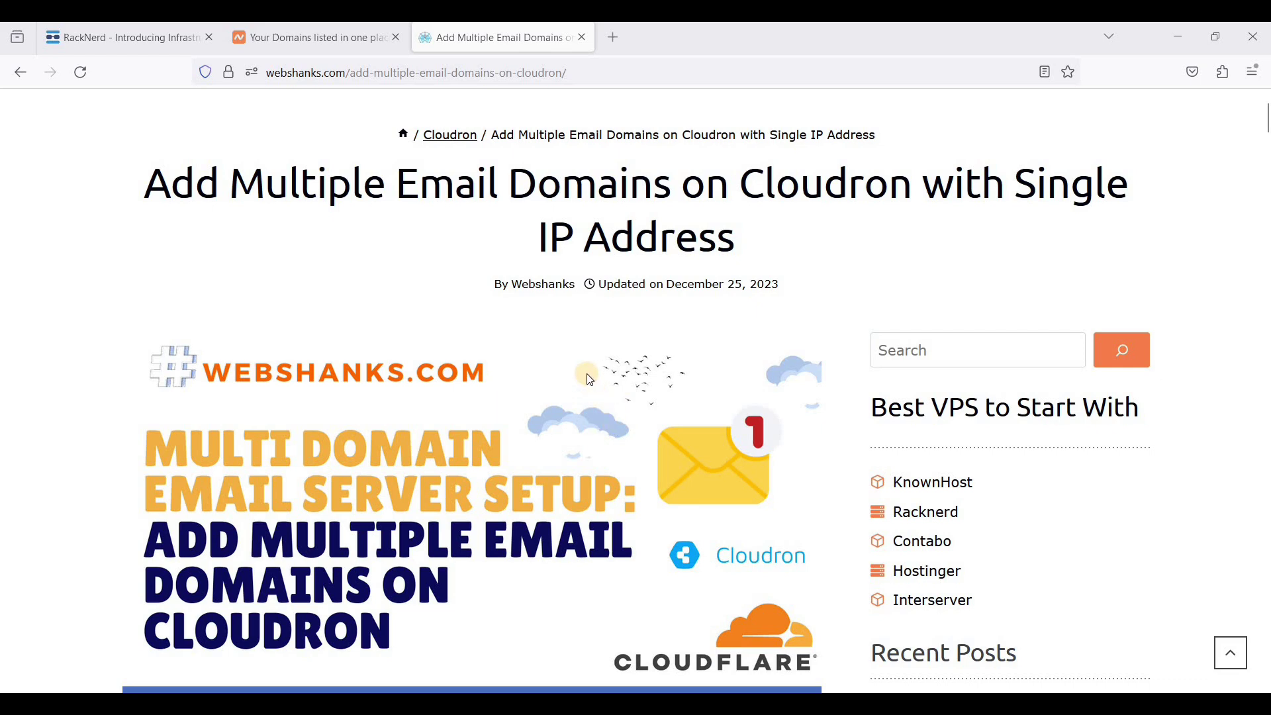
- Look over the Namecheap domain list (webshanks.shop, webshanks.store), then switch to the RackNerd homepage tab
left_click(323, 37)
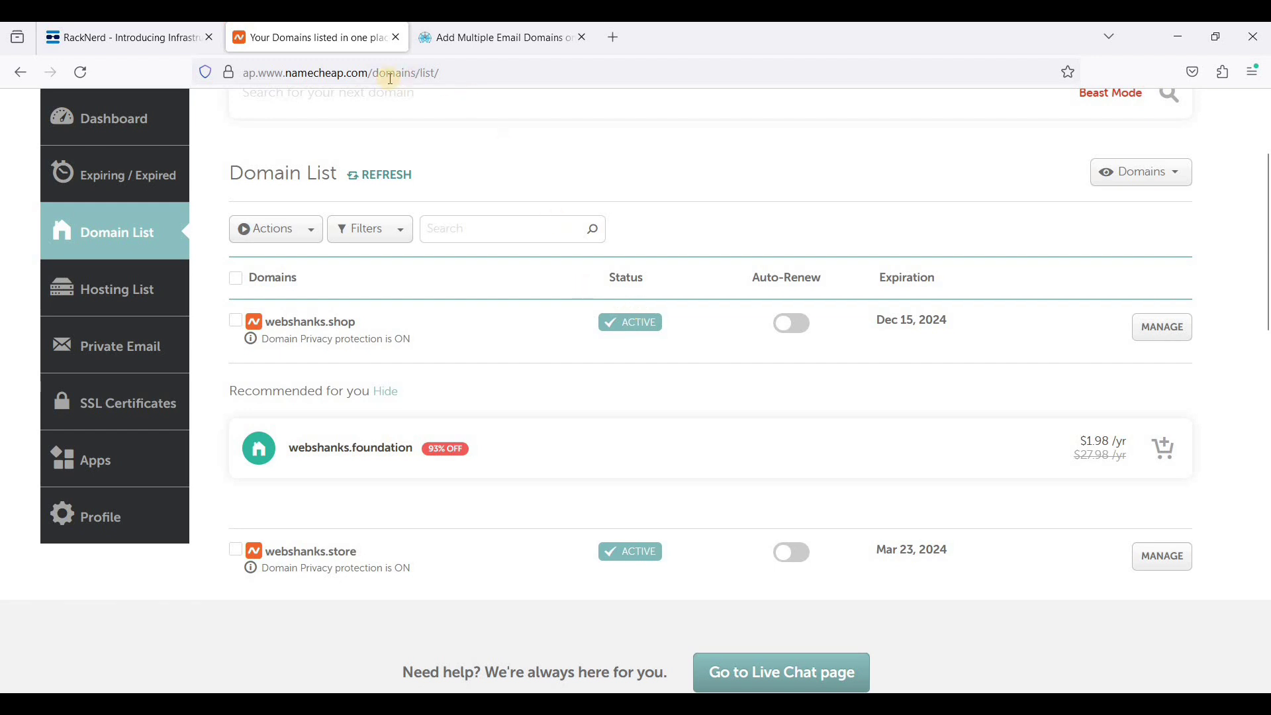
left_click(161, 39)
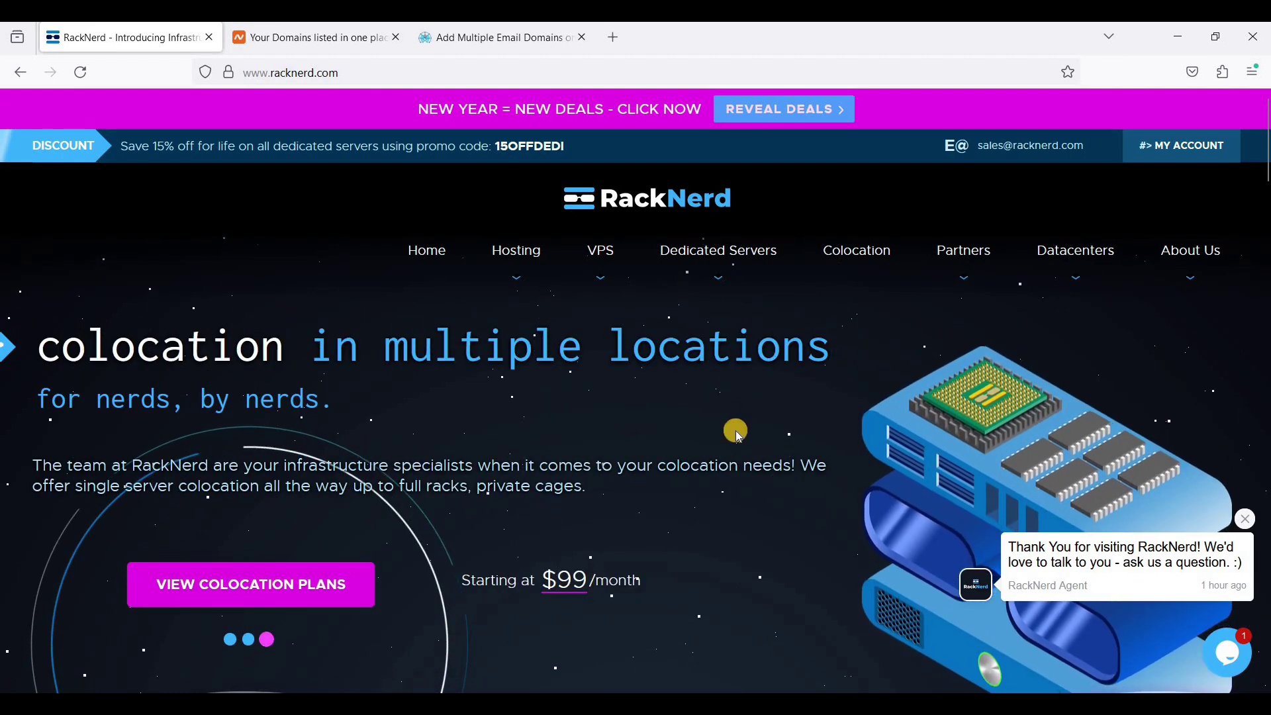
- Go to the KVM VPS plans, close the sales chat, and order the 2 GB RAM, 3 vCore plan
mouse_move(599, 265)
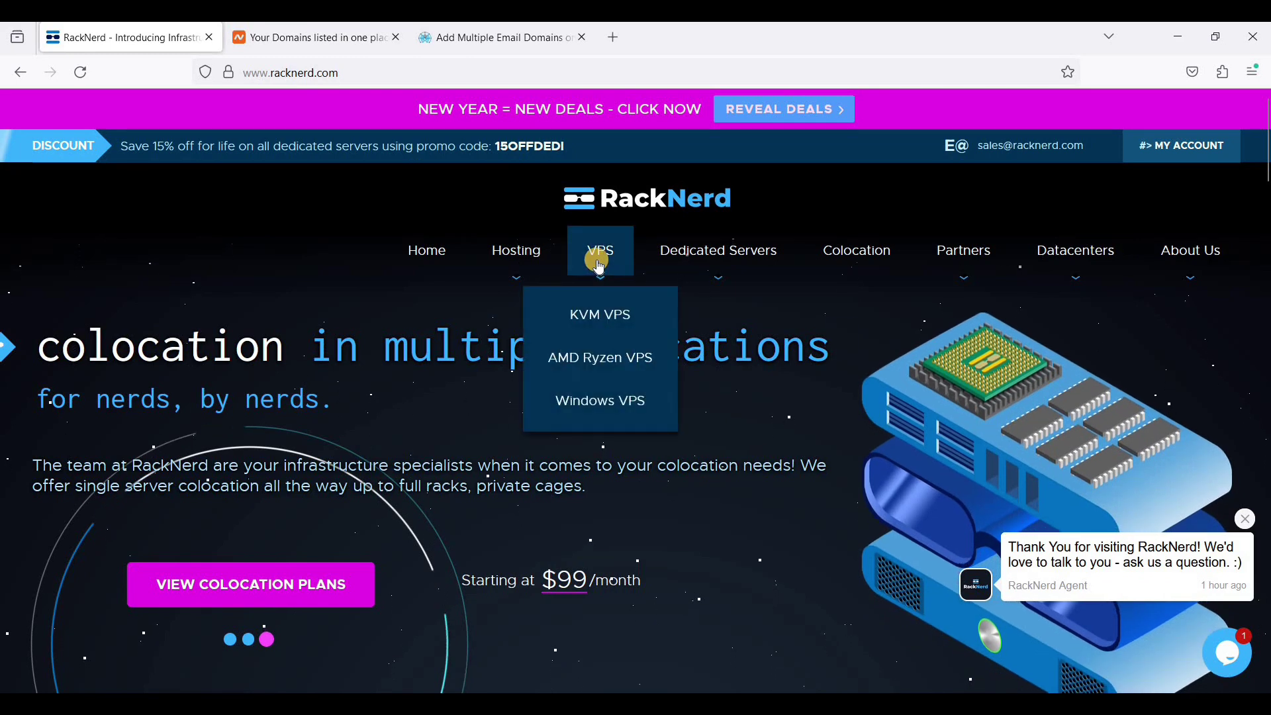
left_click(613, 331)
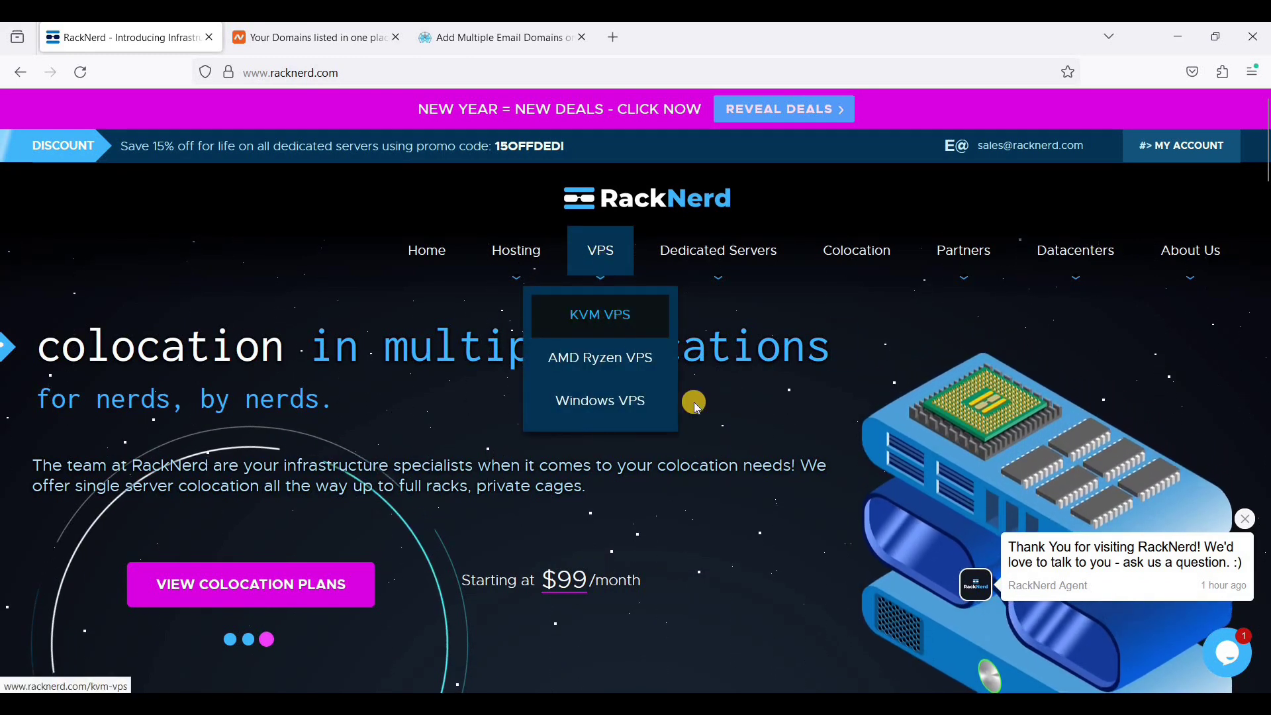
scroll(753, 415, "down", 6)
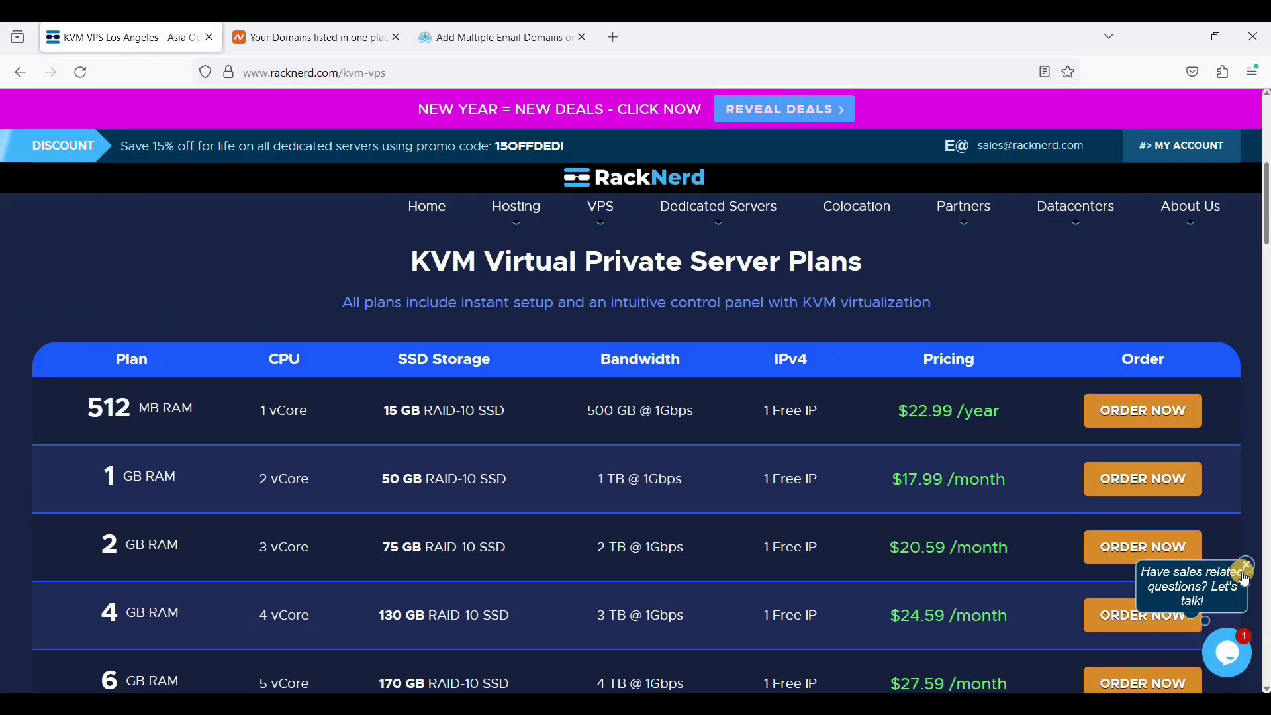
left_click(1245, 574)
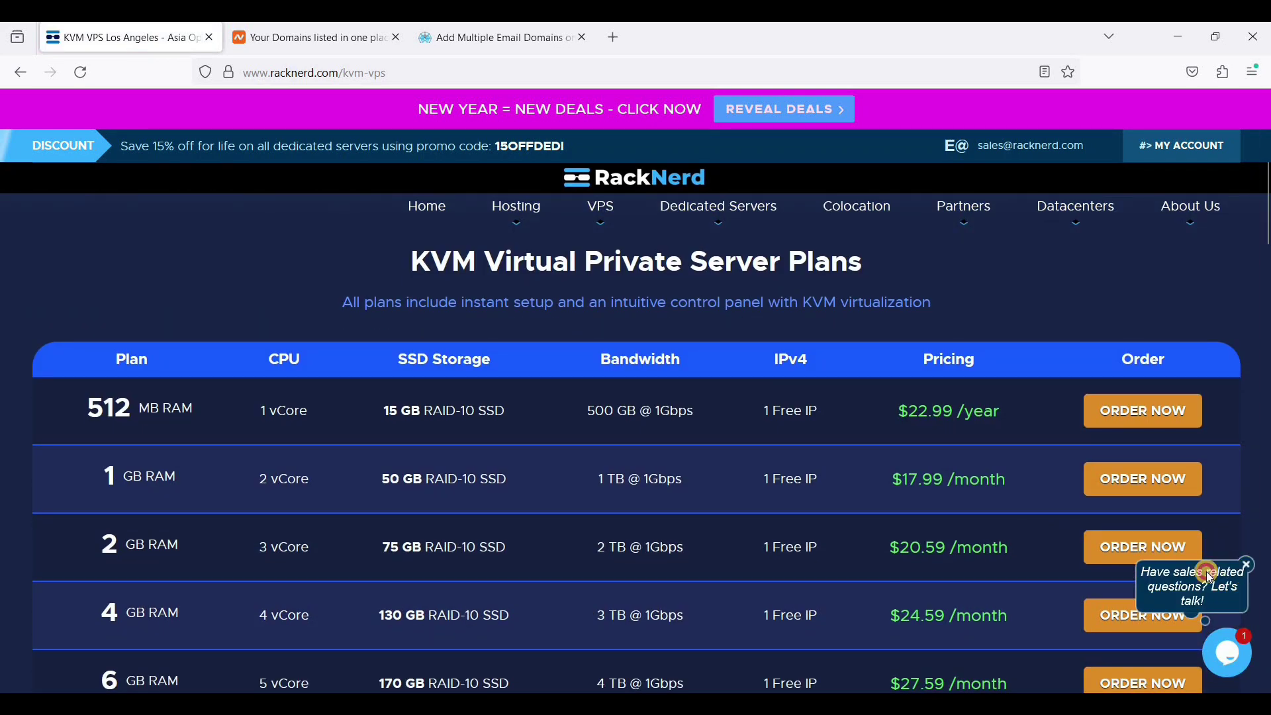
left_click_drag(44, 562, 945, 542)
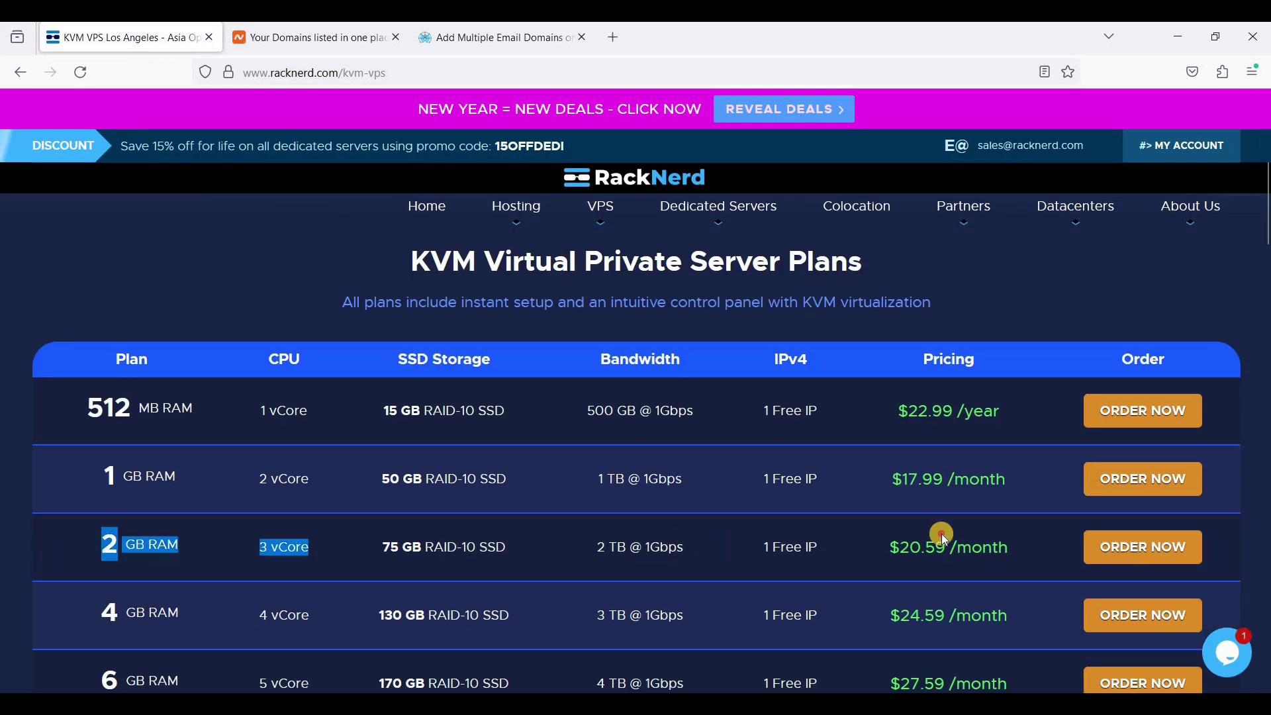
left_click(1135, 549)
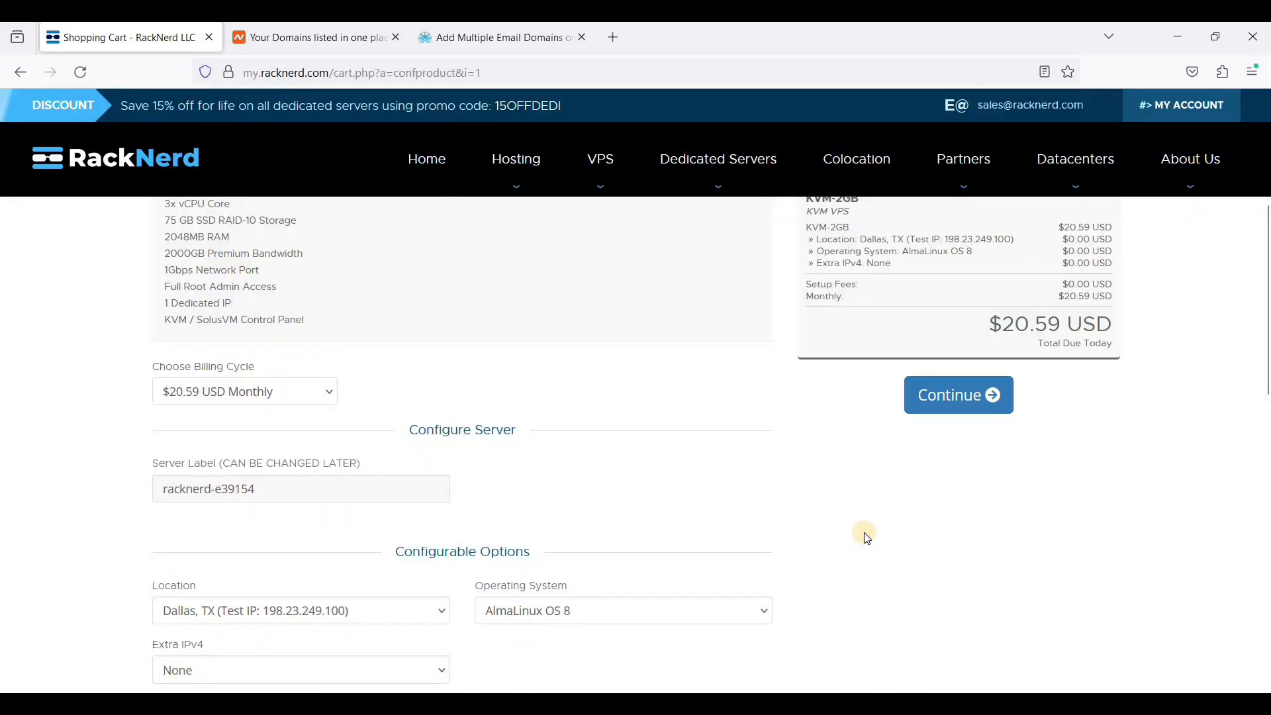
- Select Ubuntu 22.04 64 Bit and Los Angeles DC02, then continue at $20.59 USD monthly
scroll(865, 534, "down", 2)
left_click(623, 523)
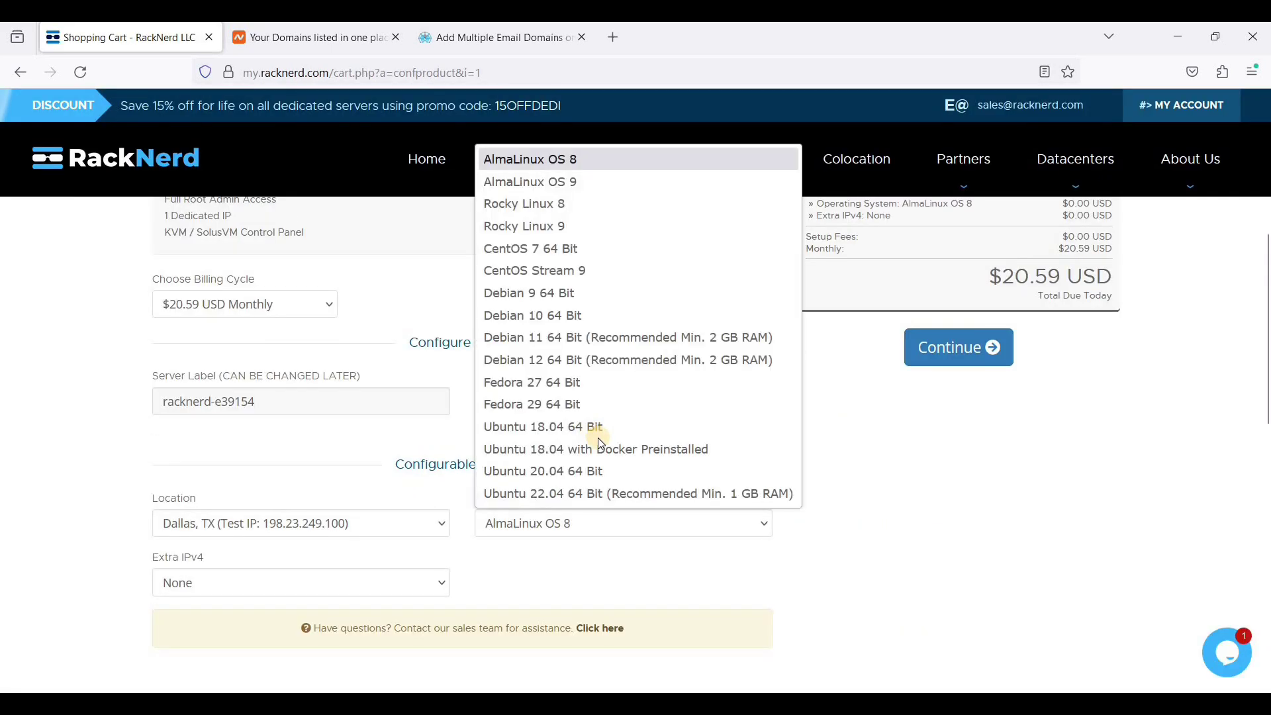
left_click(614, 497)
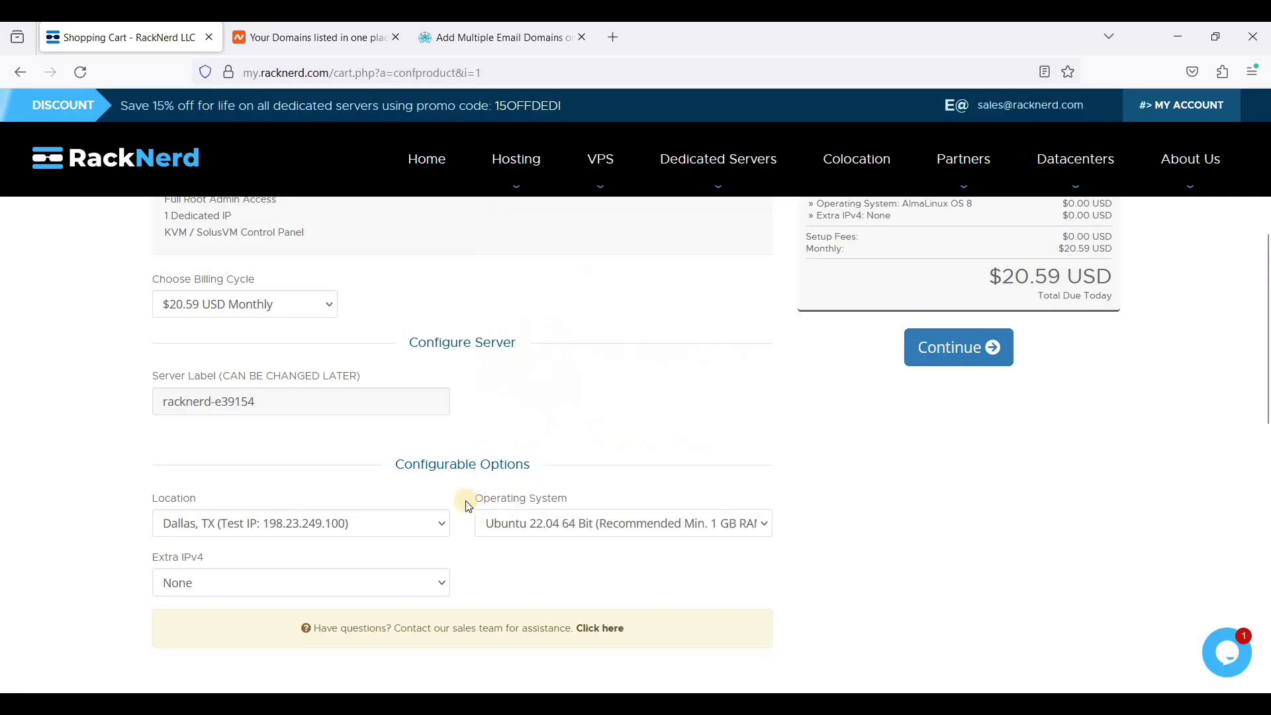
left_click(412, 522)
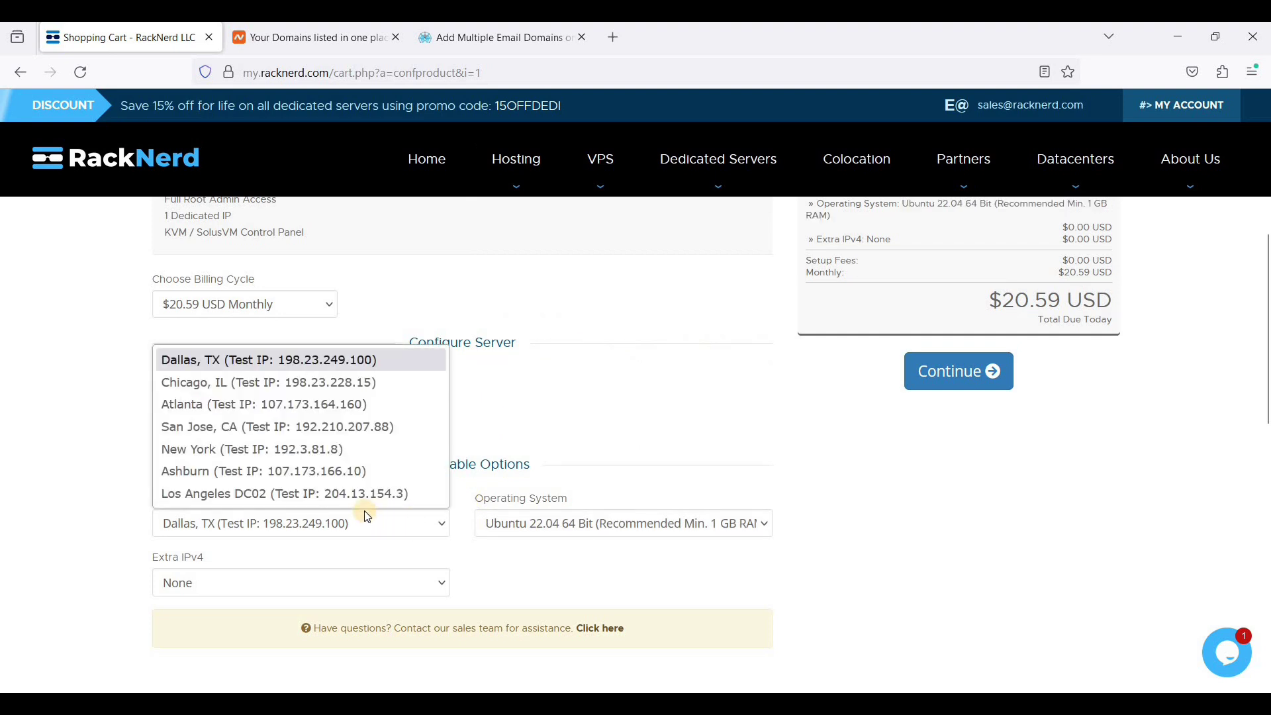
left_click(358, 493)
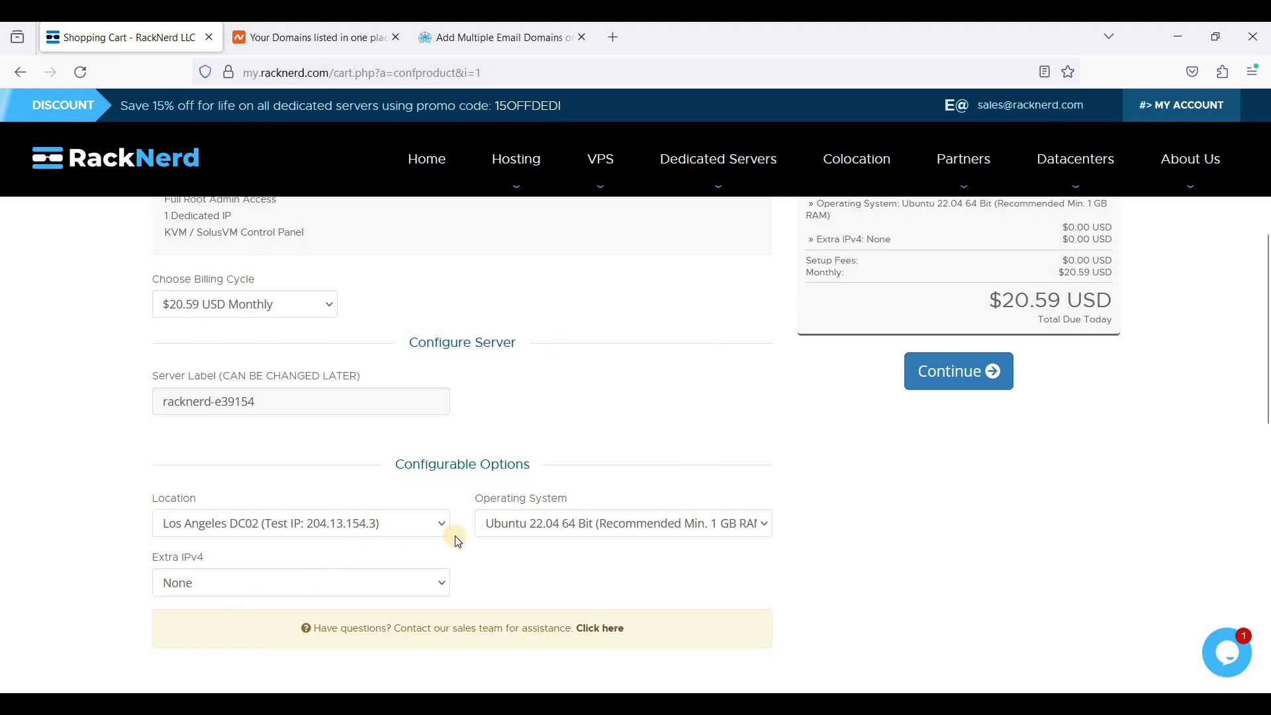
left_click(302, 523)
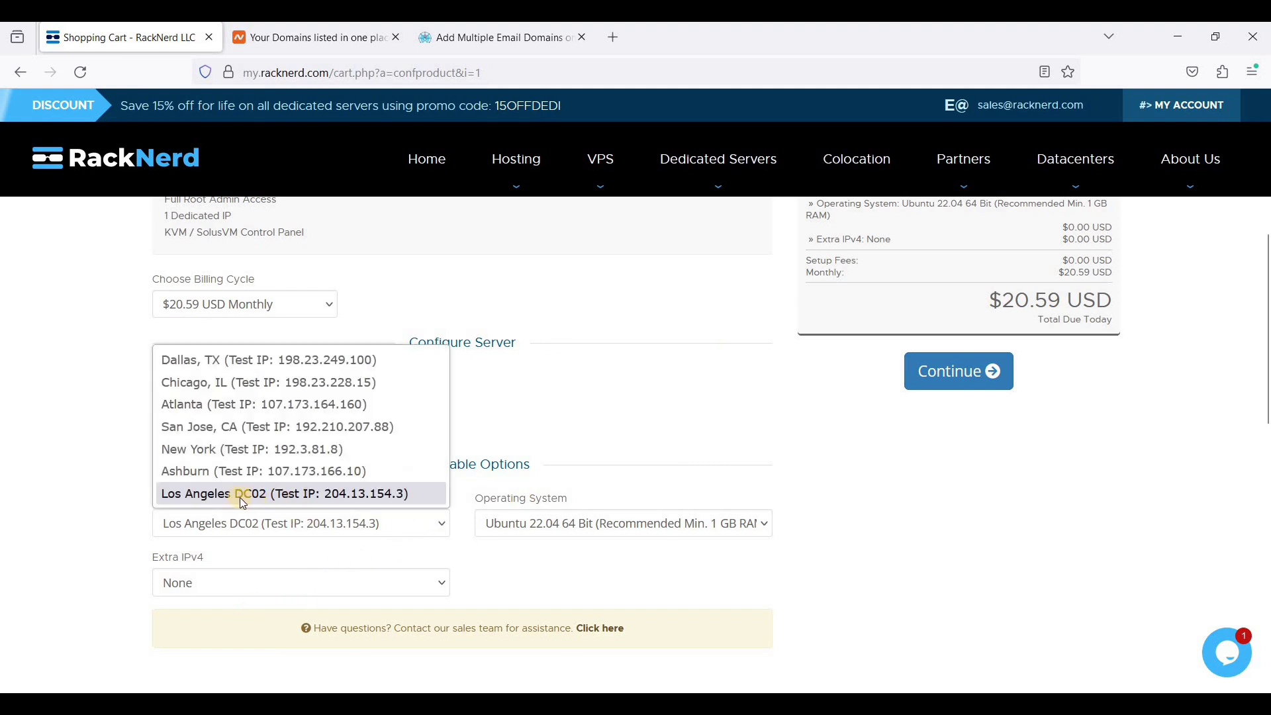
left_click(263, 496)
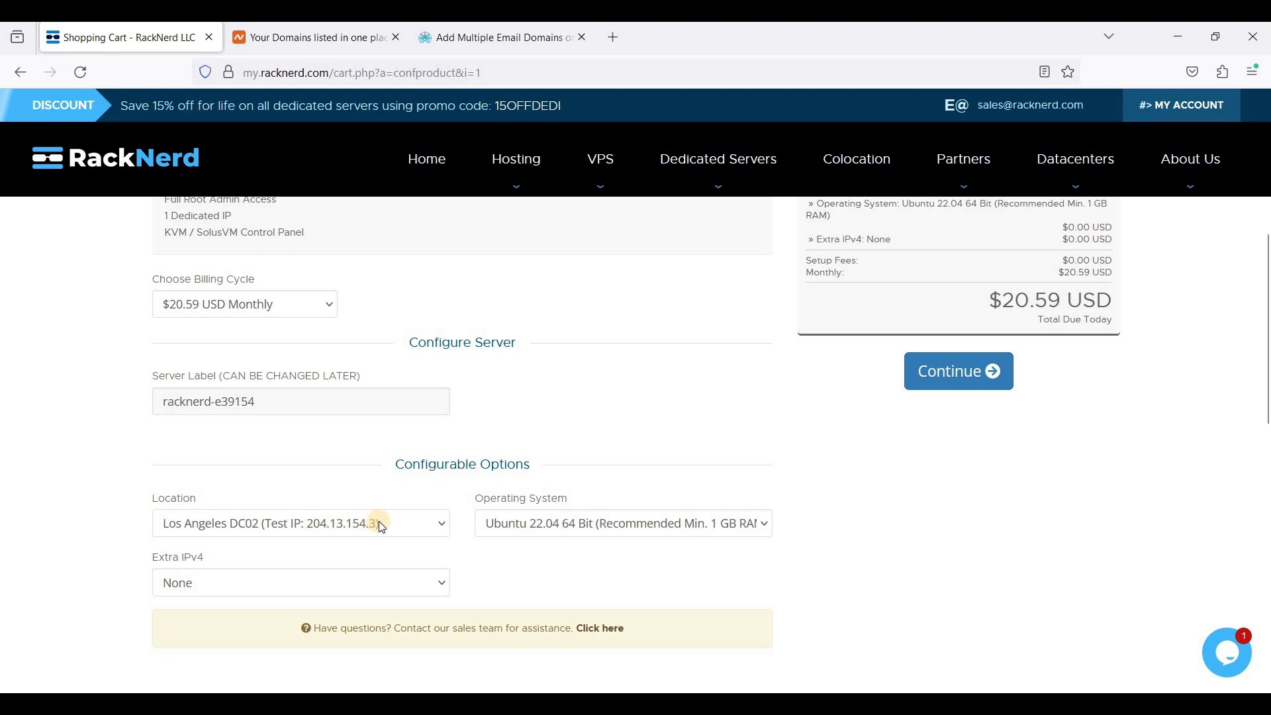
left_click(966, 372)
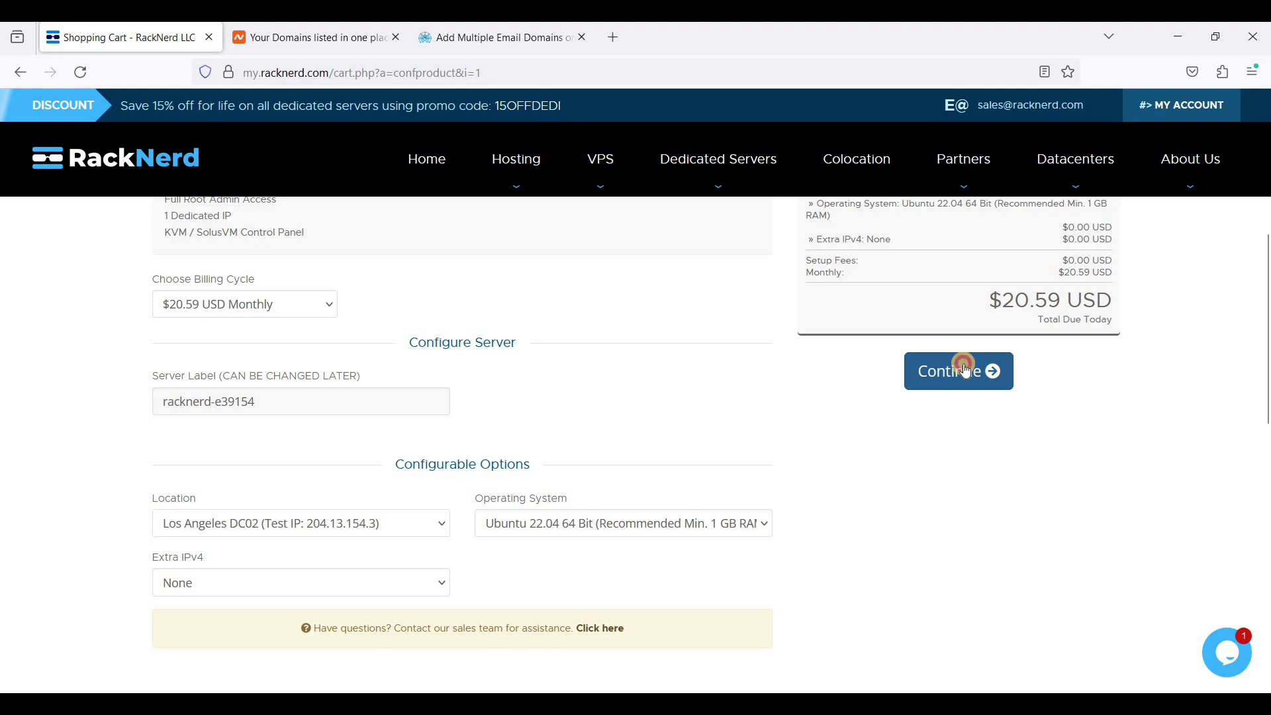
- At checkout choose to create a new account, accept the Terms of Service, and complete the order
left_click(985, 447)
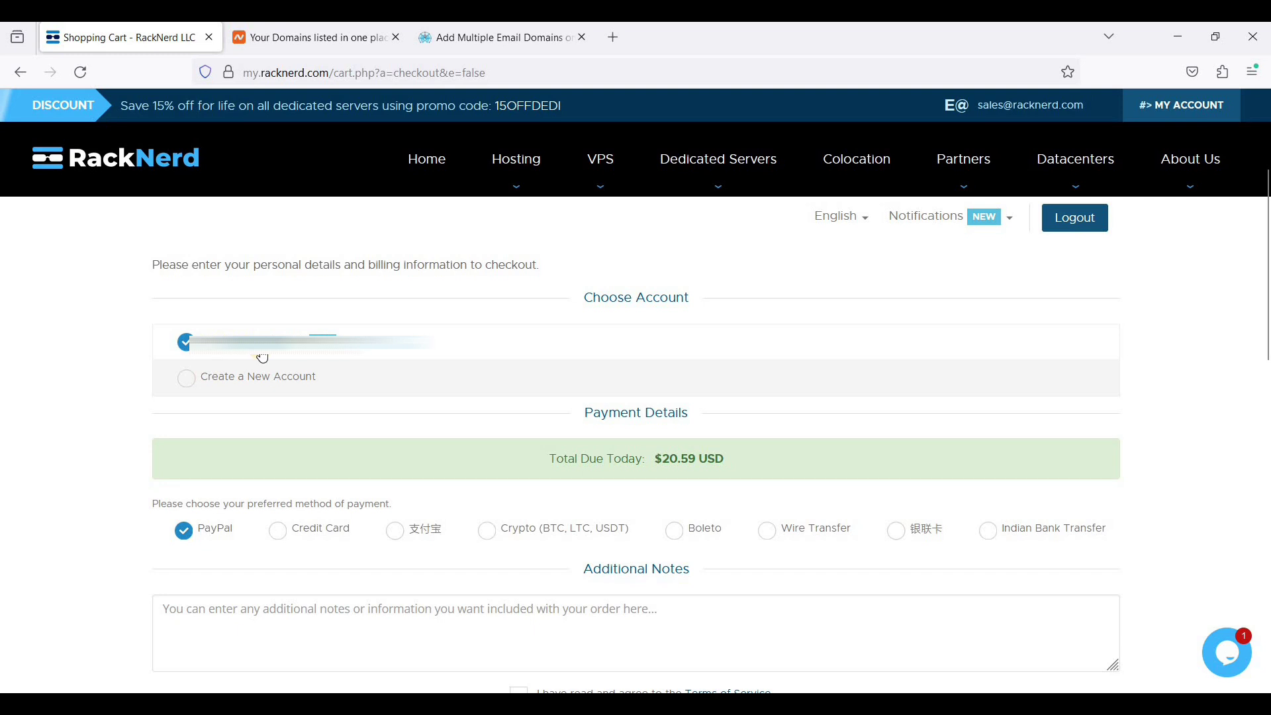
left_click(235, 384)
scroll(539, 404, "down", 3)
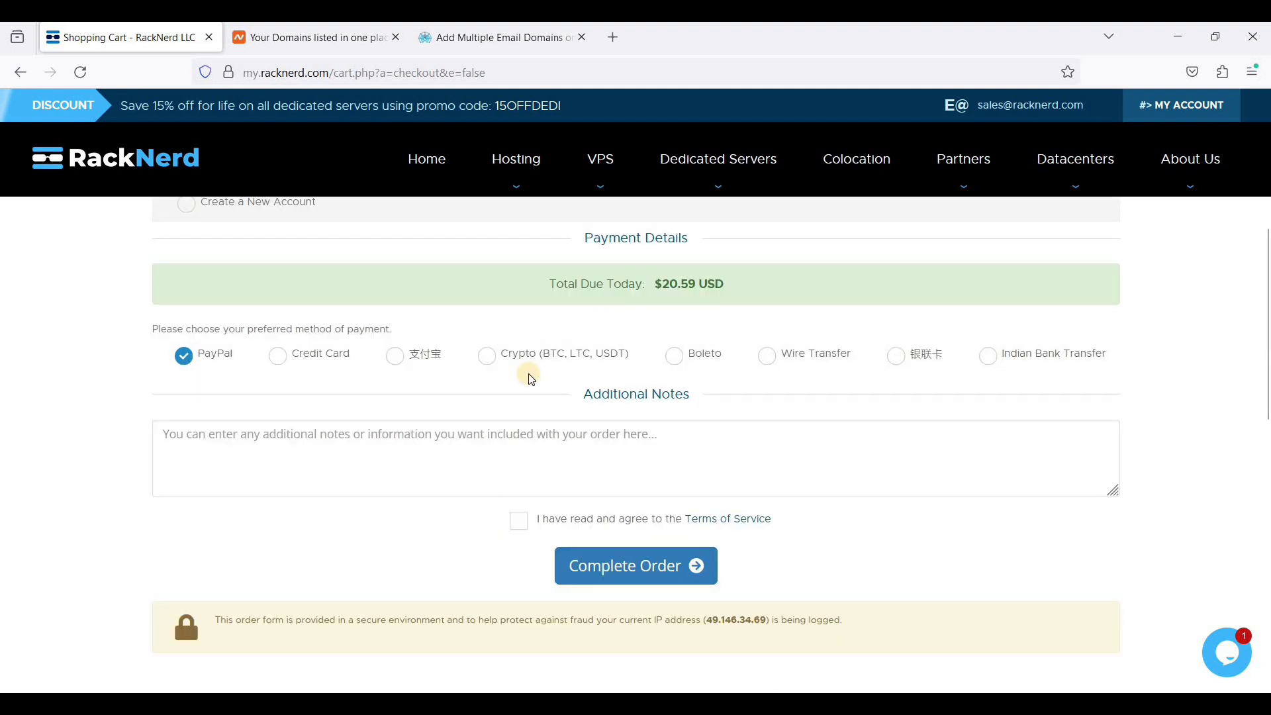
left_click(495, 359)
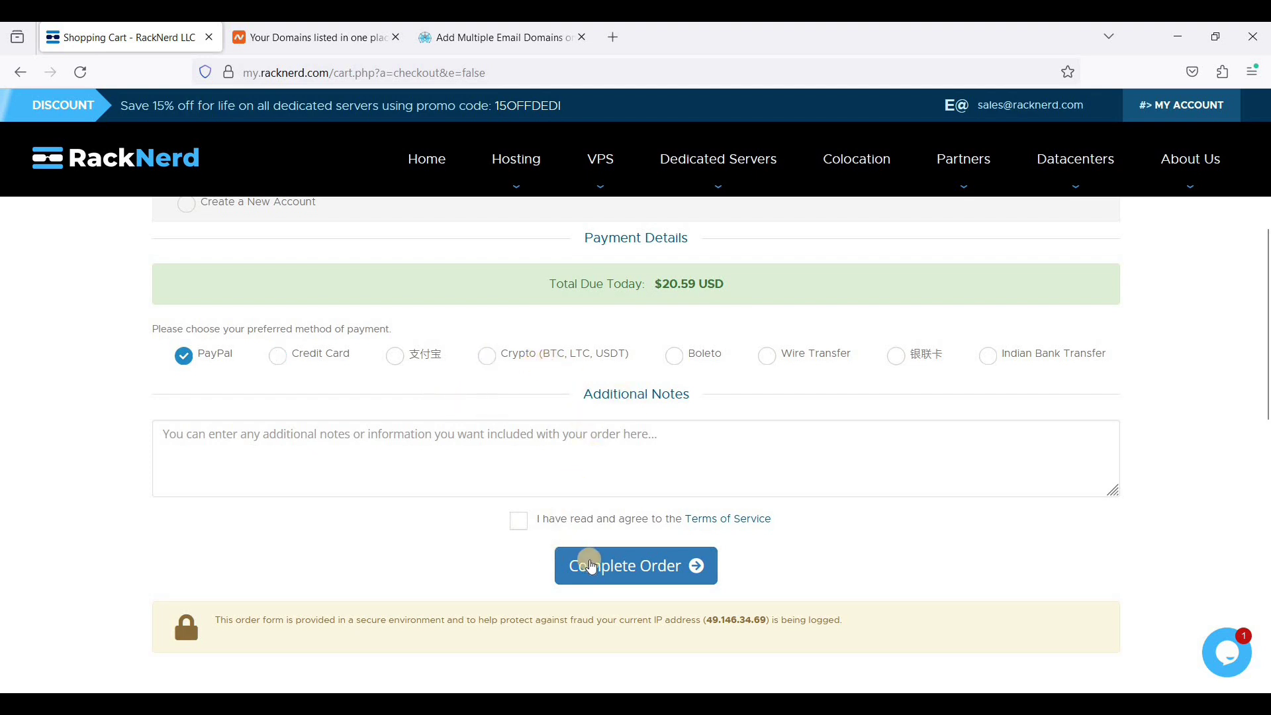
left_click(519, 521)
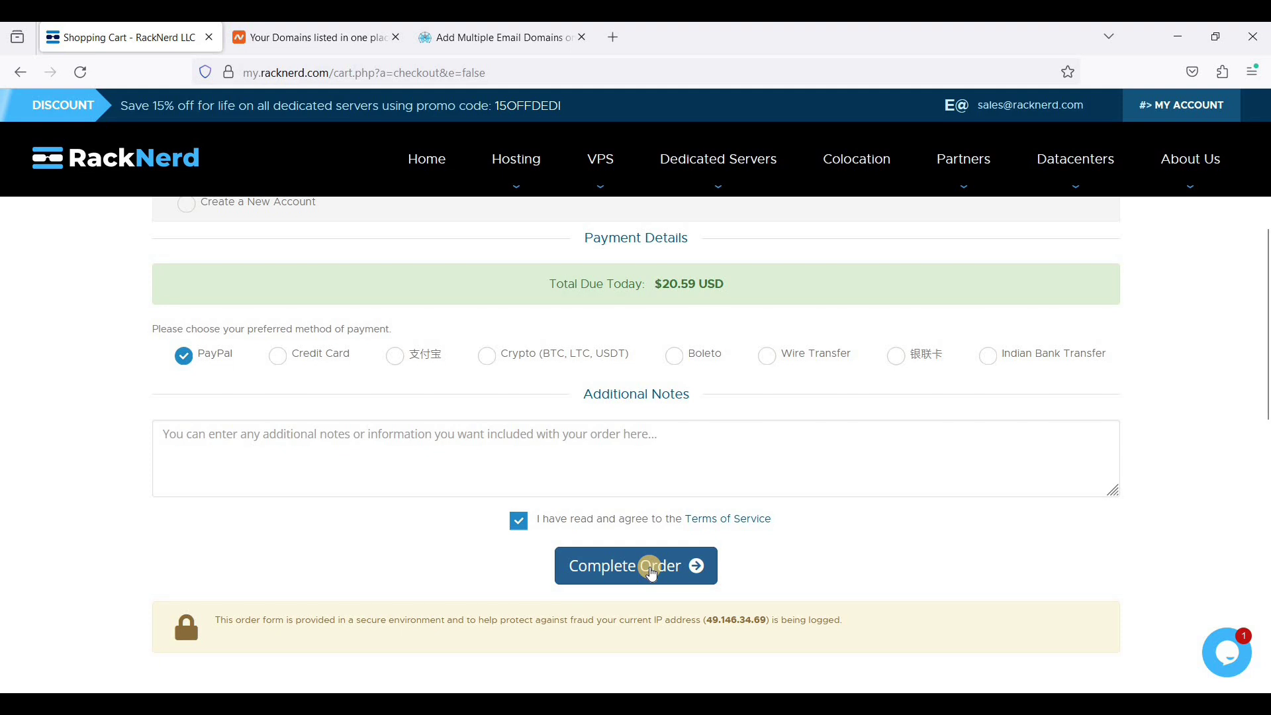
left_click(652, 573)
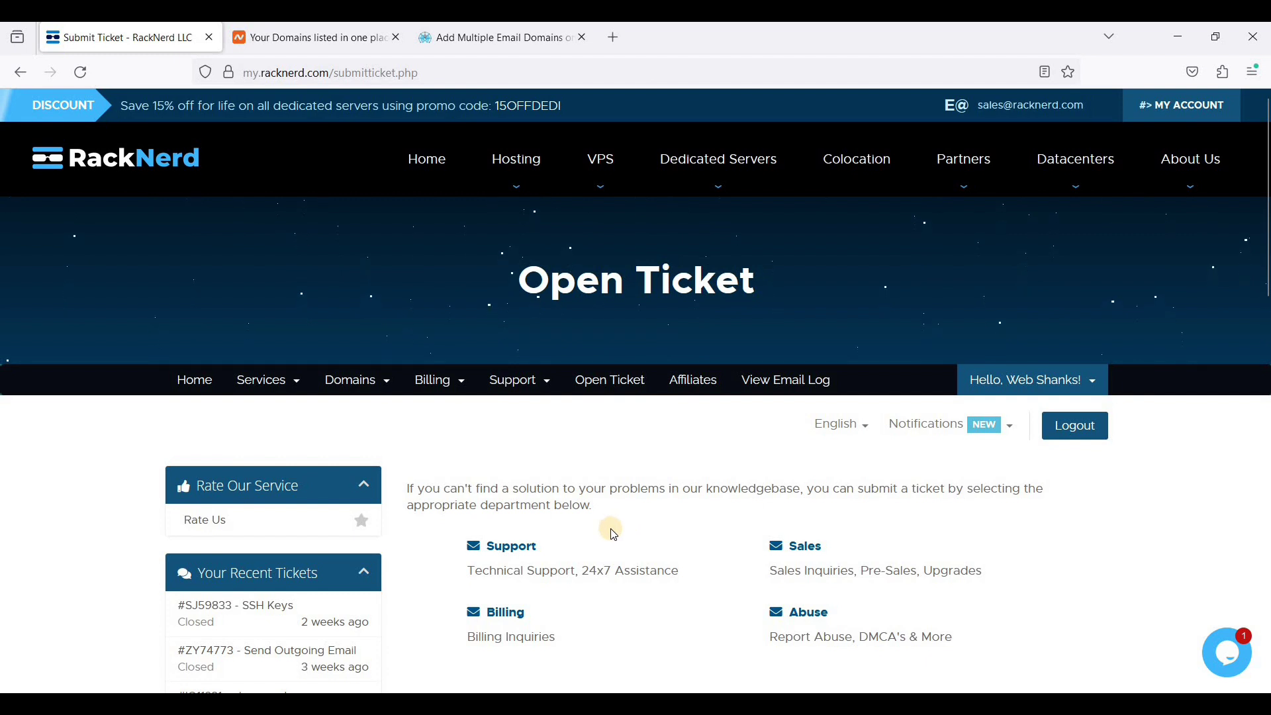
- Open a new ticket for the Support department from the Open Ticket page
left_click(605, 390)
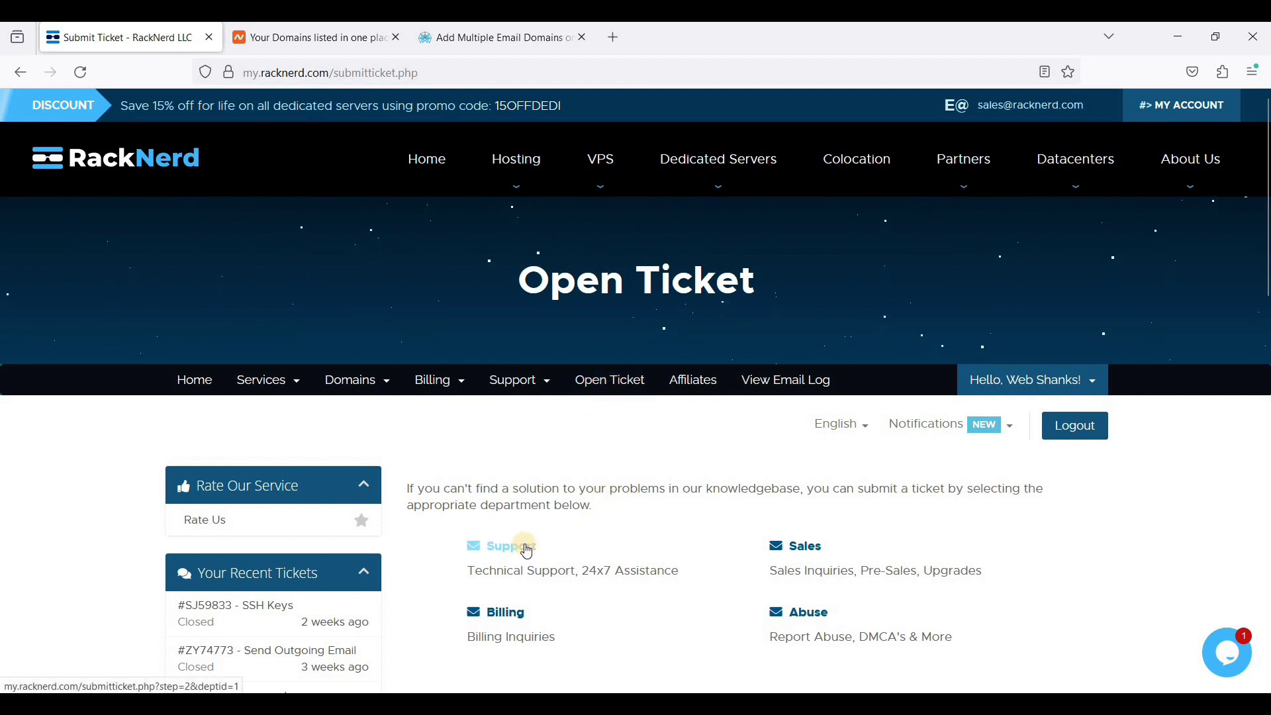
left_click(599, 547)
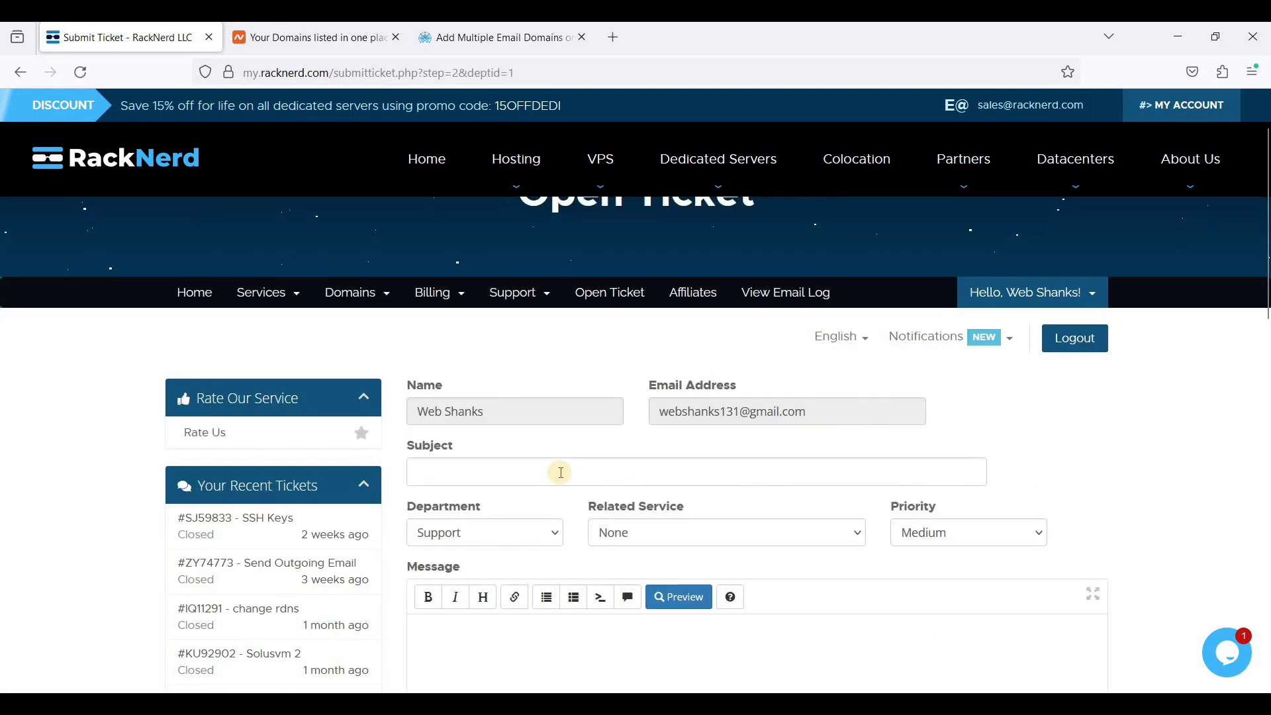
- Enter the ticket subject 'Request for IPv6 and change rdns'
left_click(560, 473)
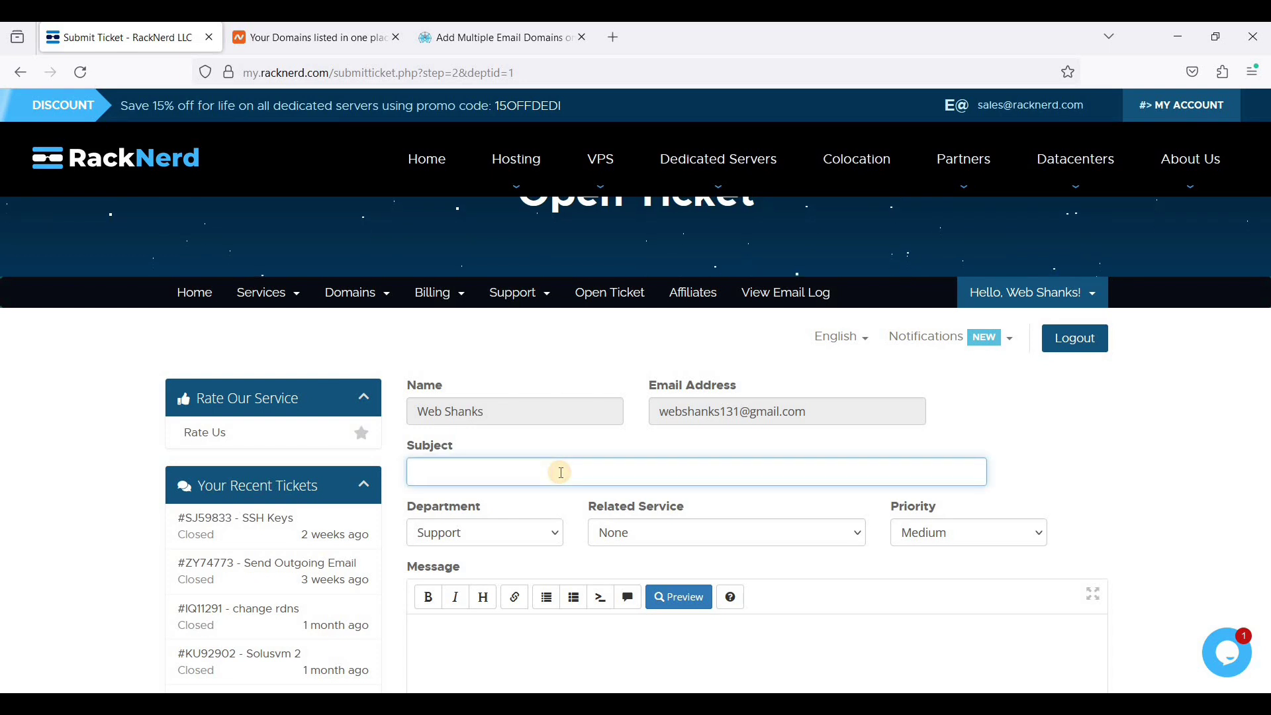
scroll(561, 473, "down", 2)
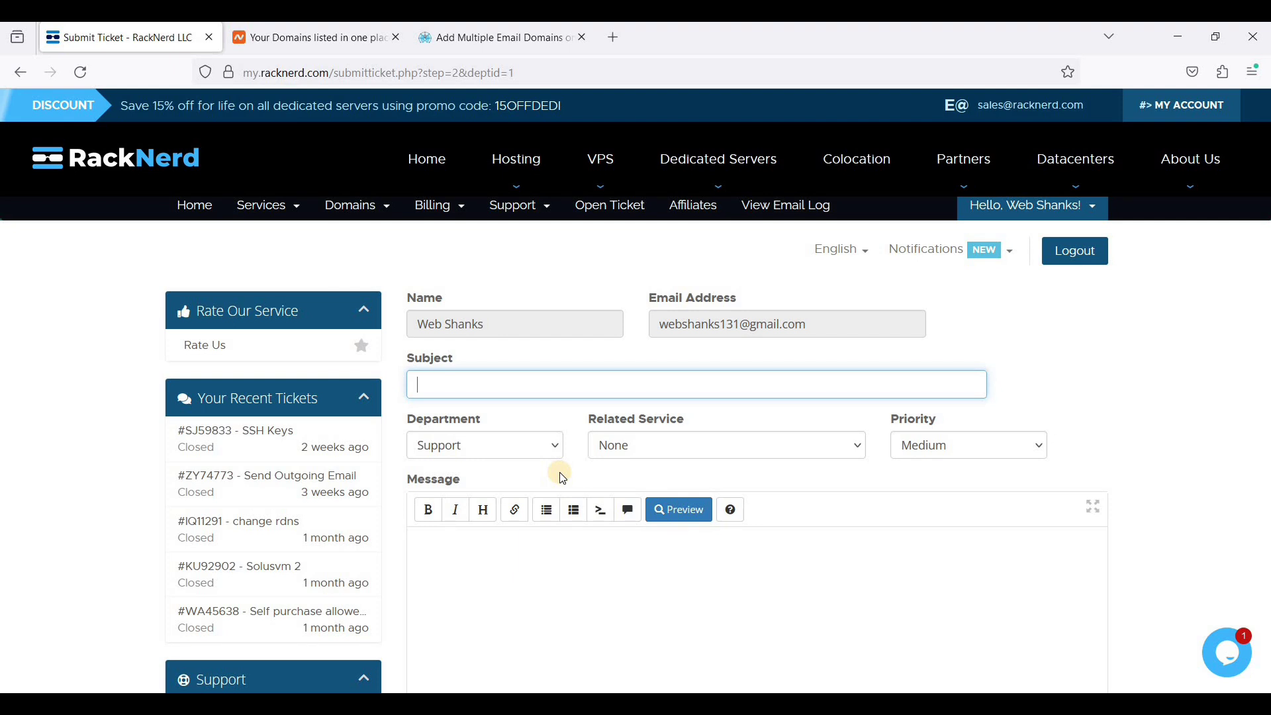
type("Request for IPv6 and cha")
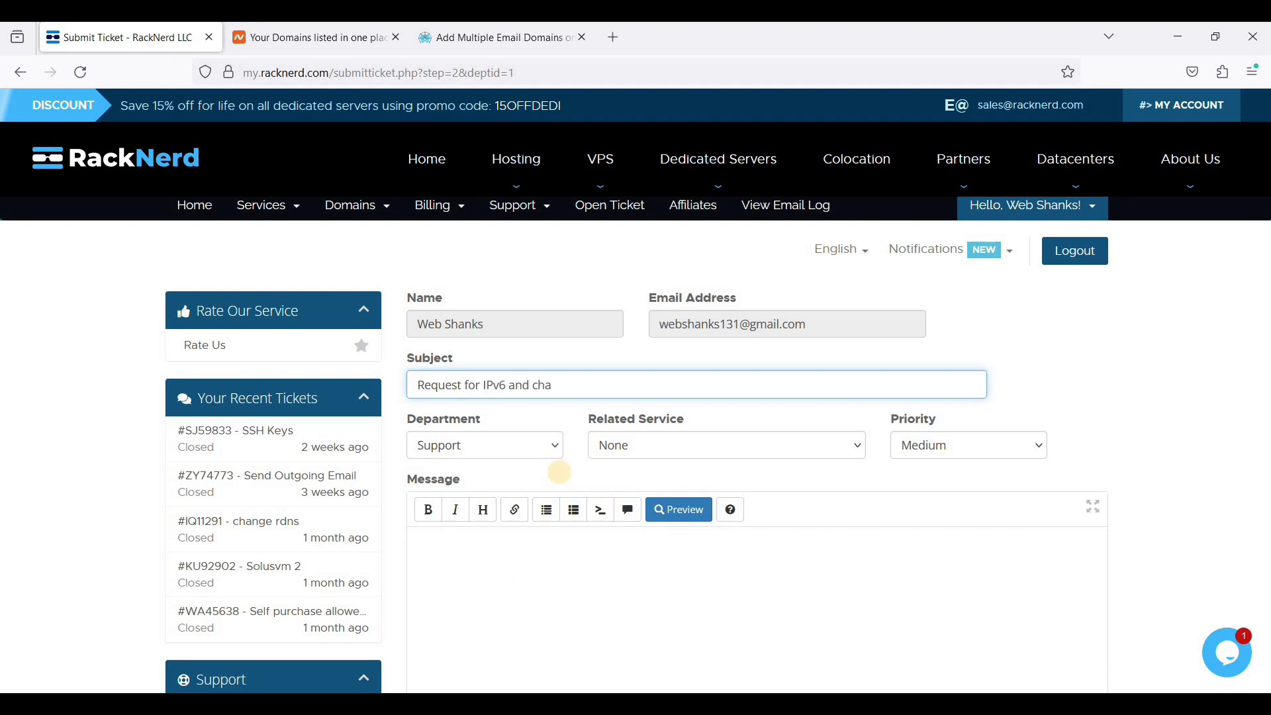
type("nge rdns")
- Write the message 'Hello,' requesting IPv6 and rDNS for IPv4 and IPv6 set to mail.webshanks.store
left_click(579, 542)
scroll(579, 542, "down", 1)
type("Hello,")
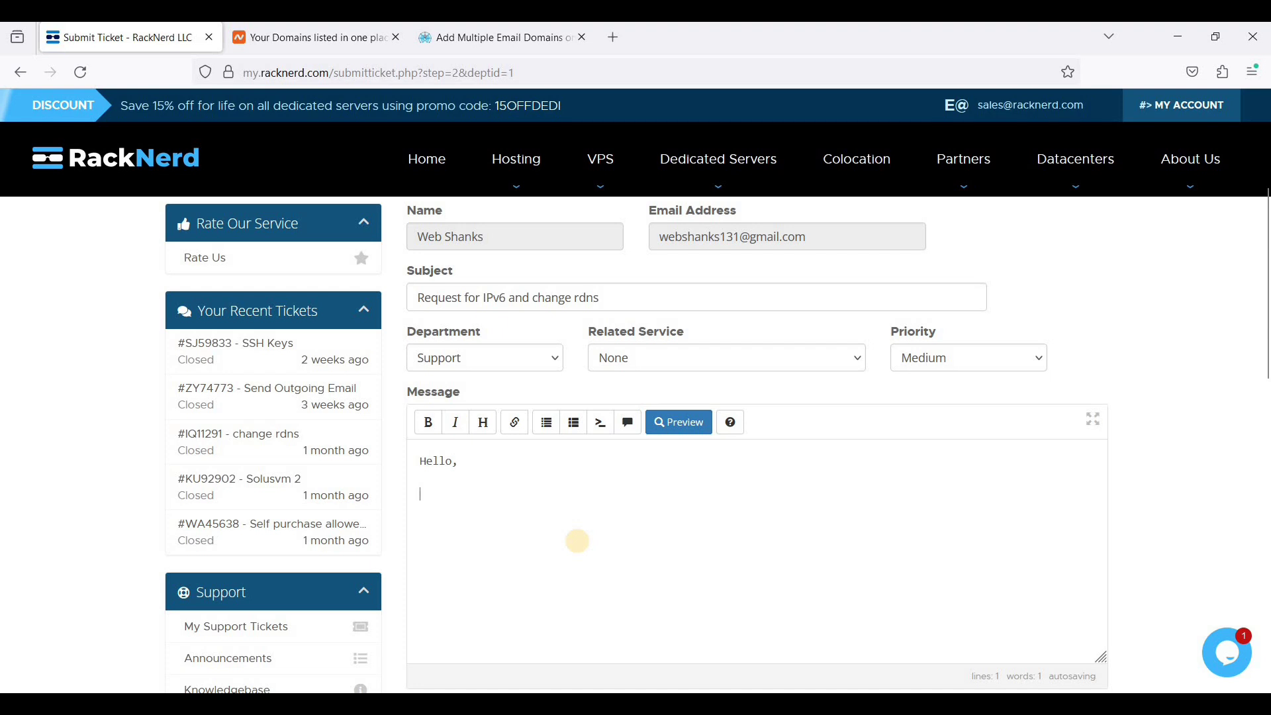
key("Return")
key("Return")
type("I would like to have an ipv6")
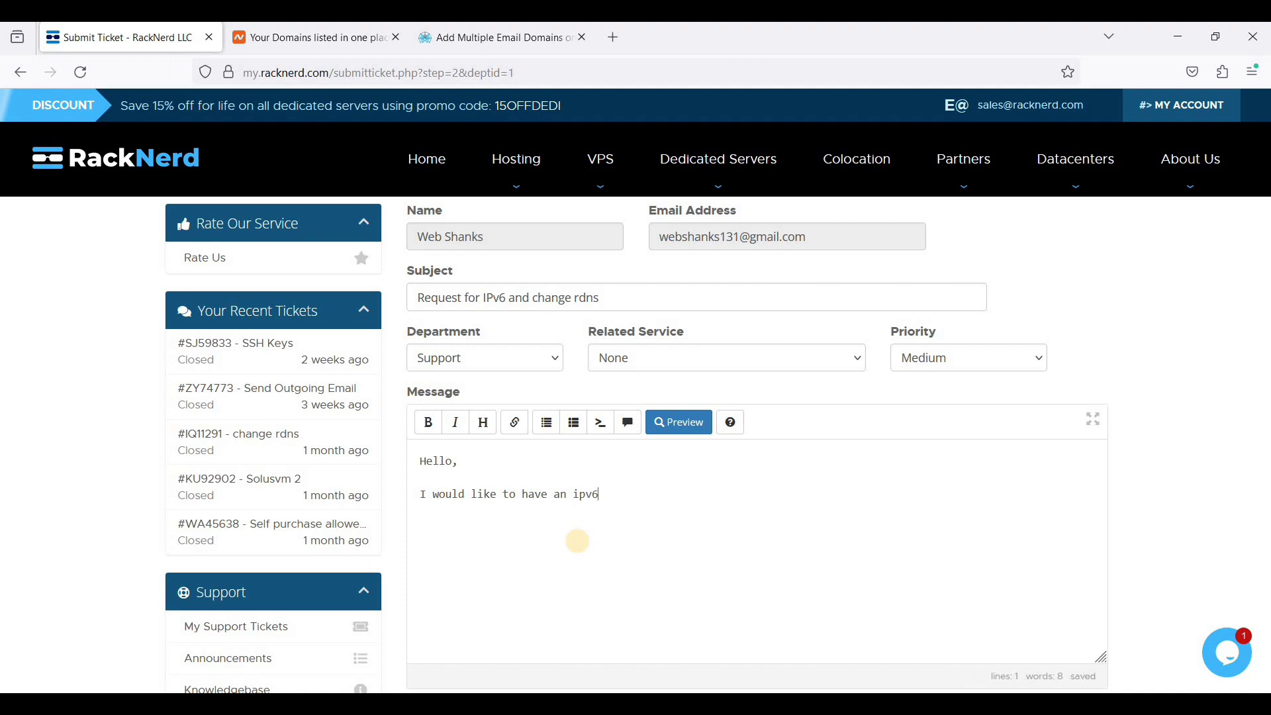
type(" and please c")
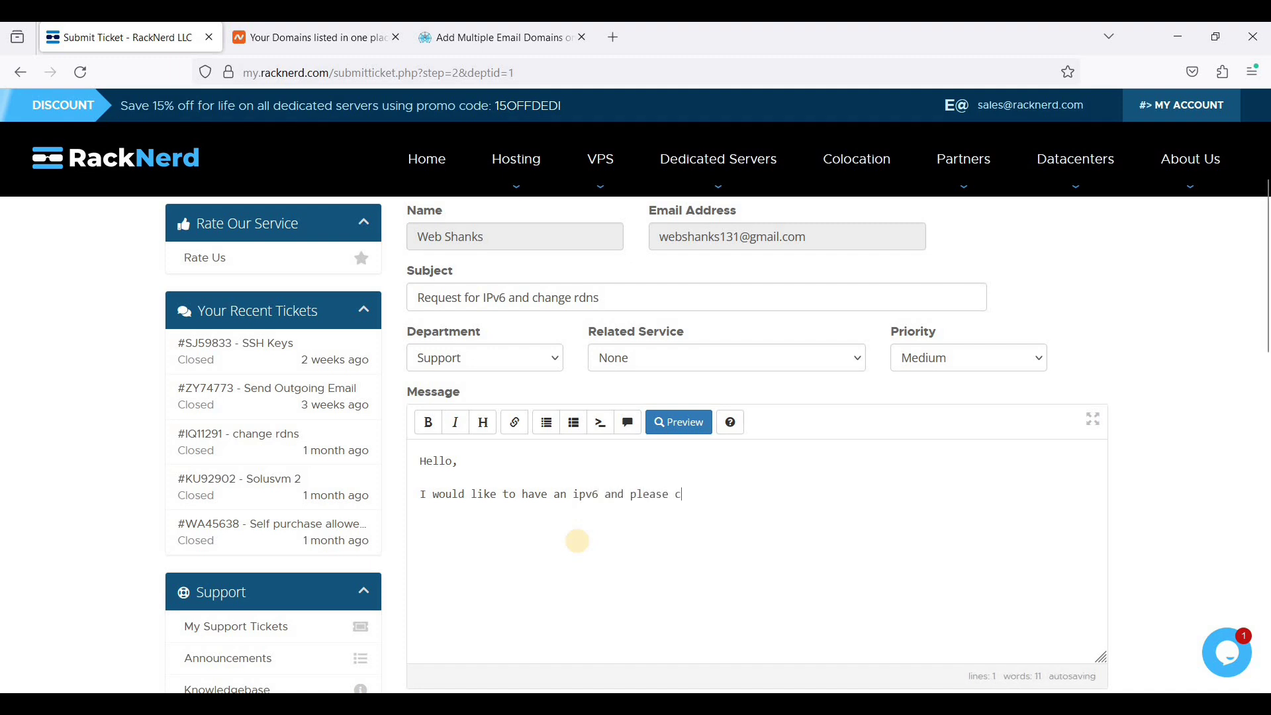
type("hange the rd")
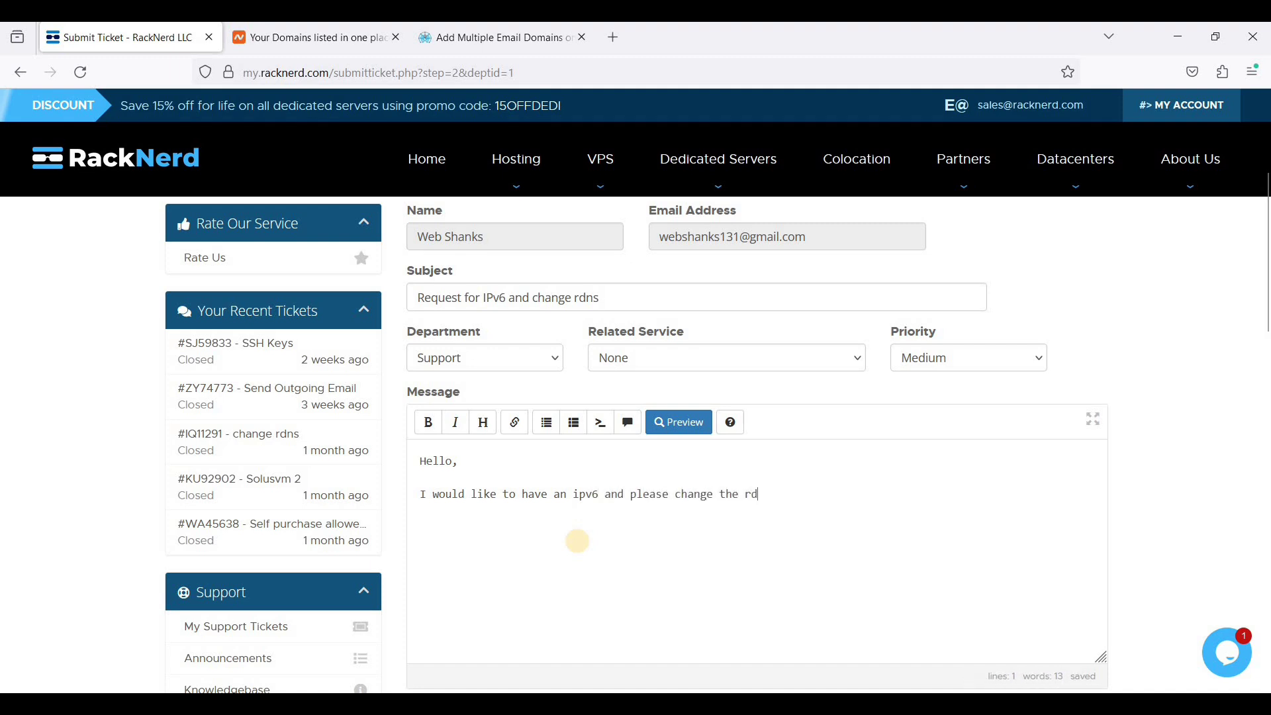
type("ns for bot")
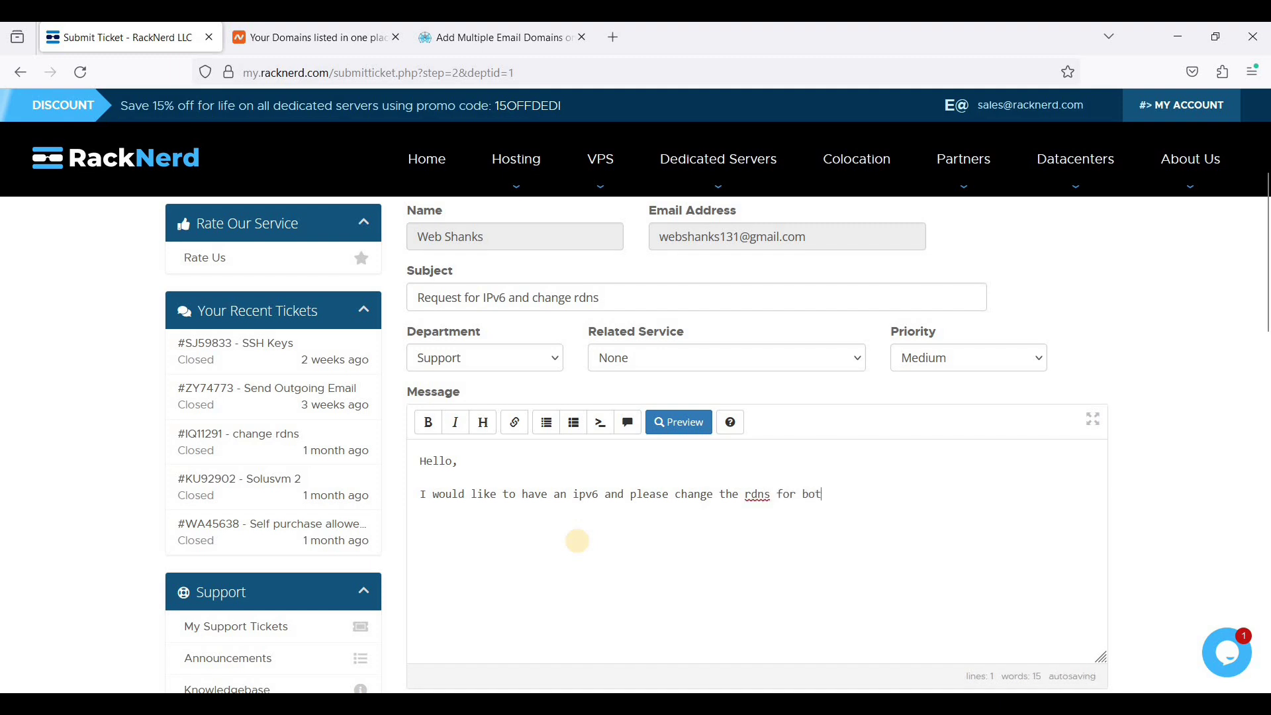
type("h ipv4 and ipv6")
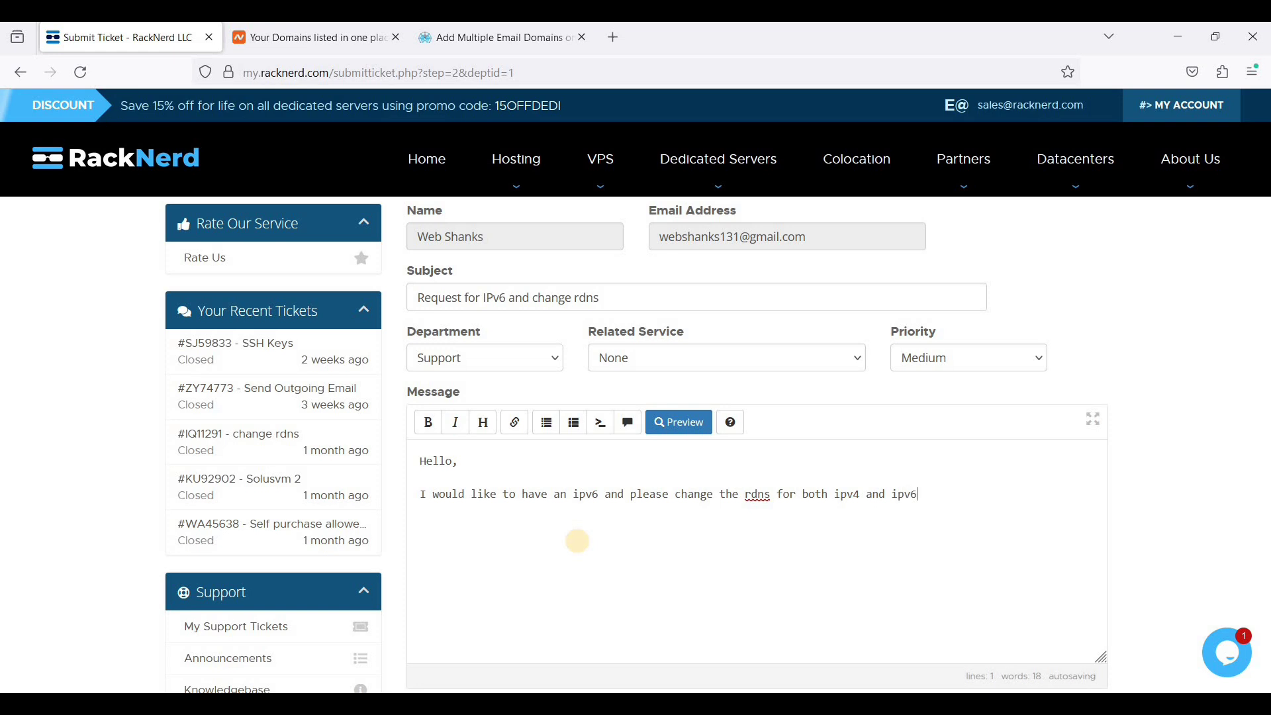
type(" to mail.webshanks.store.")
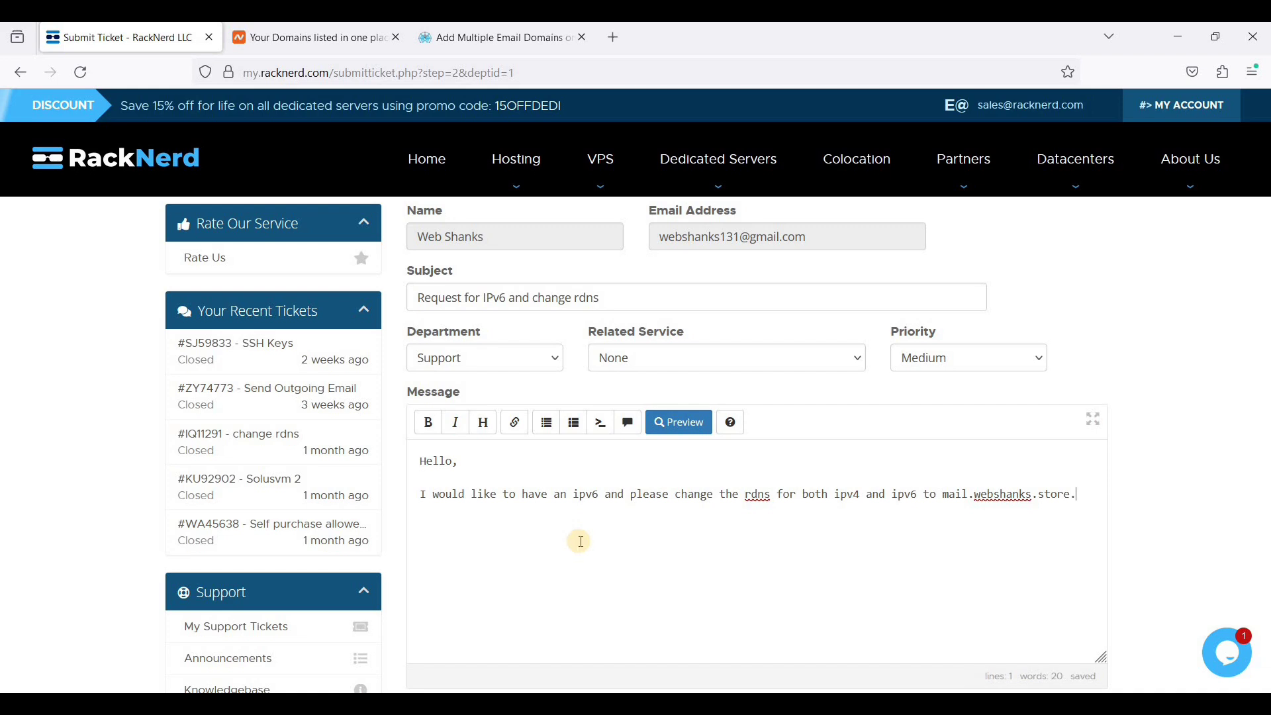
scroll(596, 543, "down", 3)
scroll(745, 539, "up", 1)
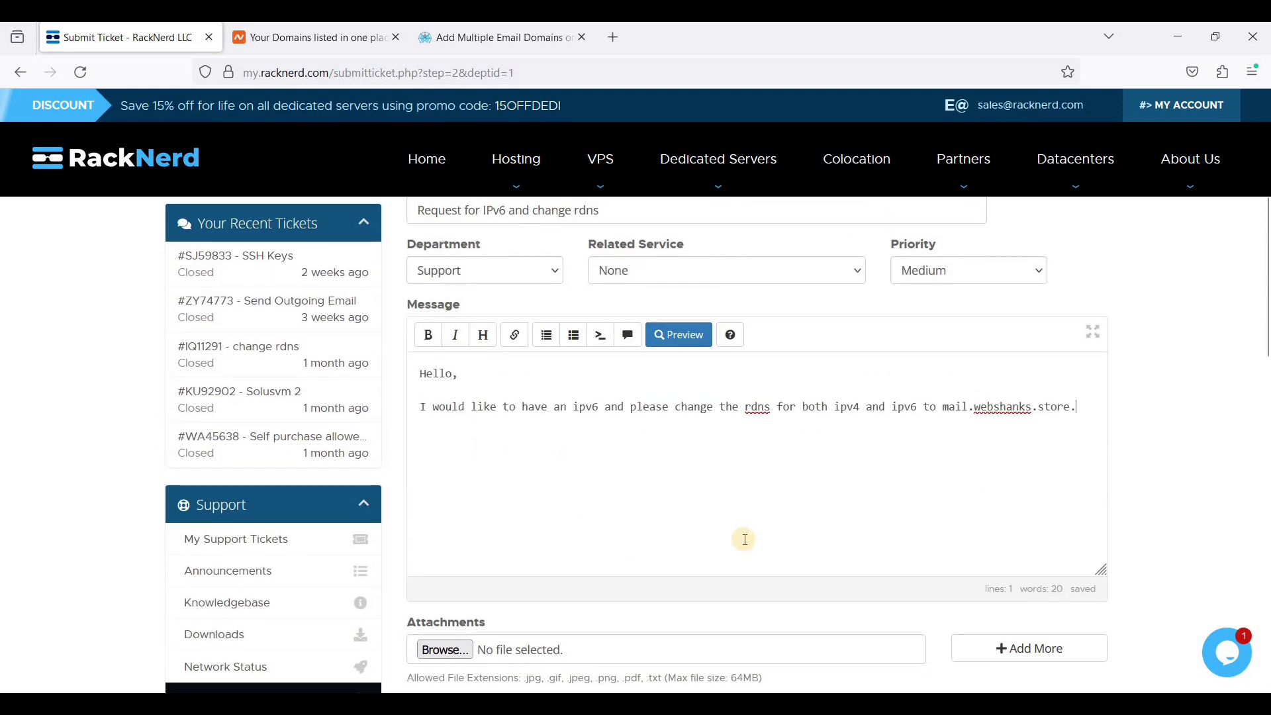
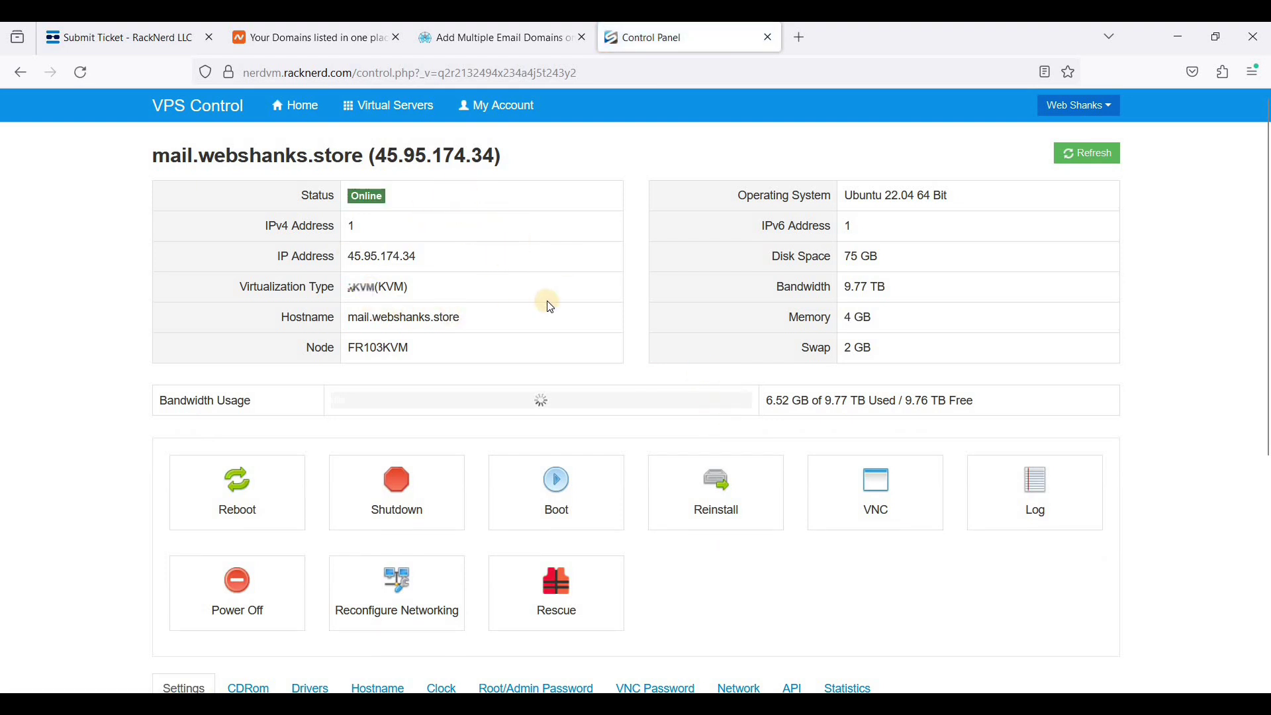
- Check that the server hostname reads mail.webshanks.store
scroll(529, 295, "down", 1)
scroll(596, 318, "down", 2)
scroll(648, 310, "up", 2)
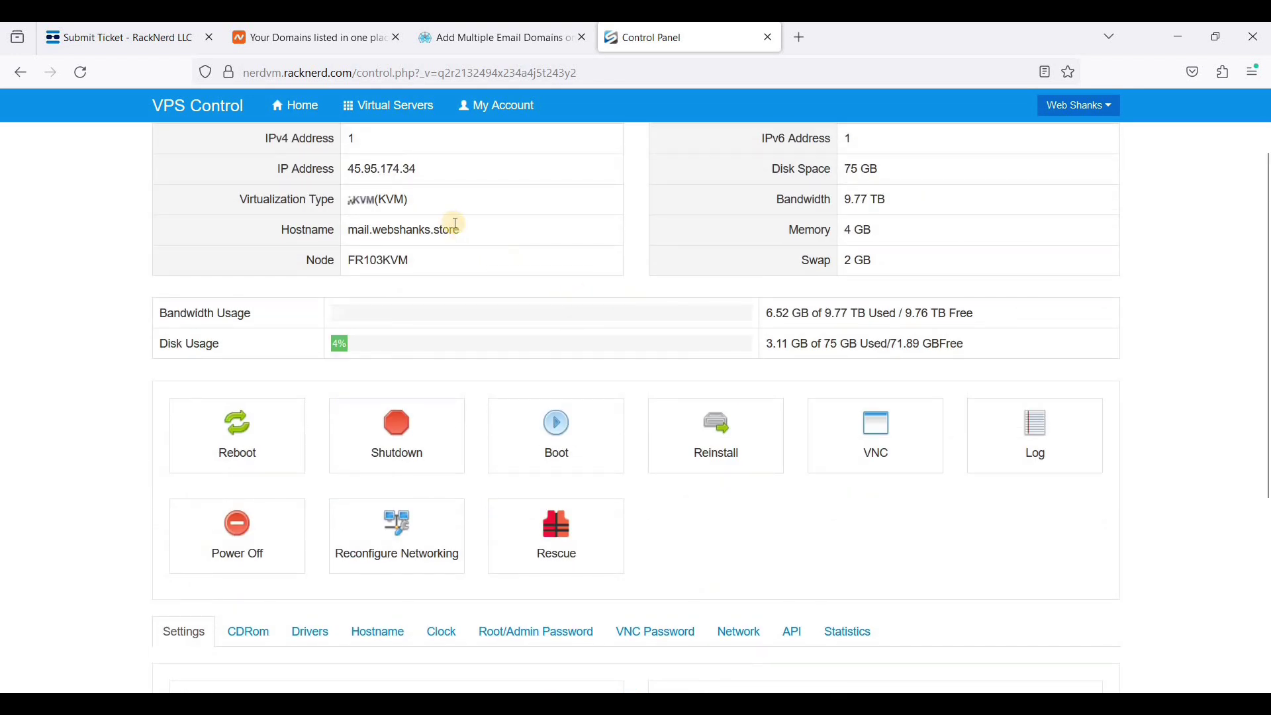
left_click_drag(347, 231, 483, 230)
left_click(369, 228)
triple_click(486, 230)
left_click(490, 240)
scroll(468, 241, "down", 1)
scroll(530, 324, "up", 3)
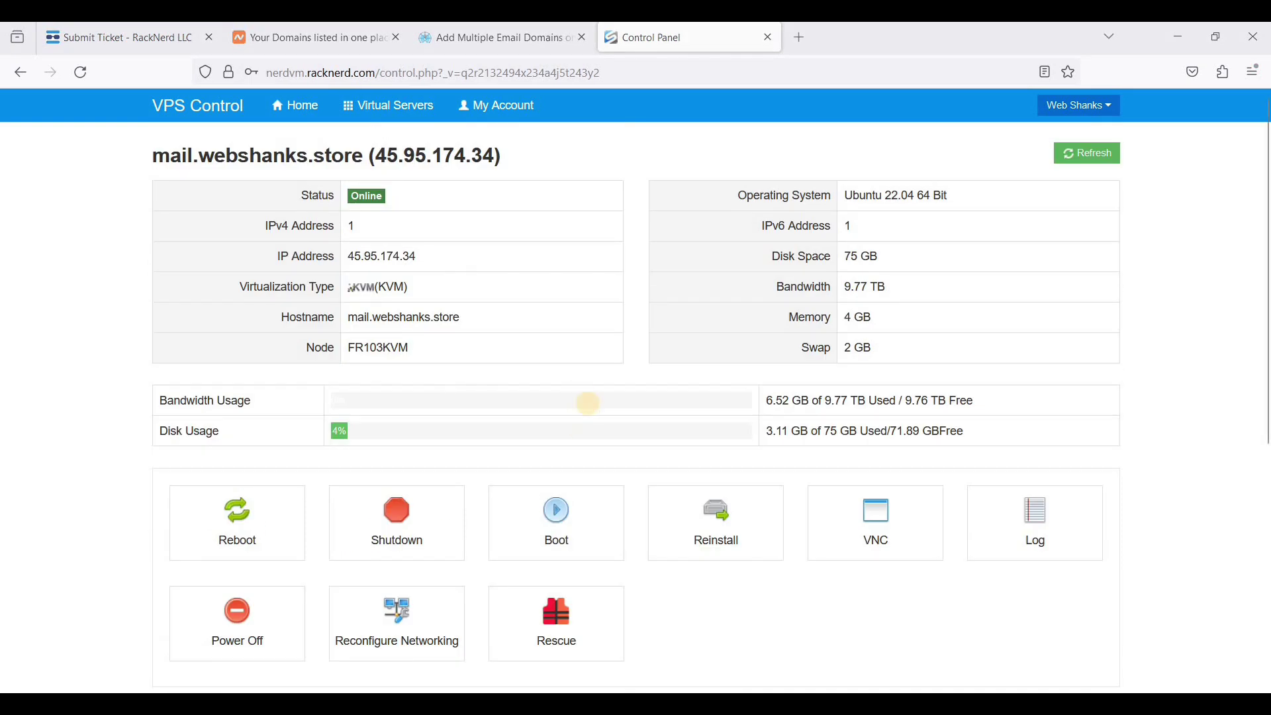
scroll(470, 369, "down", 4)
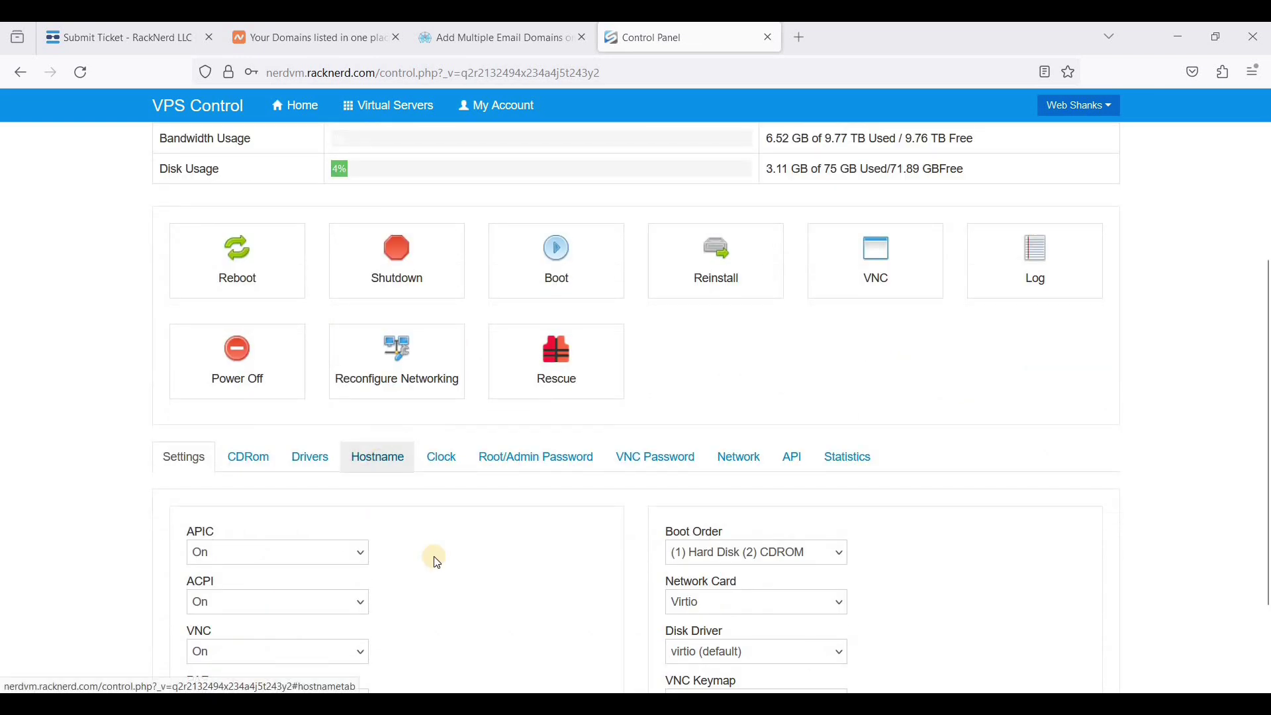
- Open the hostname and network details and check the IPv4 reverse DNS is mail.webshanks.store
left_click(382, 463)
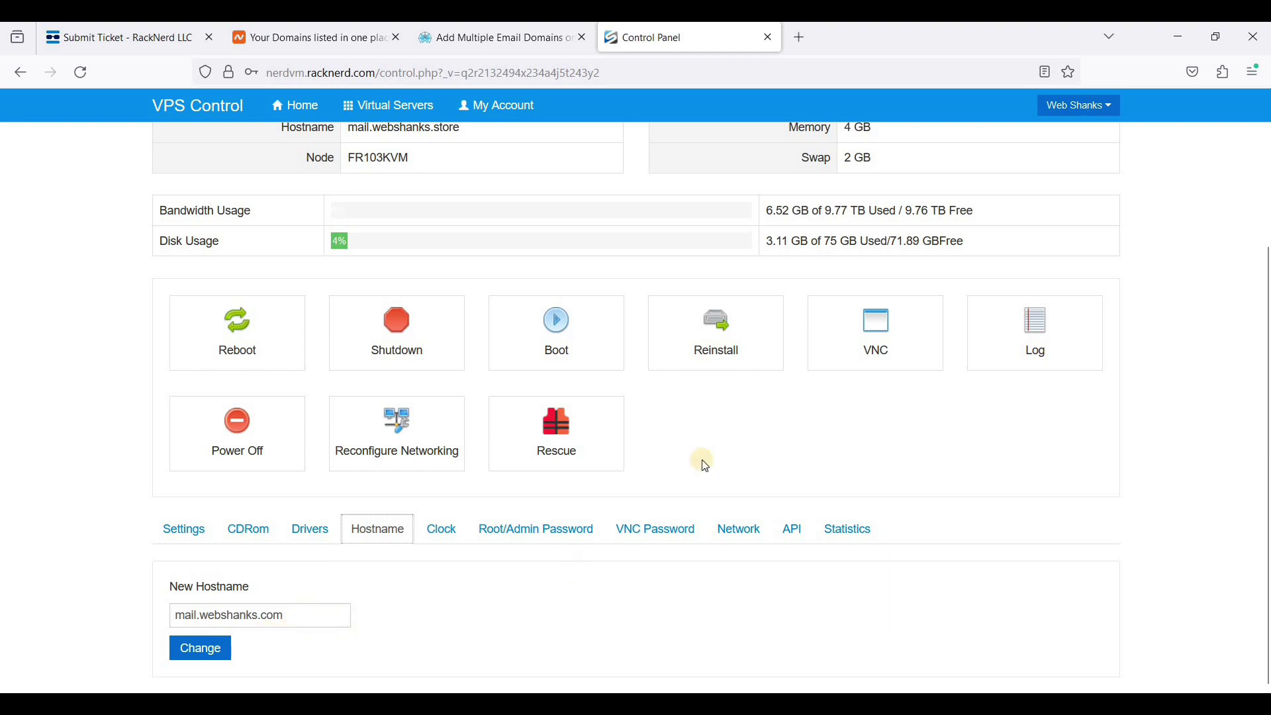
scroll(781, 548, "up", 1)
scroll(780, 548, "up", 1)
scroll(721, 525, "down", 2)
left_click(736, 520)
scroll(728, 514, "down", 2)
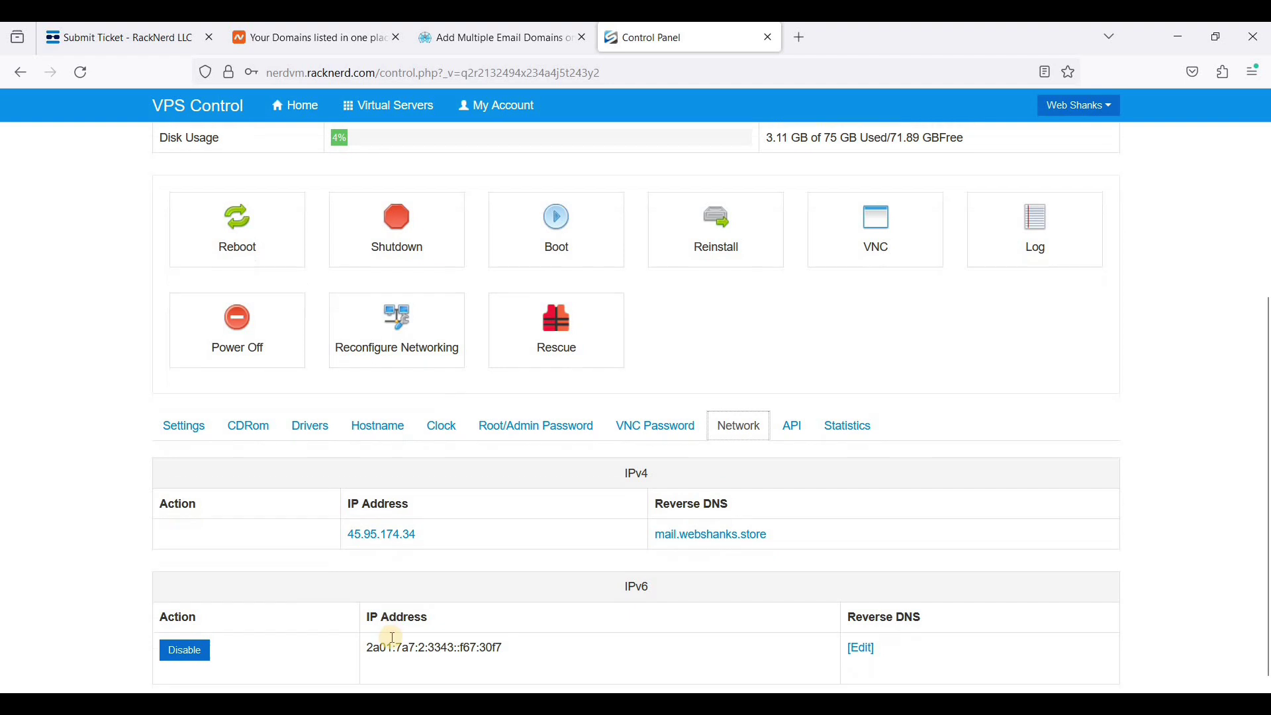
left_click_drag(373, 638, 529, 637)
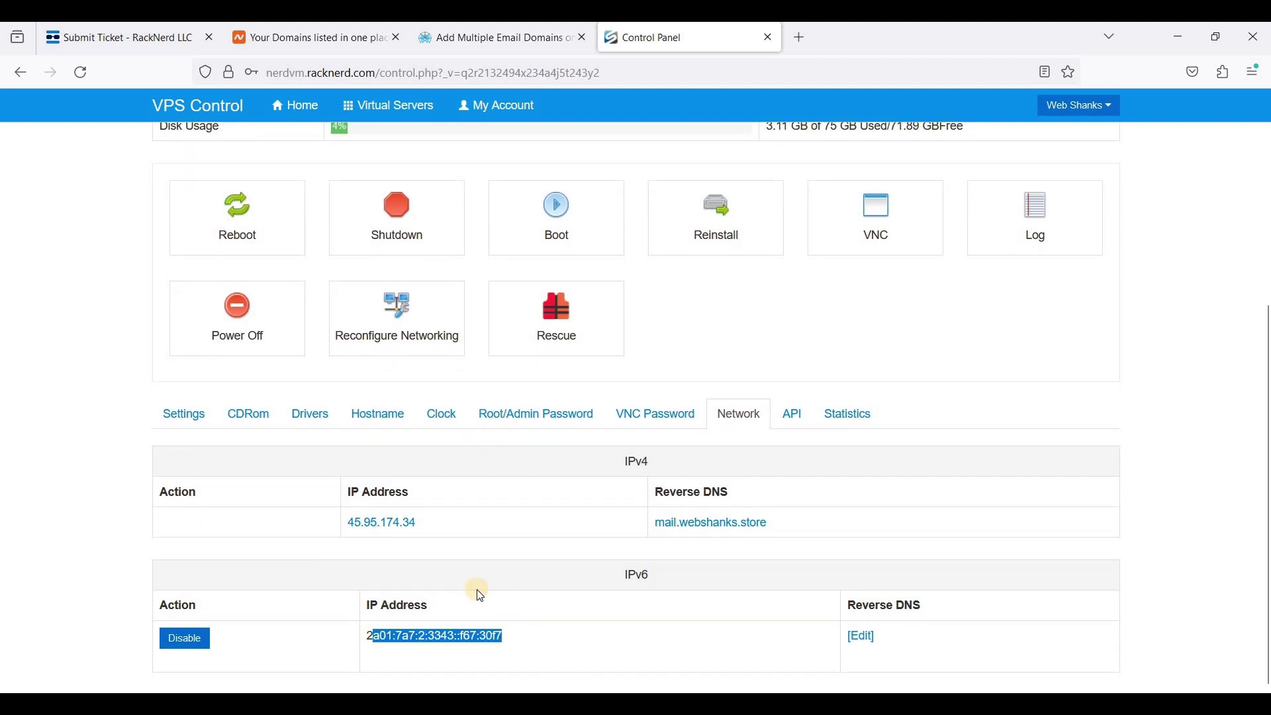
left_click_drag(431, 527, 557, 487)
- Copy the server IP 45.95.174.34 from the page title
scroll(643, 437, "up", 5)
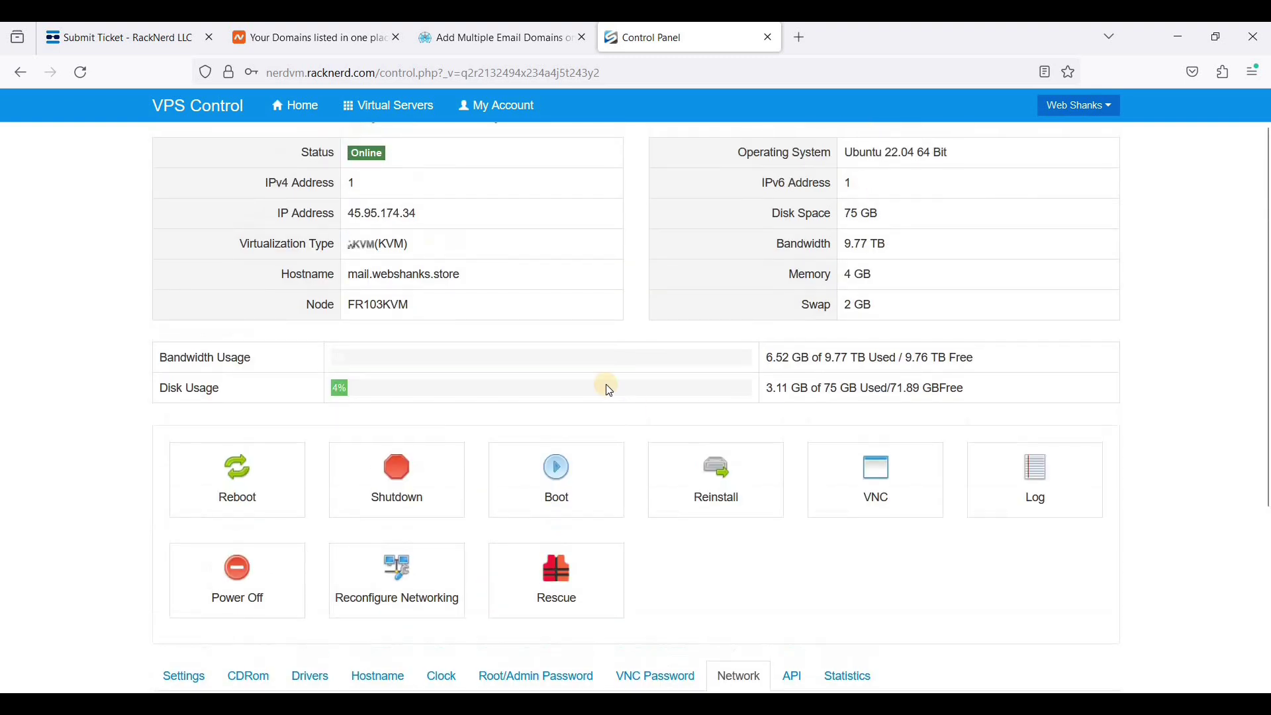
left_click_drag(380, 158, 498, 155)
right_click(467, 162)
left_click(508, 180)
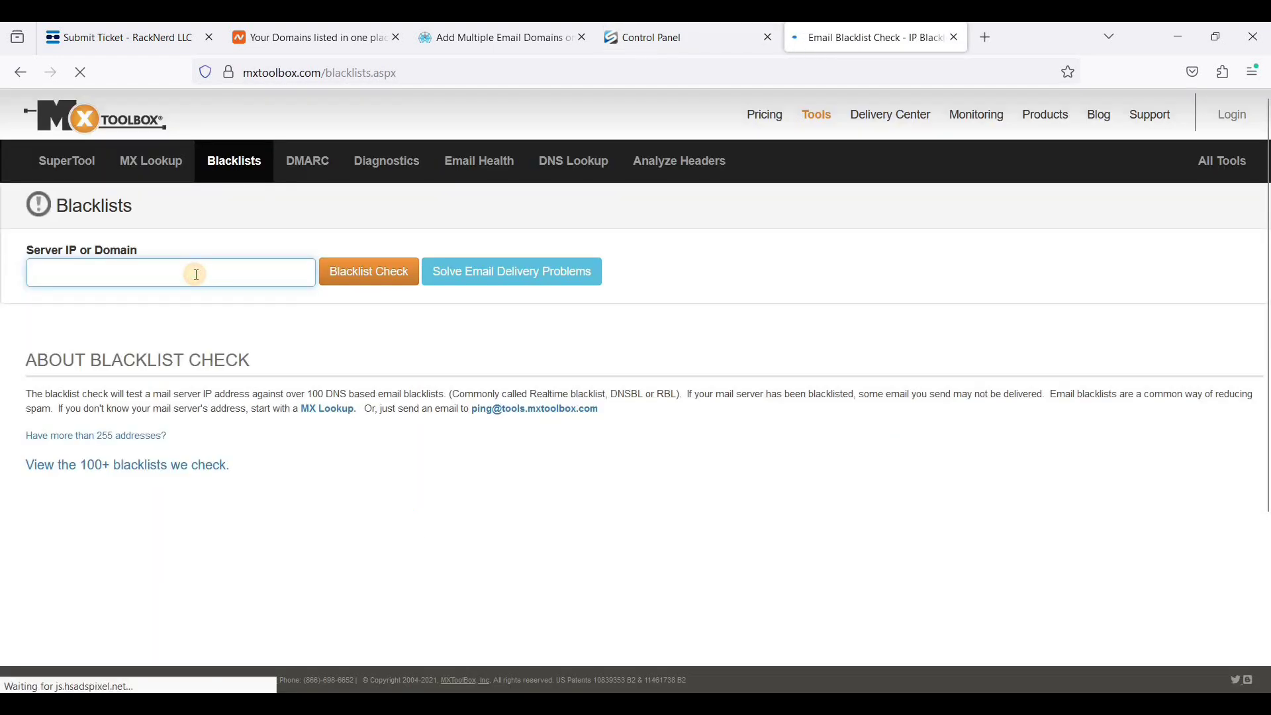
- Run a MXToolbox blacklist check on 45.95.174.34, which is listed 0 times
left_click(193, 276)
key("ctrl+v")
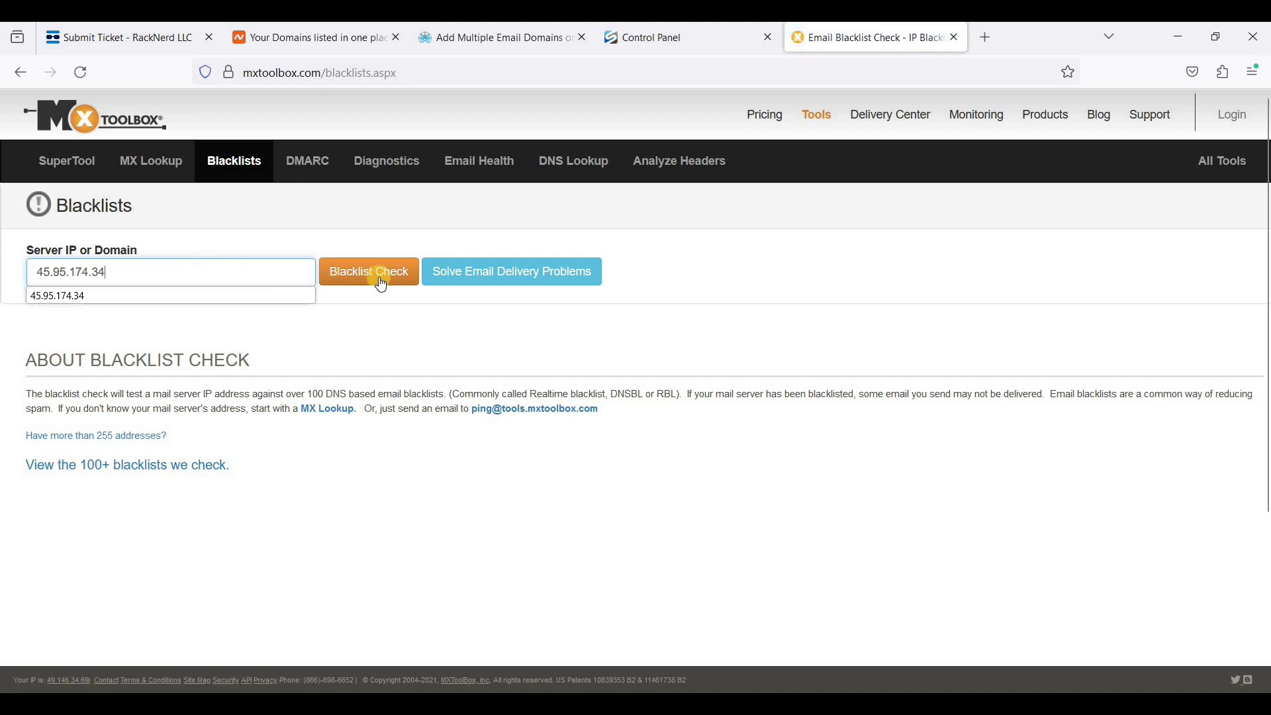
left_click(382, 284)
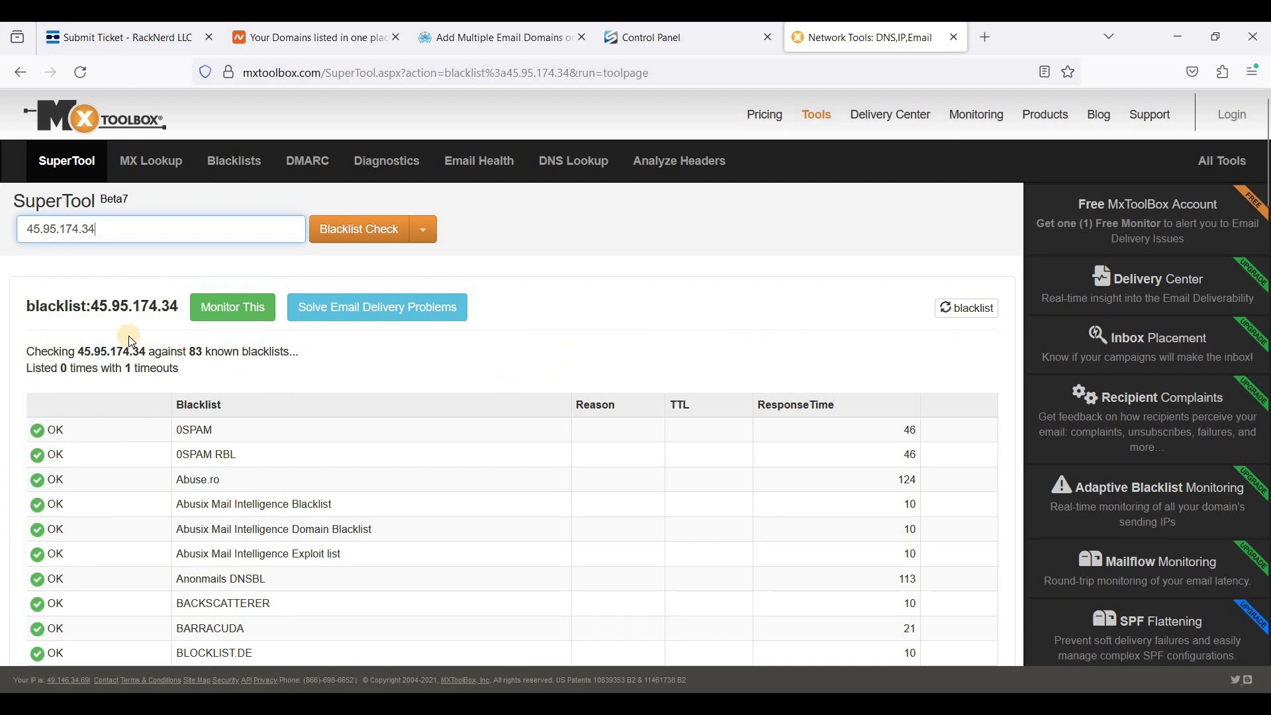
scroll(189, 428, "down", 4)
scroll(185, 429, "down", 5)
scroll(195, 403, "up", 9)
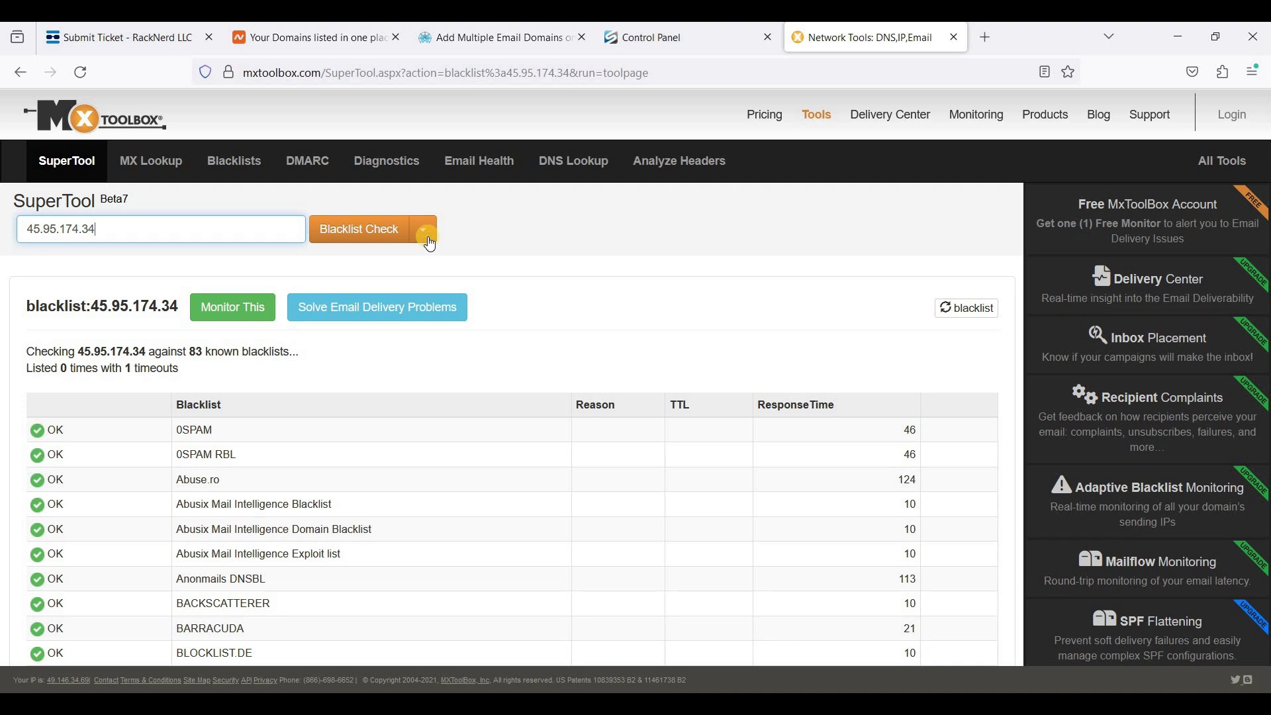
- Run a Reverse Lookup on 45.95.174.34 and confirm the PTR is mail.webshanks.store
left_click(424, 232)
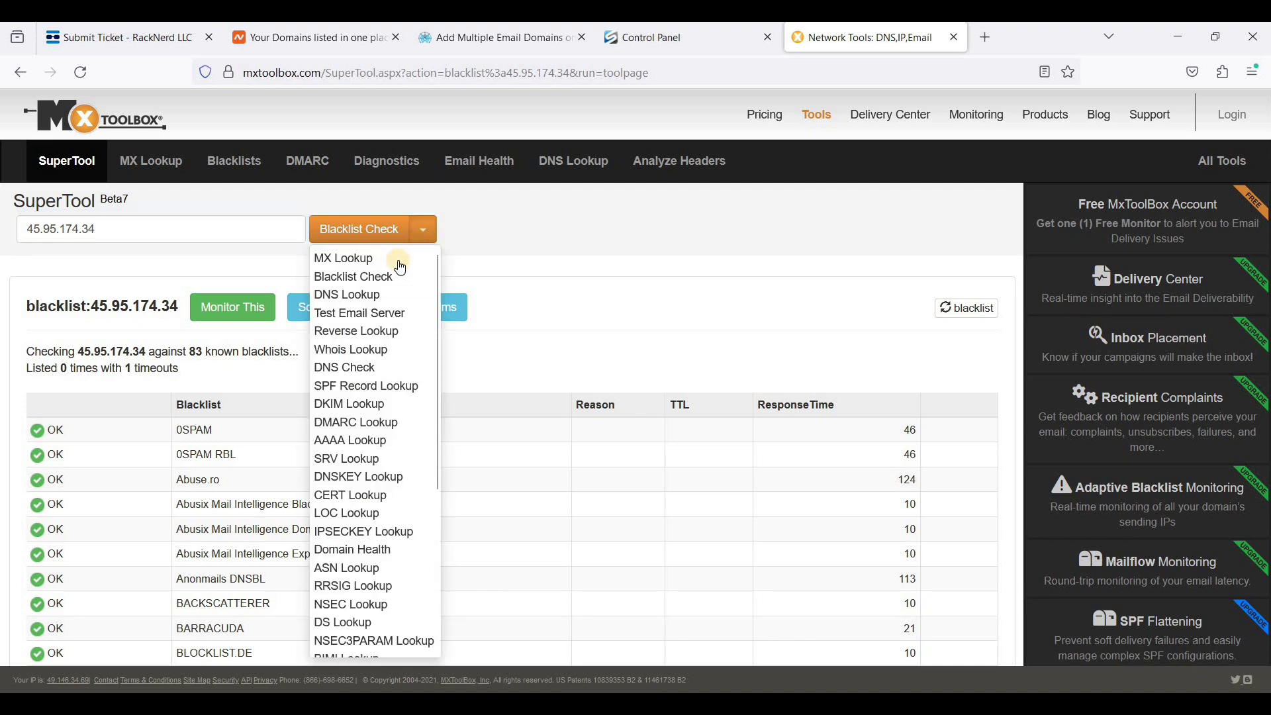
left_click(380, 335)
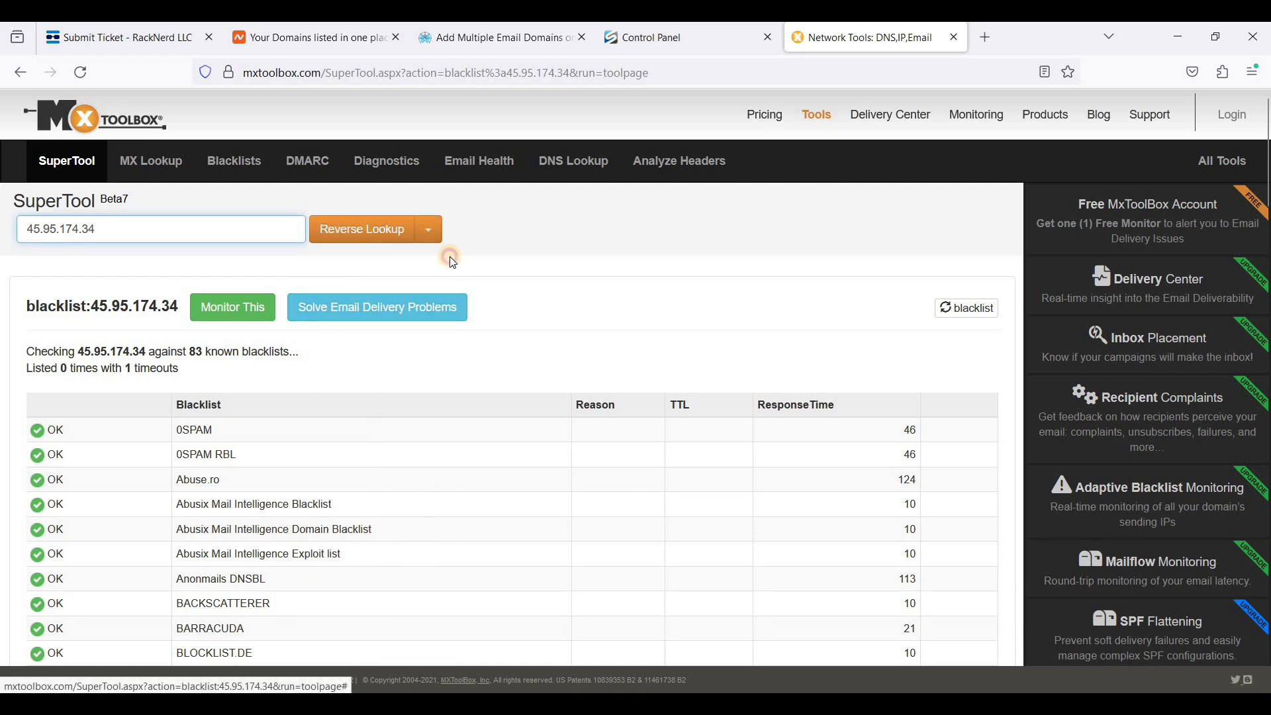
left_click(359, 235)
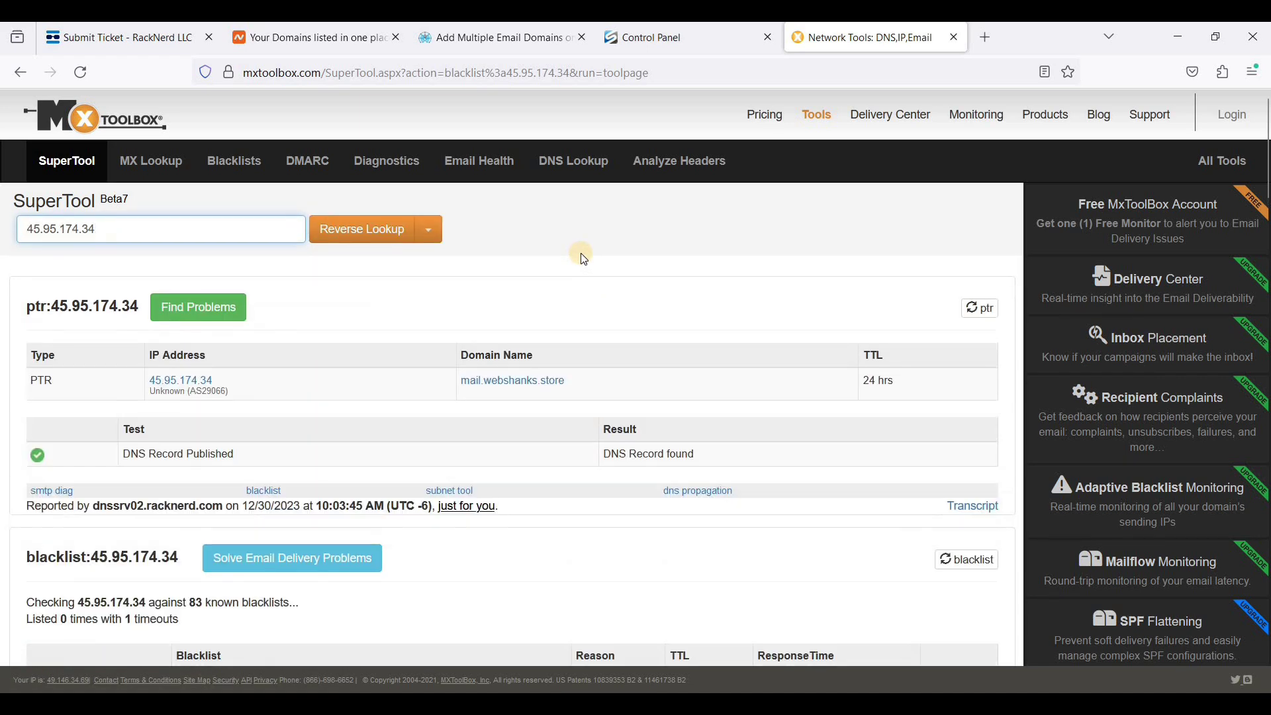
left_click(488, 384)
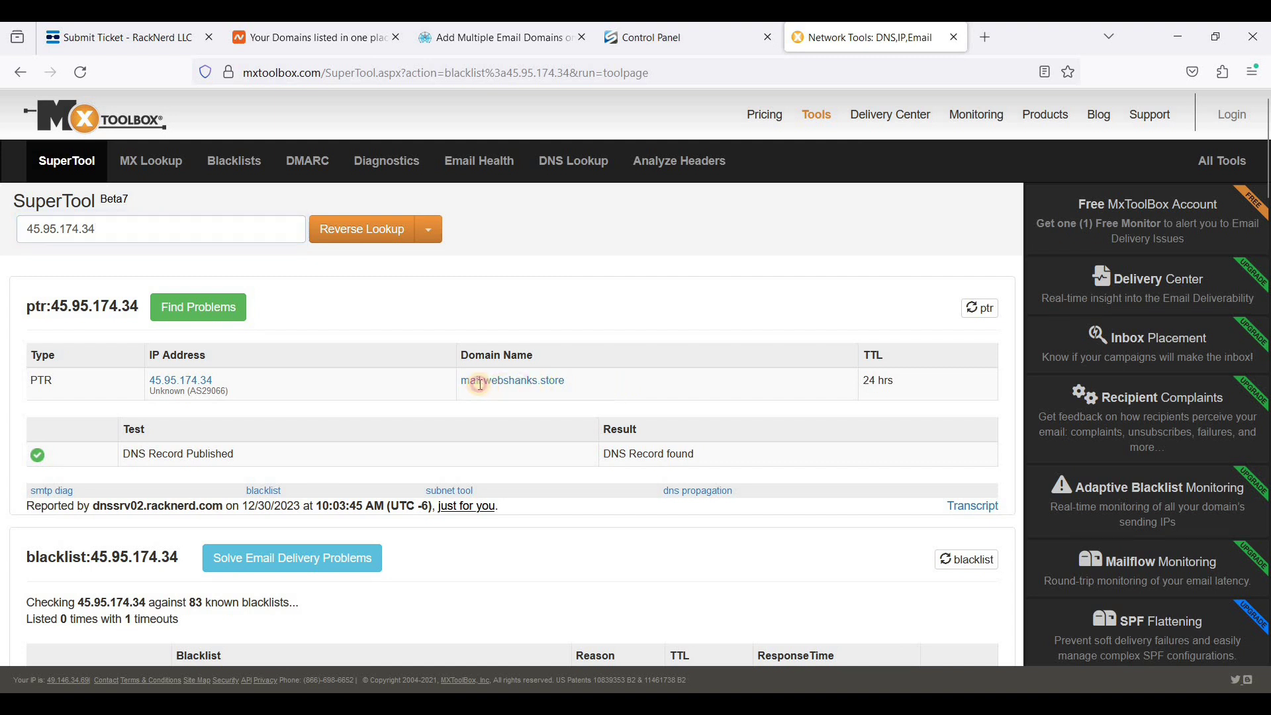
triple_click(488, 384)
left_click(596, 391)
triple_click(476, 380)
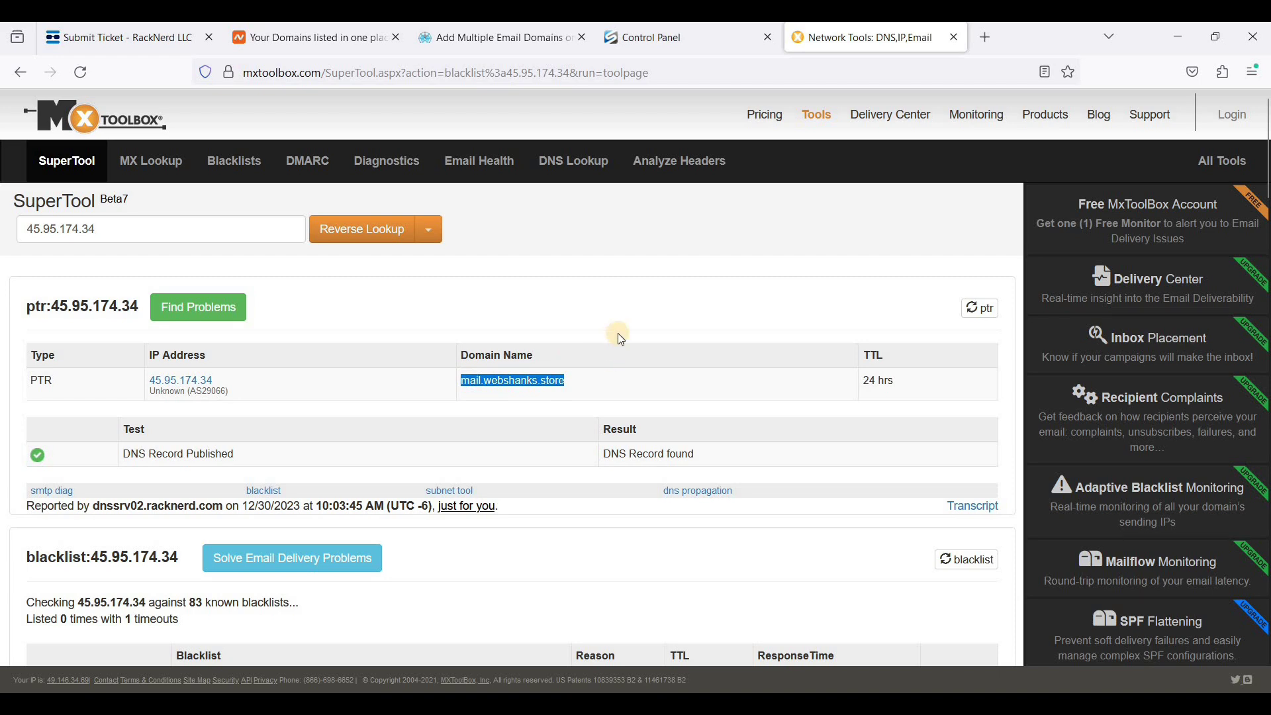
left_click(689, 38)
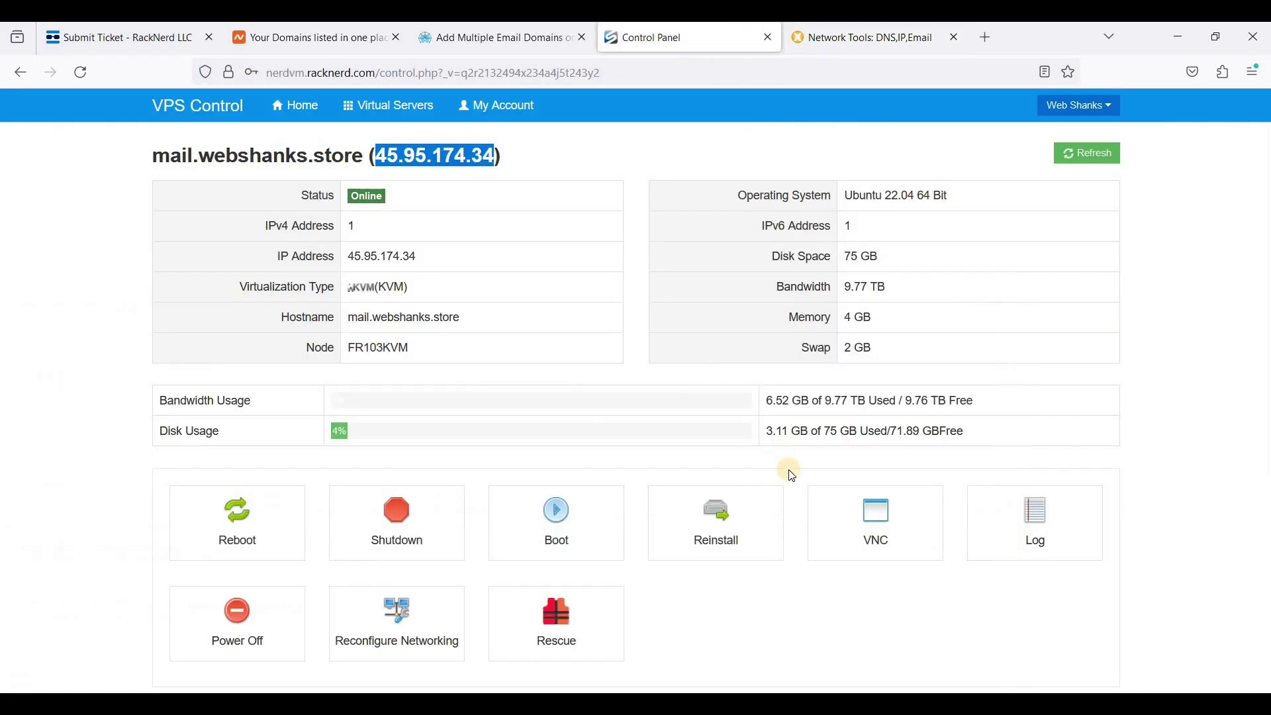
- Select the IPv6 address 2a01:7a7:2:3343::f67:30f7 in the network details table
scroll(700, 555, "down", 4)
scroll(431, 632, "down", 1)
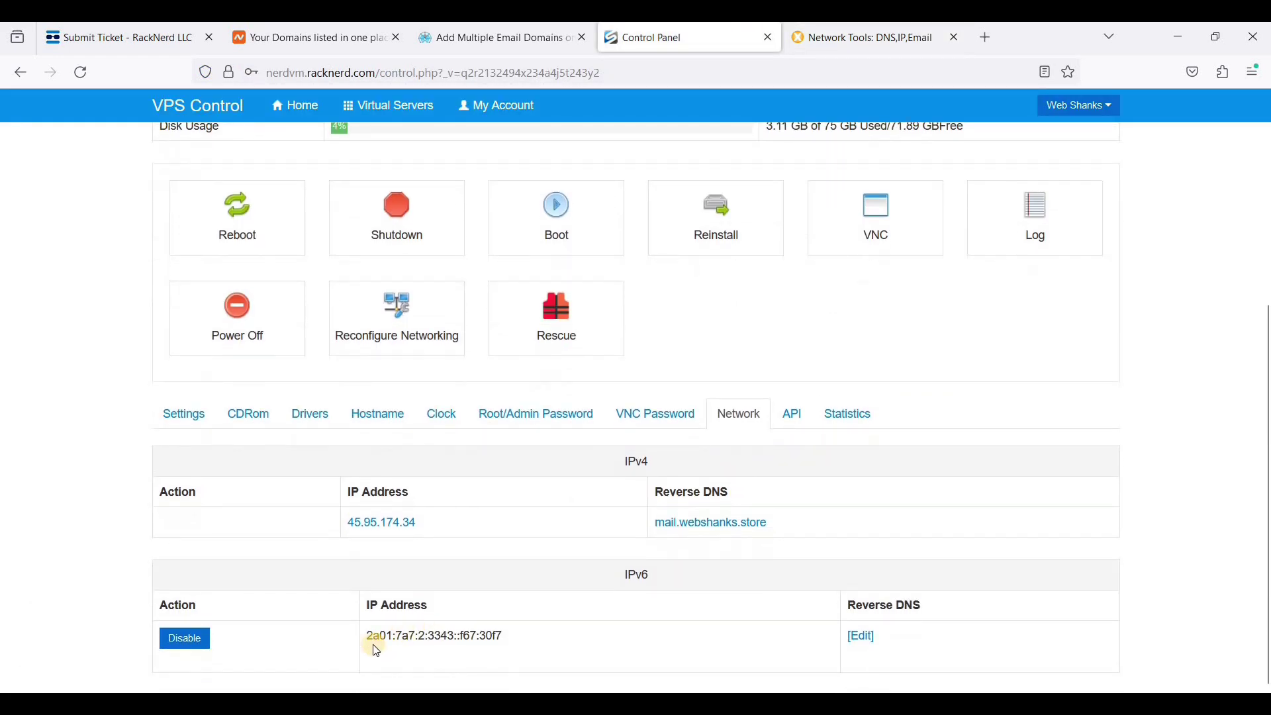
left_click_drag(370, 634, 514, 642)
key("ctrl+c")
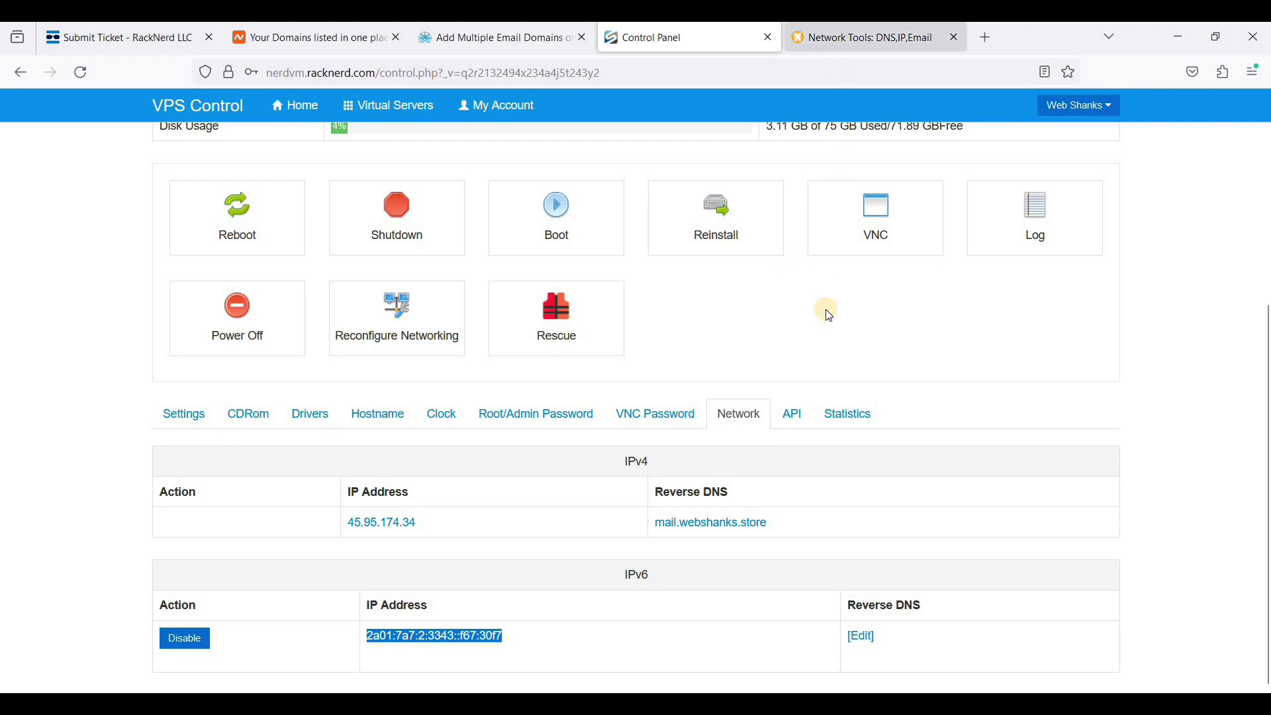
- Reverse-lookup IPv6 2a01:7a7:2:3343::f67:30f7 in MXToolbox, confirming PTR mail.webshanks.store
left_click(843, 42)
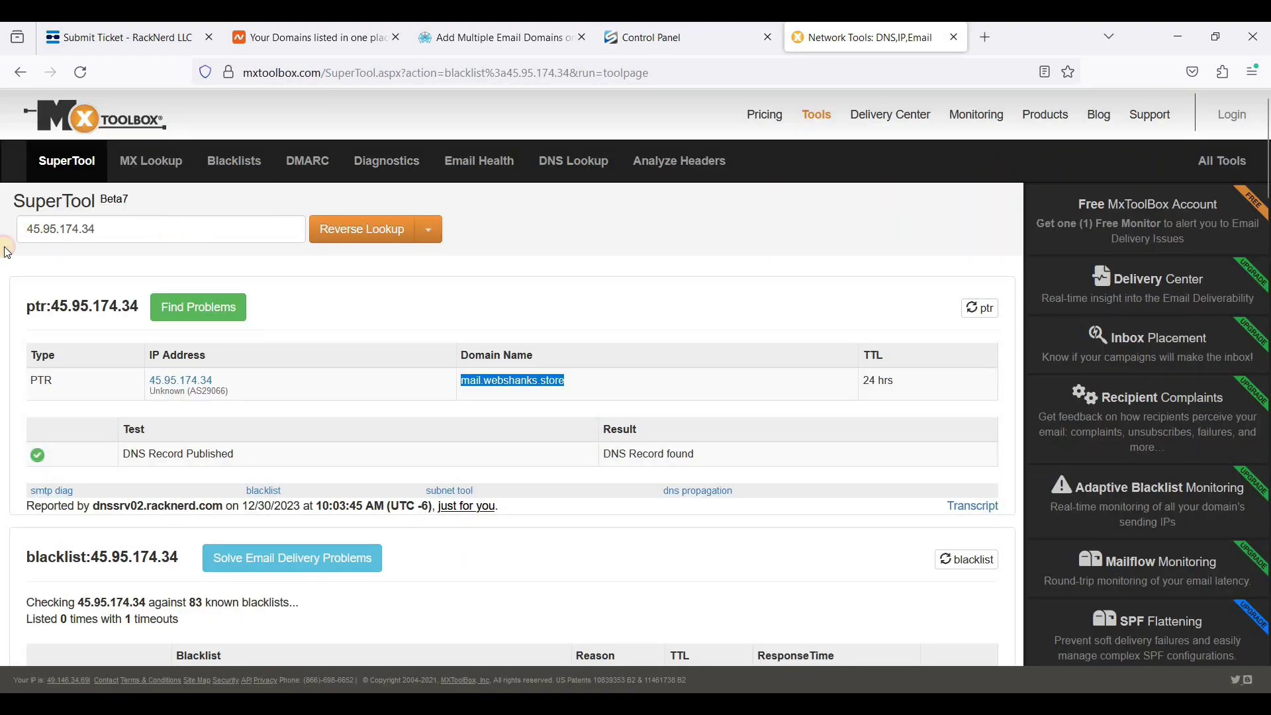
key("ctrl+v")
left_click(389, 237)
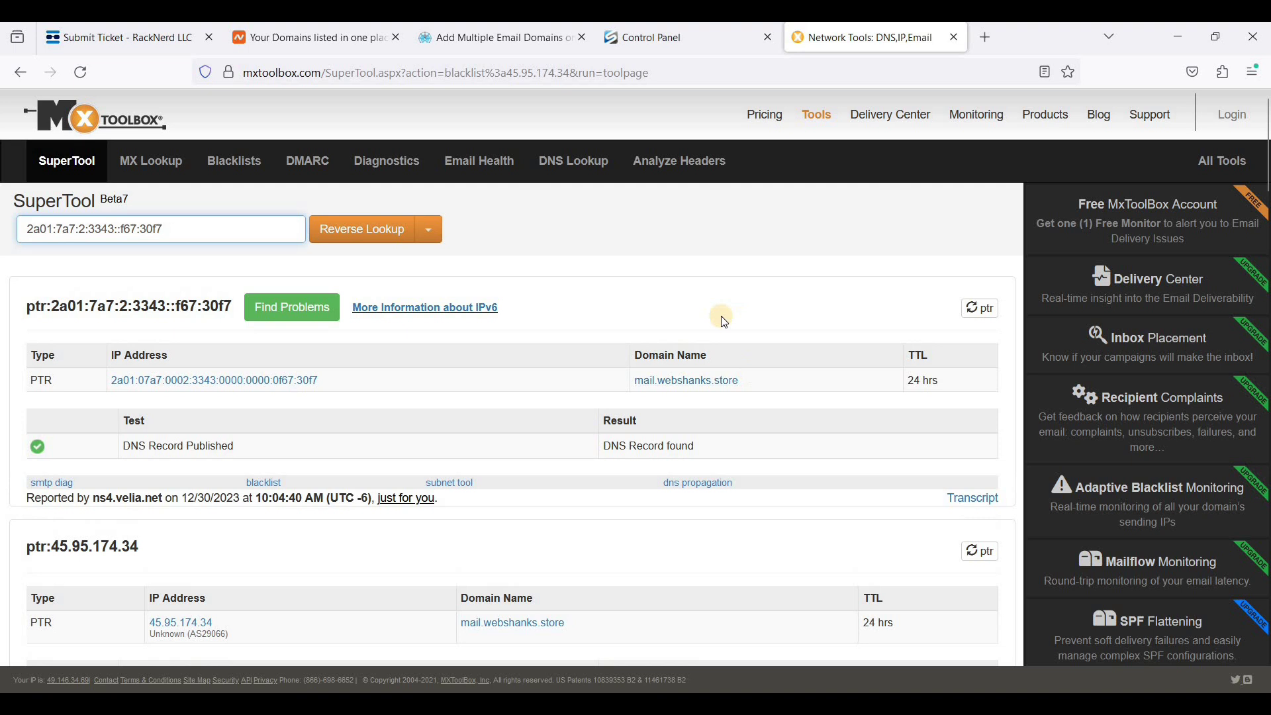
left_click_drag(761, 391, 640, 395)
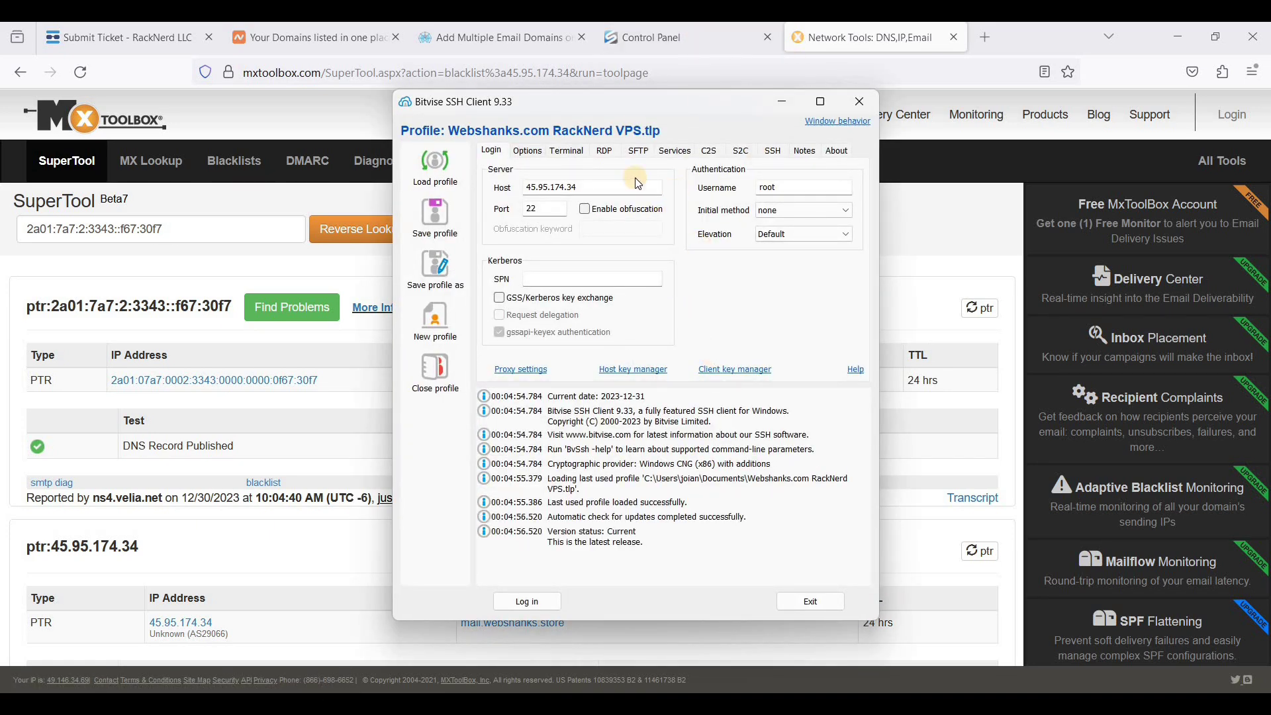
- Verify the saved profile uses host 45.95.174.34 and username root
left_click(606, 188)
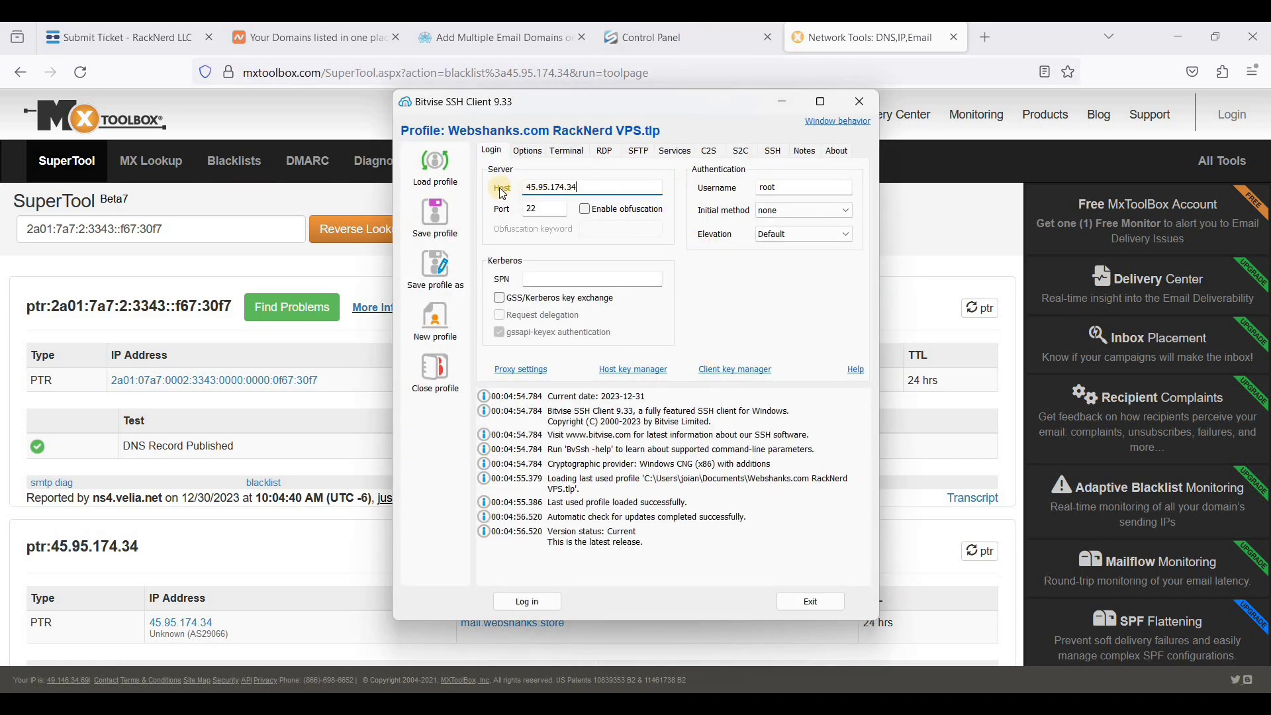
left_click(726, 49)
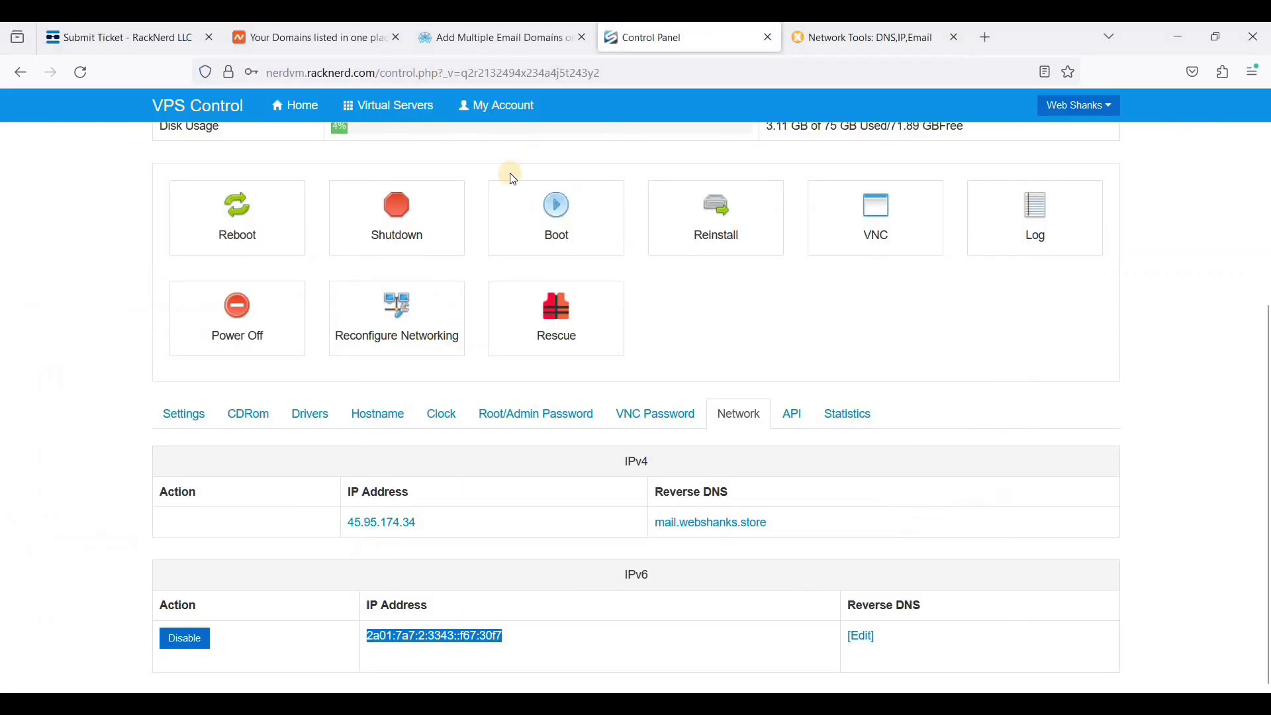
scroll(517, 169, "up", 6)
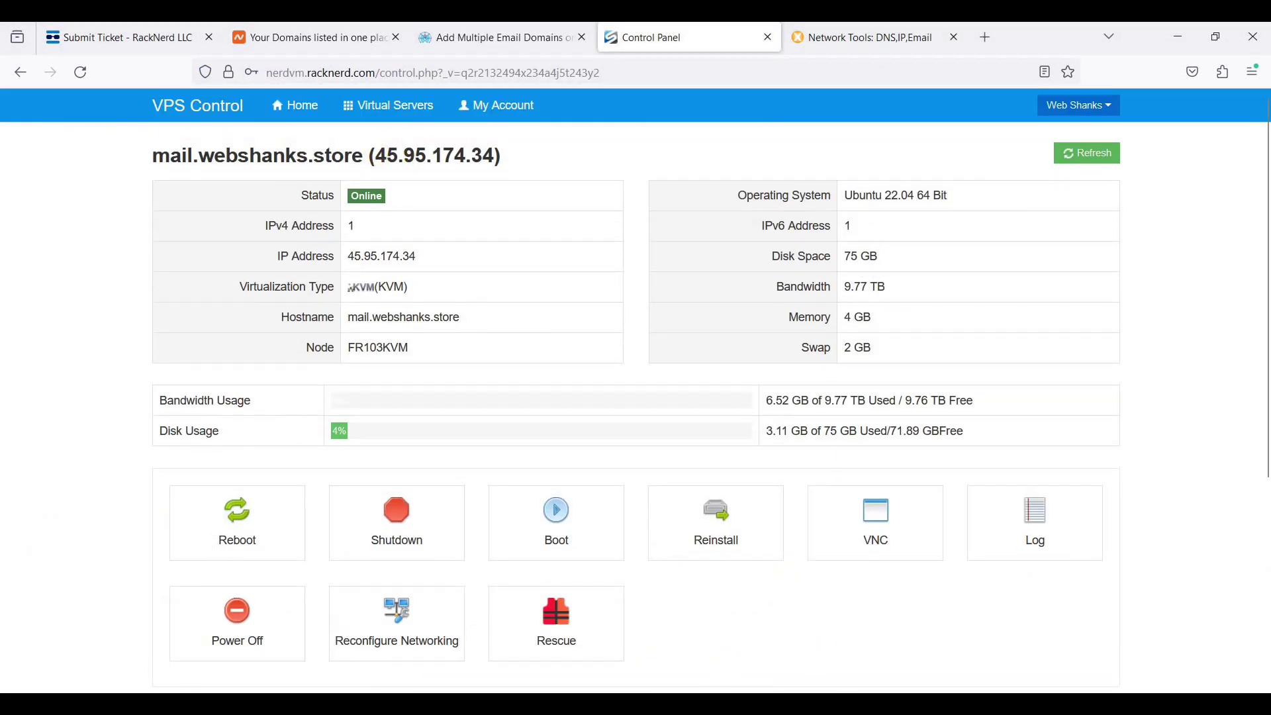
key("alt+Tab")
left_click(787, 192)
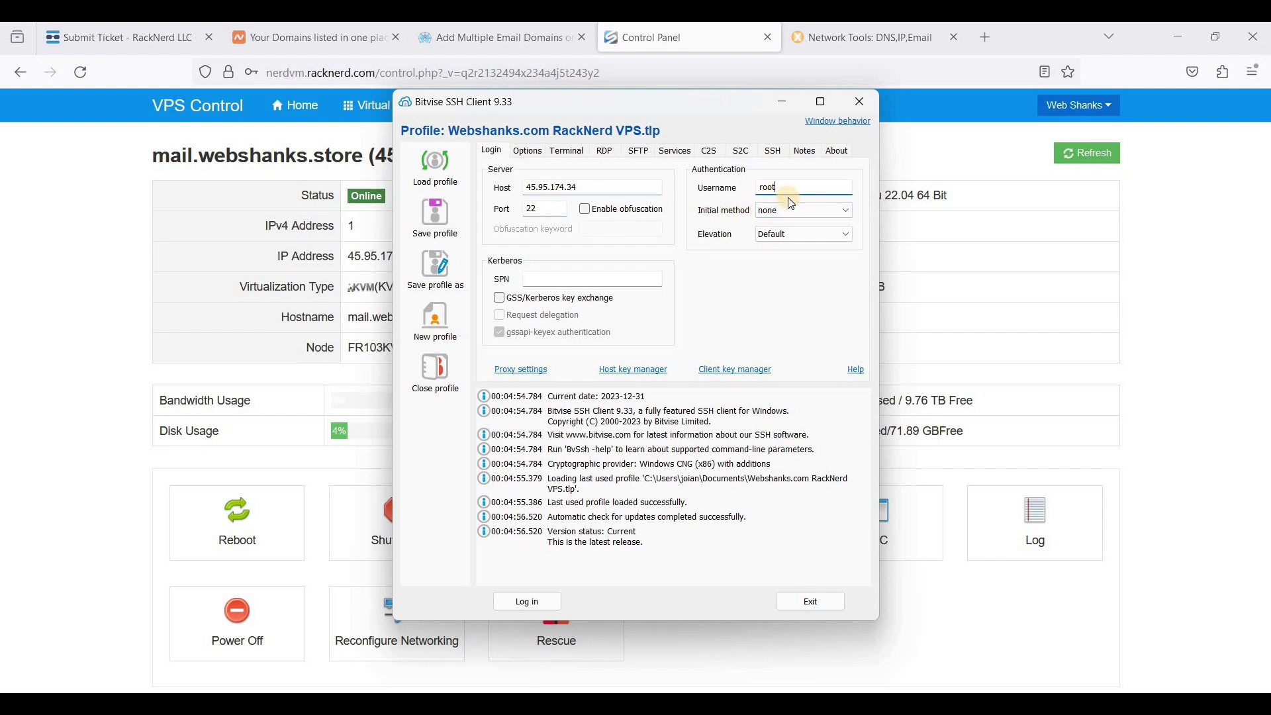
- Connect, accept and save the changed host key, and log in with the root password
left_click(535, 603)
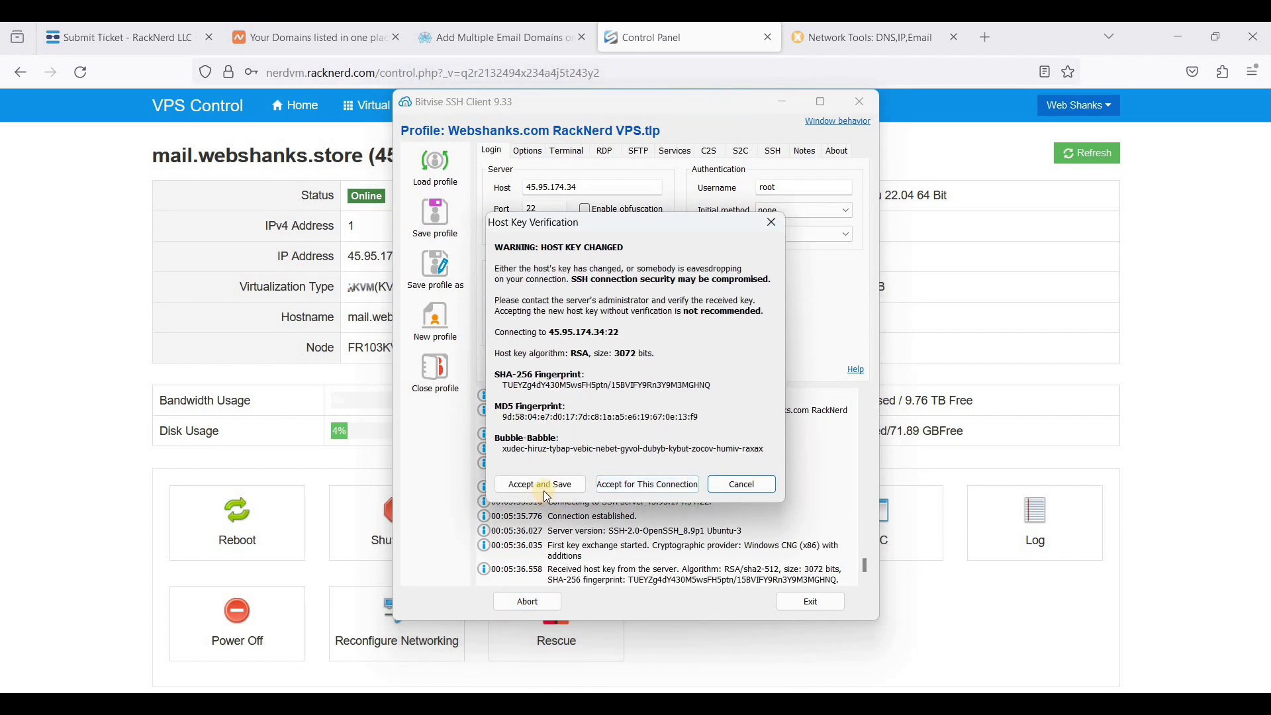
left_click(542, 479)
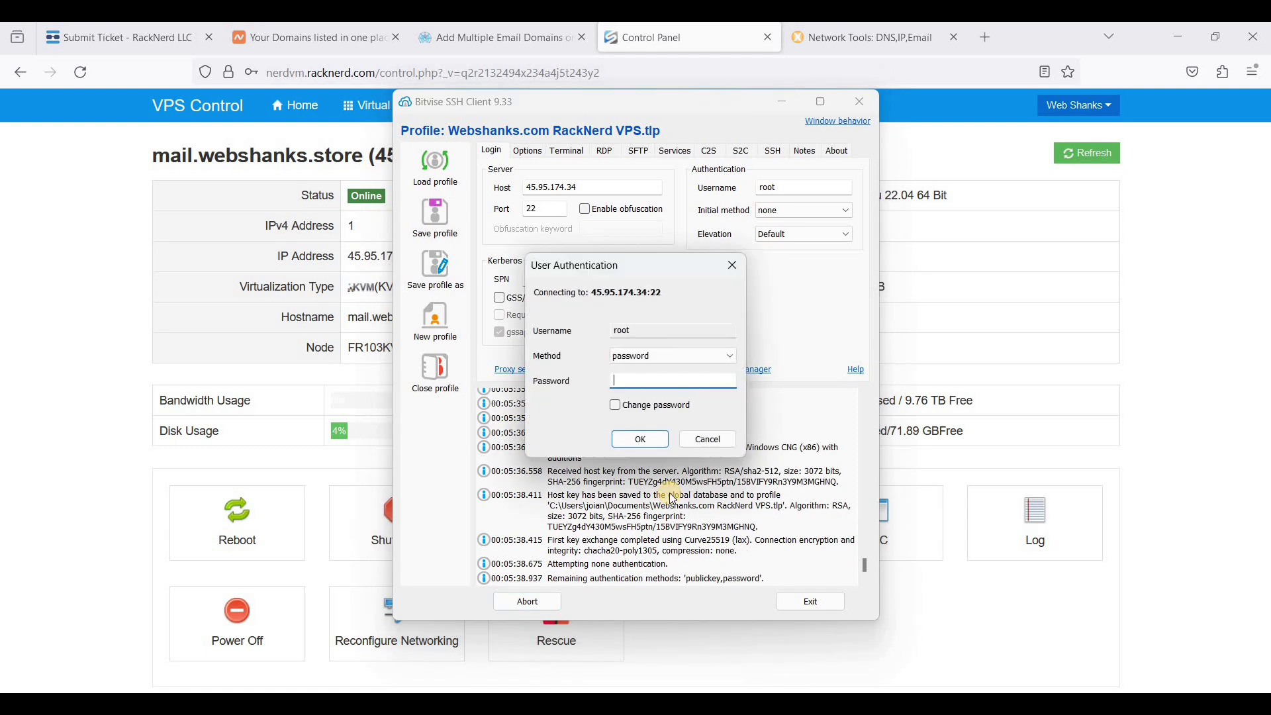
key("ctrl+v")
left_click(640, 440)
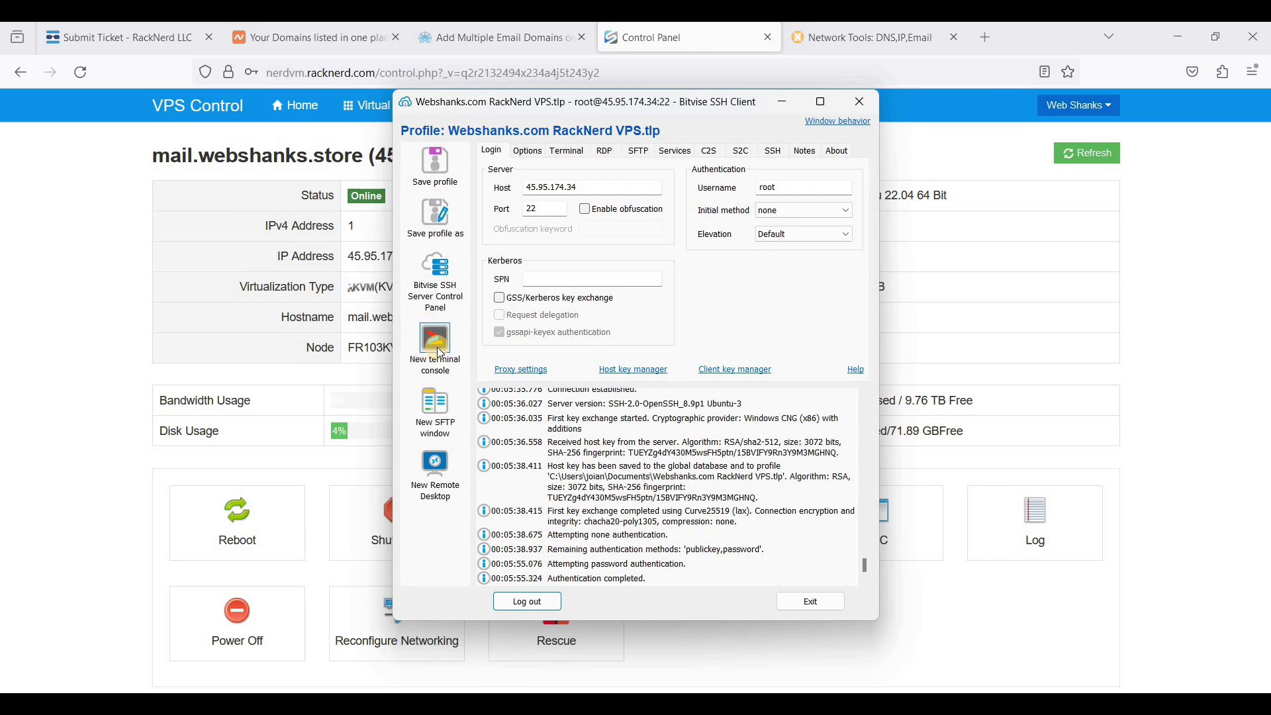
- In a new terminal, run sudo apt update and sudo apt upgrade, confirming with y
left_click(441, 354)
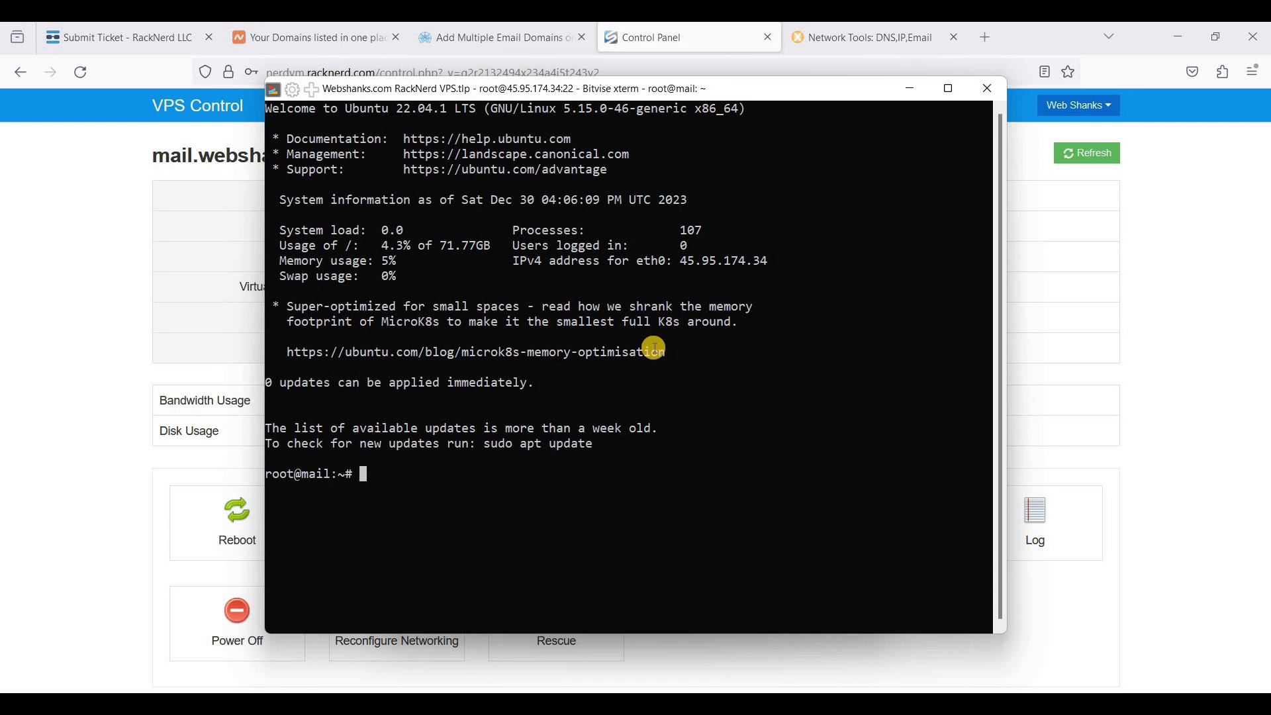
type("sudo apt ")
type("upgra")
type("te")
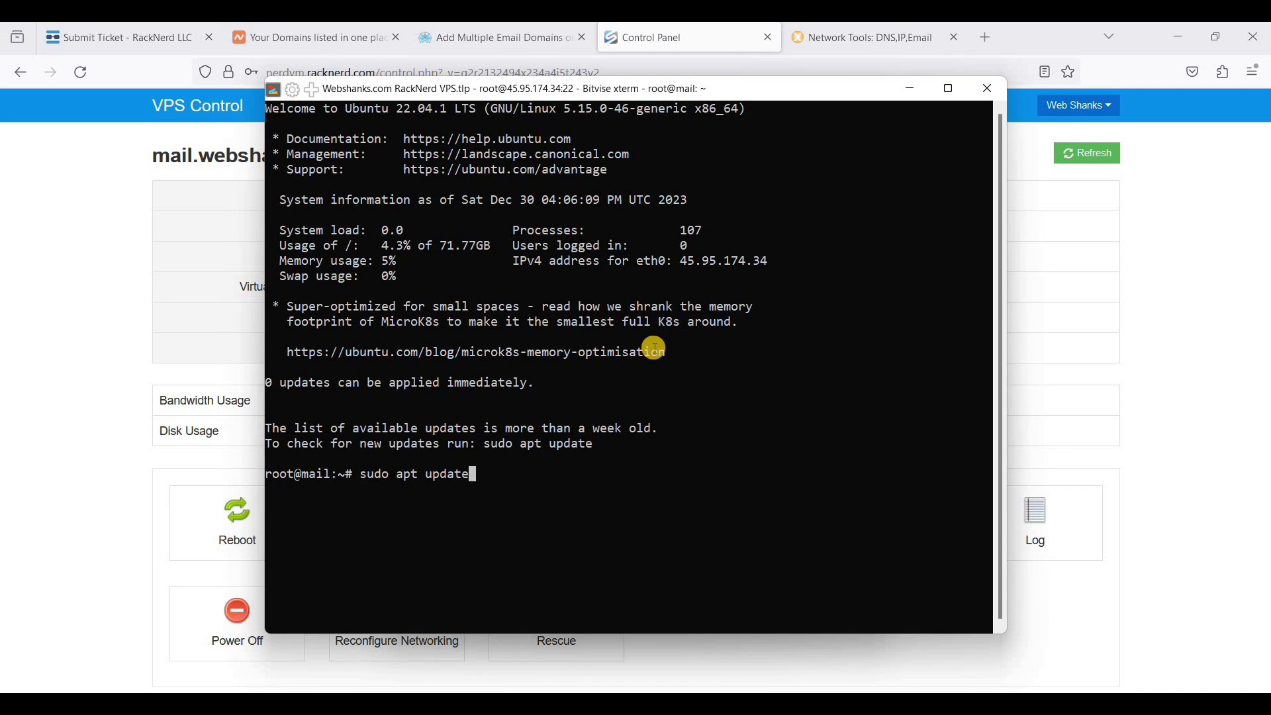
key("Return")
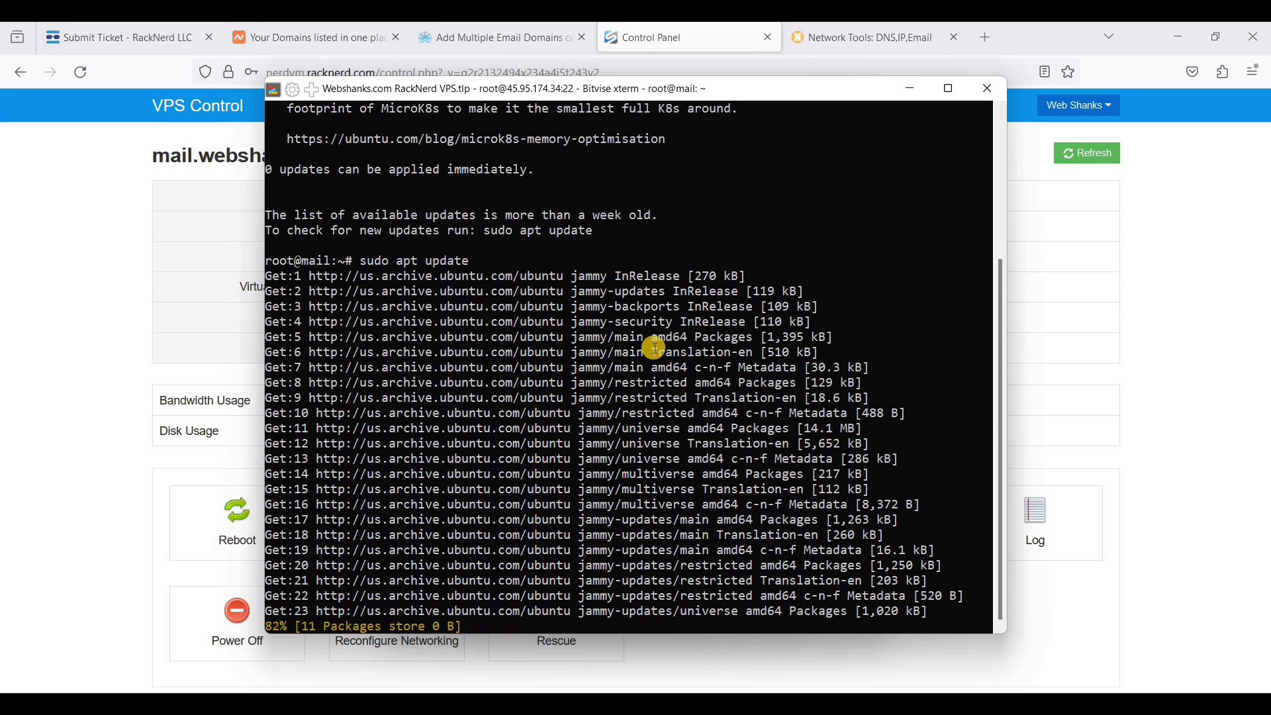
type("sudo apt upgrade")
key("Return")
type("y")
key("Return")
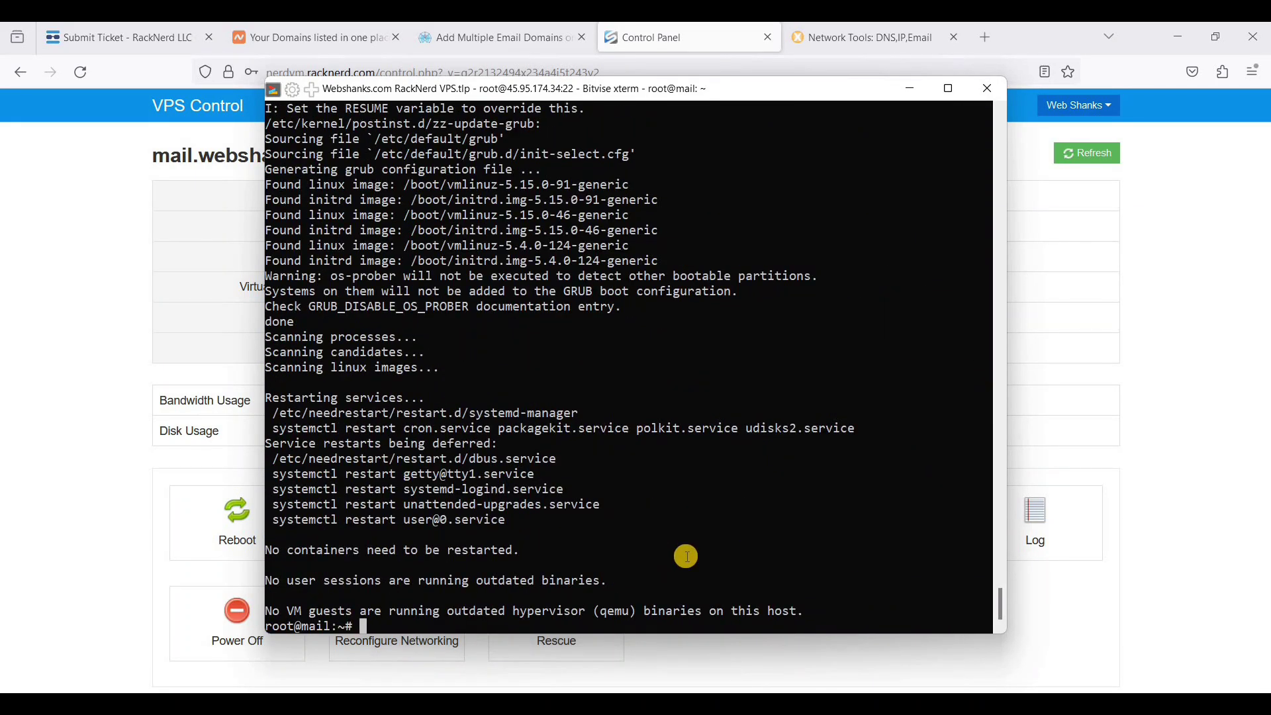
scroll(662, 570, "up", 1)
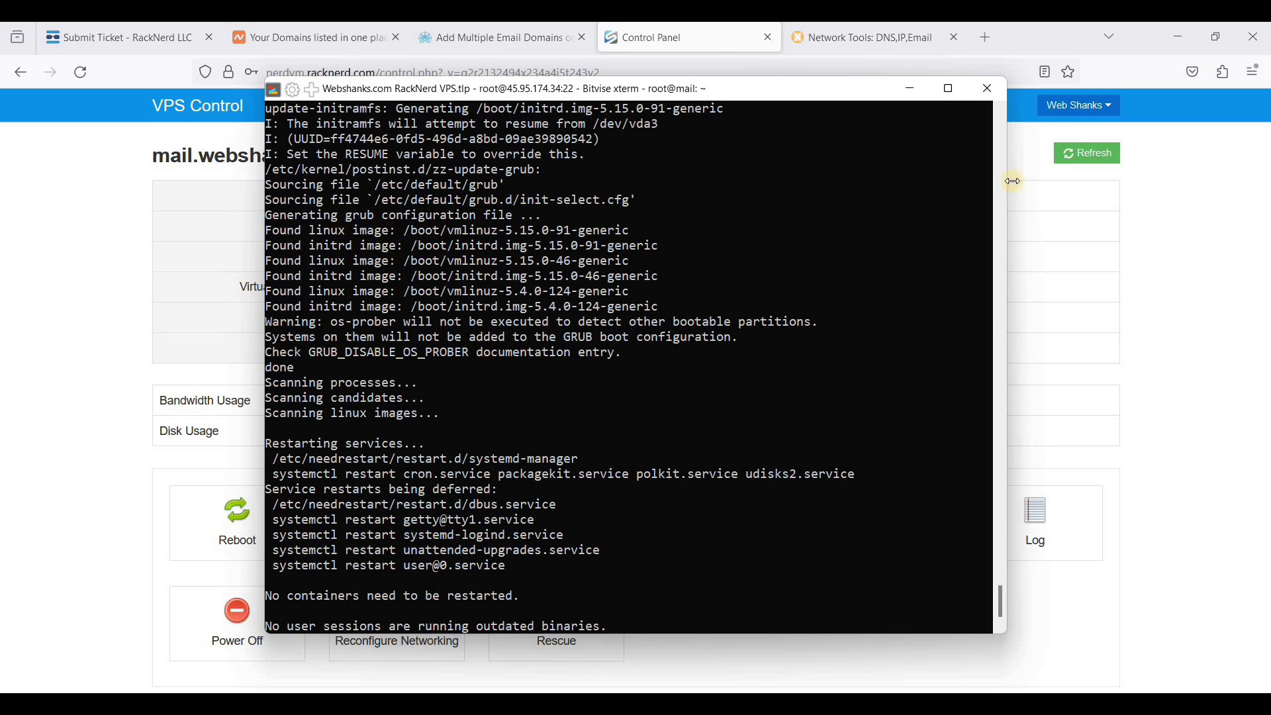
left_click(986, 37)
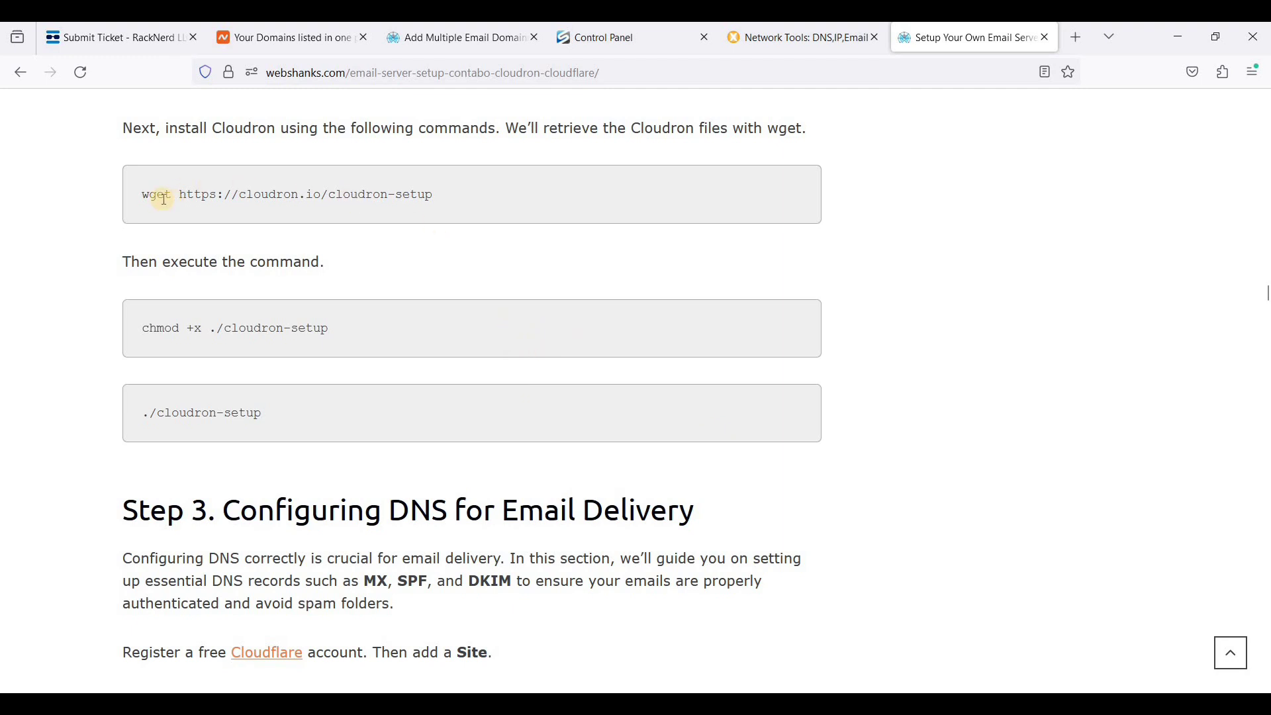
- Download the Cloudron setup script with the guide's wget command
triple_click(467, 199)
key("ctrl+c")
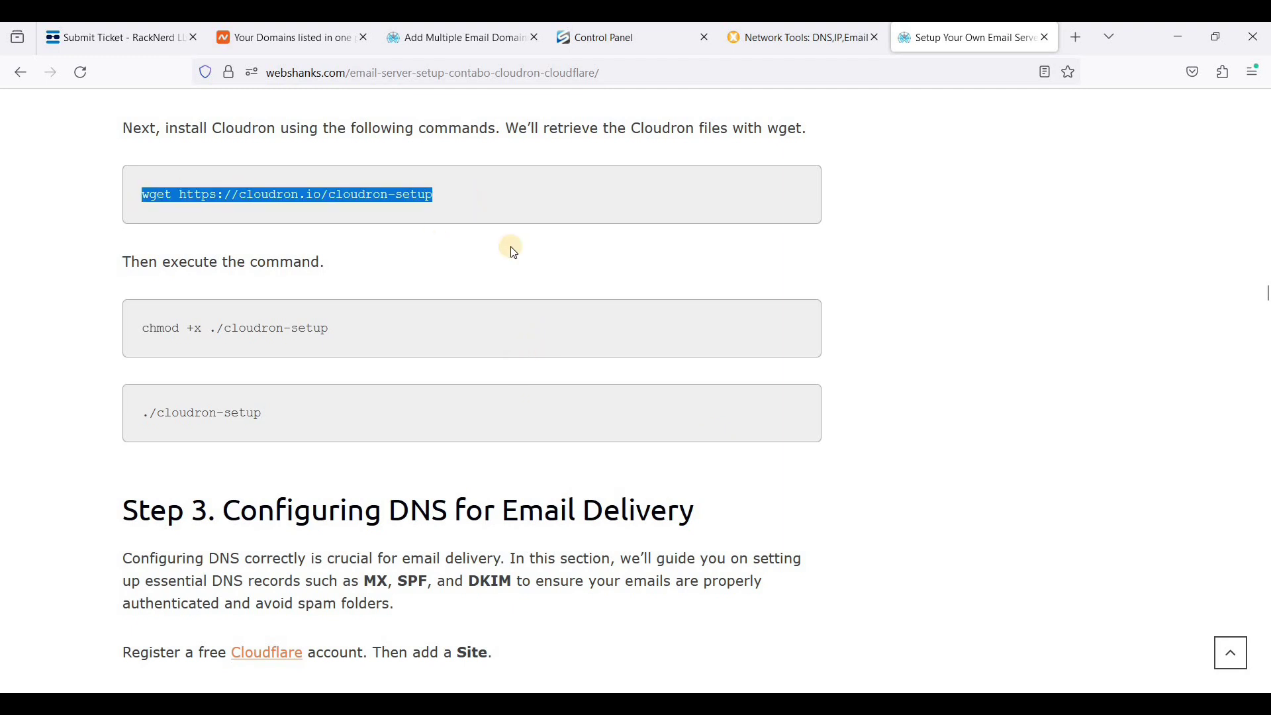
key("alt+Tab")
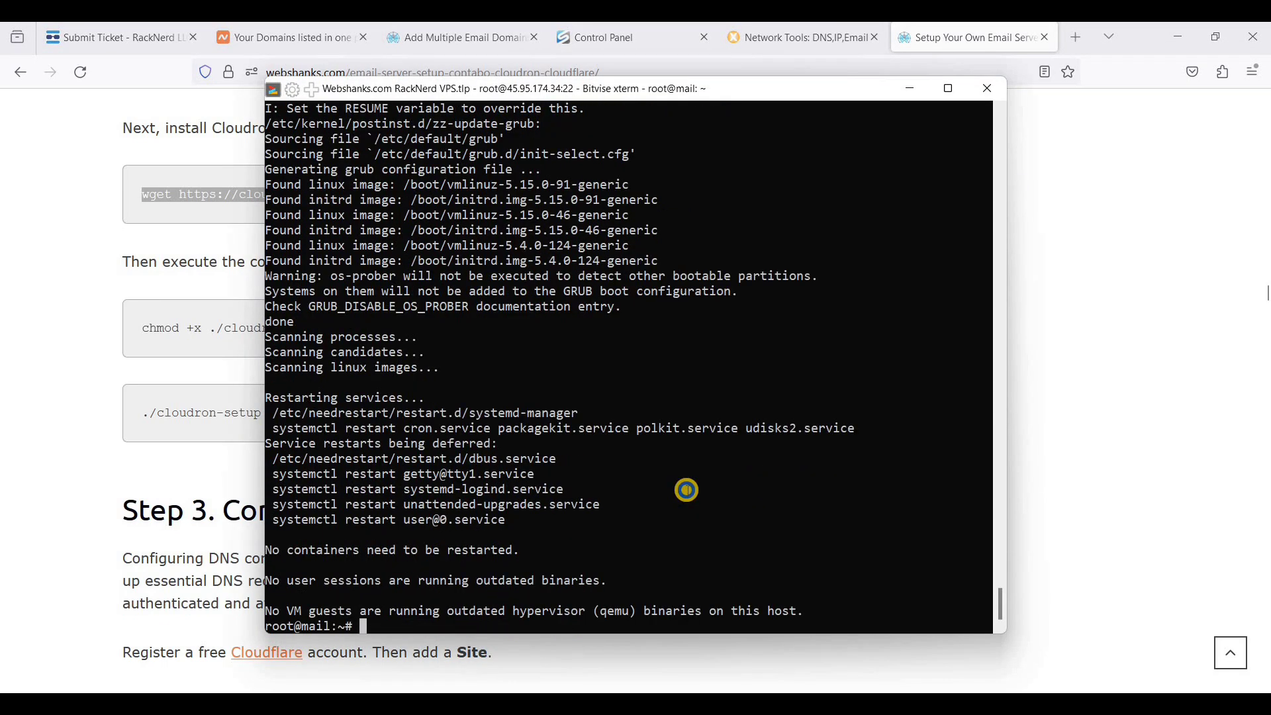
right_click(687, 490)
key("Return")
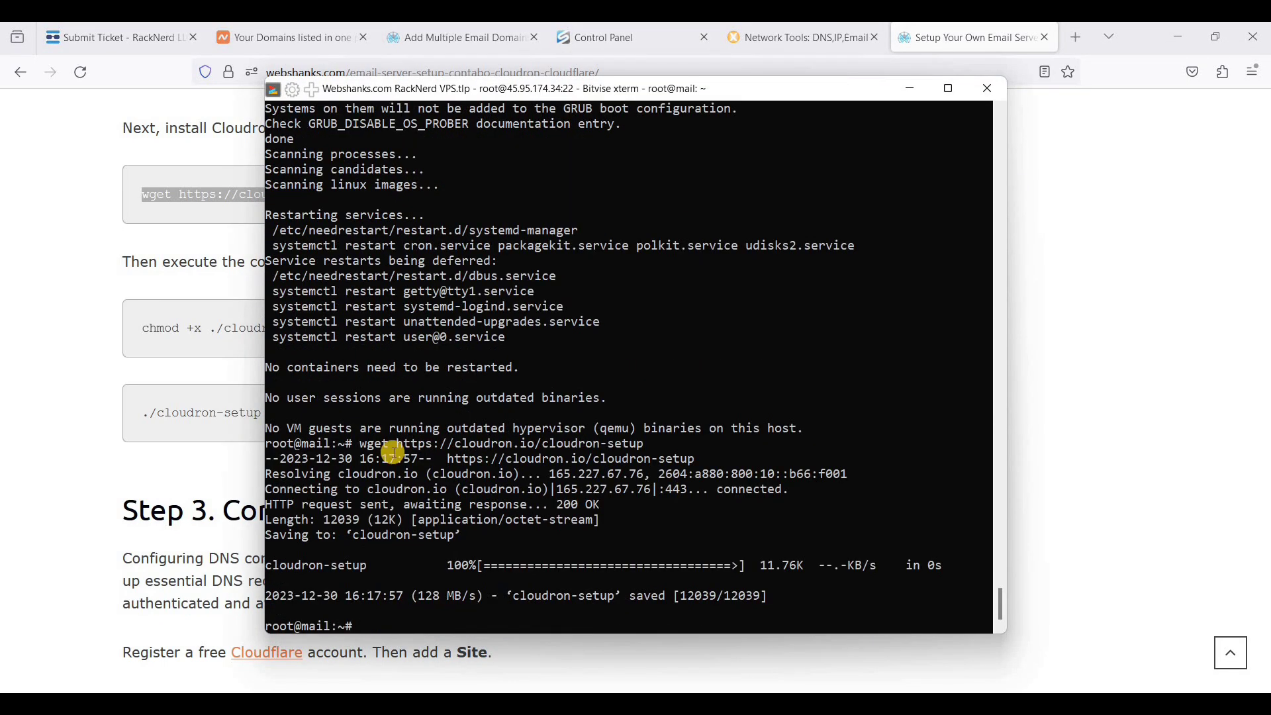
- Make the script executable with chmod +x ./cloudron-setup
left_click_drag(123, 323, 347, 324)
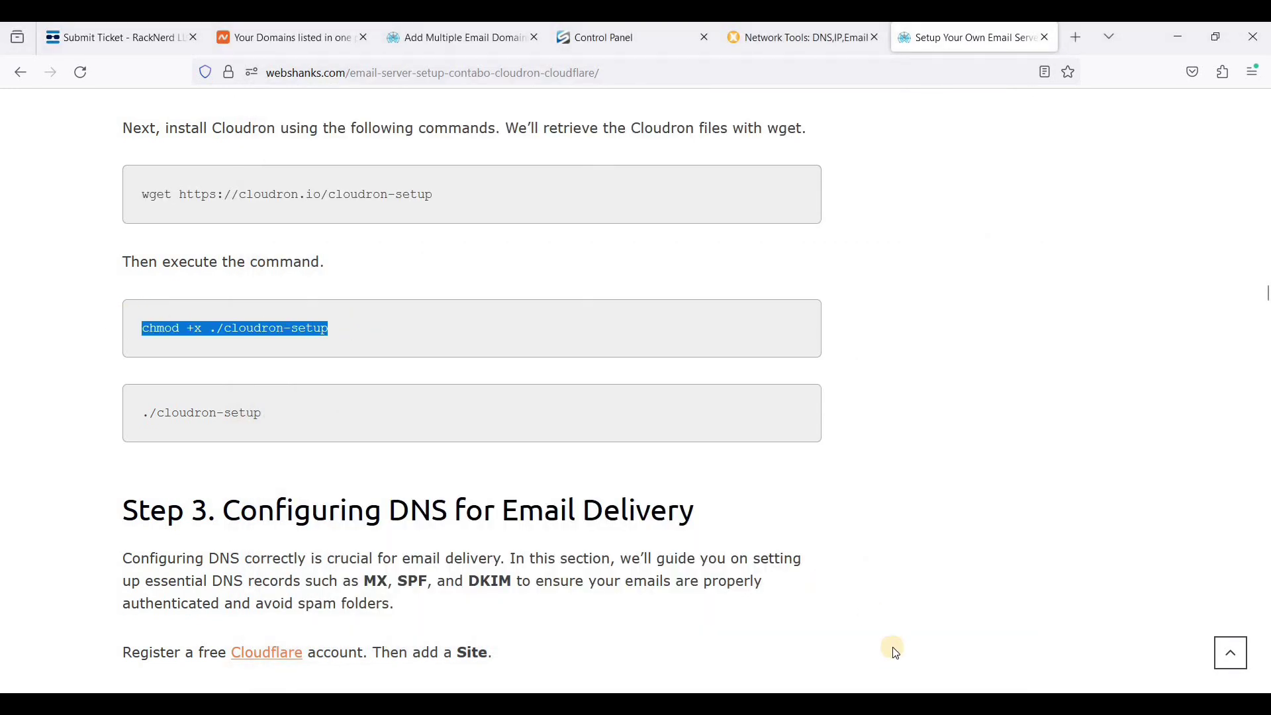
key("ctrl+c")
key("alt+Tab")
right_click(759, 513)
key("Return")
- Run ./cloudron-setup and answer y to the reboot prompt
left_click_drag(129, 413, 275, 412)
key("ctrl+c")
key("alt+Tab")
right_click(709, 519)
key("Return")
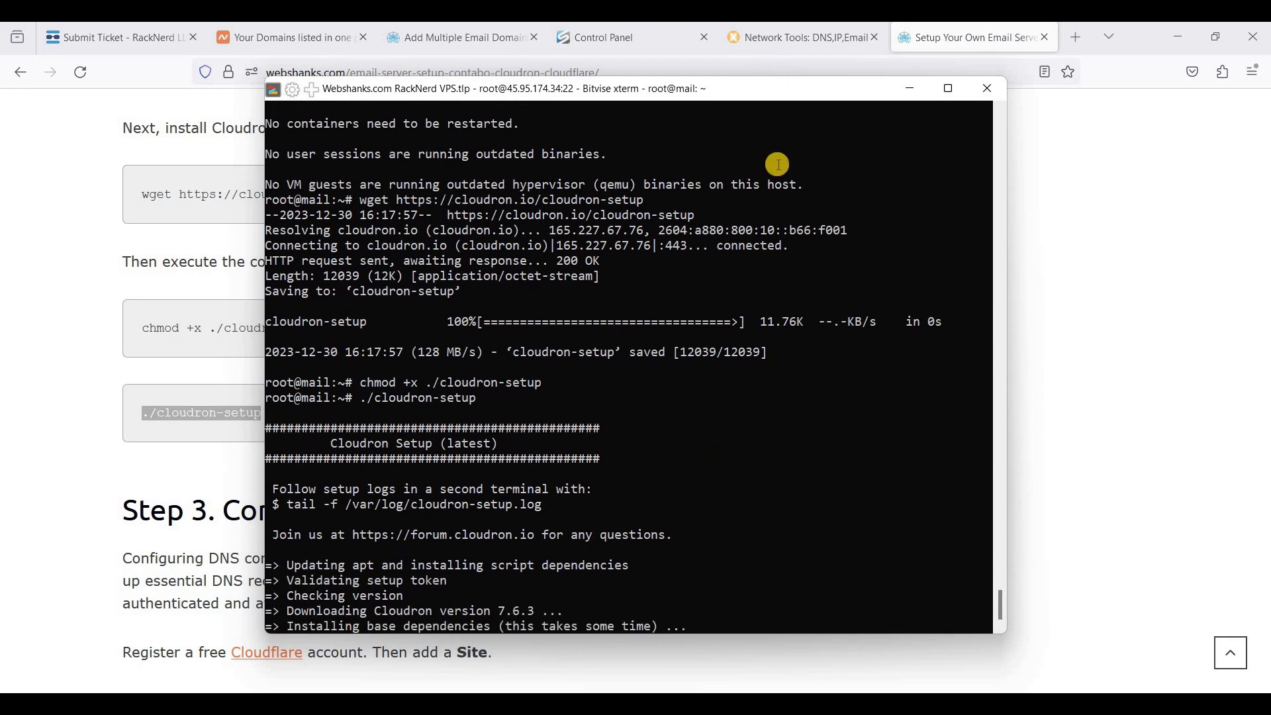
left_click_drag(775, 87, 777, 69)
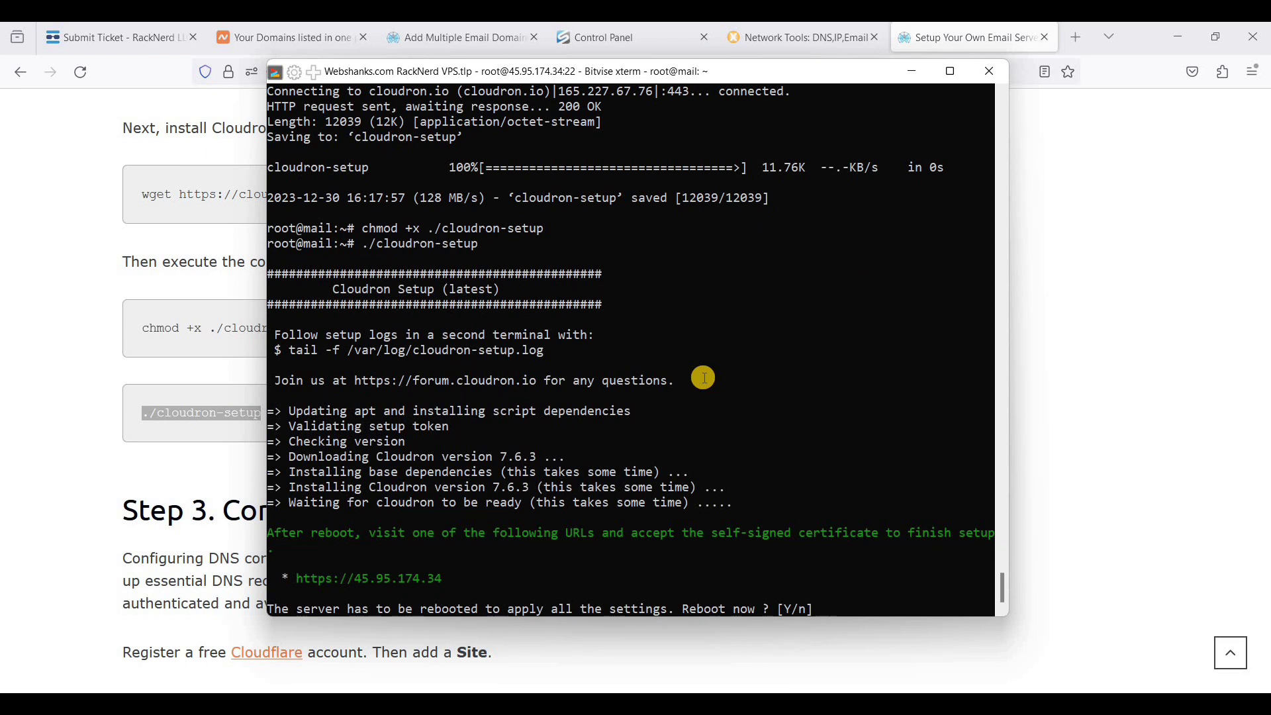
type("y")
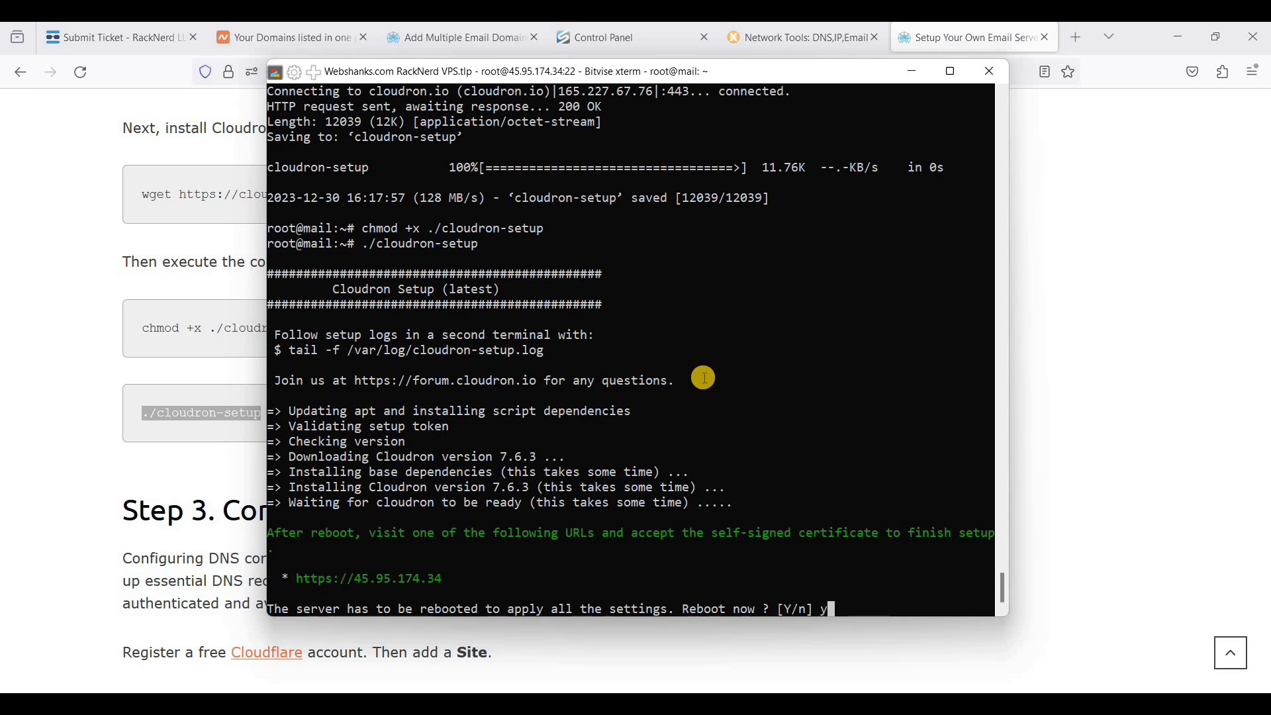
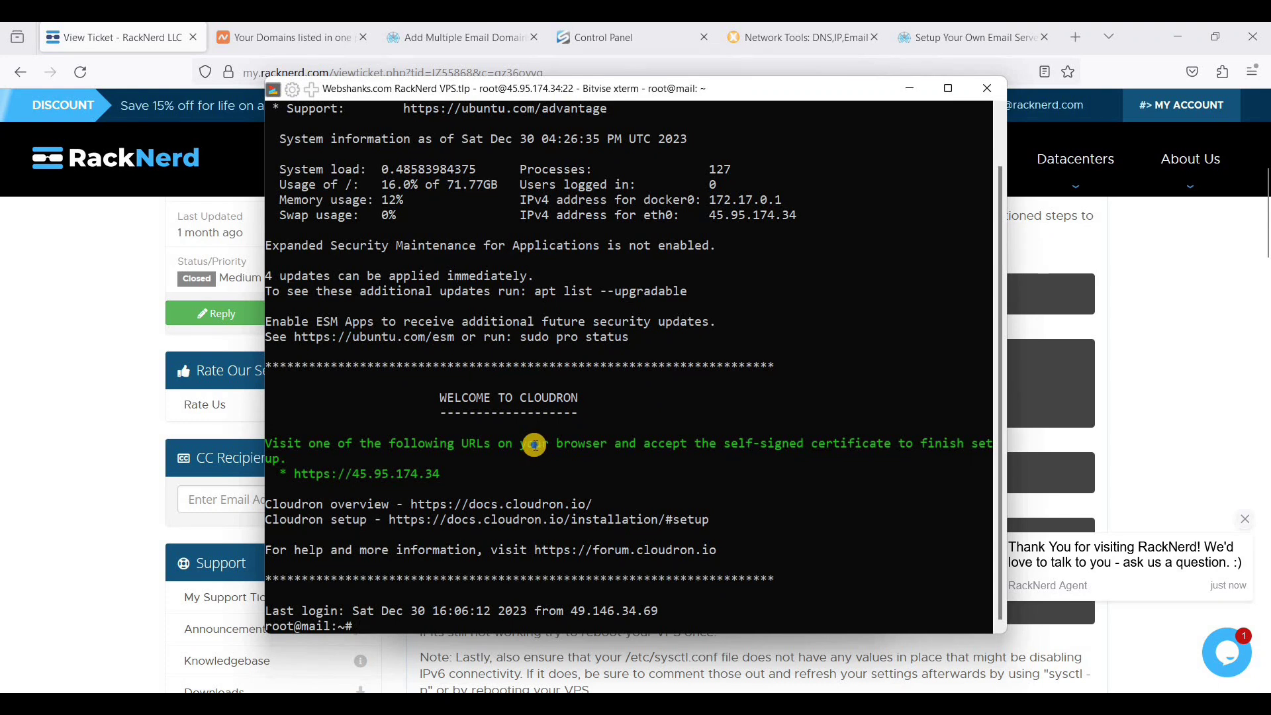
- Open /etc/sysctl.conf in nano and copy the four net.ipv6 lines from the ticket instructions
right_click(534, 445)
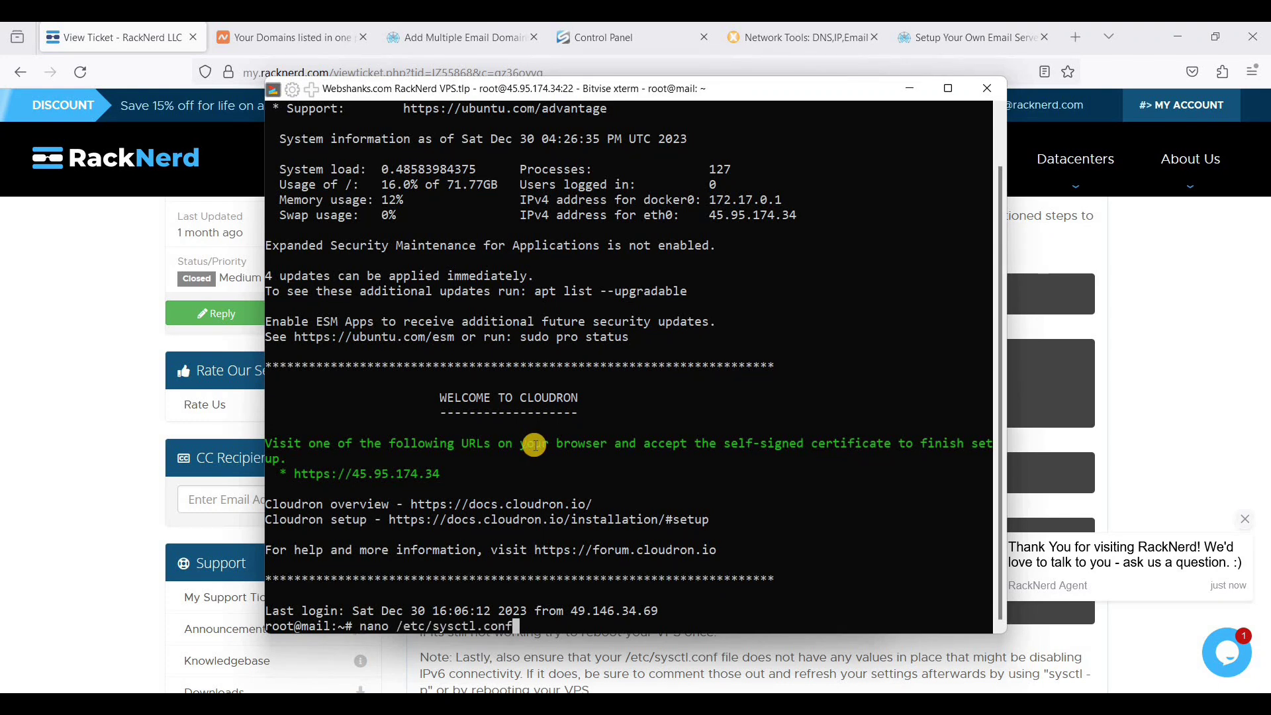
key("Return")
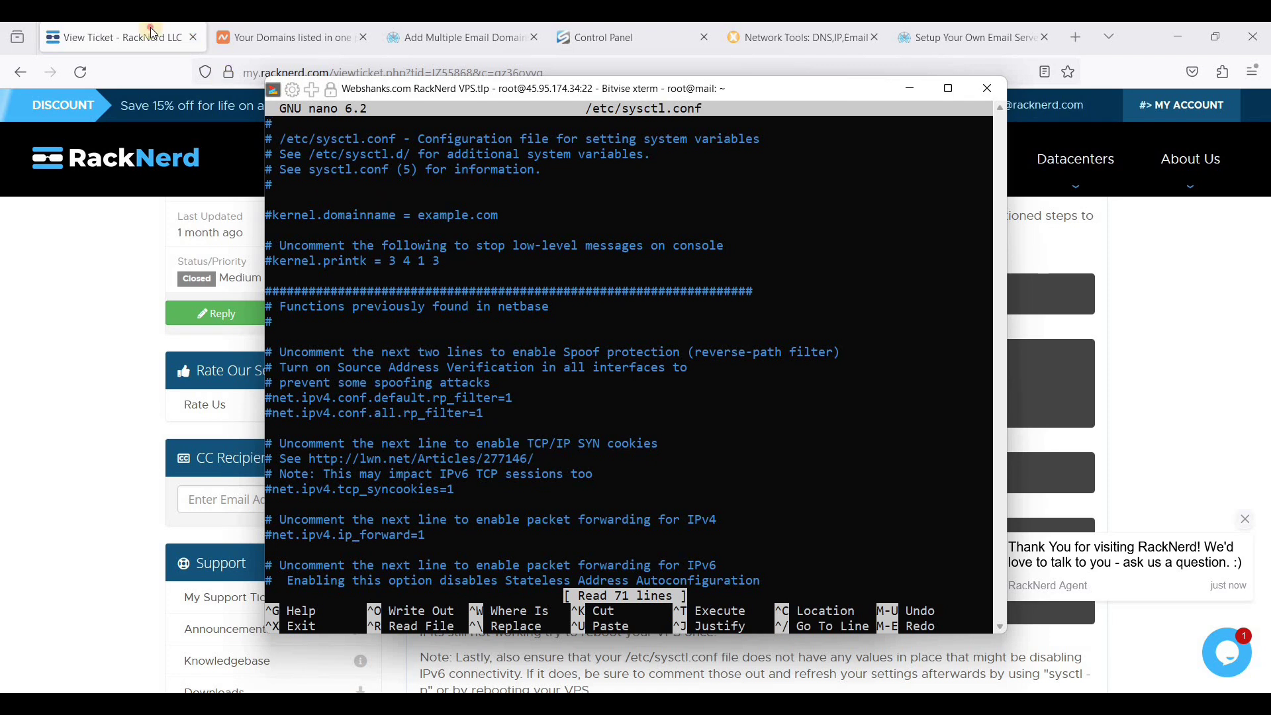
key("alt+Tab")
left_click_drag(427, 359, 682, 414)
key("ctrl+c")
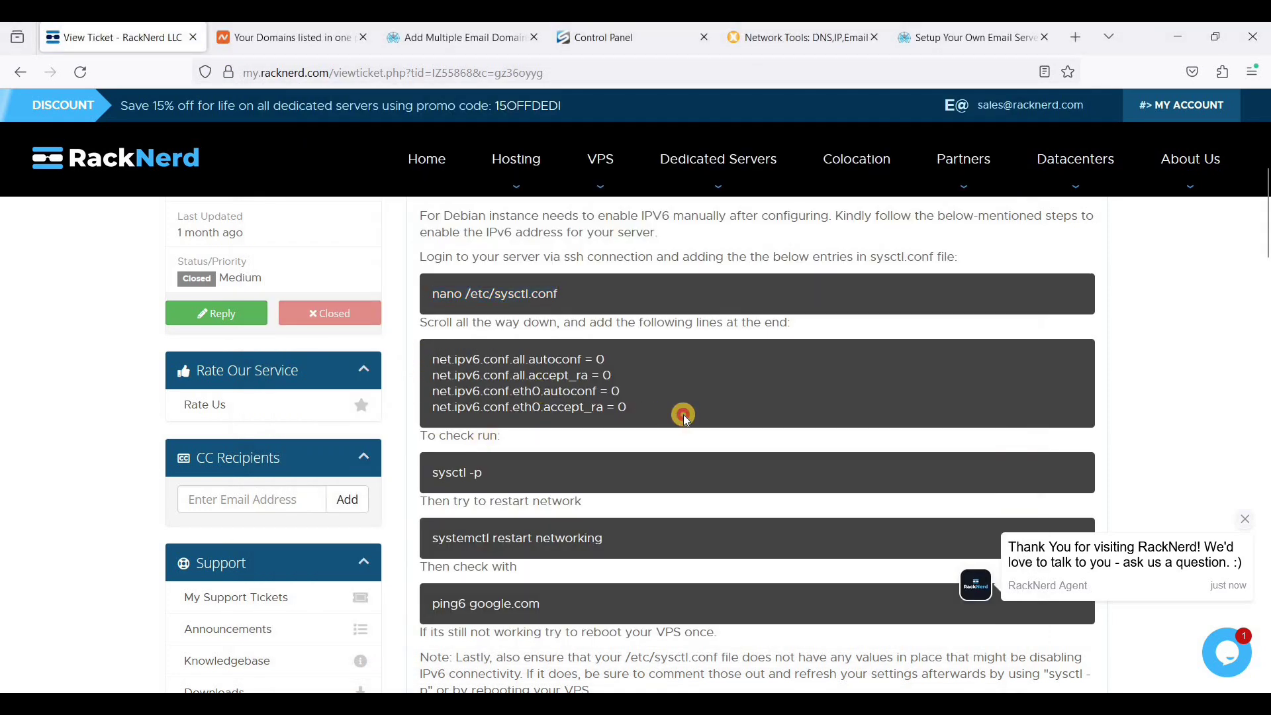
key("alt+Tab")
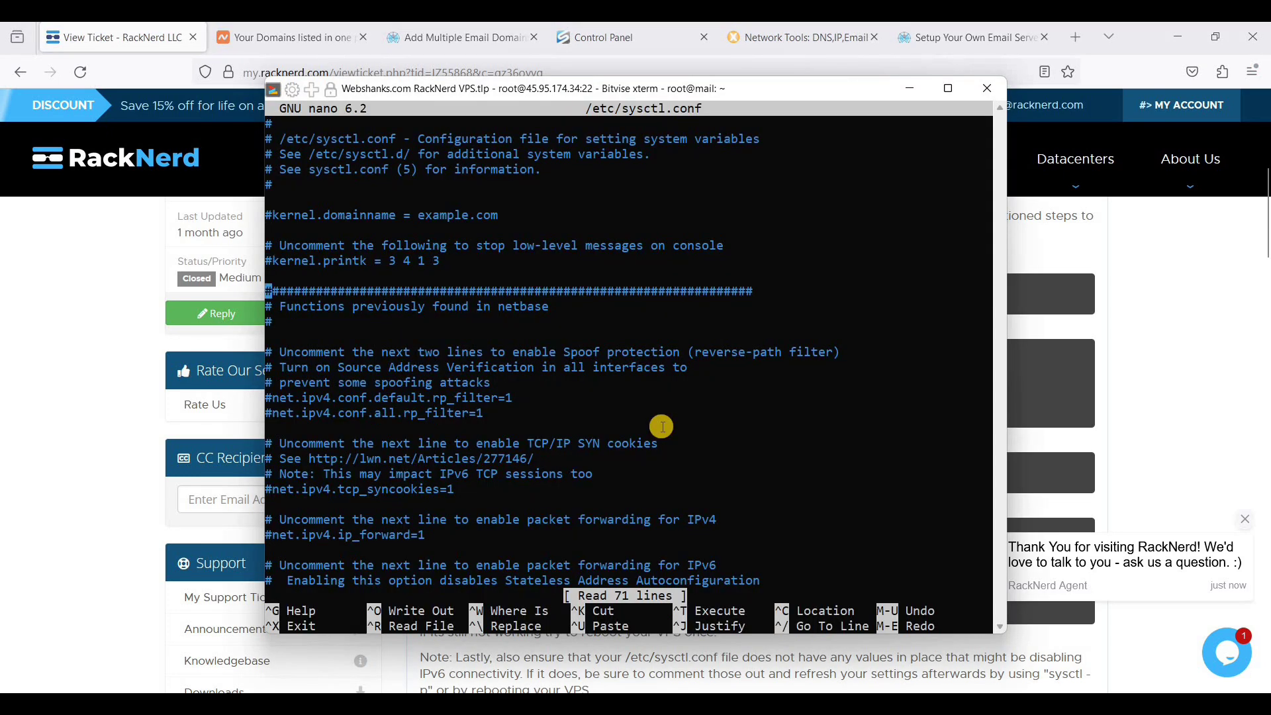
- Paste the four IPv6 autoconf and accept_ra lines, all 0, at the file's end and save
key("Down")
key("Down")
key("Down")
key("Down")
key("Down")
key("Down")
key("Down")
key("Down")
key("Down")
key("Down")
key("Down")
key("Down")
key("Down")
key("Down")
key("Down")
key("Down")
key("Down")
key("Down")
key("Down")
key("Down")
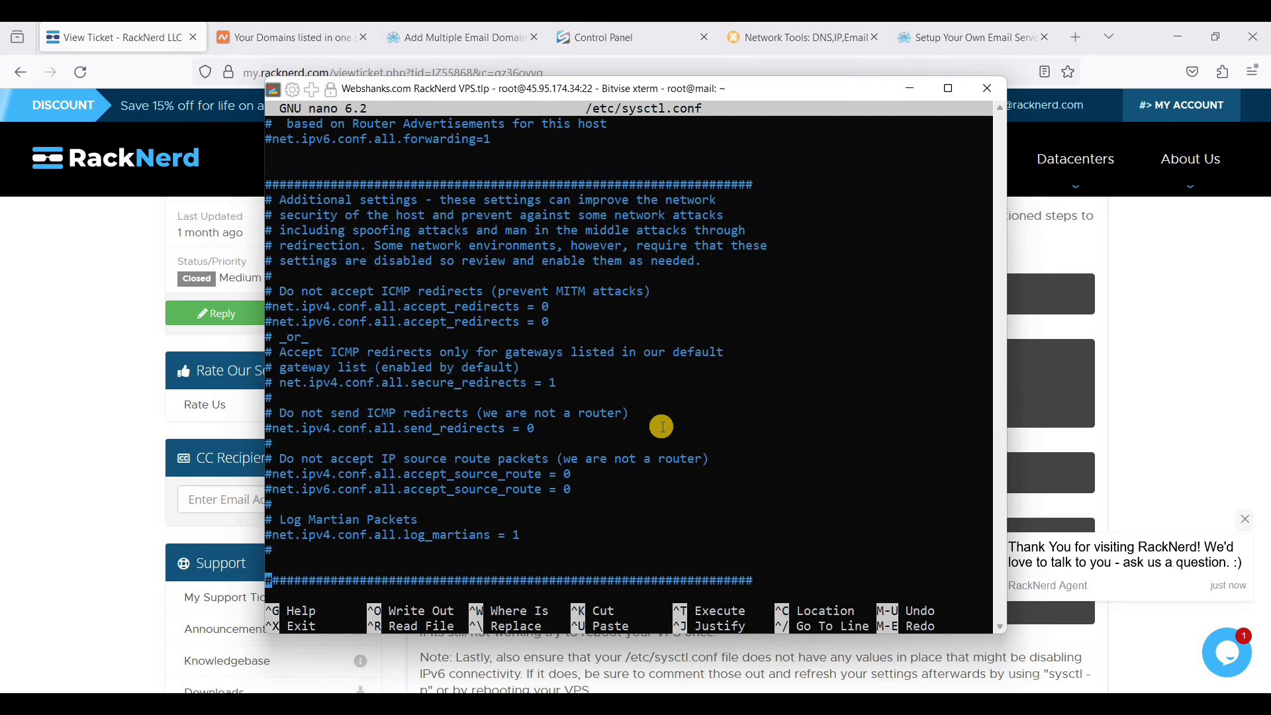
key("Down")
key("Down")
key("Down")
key("Down")
key("Down")
key("Down")
key("Down")
key("Down")
key("Down")
key("Down")
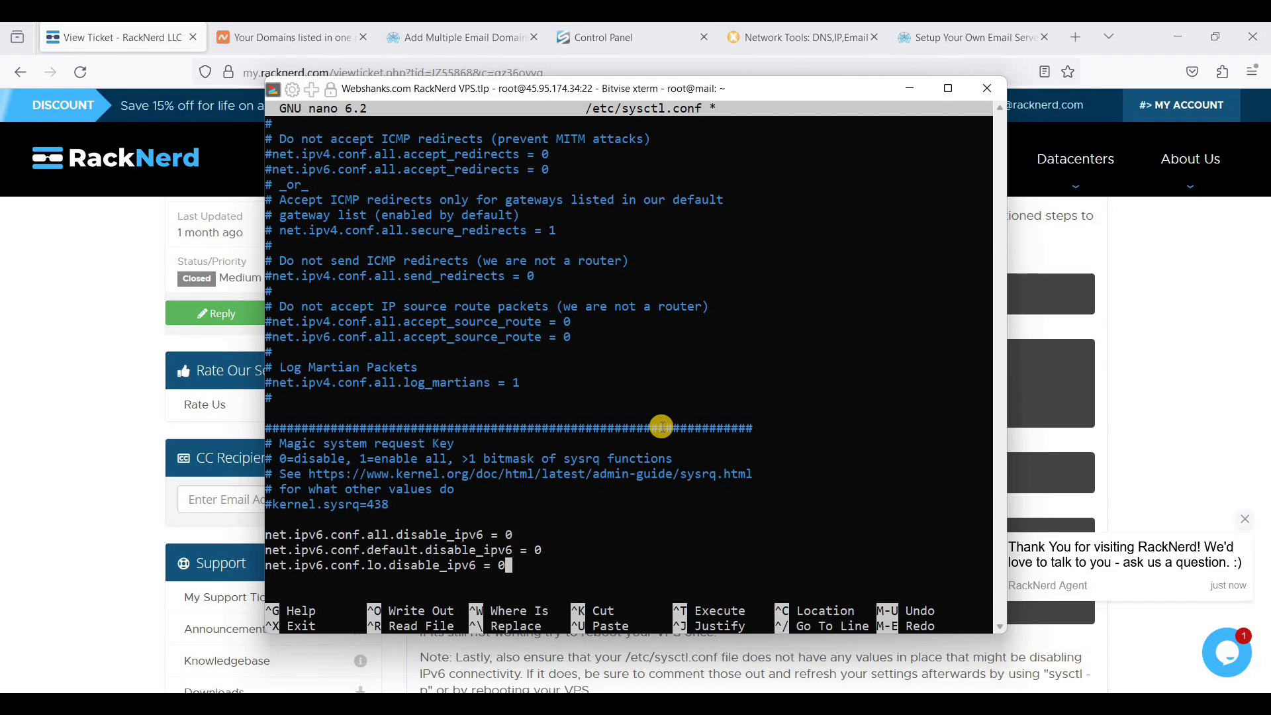
right_click(494, 550)
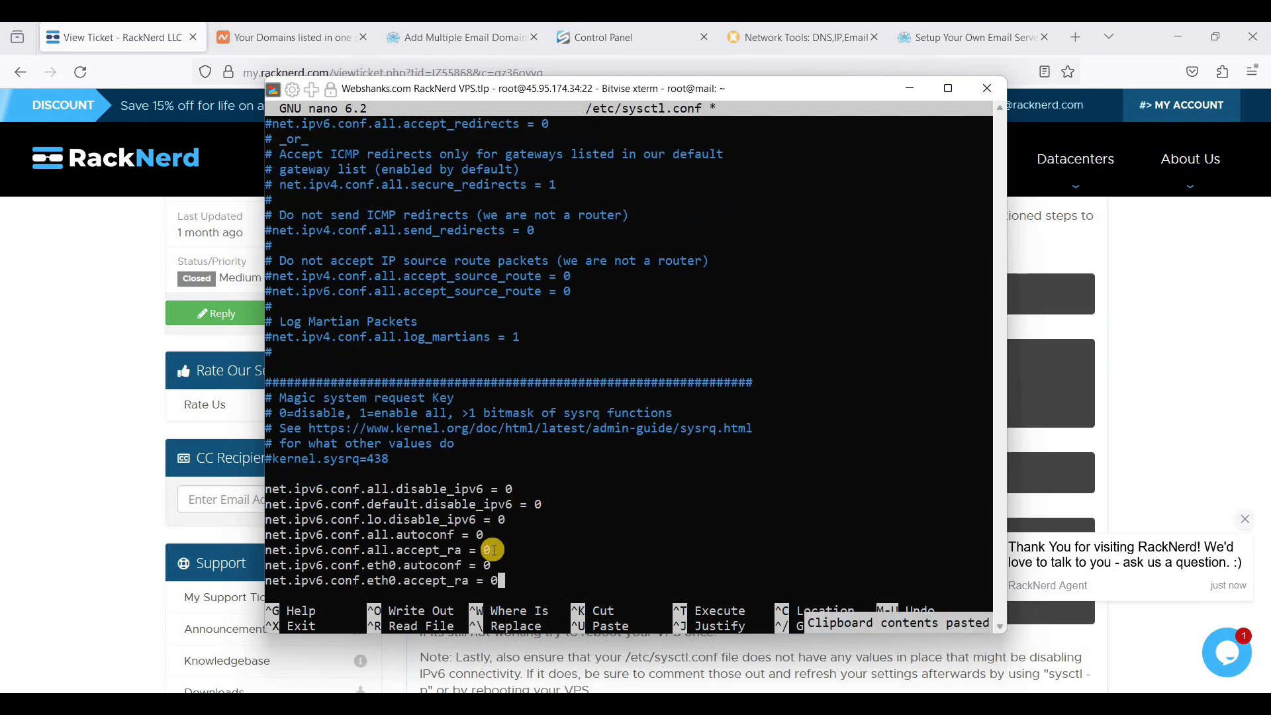
key("ctrl+x")
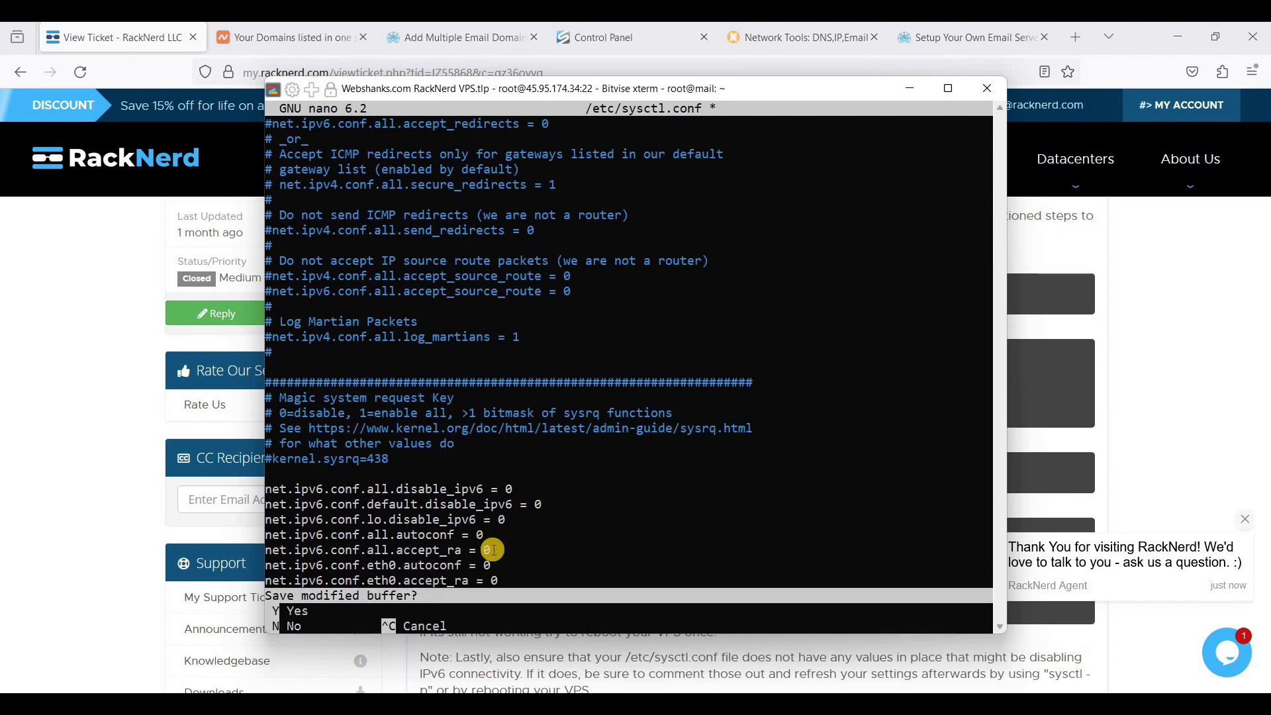
key("y")
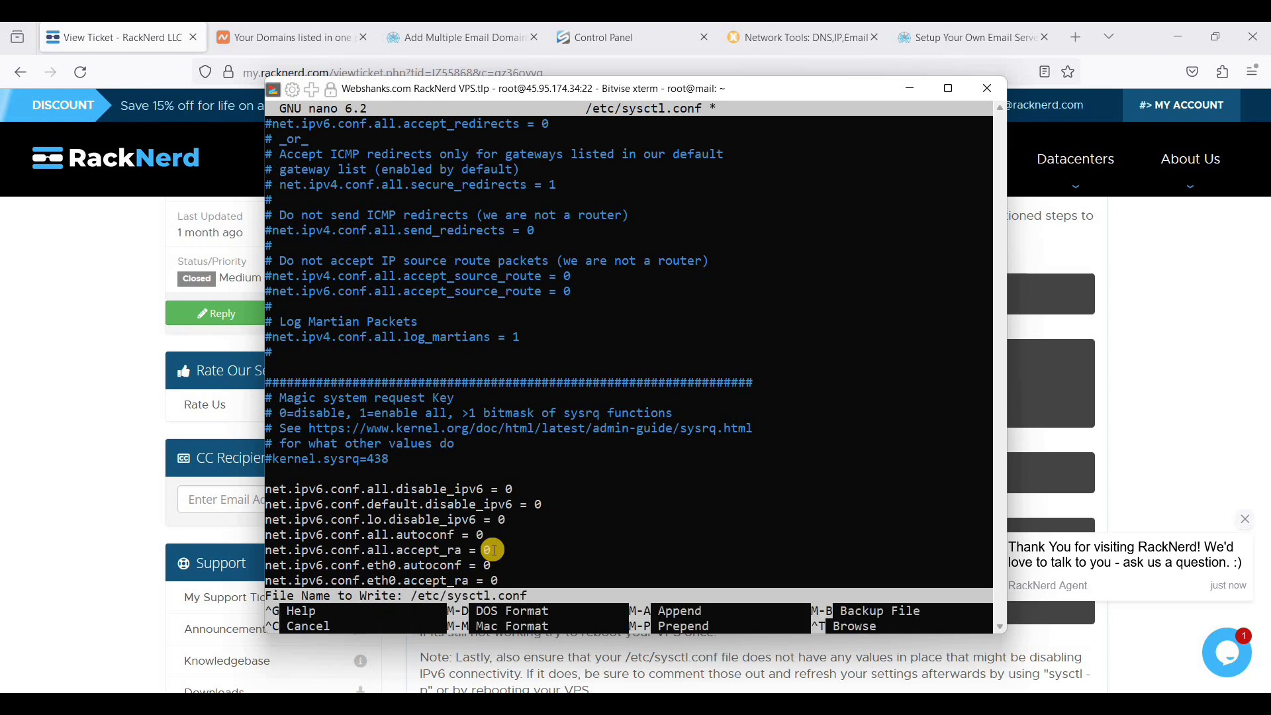
key("Return")
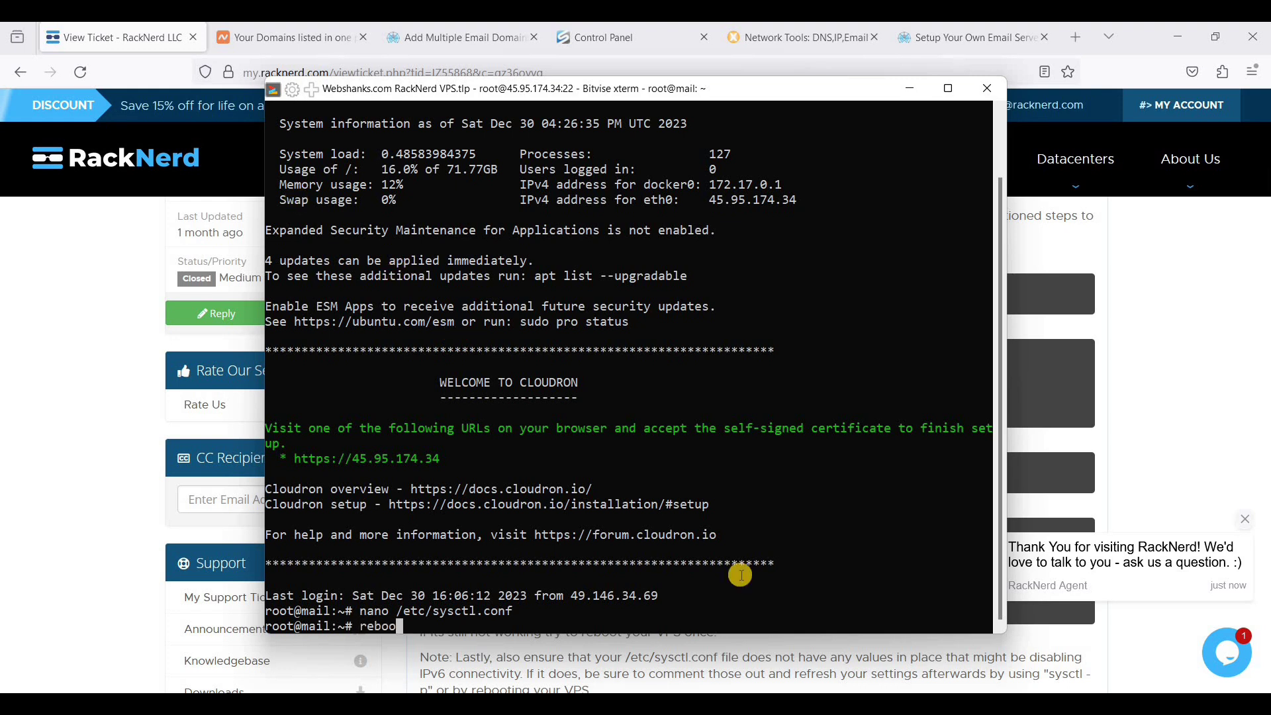
- Reboot the server and open a fresh terminal session once it is back
type("reboot")
key("Return")
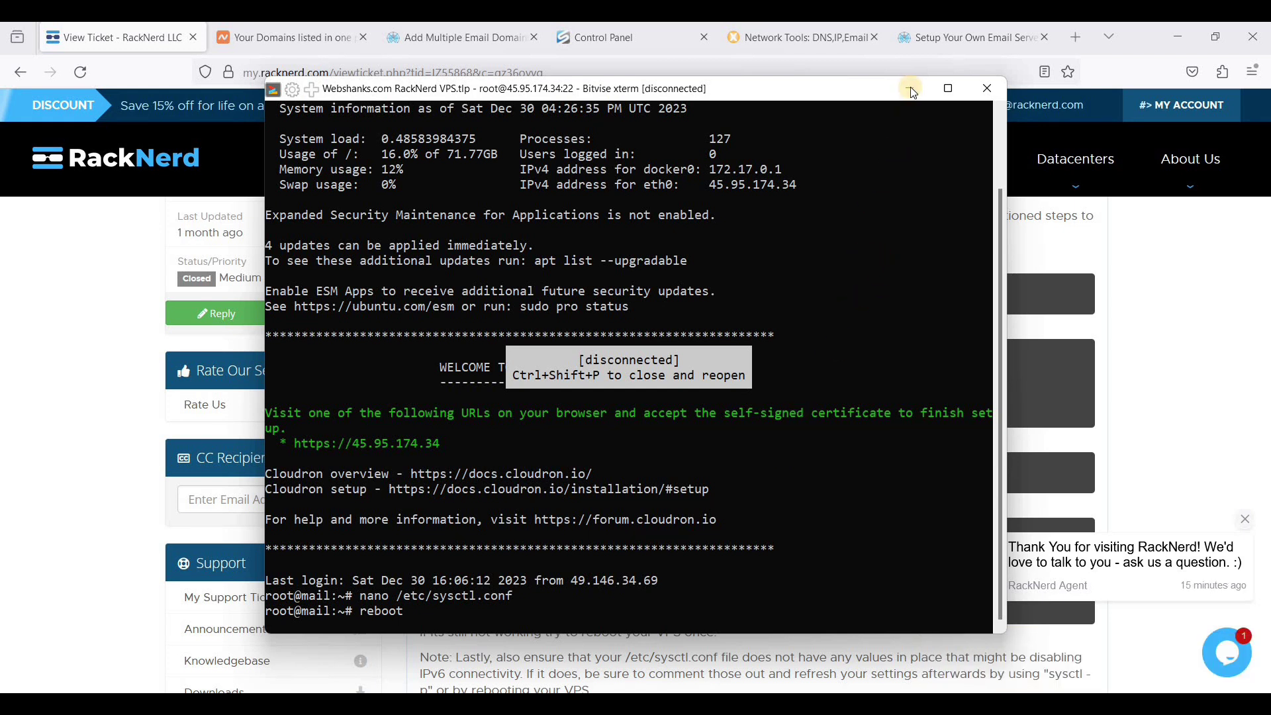
left_click(988, 87)
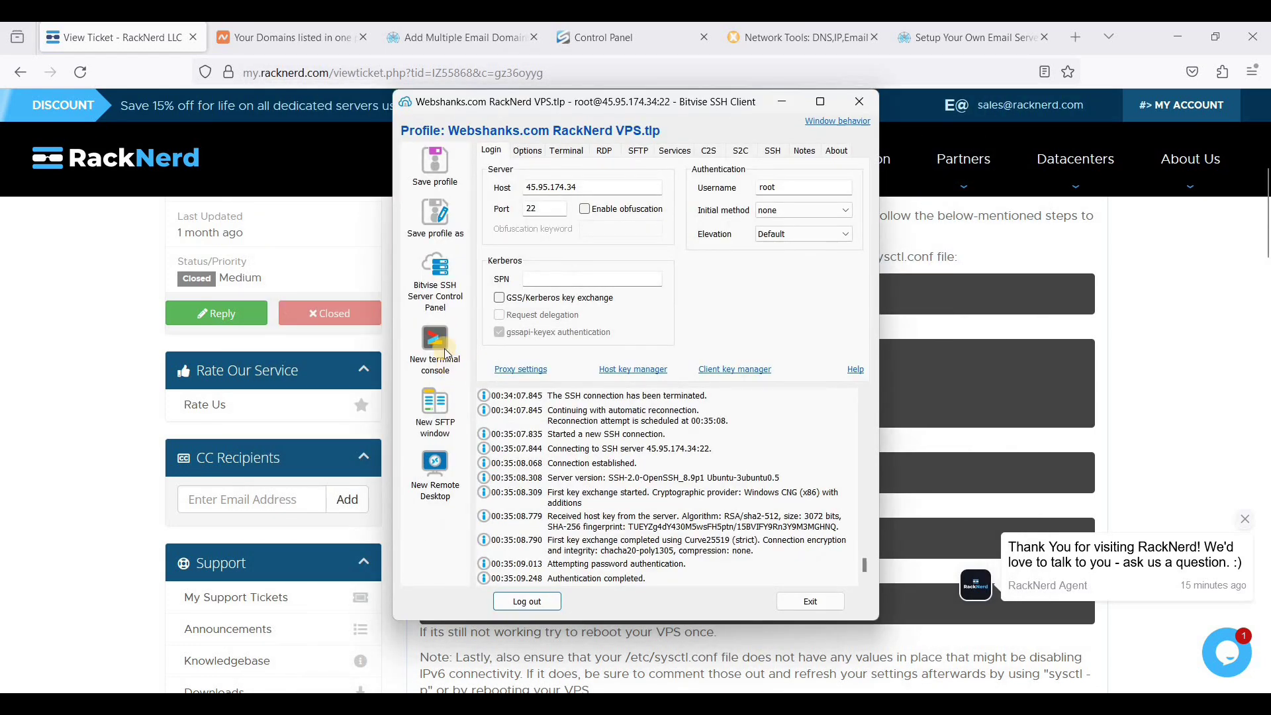
left_click(437, 337)
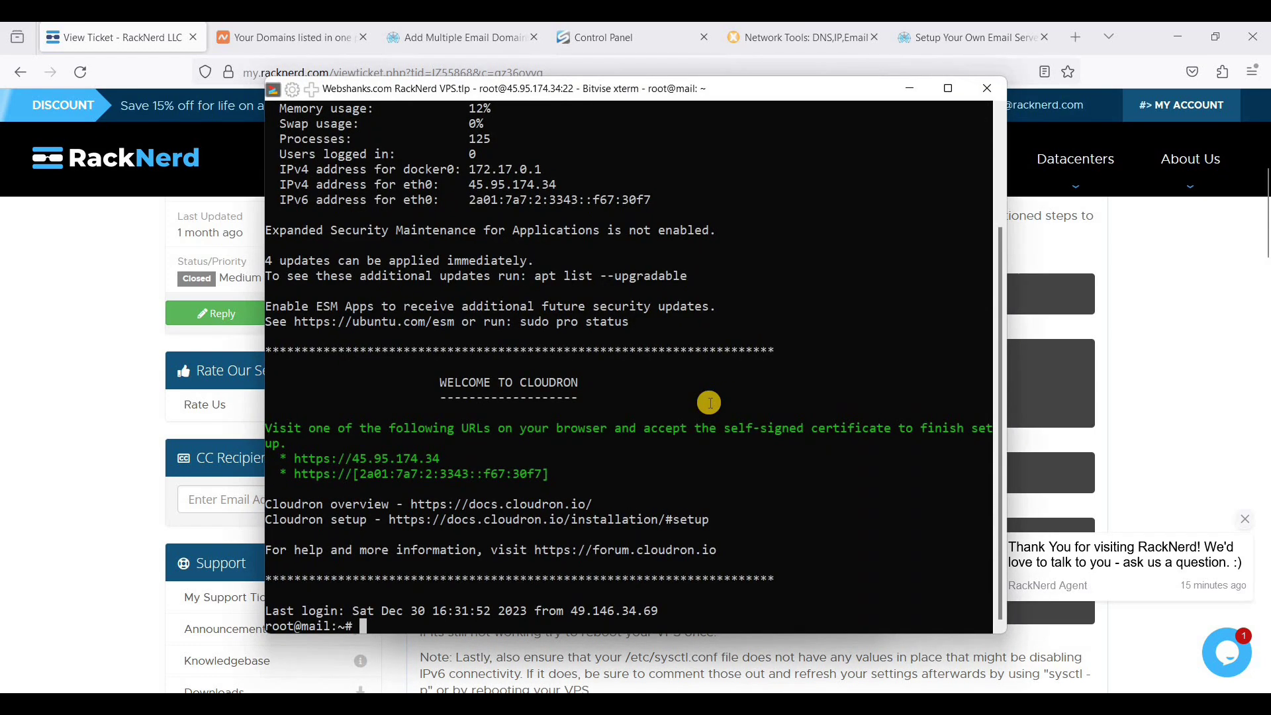
left_click_drag(295, 474, 587, 476)
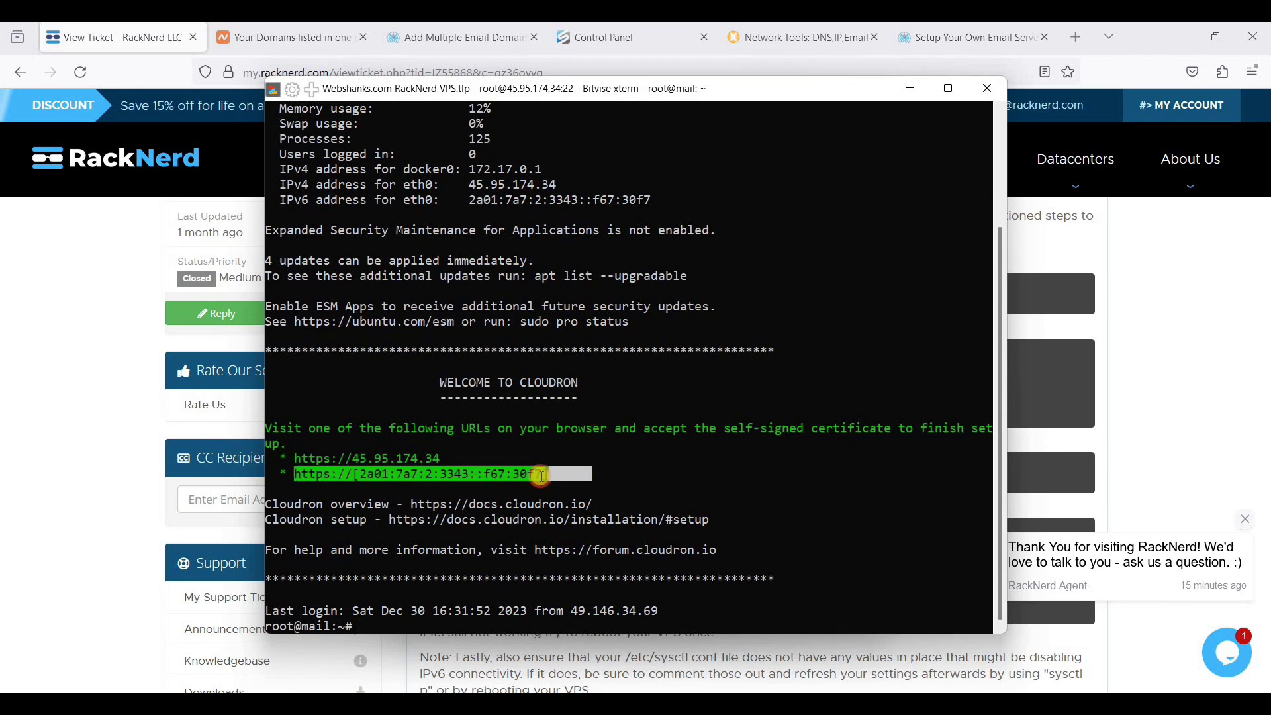
left_click(543, 475)
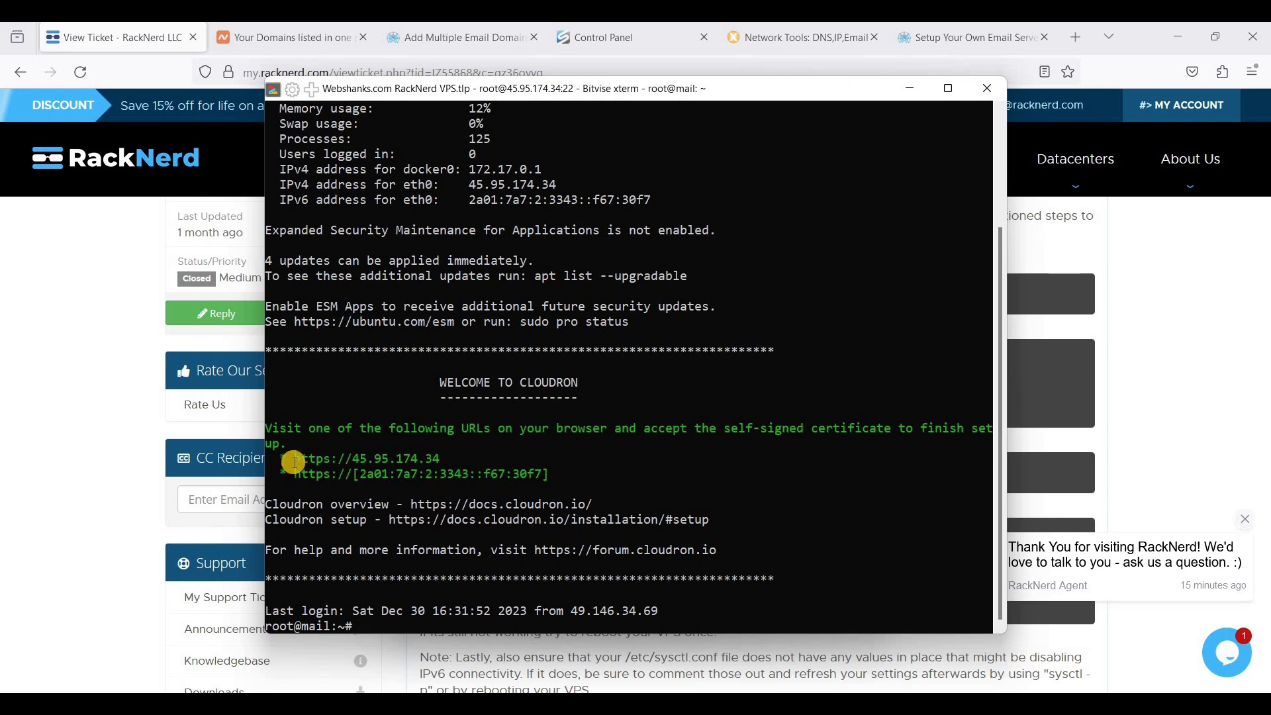
left_click_drag(295, 462, 439, 460)
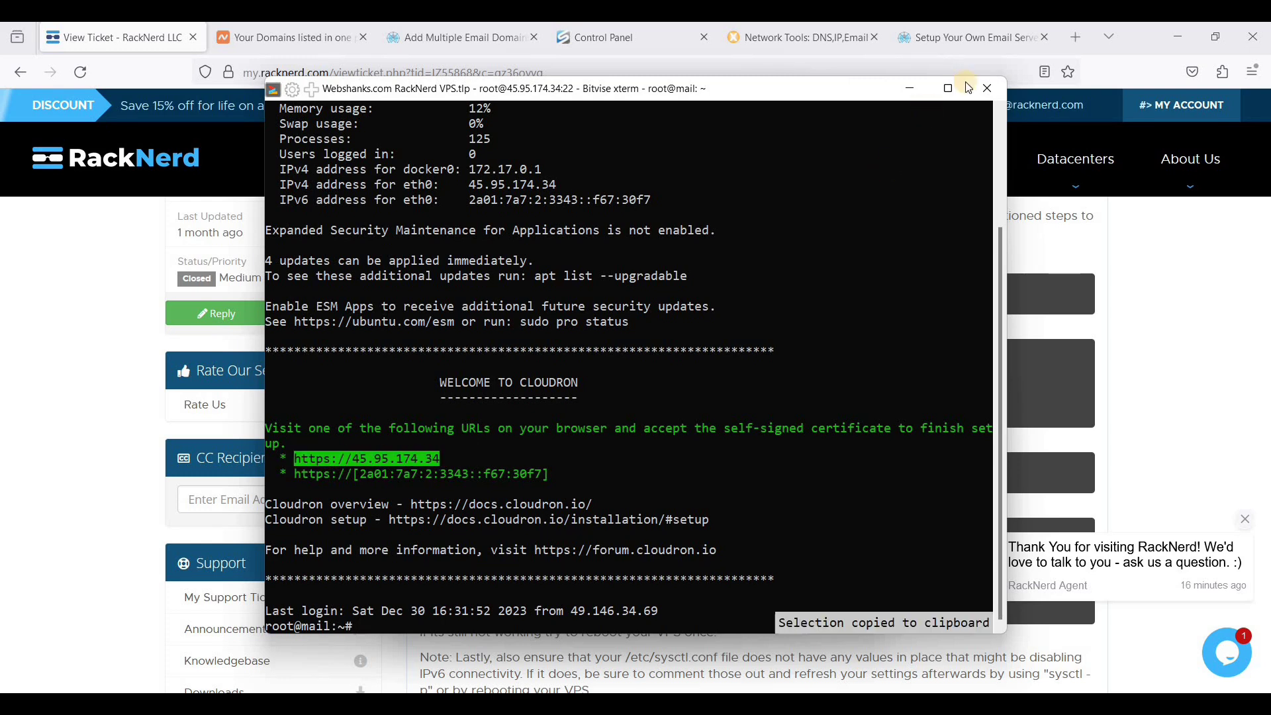
left_click(1078, 37)
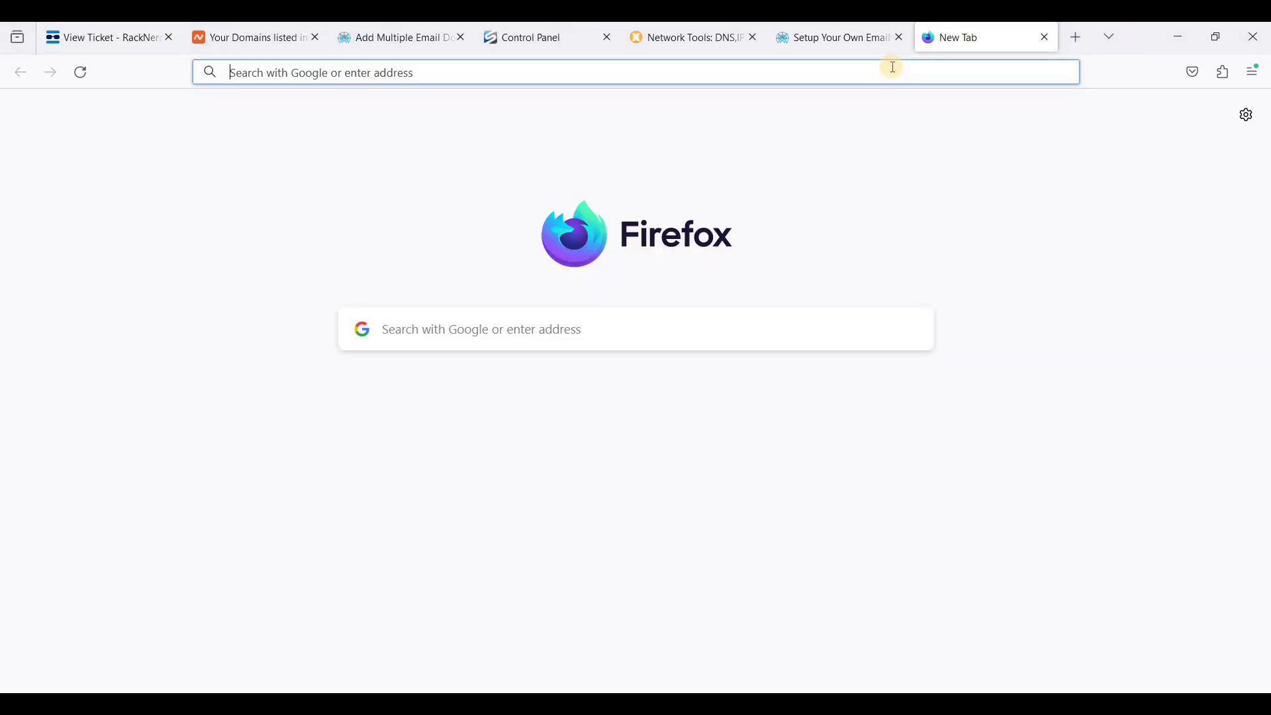
right_click(894, 75)
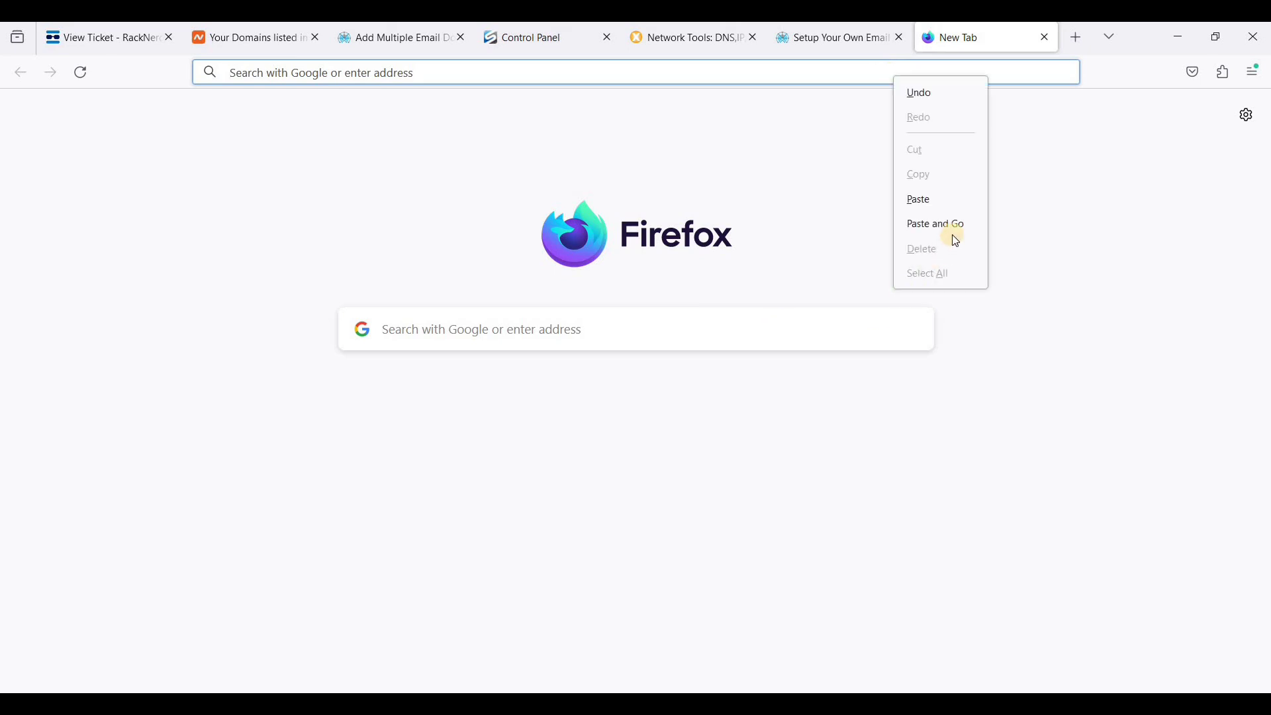
left_click(948, 235)
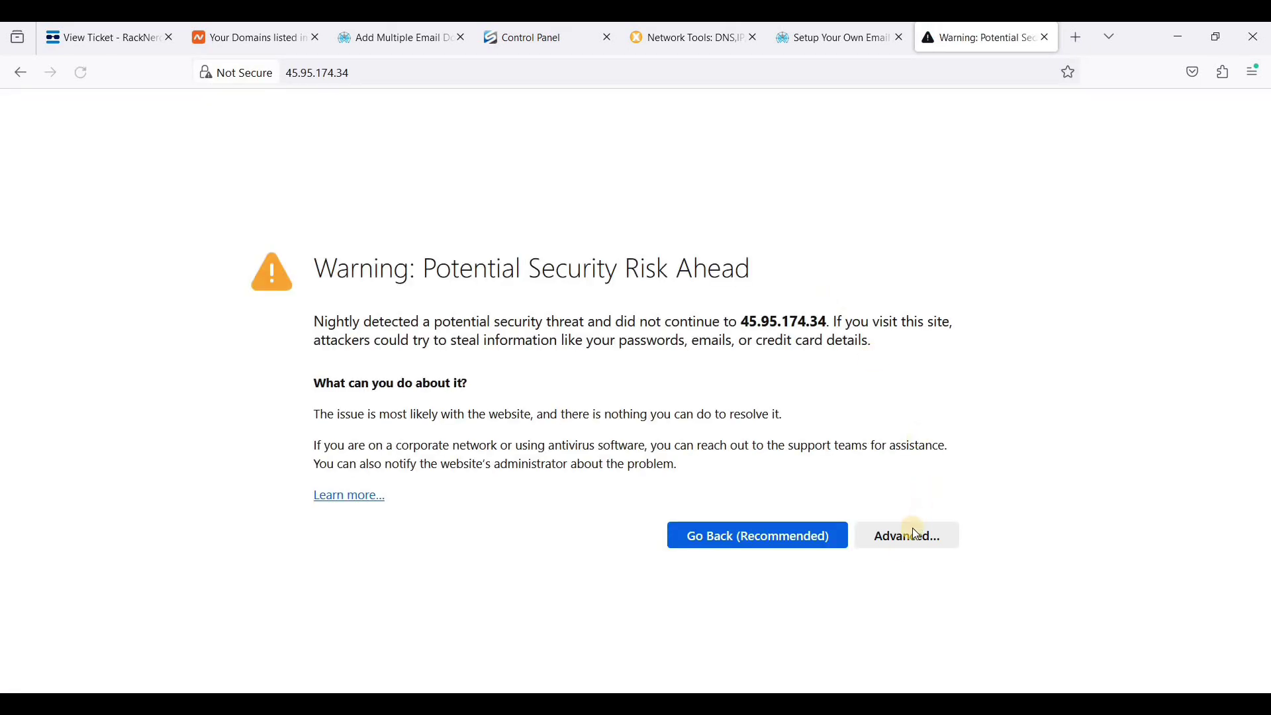
left_click(907, 537)
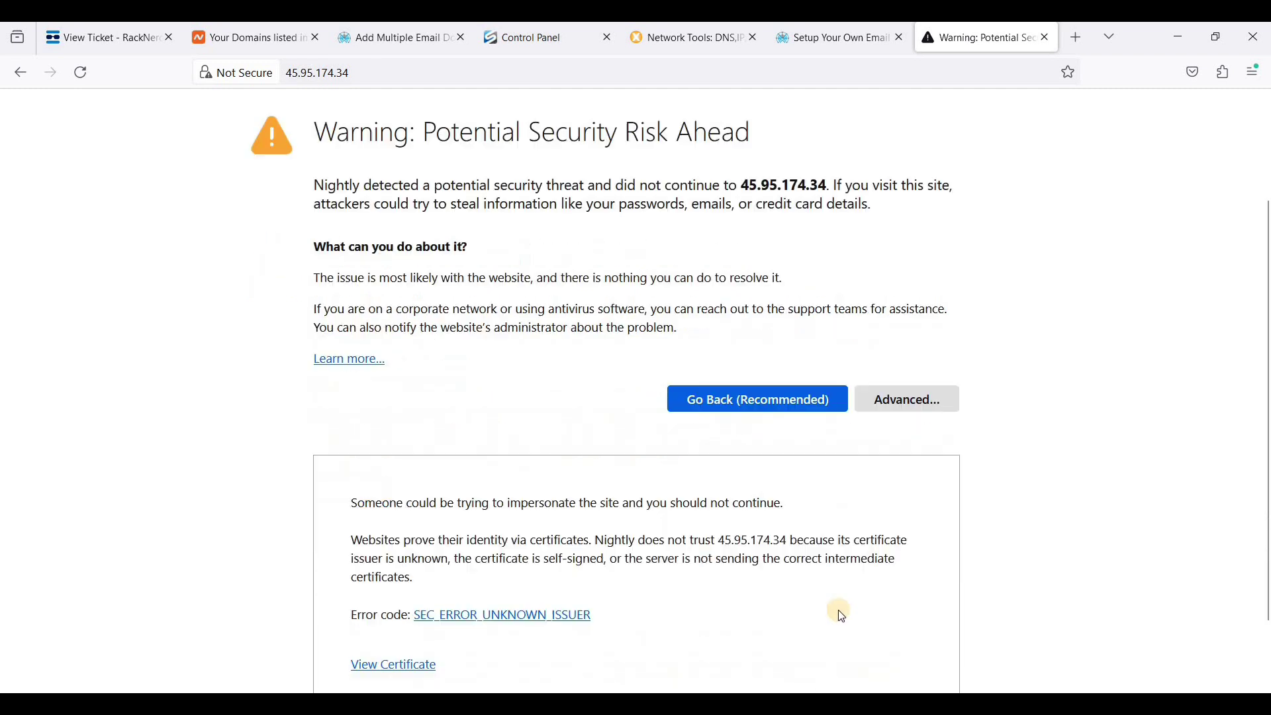
left_click(853, 640)
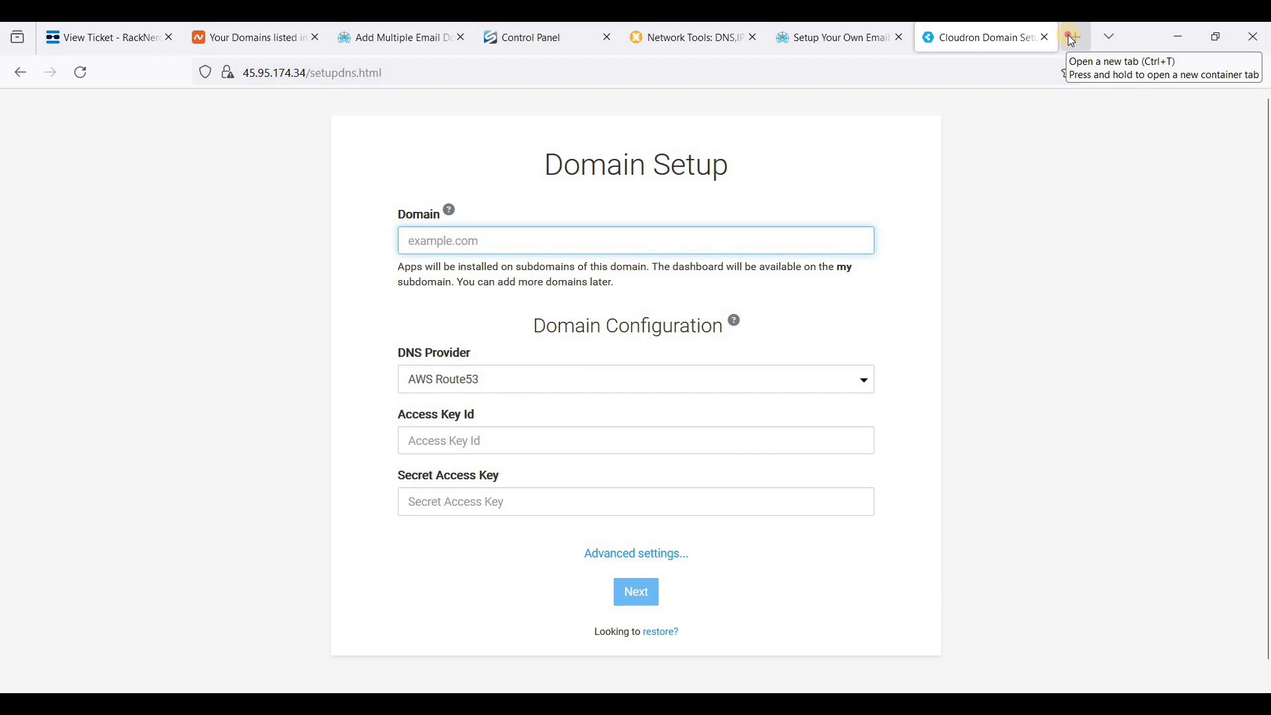
- Go to cloudflare.com and open the Cloudflare dashboard
key("ctrl+t")
type("cloudflare.com")
key("Return")
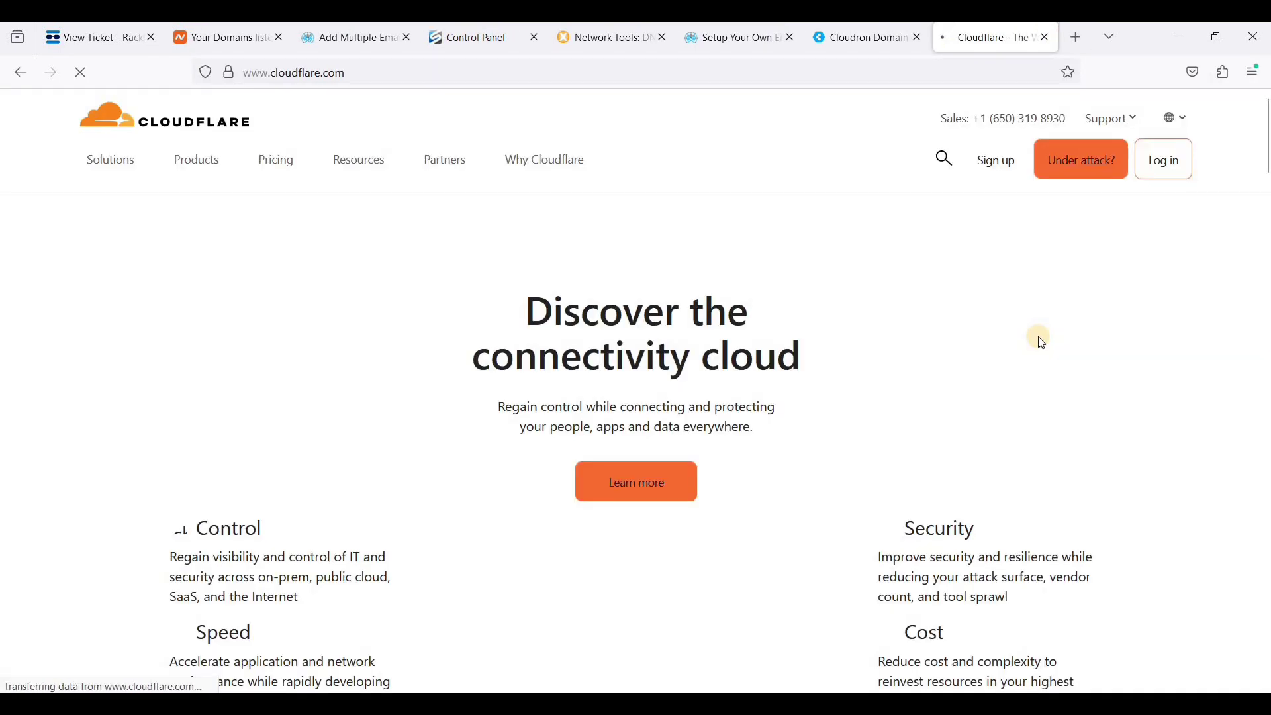
left_click(1164, 166)
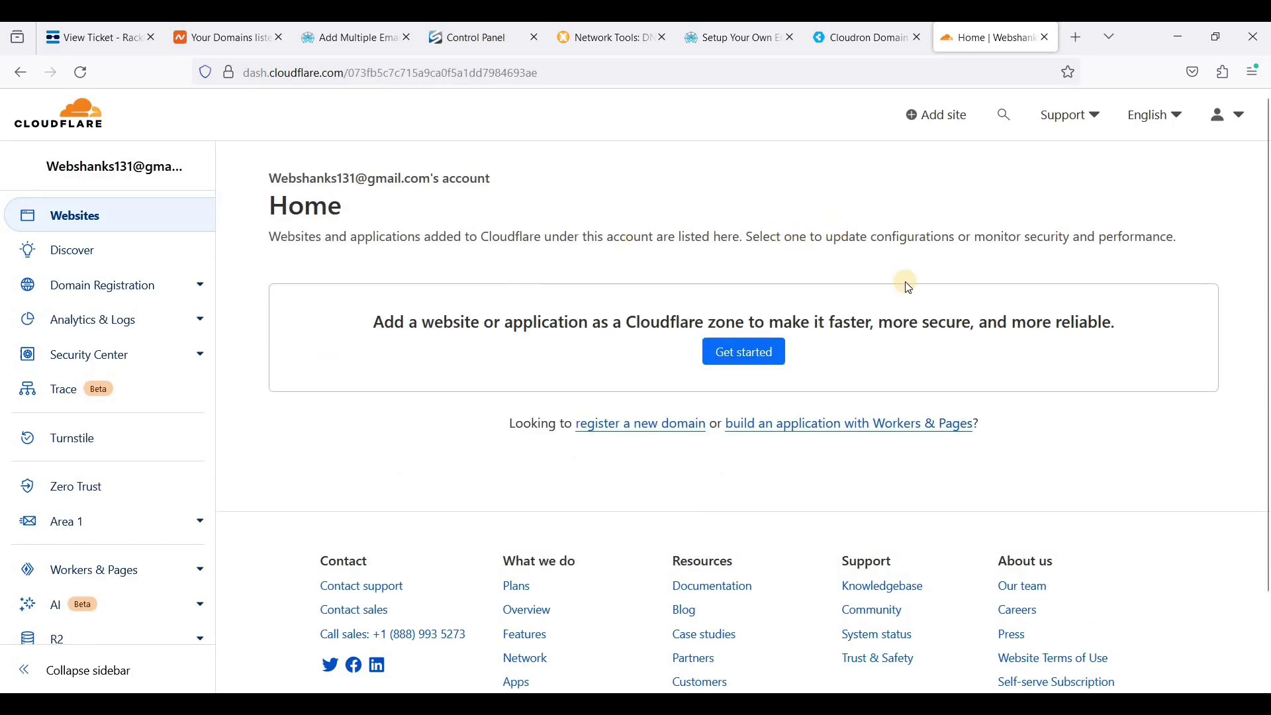
- Add webshanks.store as a new site in Cloudflare
left_click(939, 126)
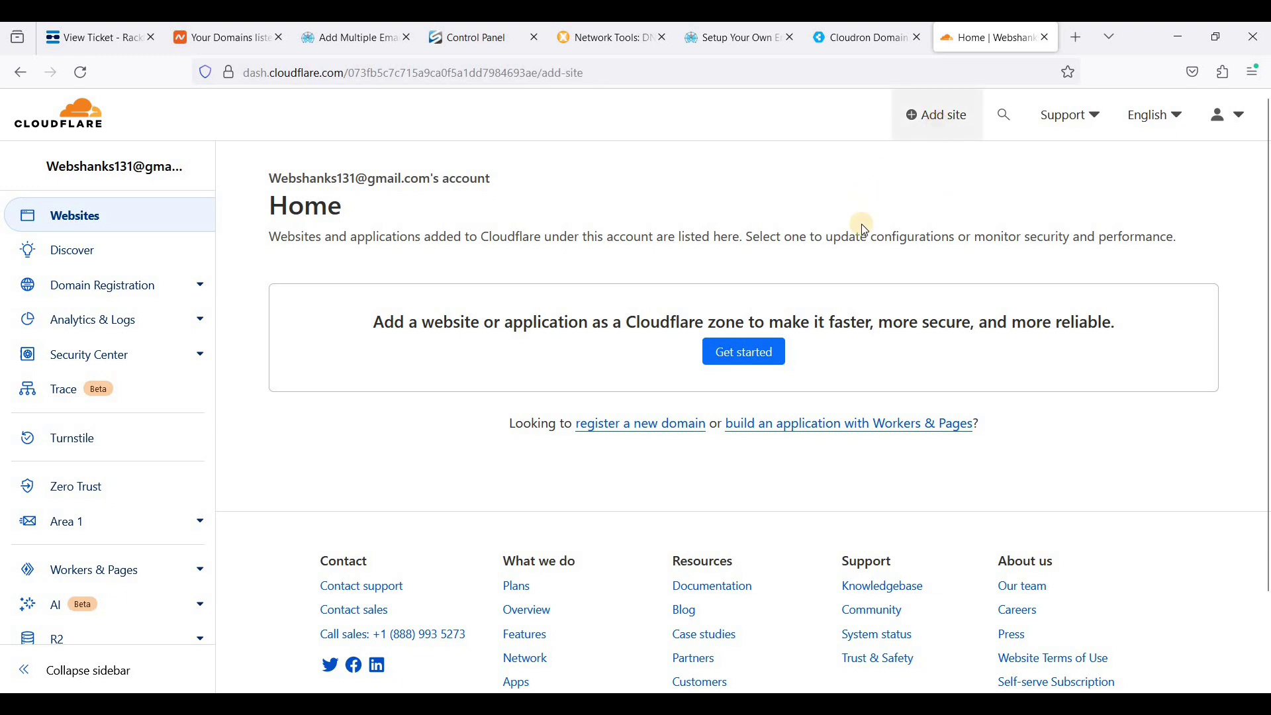
left_click(464, 366)
type("we")
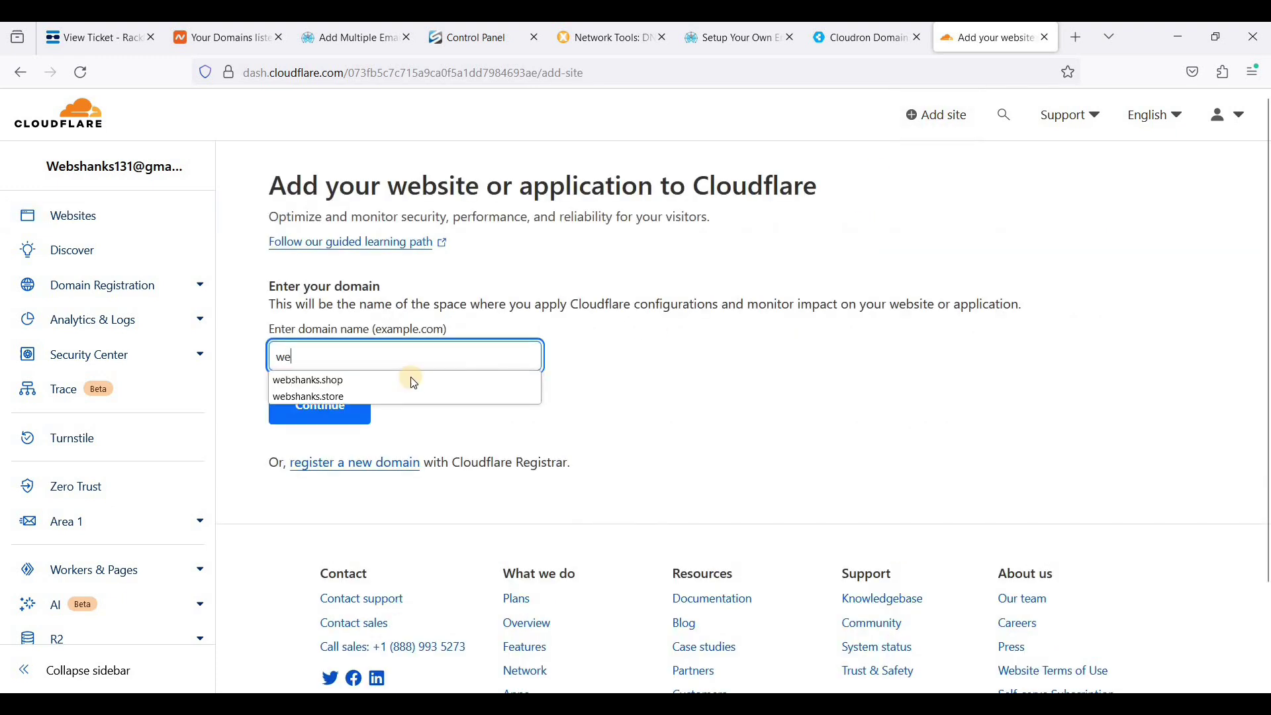
left_click(368, 397)
left_click(362, 409)
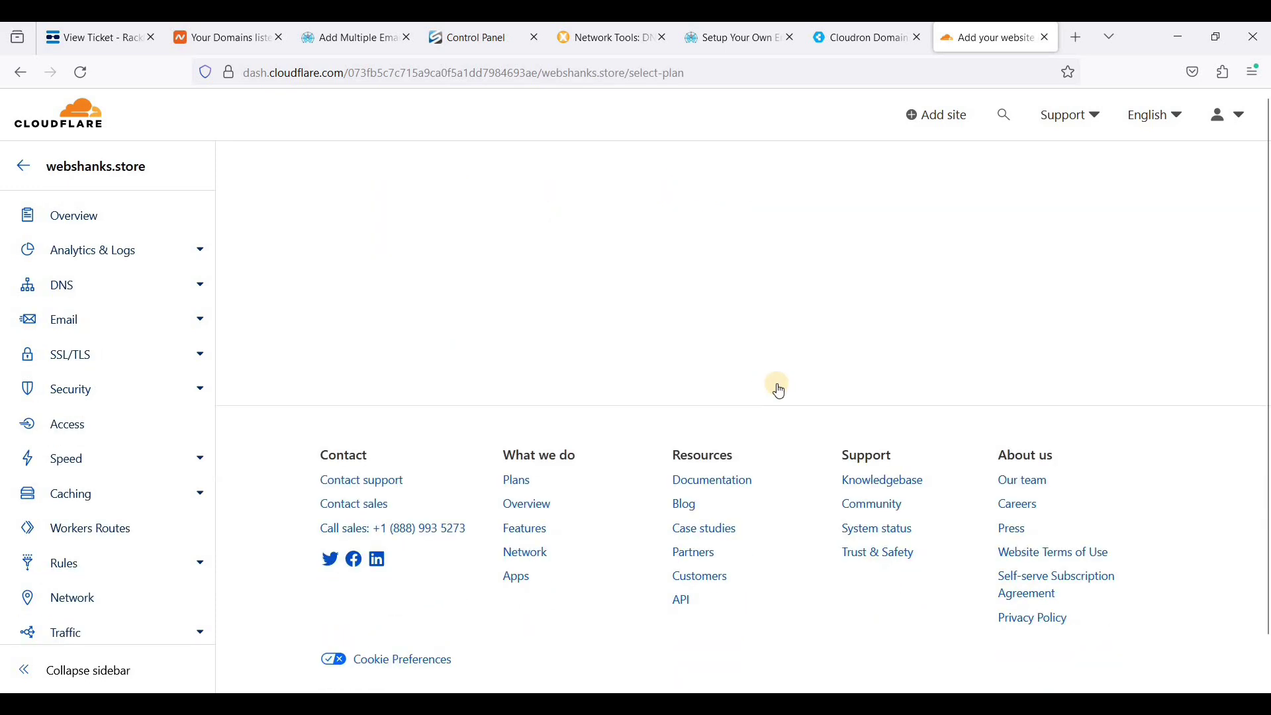
- Choose the Free plan, accept the scanned DNS records, and copy the first assigned nameserver
scroll(779, 391, "down", 8)
left_click(626, 291)
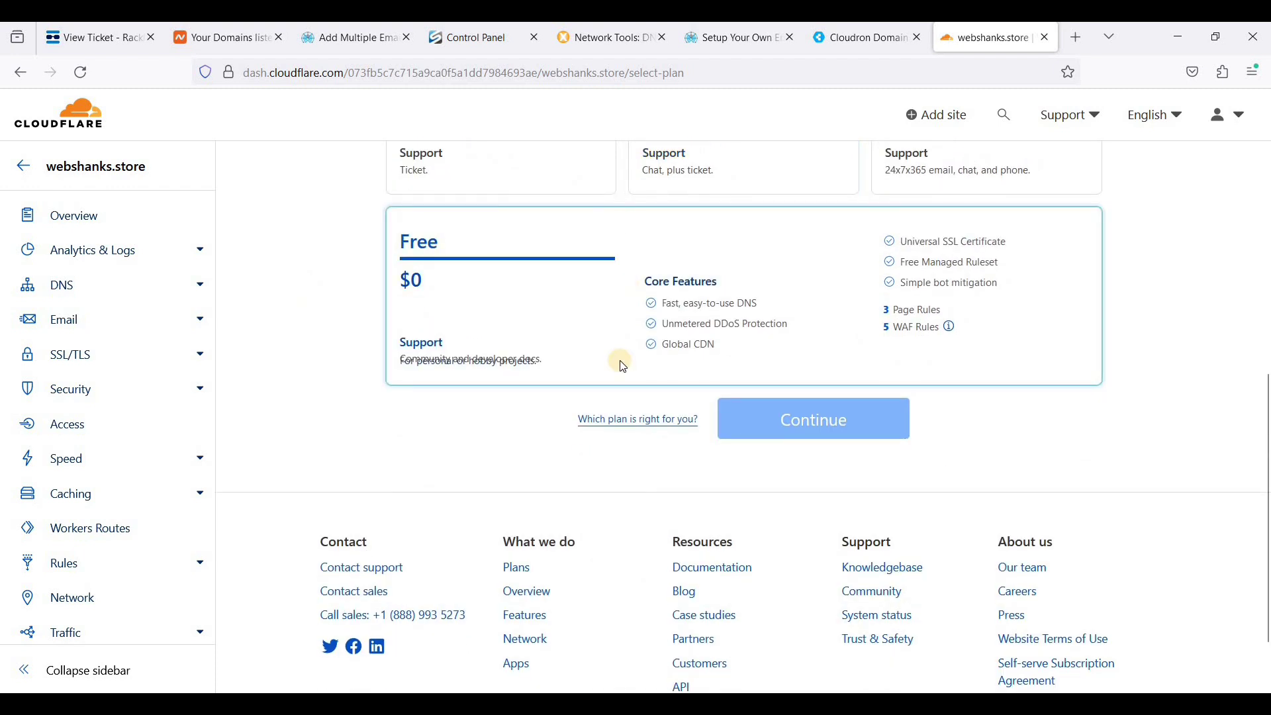
left_click(786, 419)
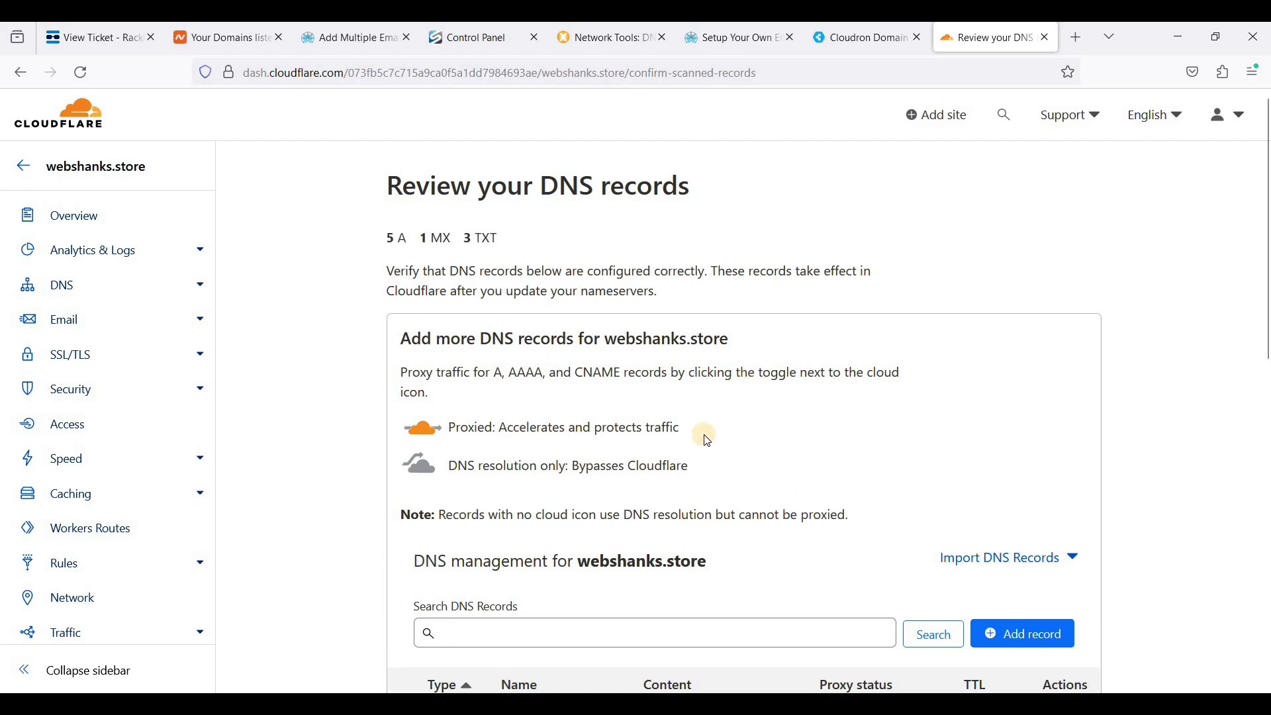
scroll(707, 440, "down", 8)
left_click(446, 508)
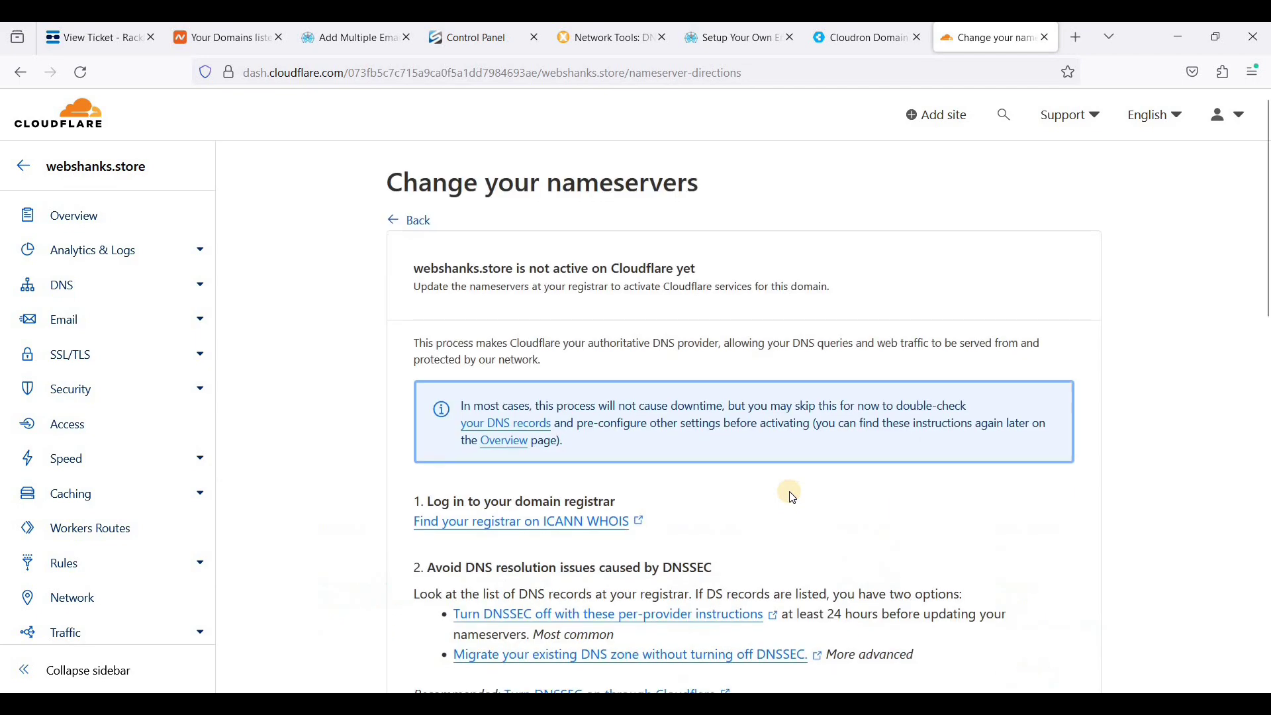
scroll(789, 488, "down", 5)
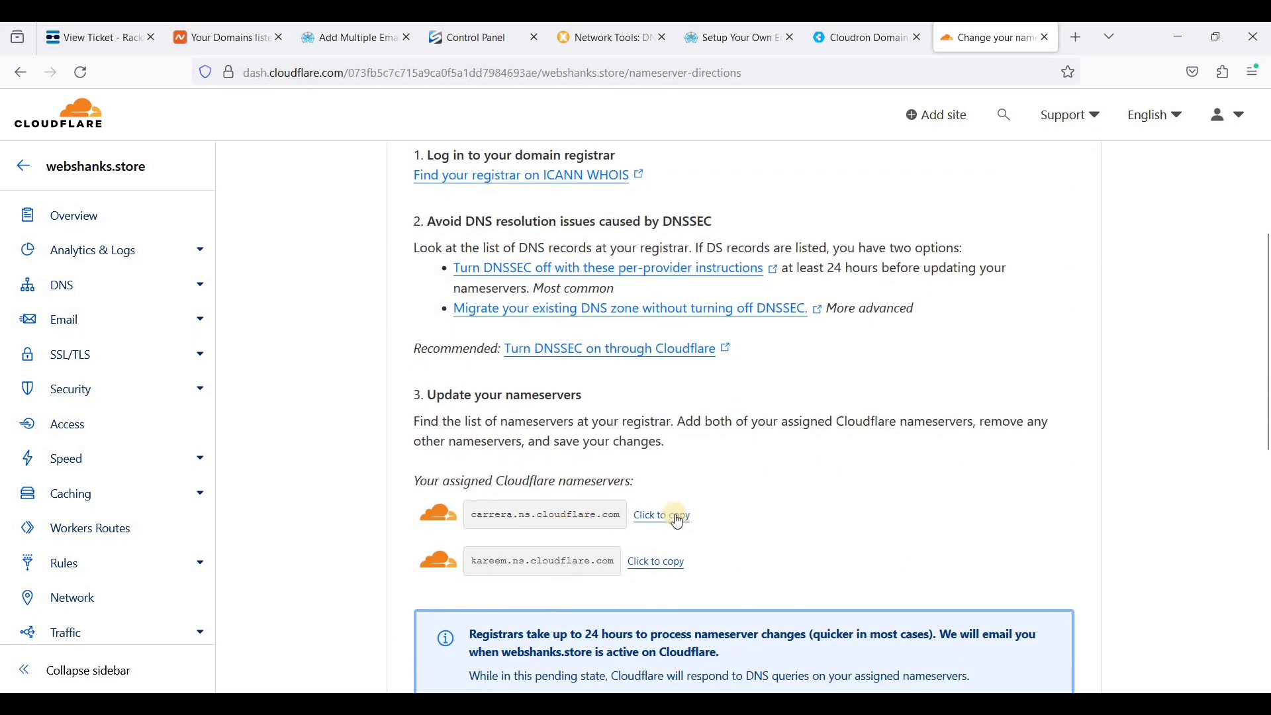
left_click(662, 516)
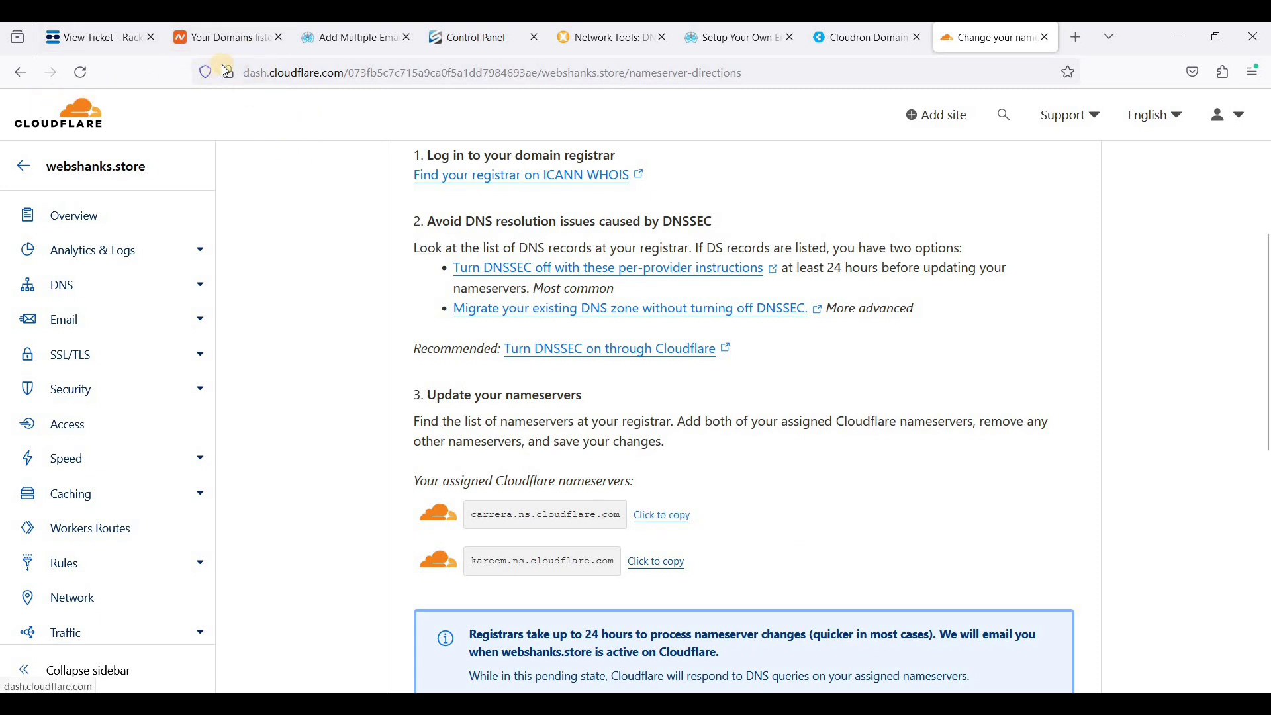
- Switch webshanks.store's Namecheap nameservers to Custom DNS and fill in the first Cloudflare nameserver
key("ctrl+2")
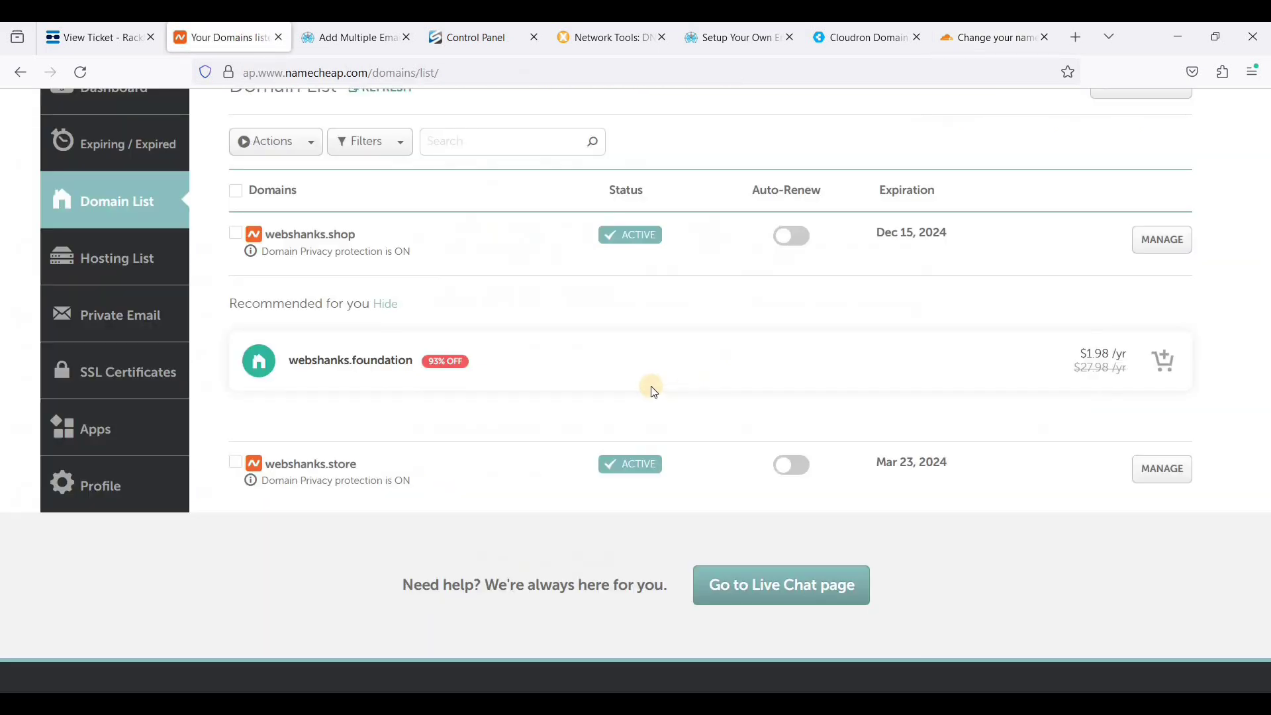
left_click(1181, 488)
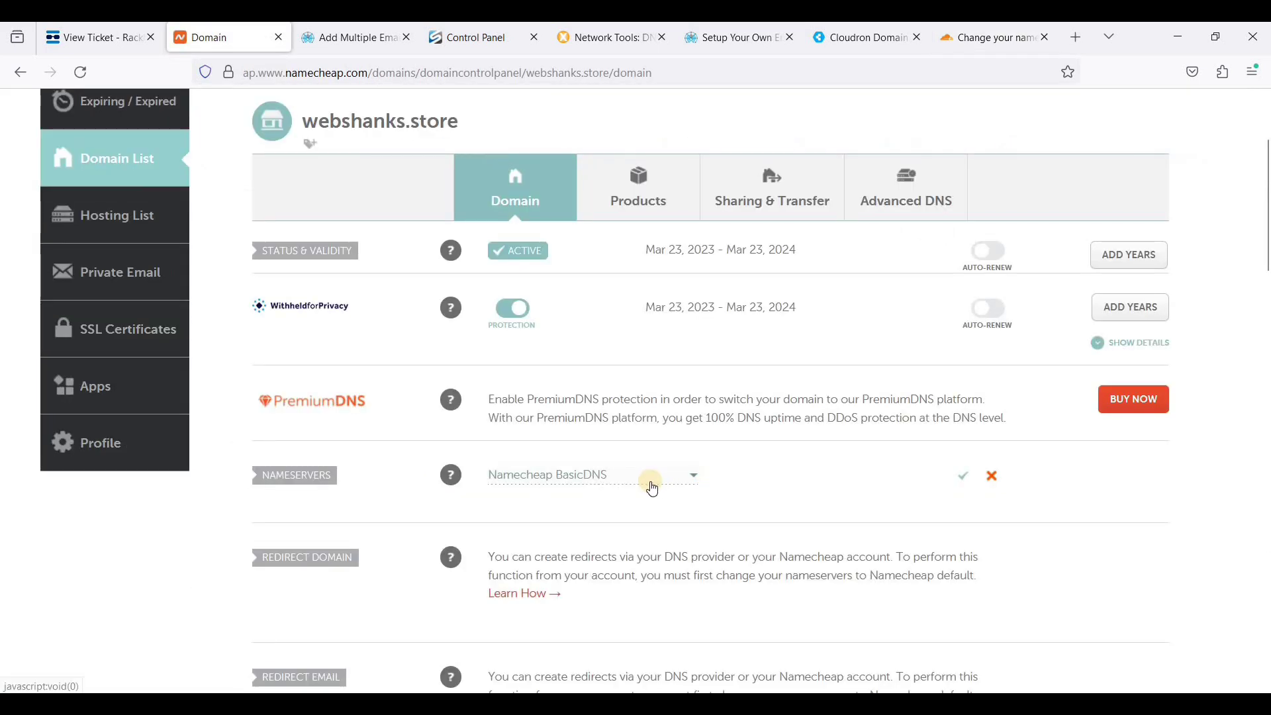
left_click(694, 488)
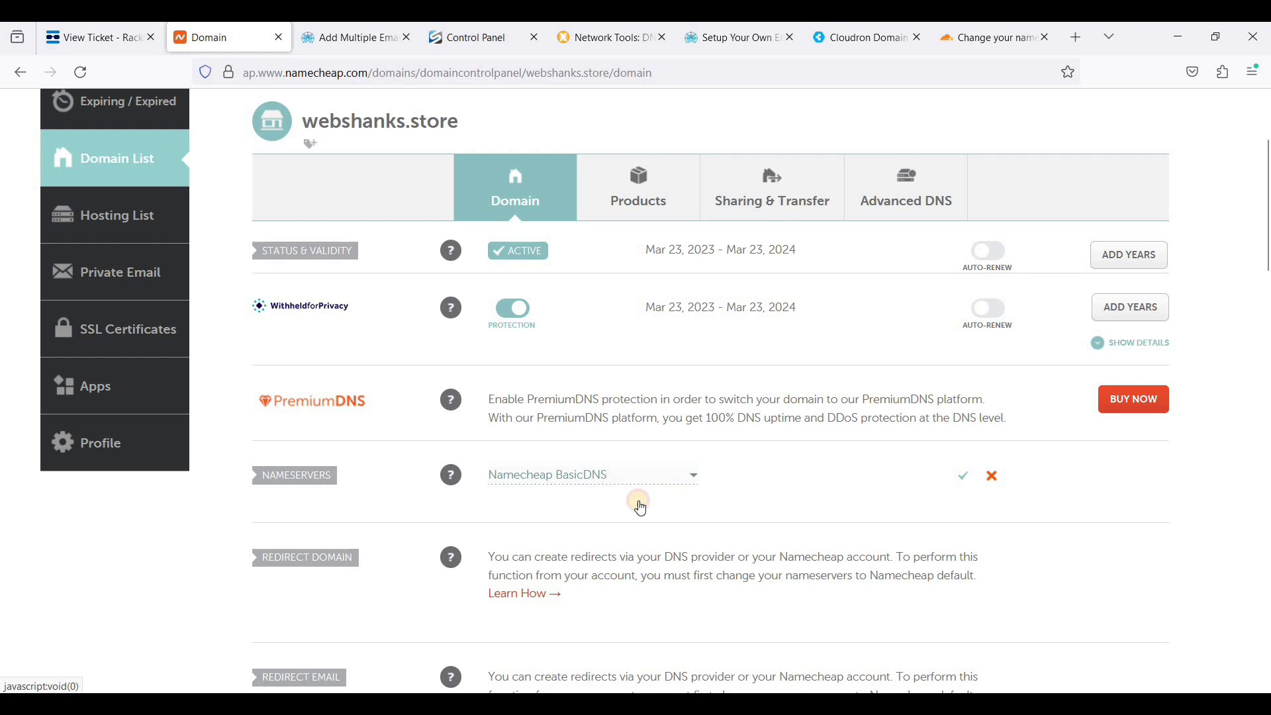
left_click(605, 556)
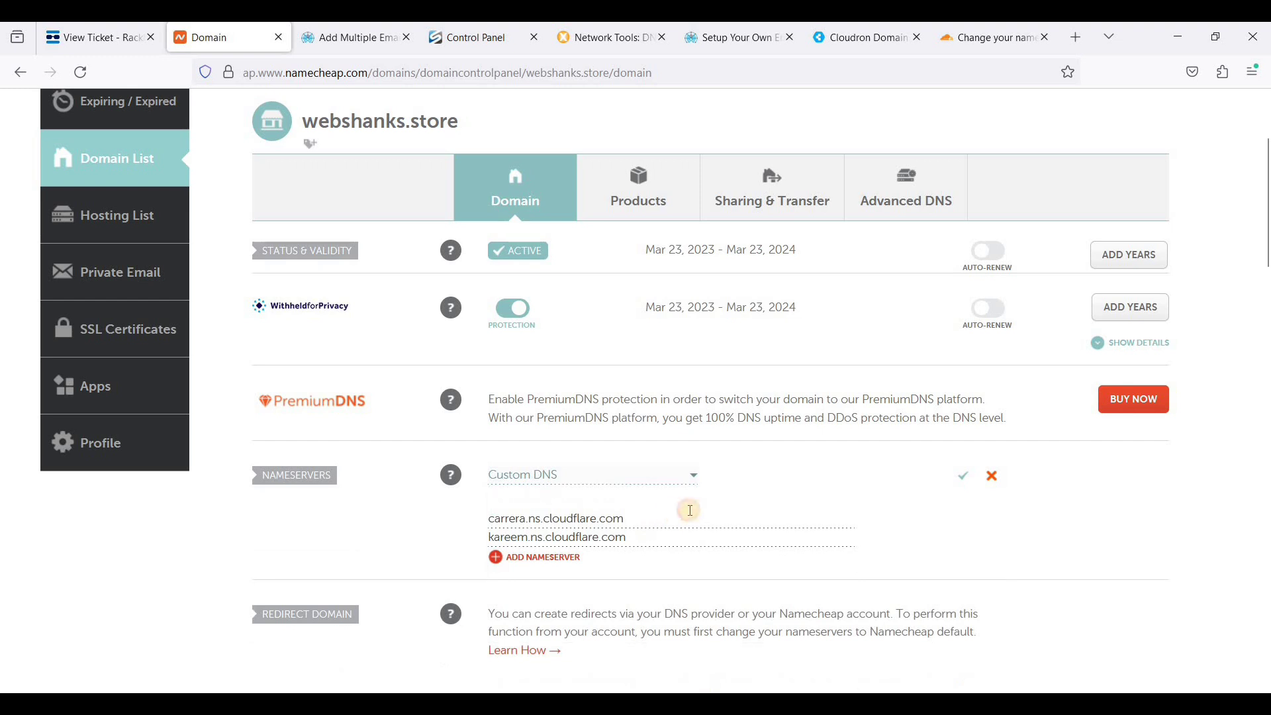
triple_click(636, 520)
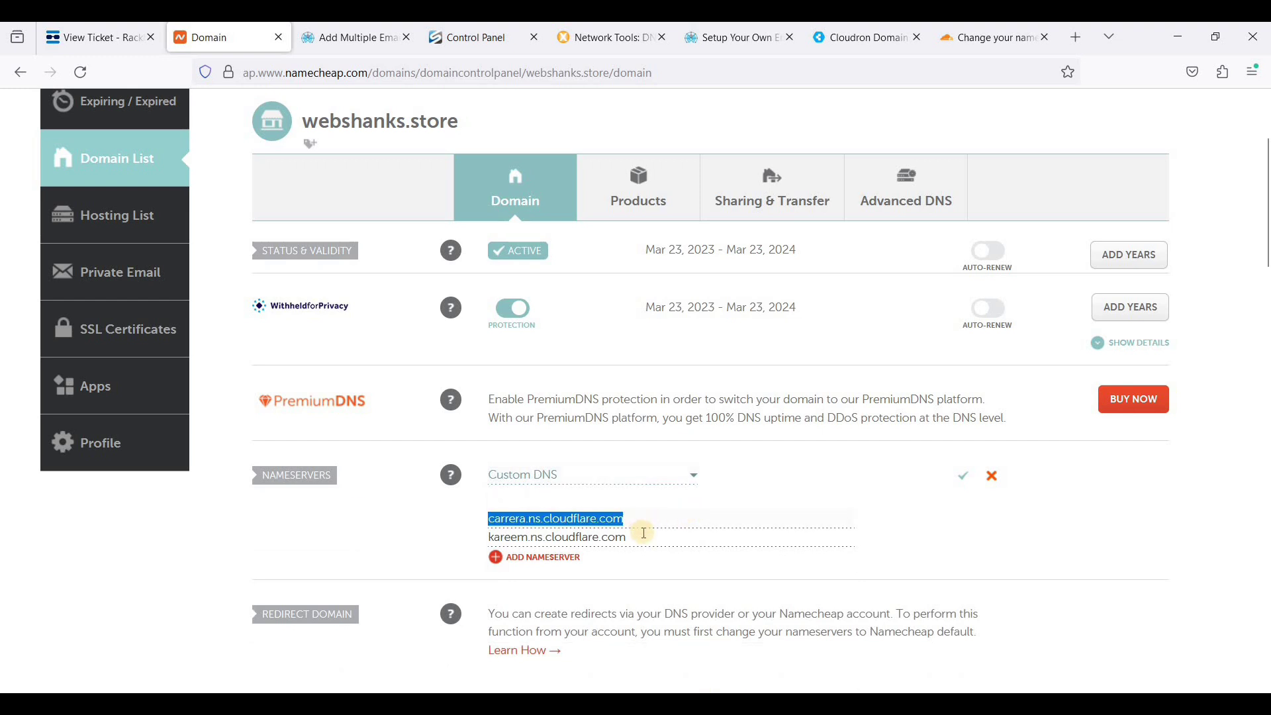
left_click(640, 521)
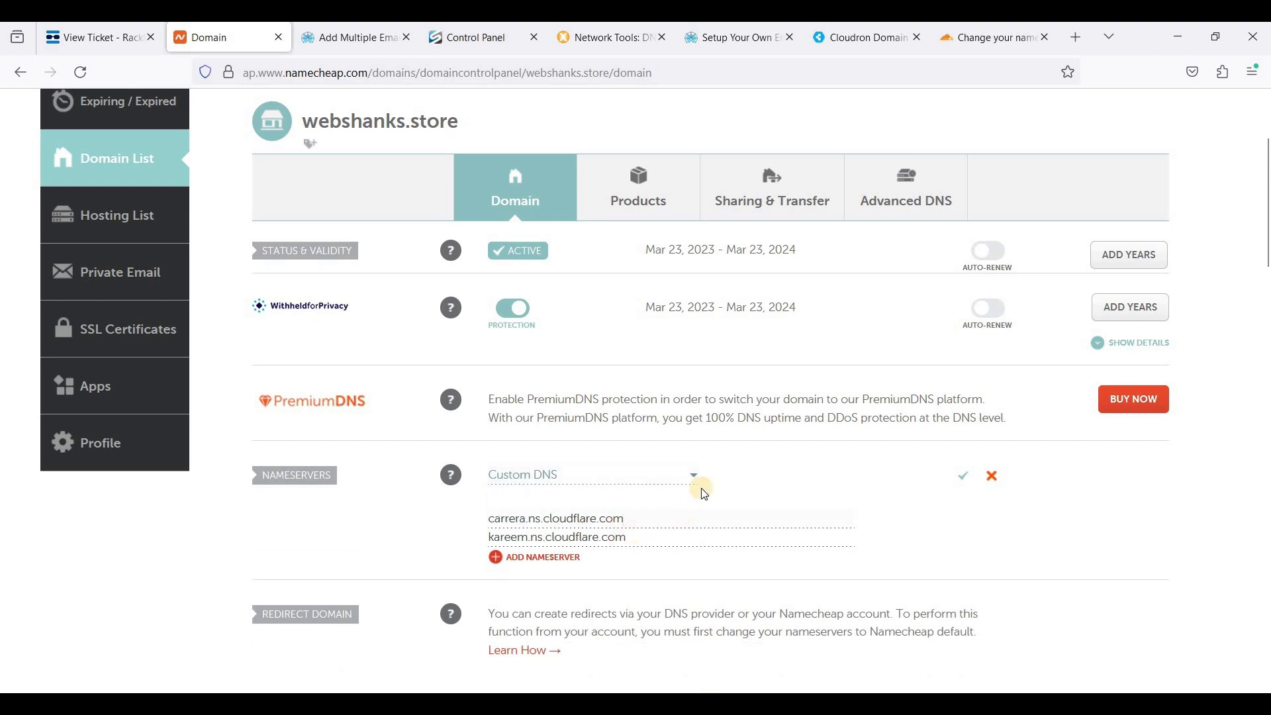
- Add the second Cloudflare nameserver, kareem.ns.cloudflare.com, and save the custom nameservers
left_click(971, 52)
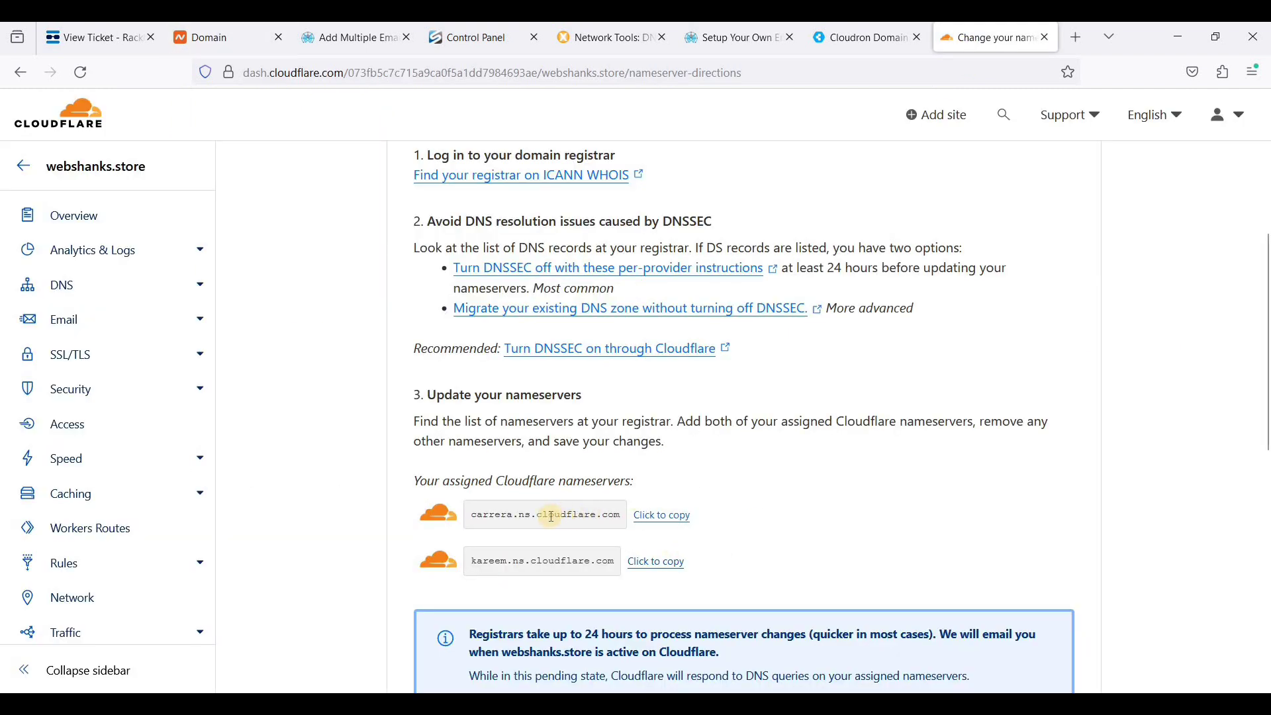
left_click(645, 564)
left_click(369, 50)
left_click(238, 40)
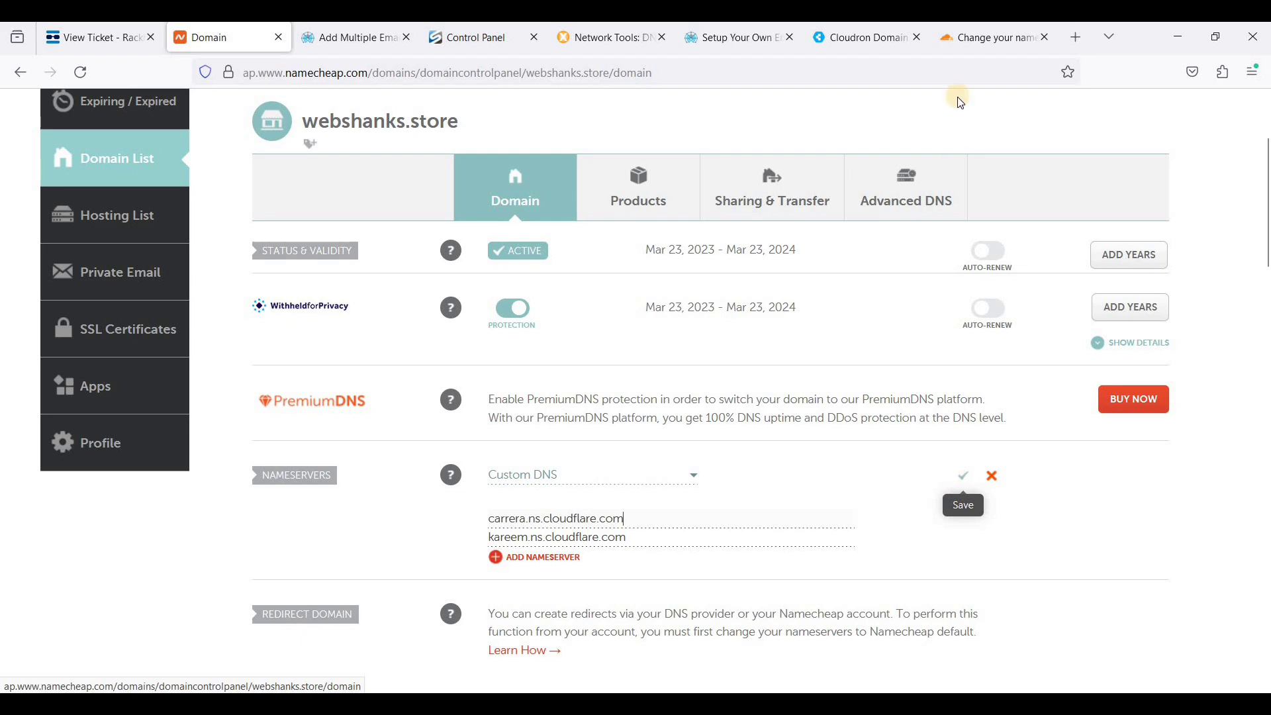
left_click(958, 479)
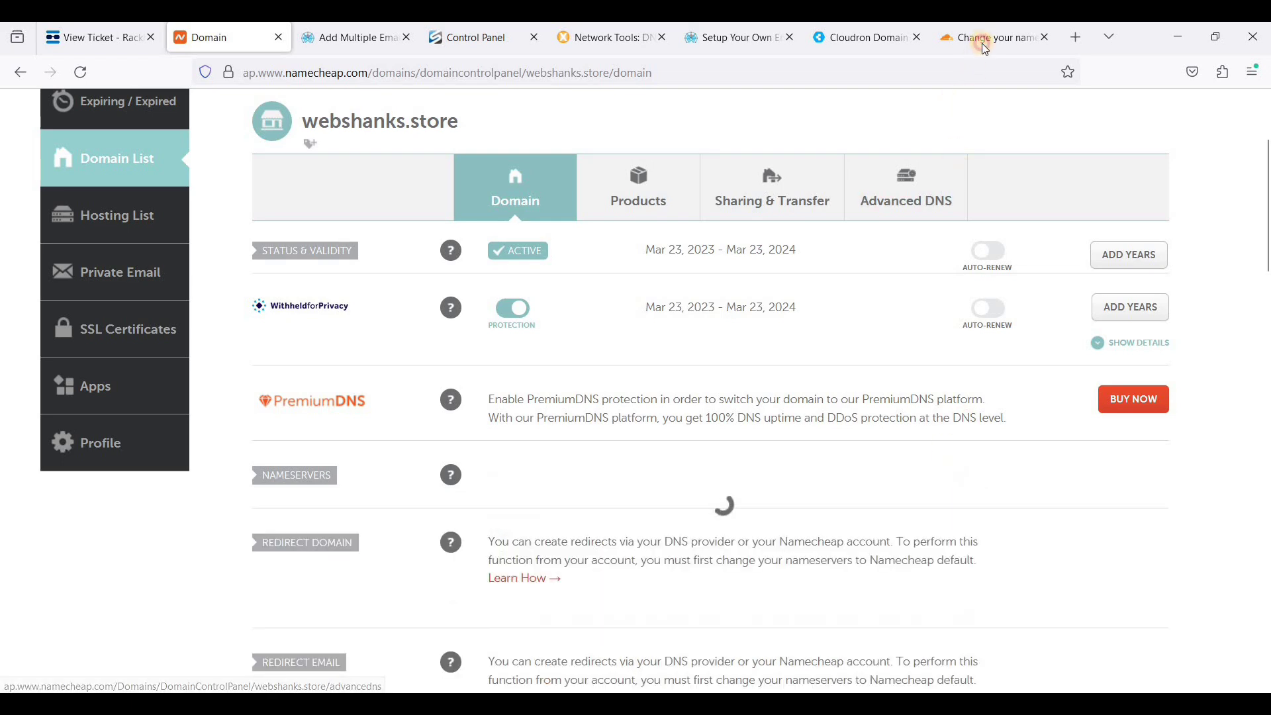
left_click(976, 38)
scroll(689, 515, "down", 5)
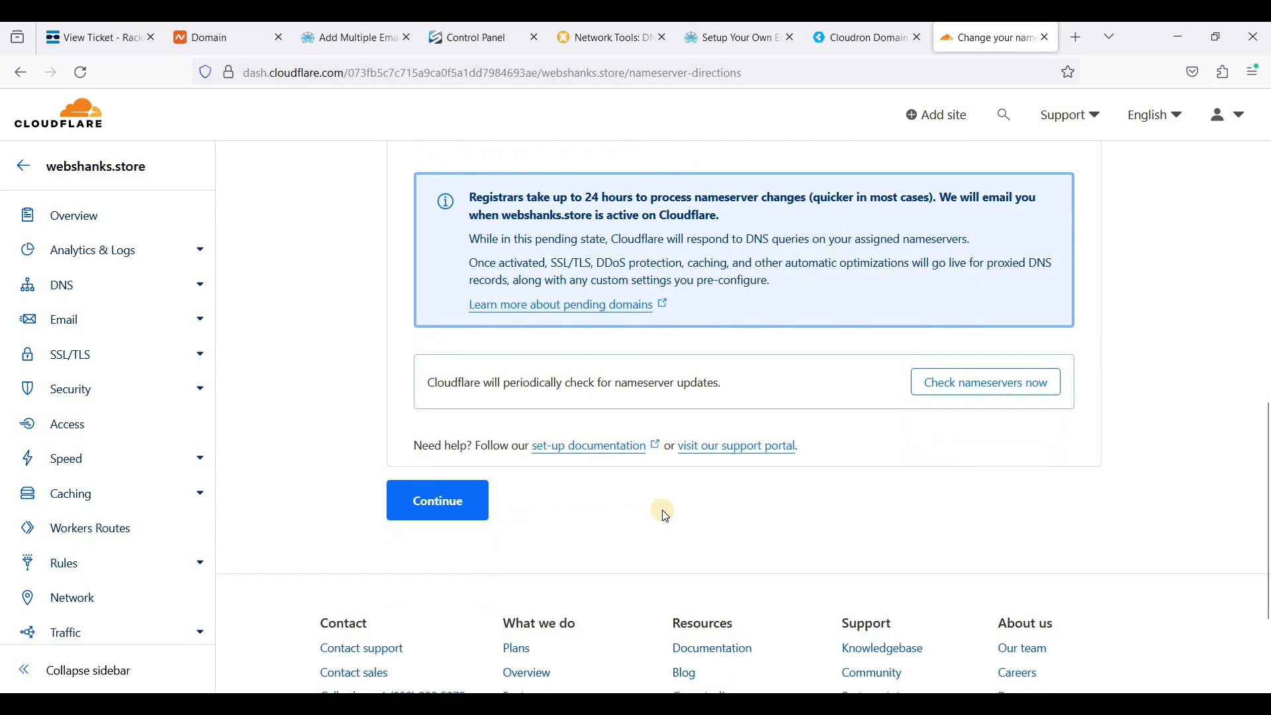
- Continue past the nameserver step, skip the Quick Start Guide, and reload until webshanks.store is active
left_click(440, 499)
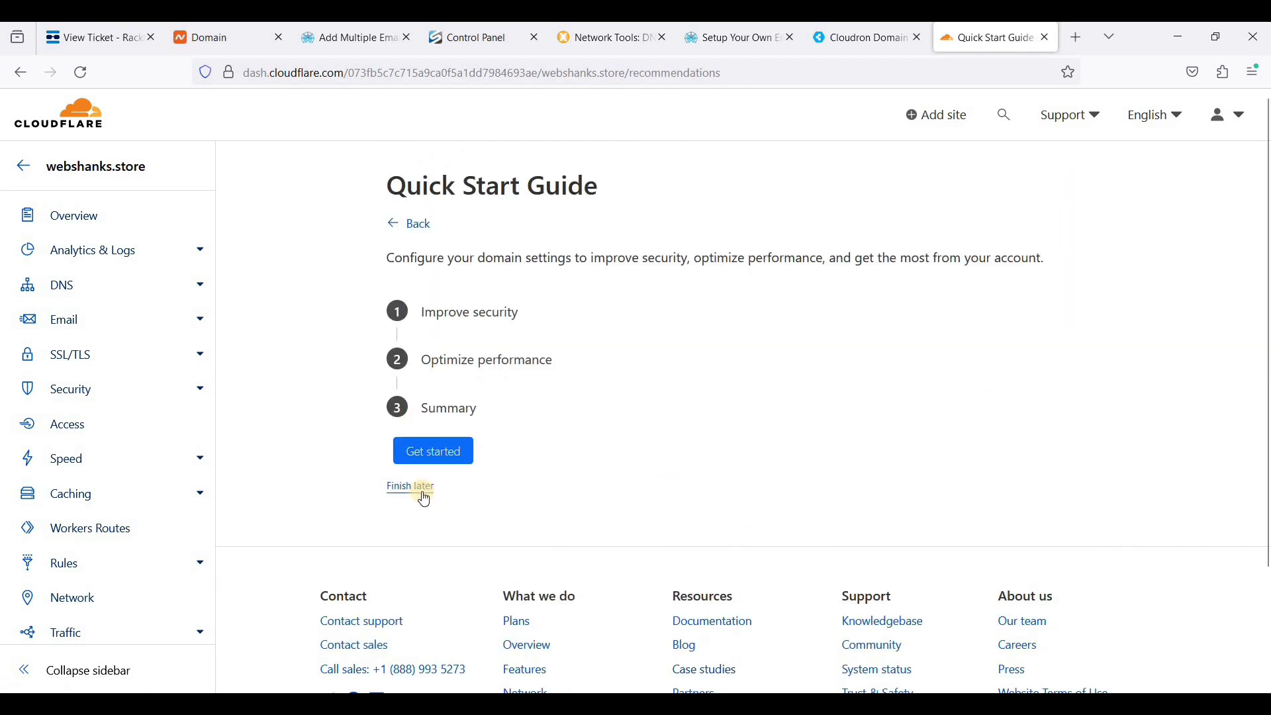
left_click(424, 495)
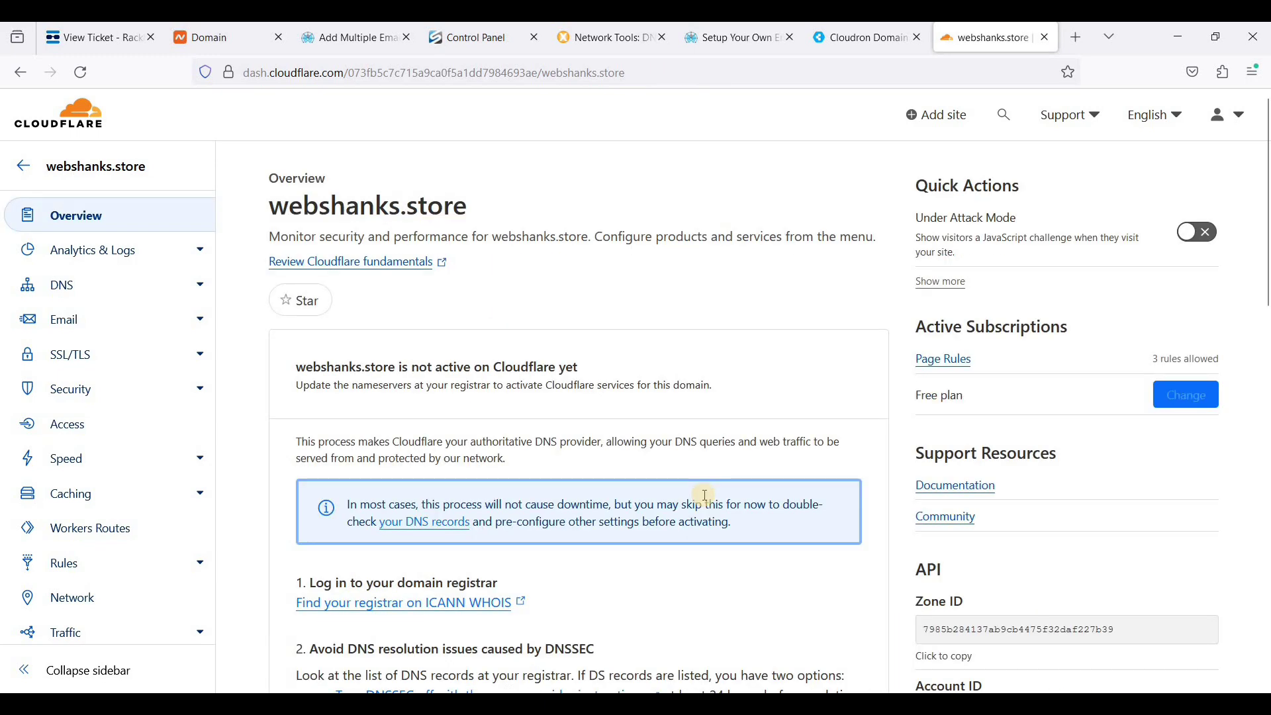
scroll(706, 495, "down", 4)
scroll(706, 495, "up", 1)
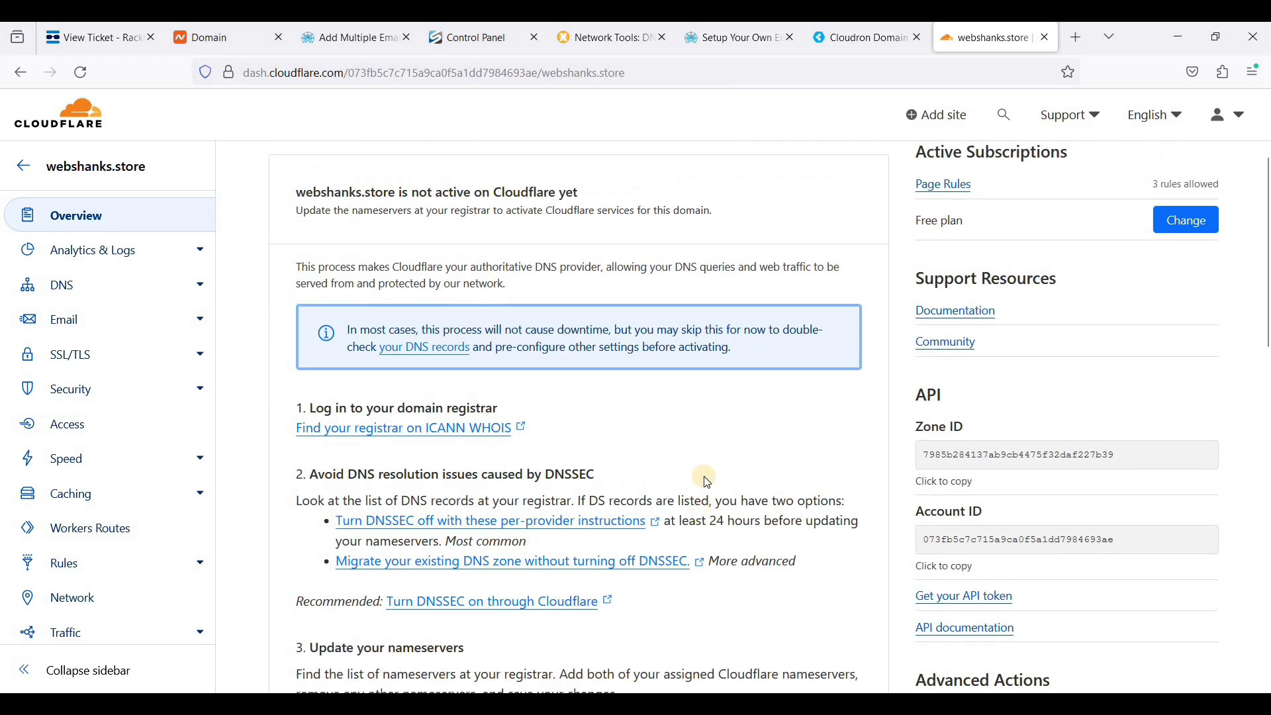
scroll(743, 465, "up", 1)
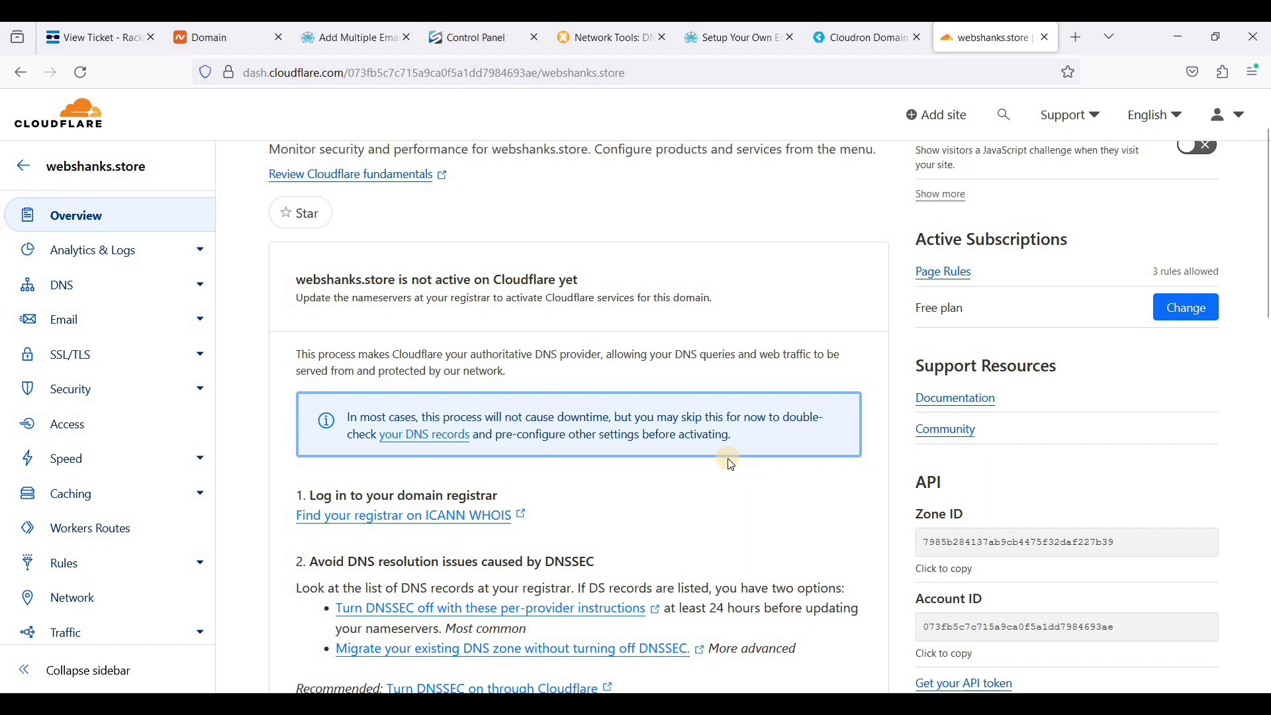
scroll(667, 364, "up", 1)
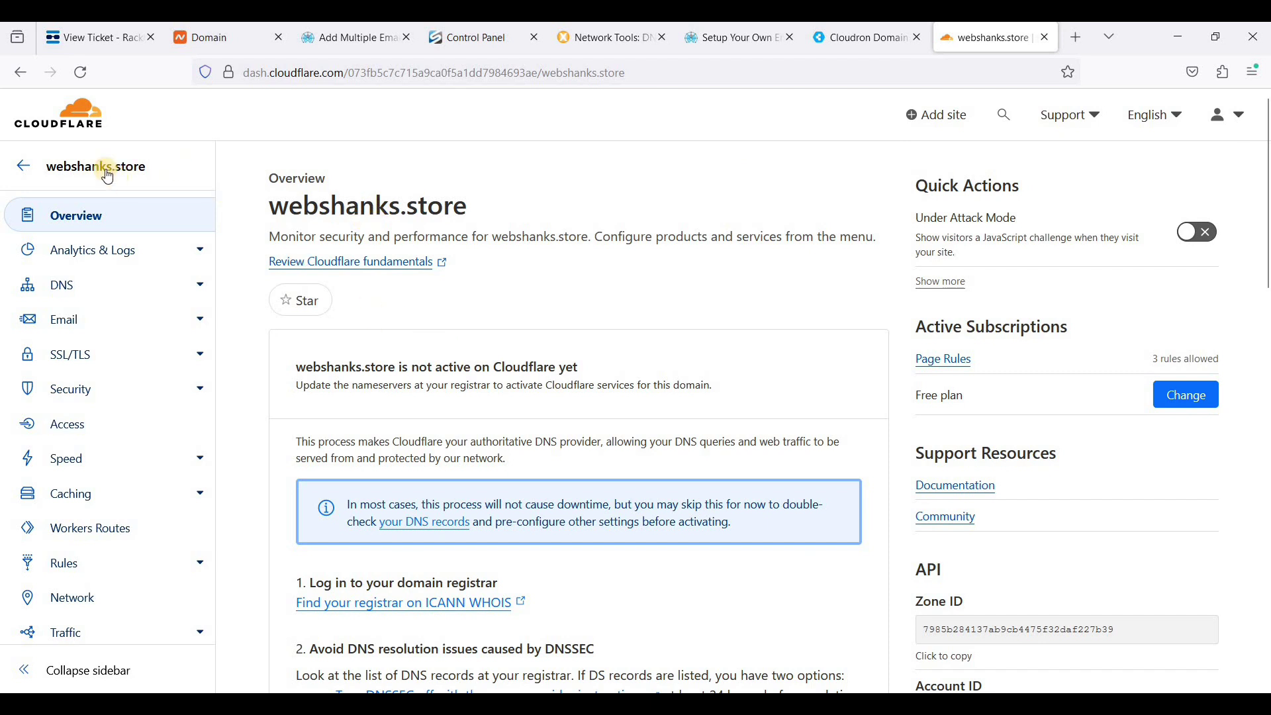
left_click(99, 227)
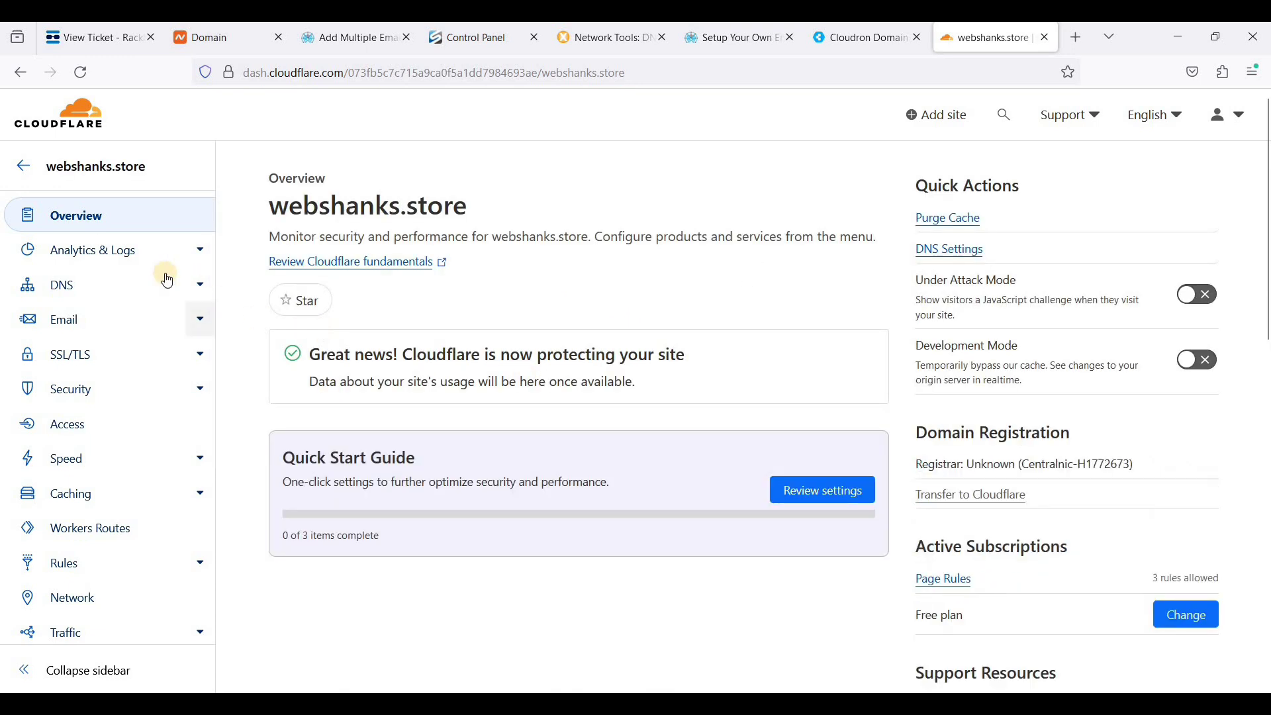
scroll(486, 357, "down", 4)
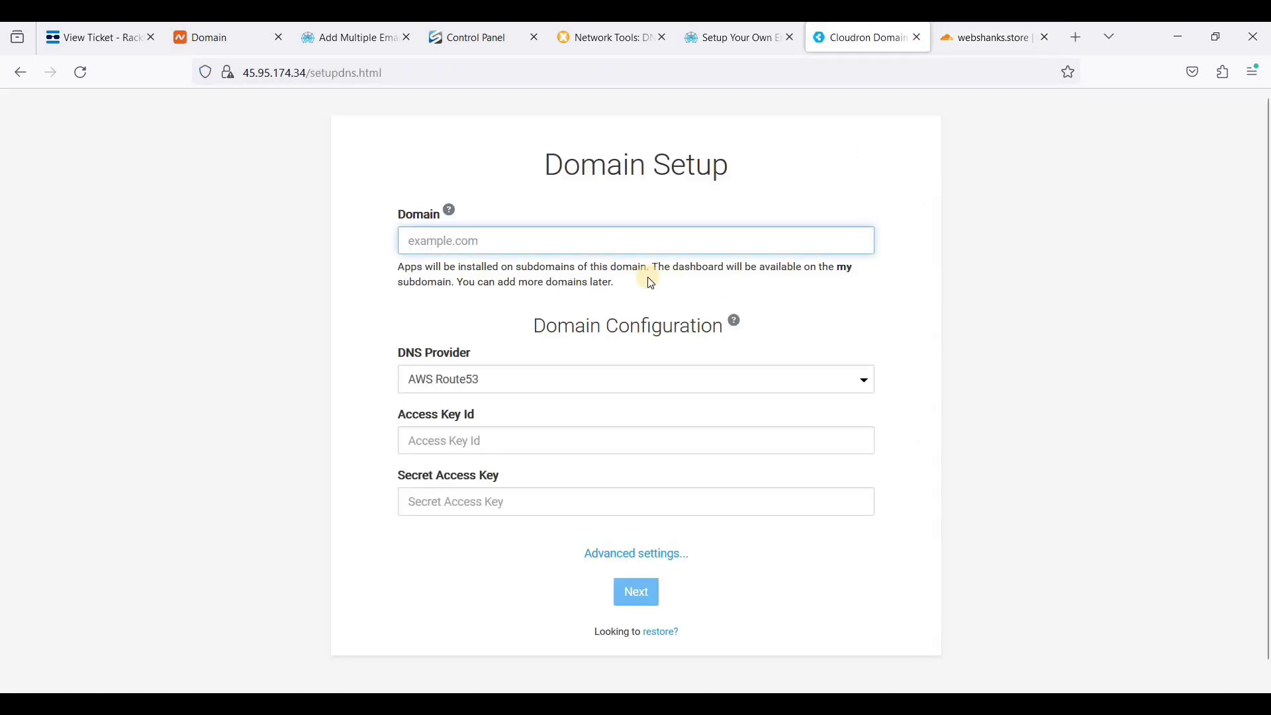
- Enter webshanks.store as the domain, pick Cloudflare as DNS provider and Global API Key as token type
type("webshanks.")
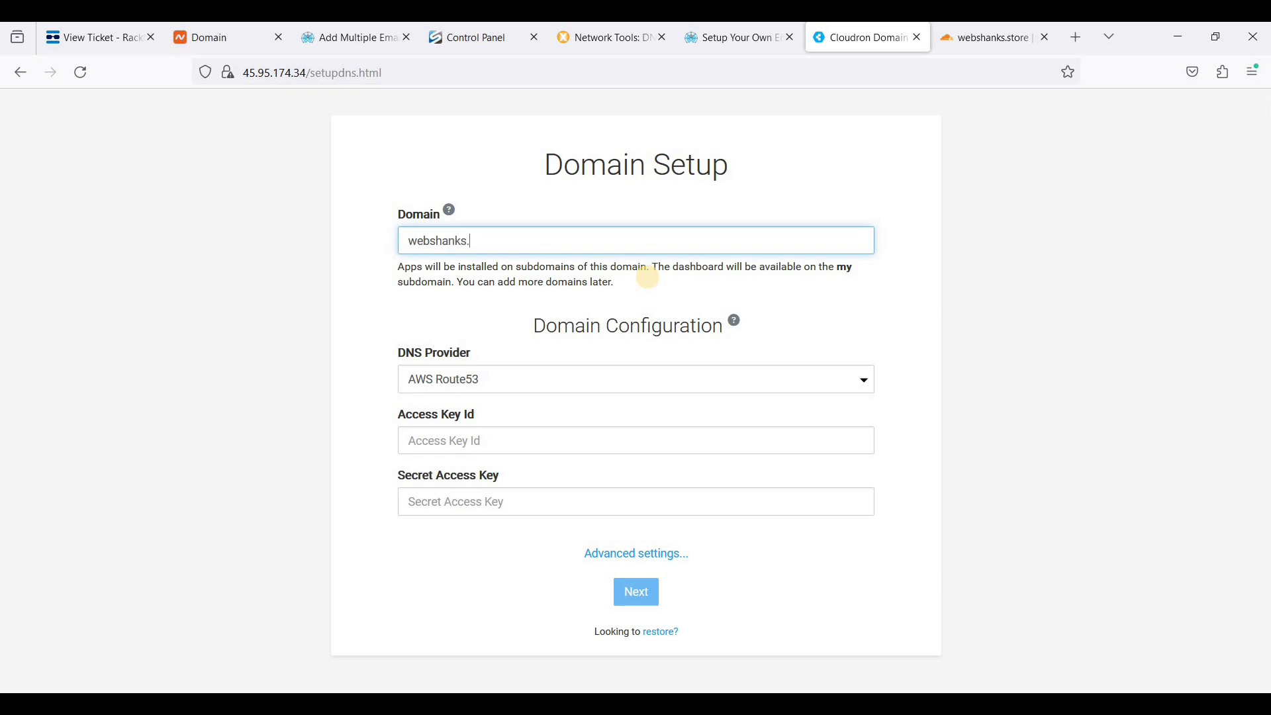
type("store")
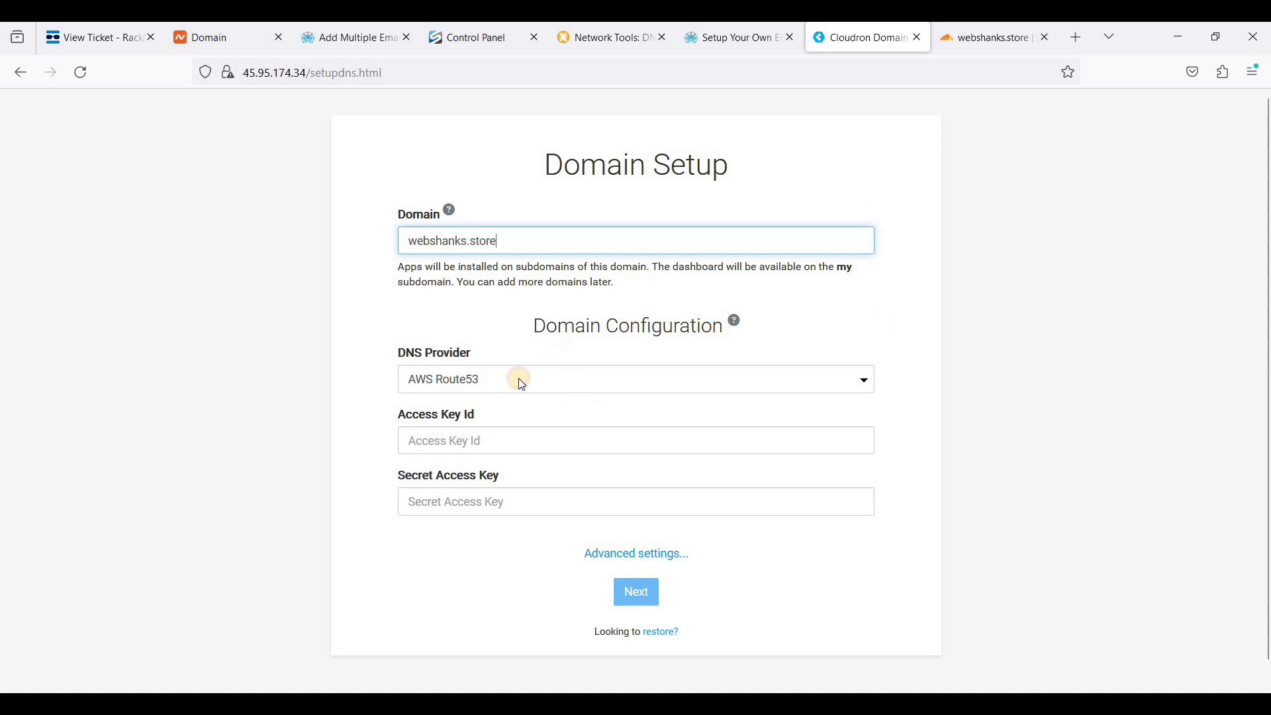
left_click(519, 381)
left_click(454, 449)
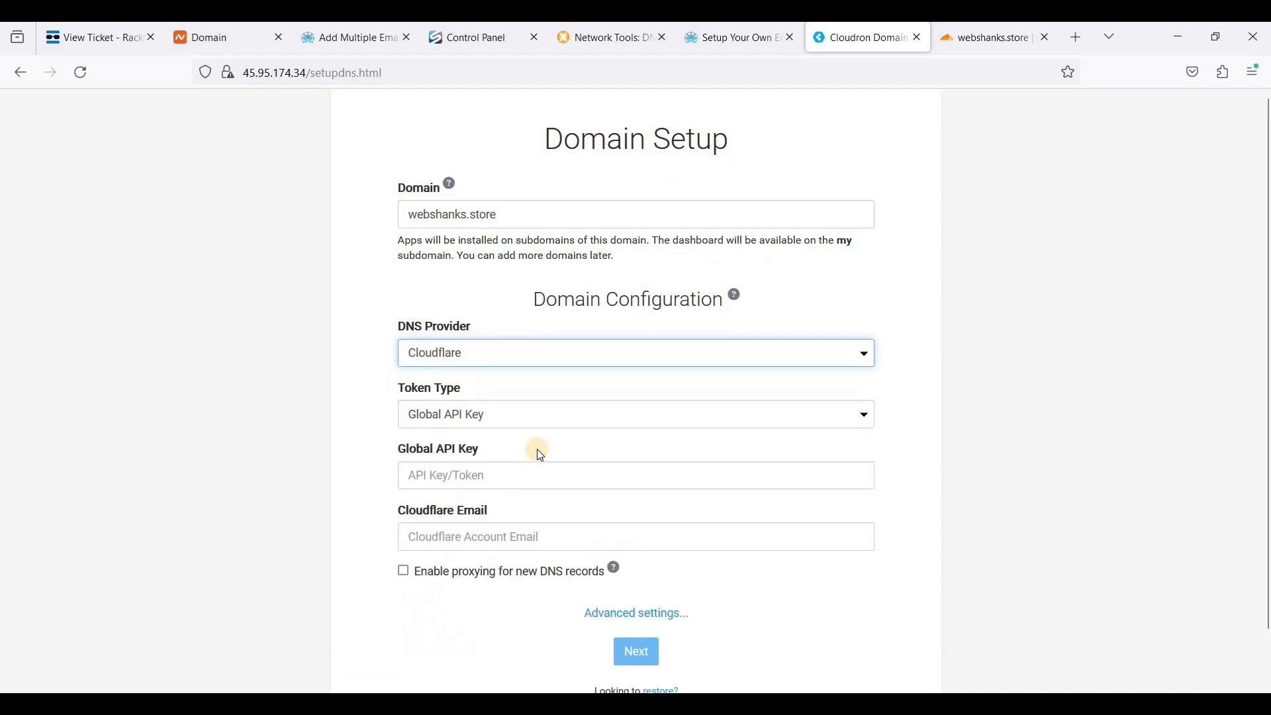
left_click(514, 418)
left_click(424, 439)
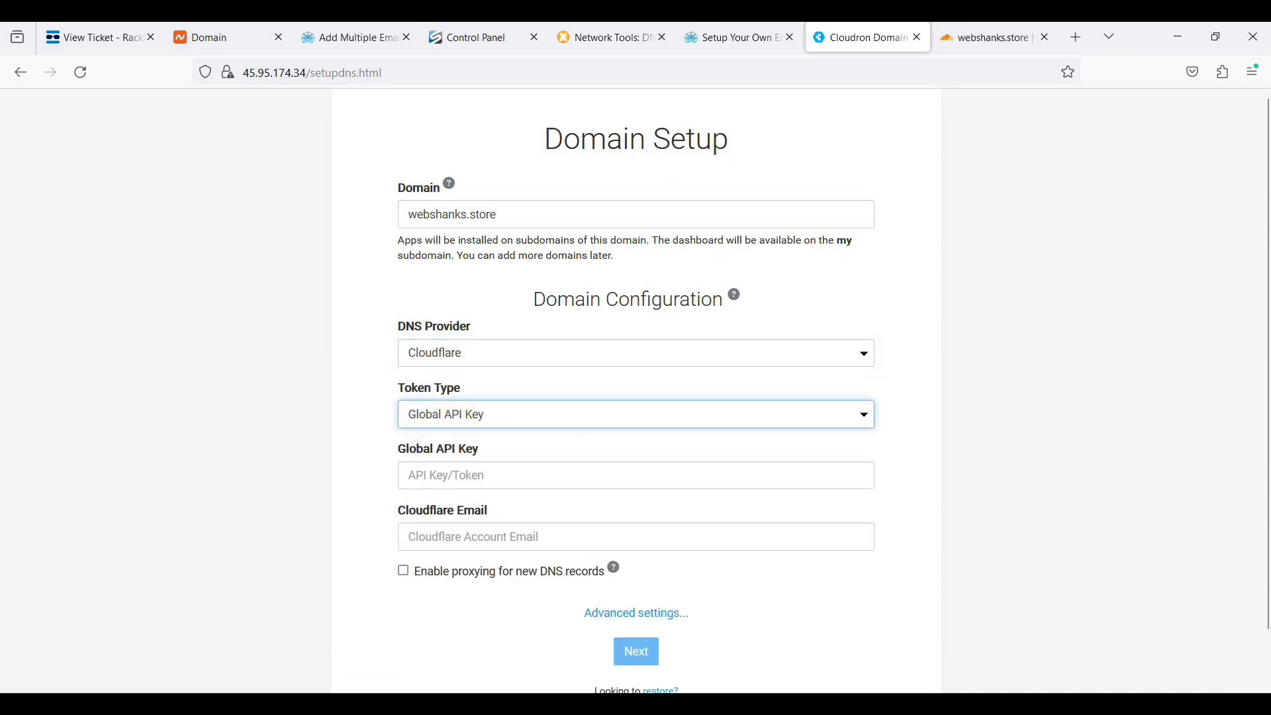
- Open Cloudflare's API Tokens page, reveal the Global API Key with the account password, and copy it
left_click(991, 41)
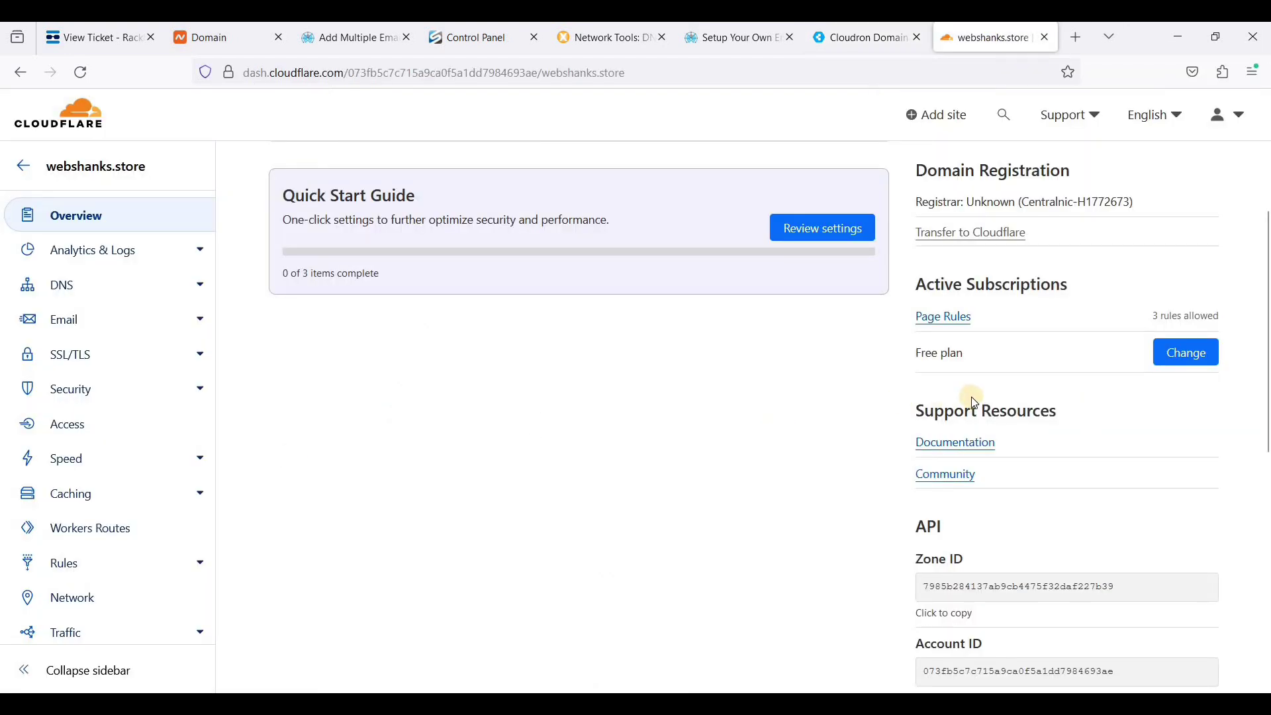
scroll(971, 396, "down", 1)
scroll(972, 400, "down", 5)
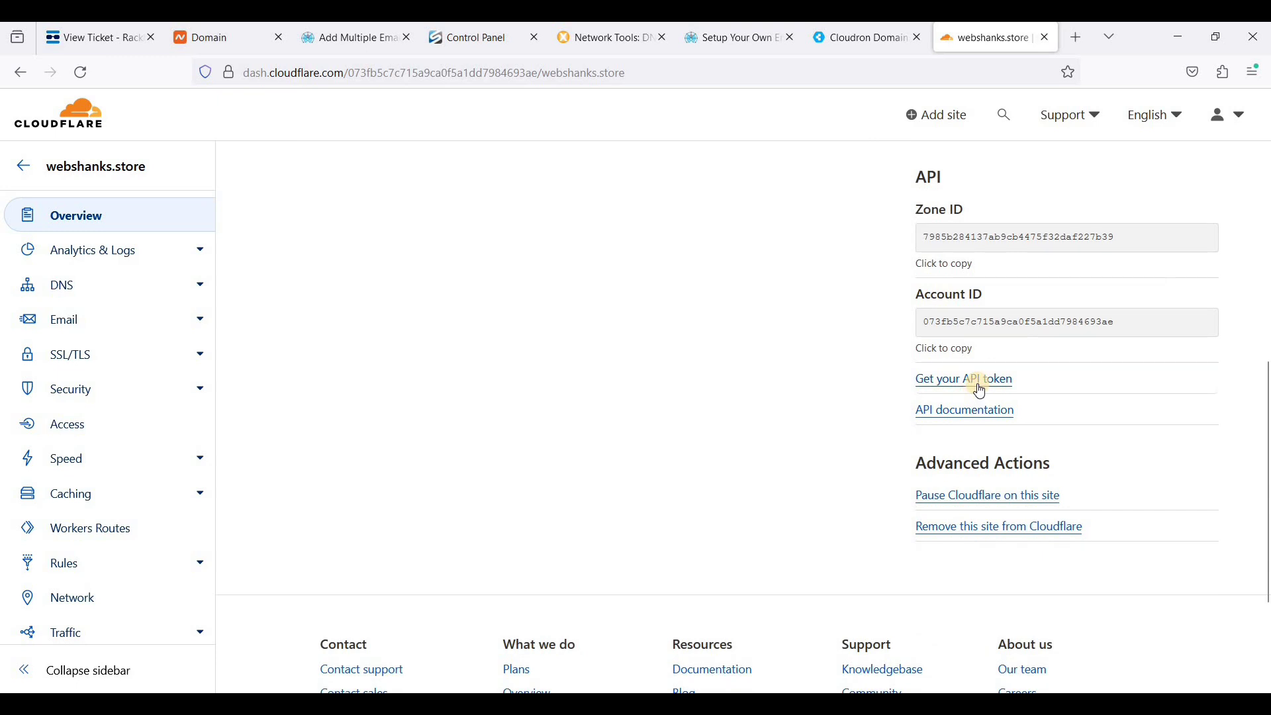
left_click(978, 386)
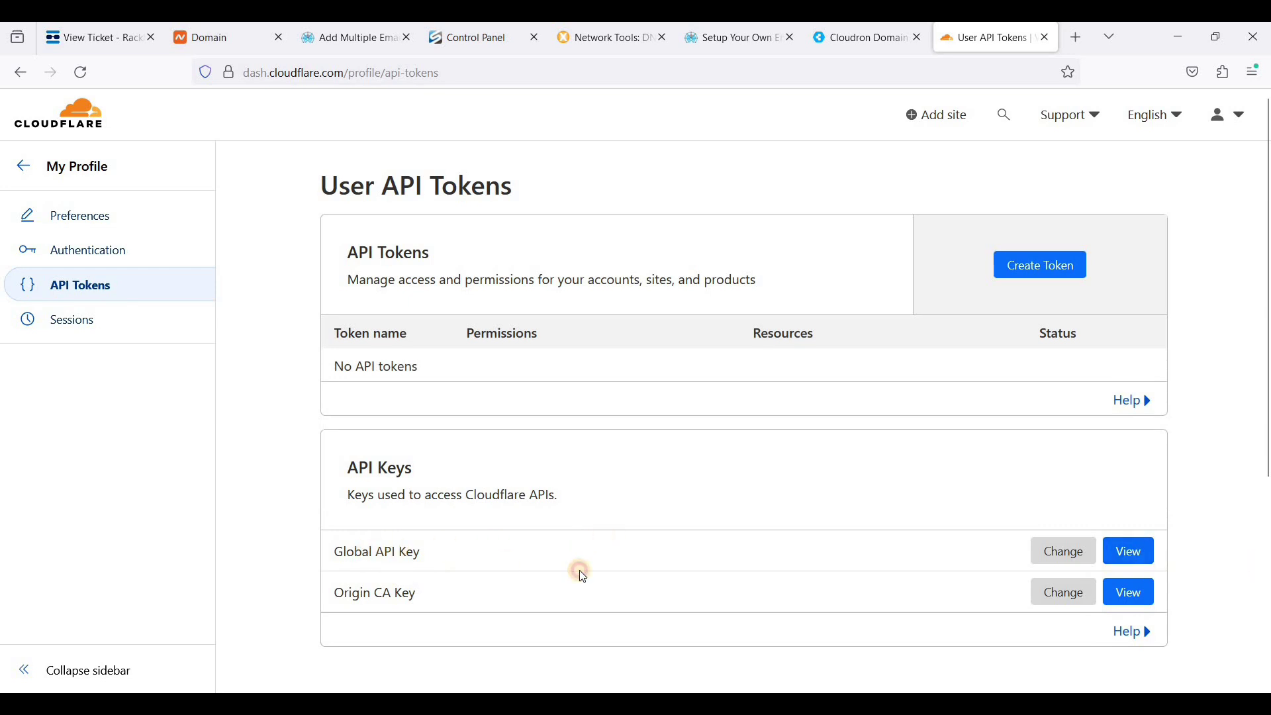
left_click_drag(580, 569, 371, 553)
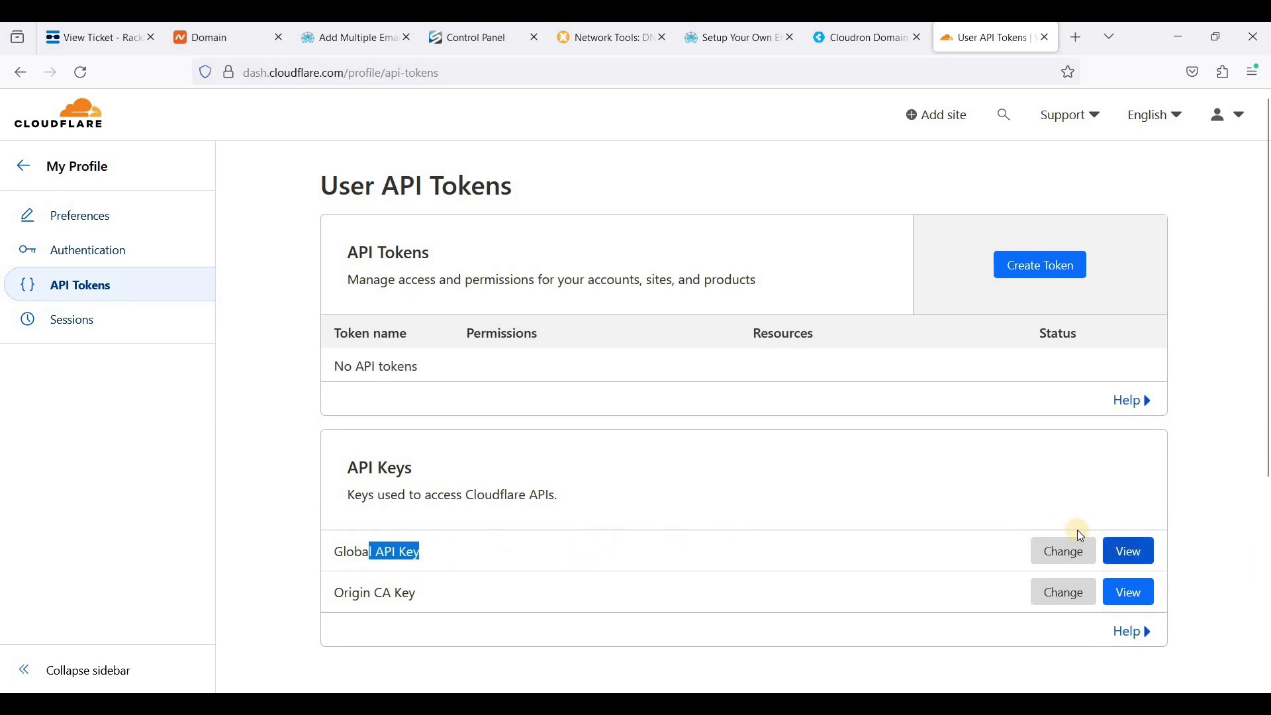
left_click(1134, 552)
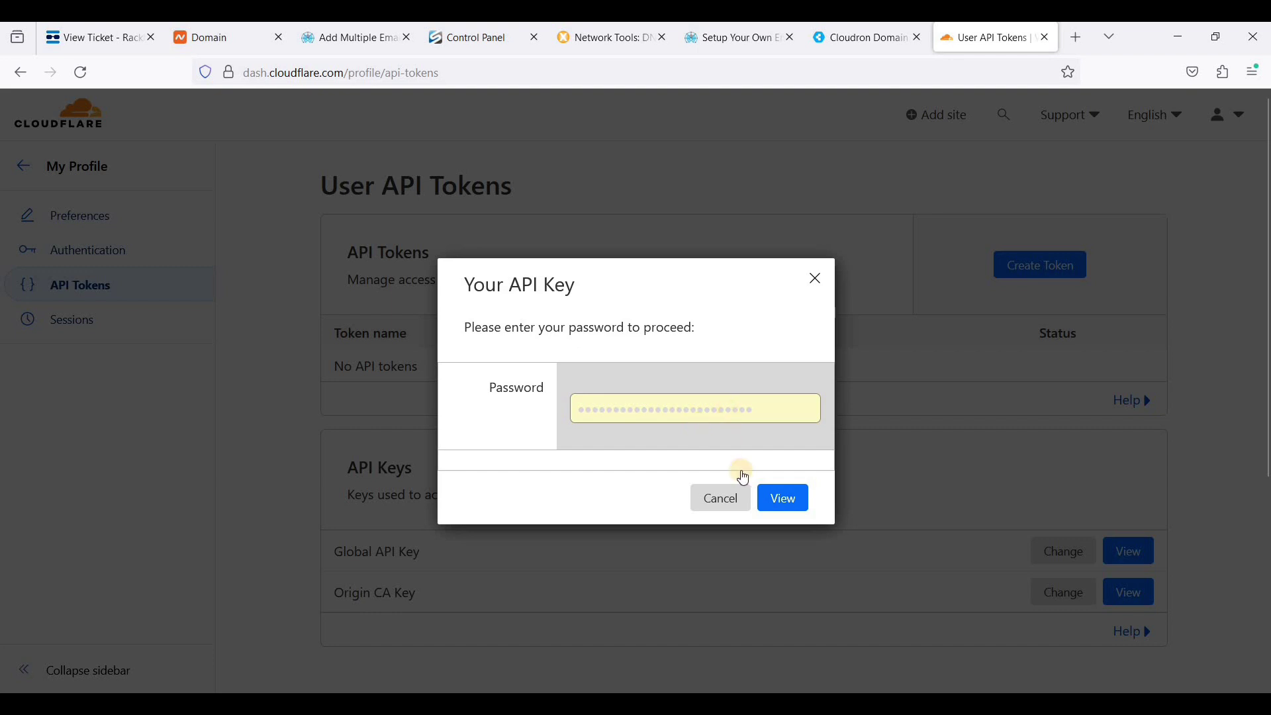
left_click(790, 528)
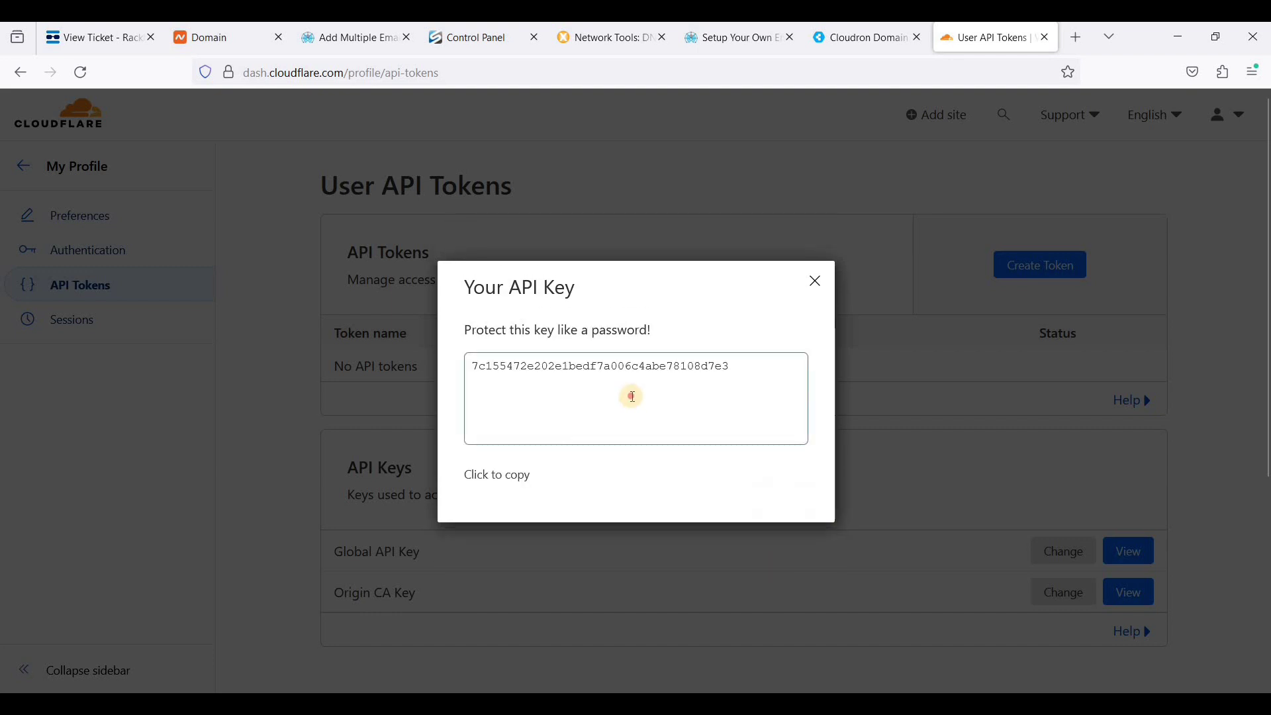
left_click(632, 397)
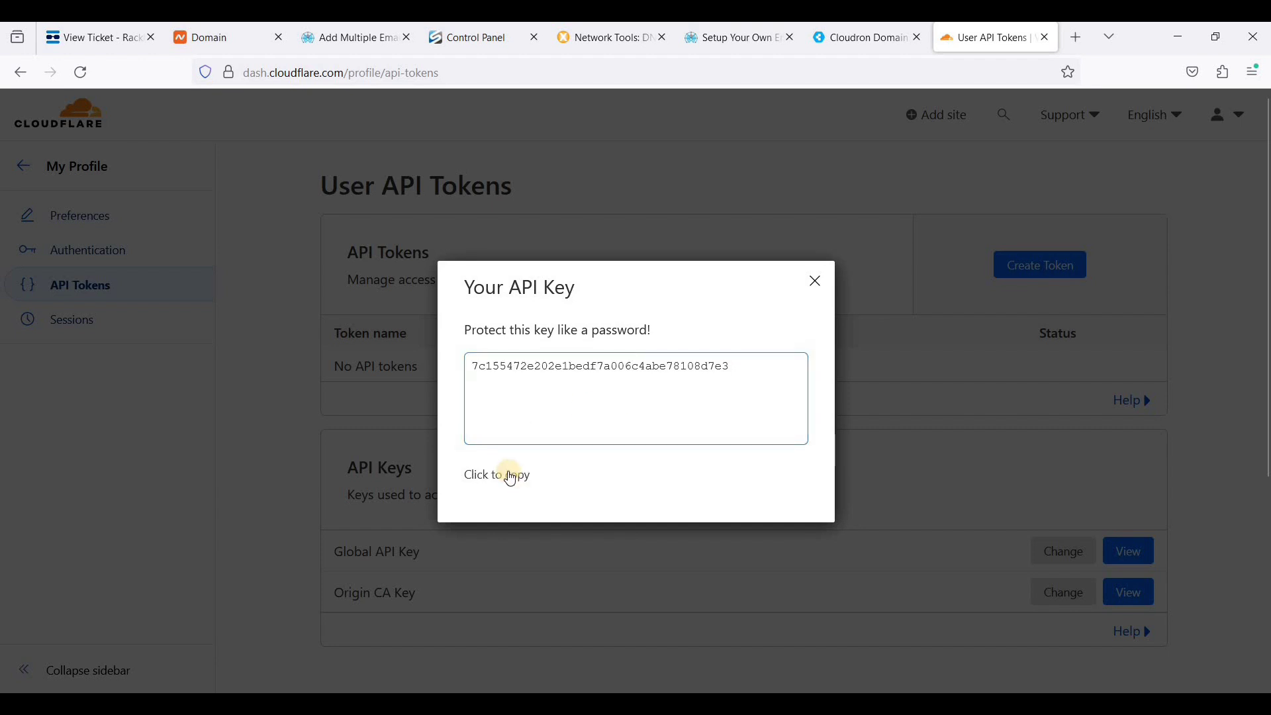
left_click(788, 371)
left_click(861, 38)
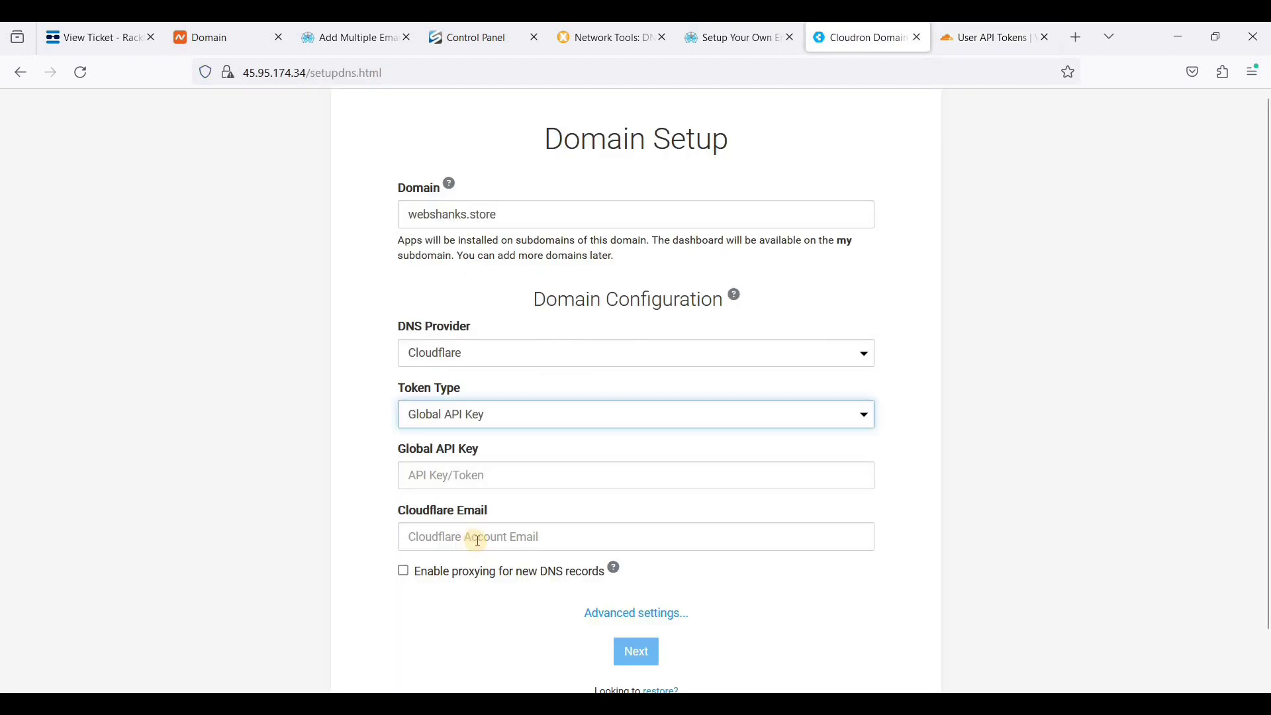
- Paste the Global API Key, enter the Cloudflare account e-mail, and submit the domain setup
left_click(479, 475)
key("ctrl+v")
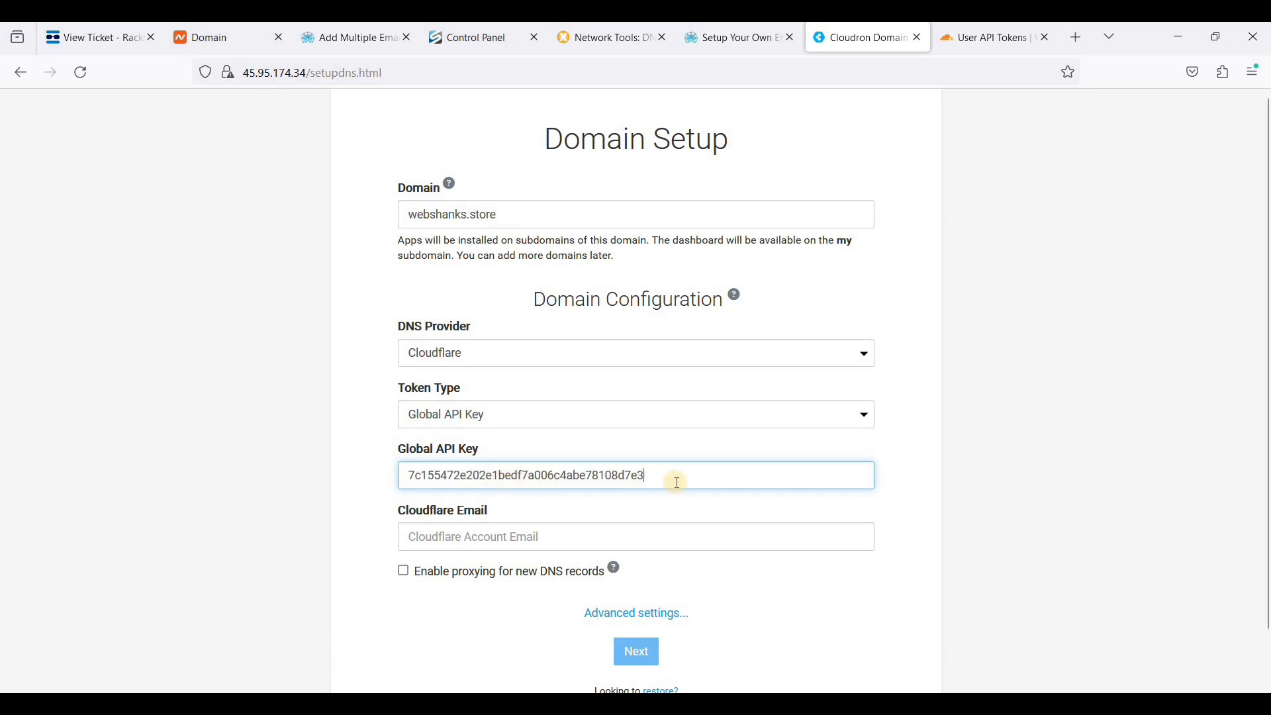
left_click(498, 537)
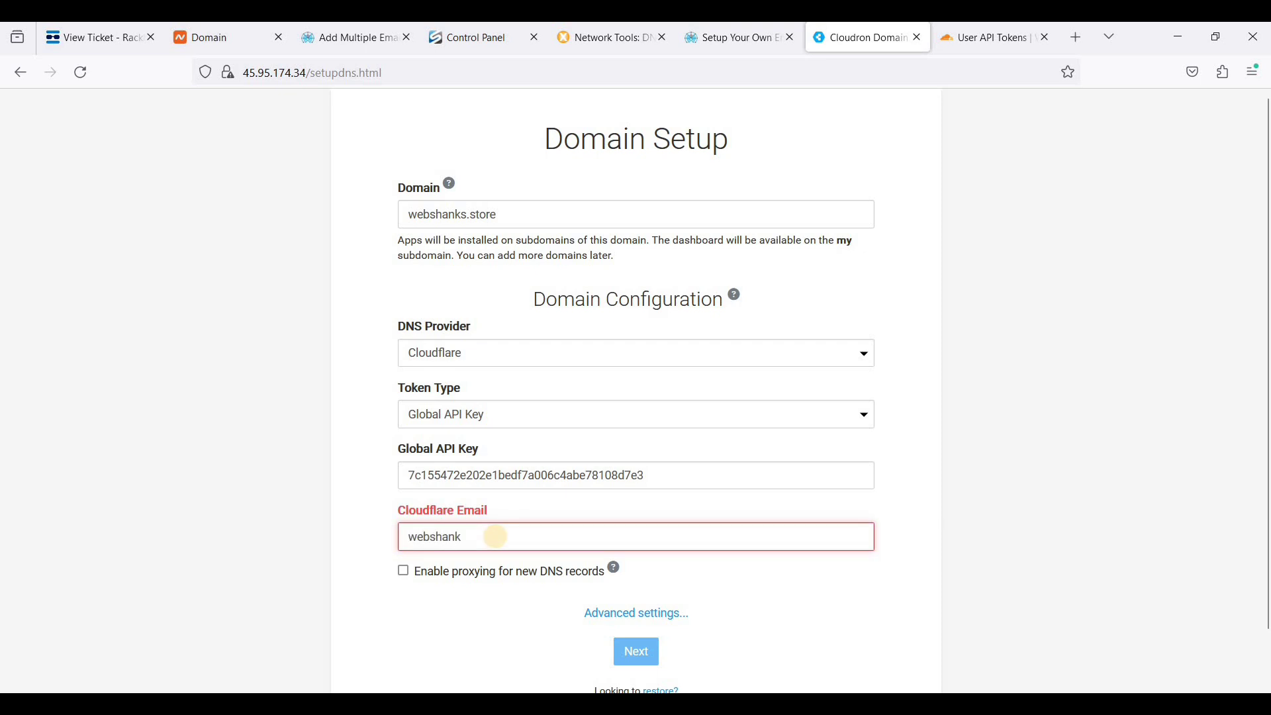
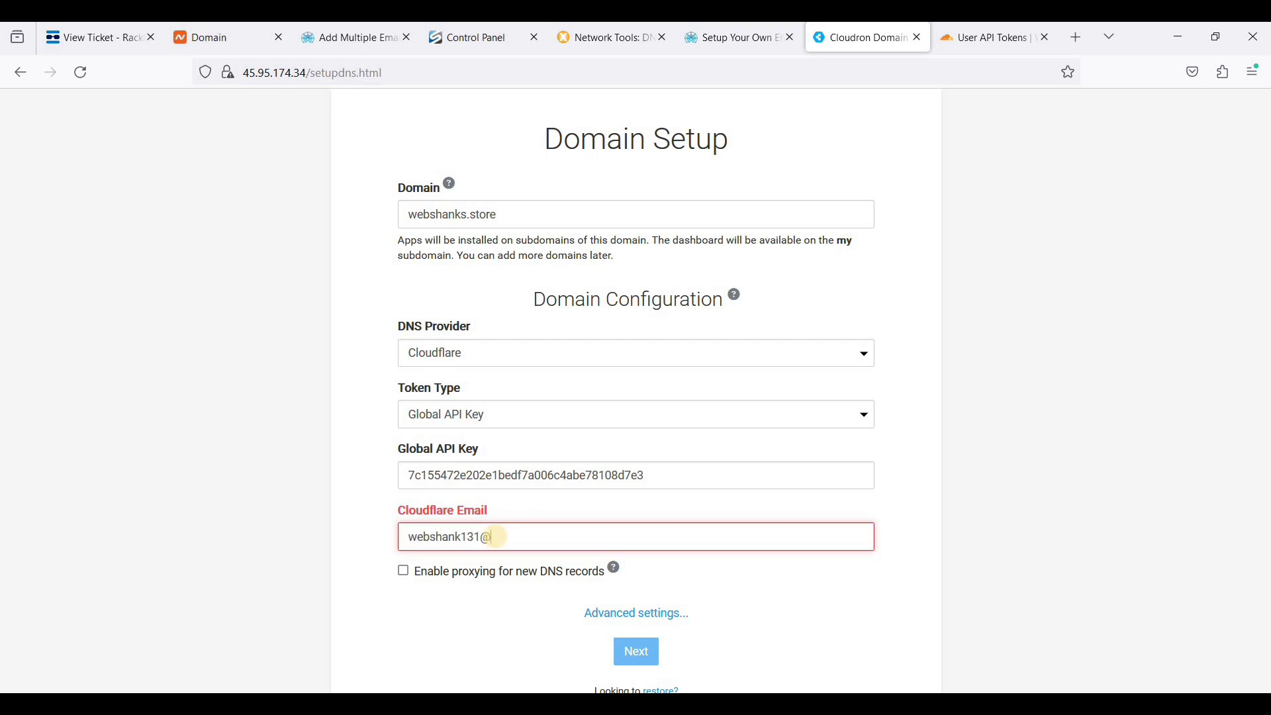
key("Left")
key("Left")
key("Left")
key("Left")
key("Left")
key("Left")
key("Left")
key("Left")
key("Left")
key("Left")
key("Left")
key("Left")
key("Left")
key("Return")
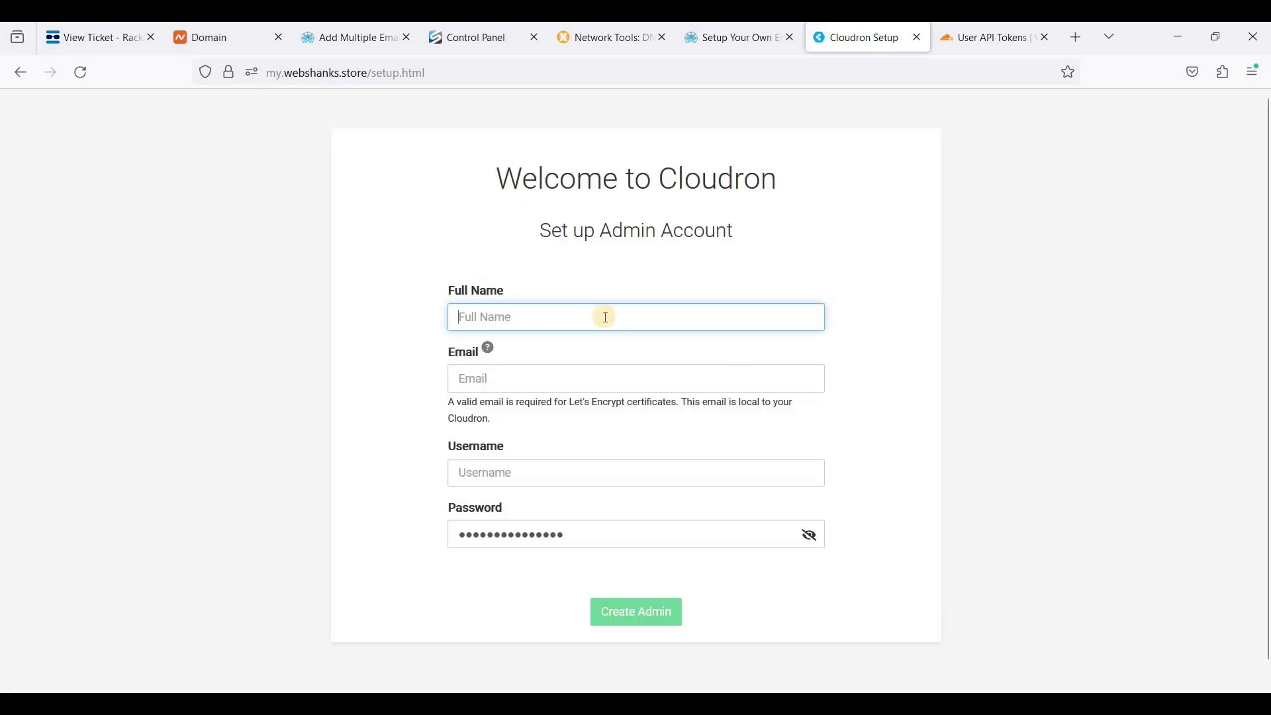
- Enter the admin's full name, e-mail, username and pasted password, create the account, and continue
type("Tony Stark")
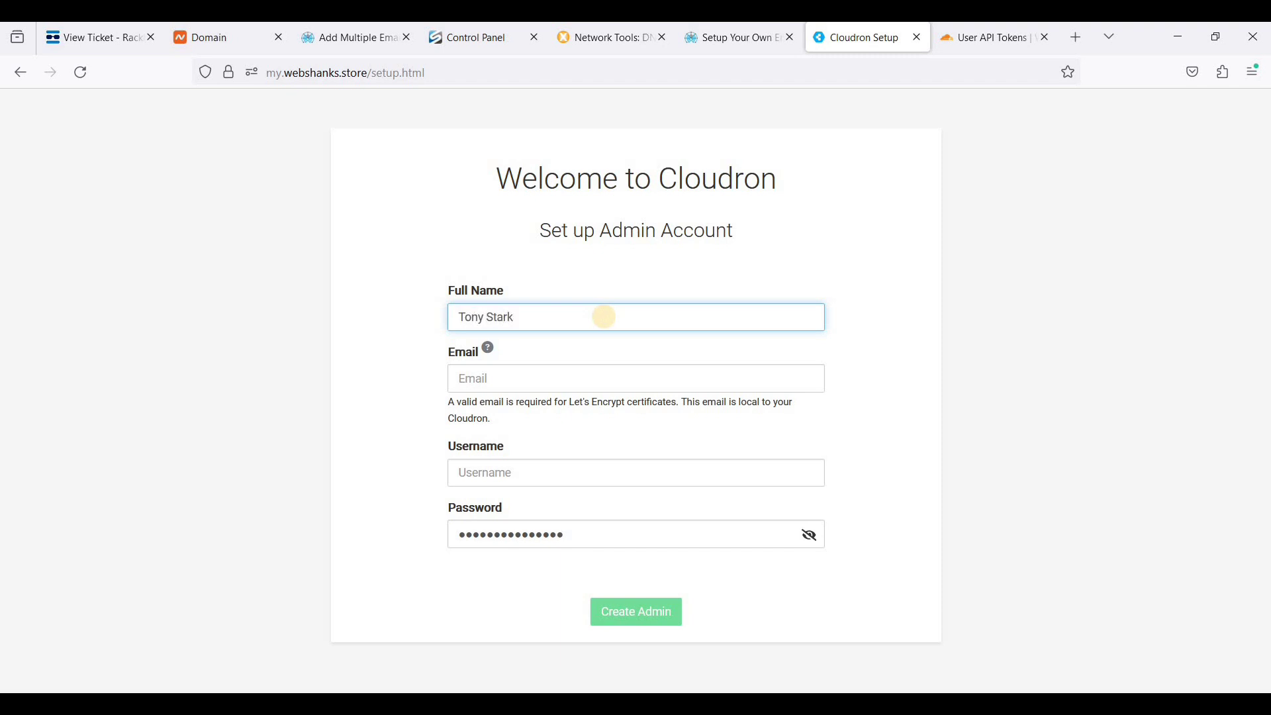
key("Tab")
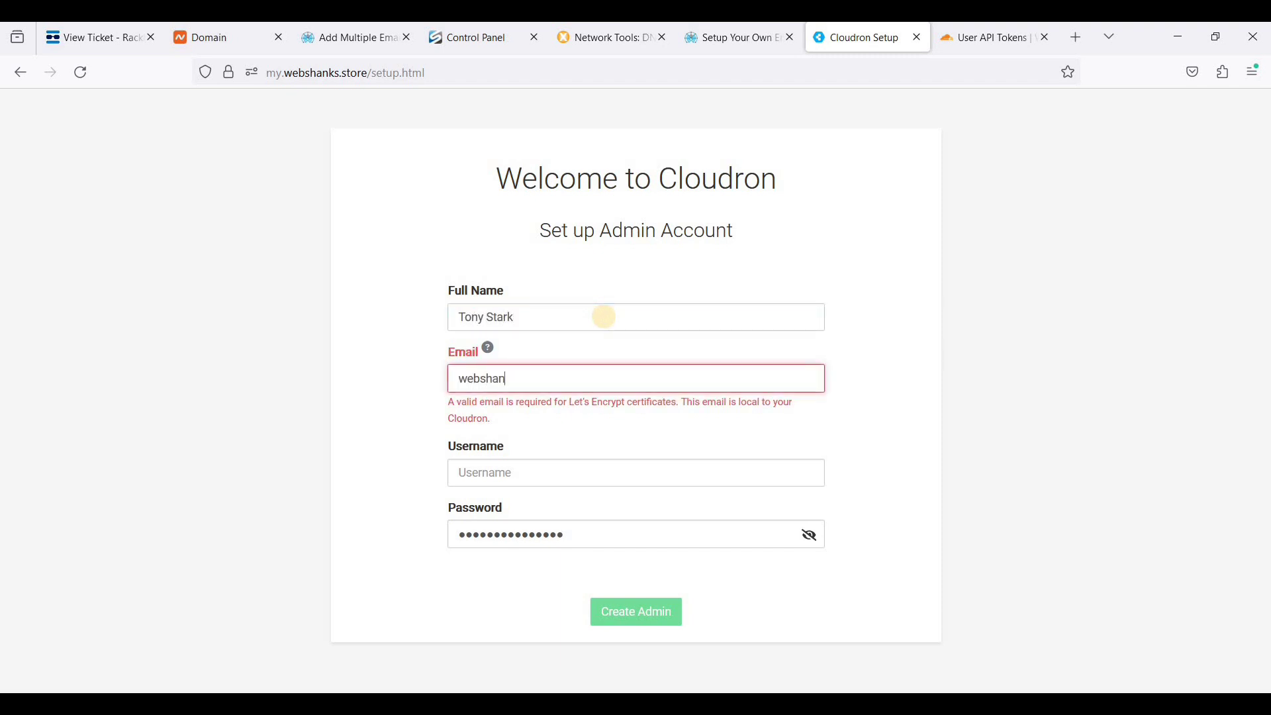
left_click(549, 460)
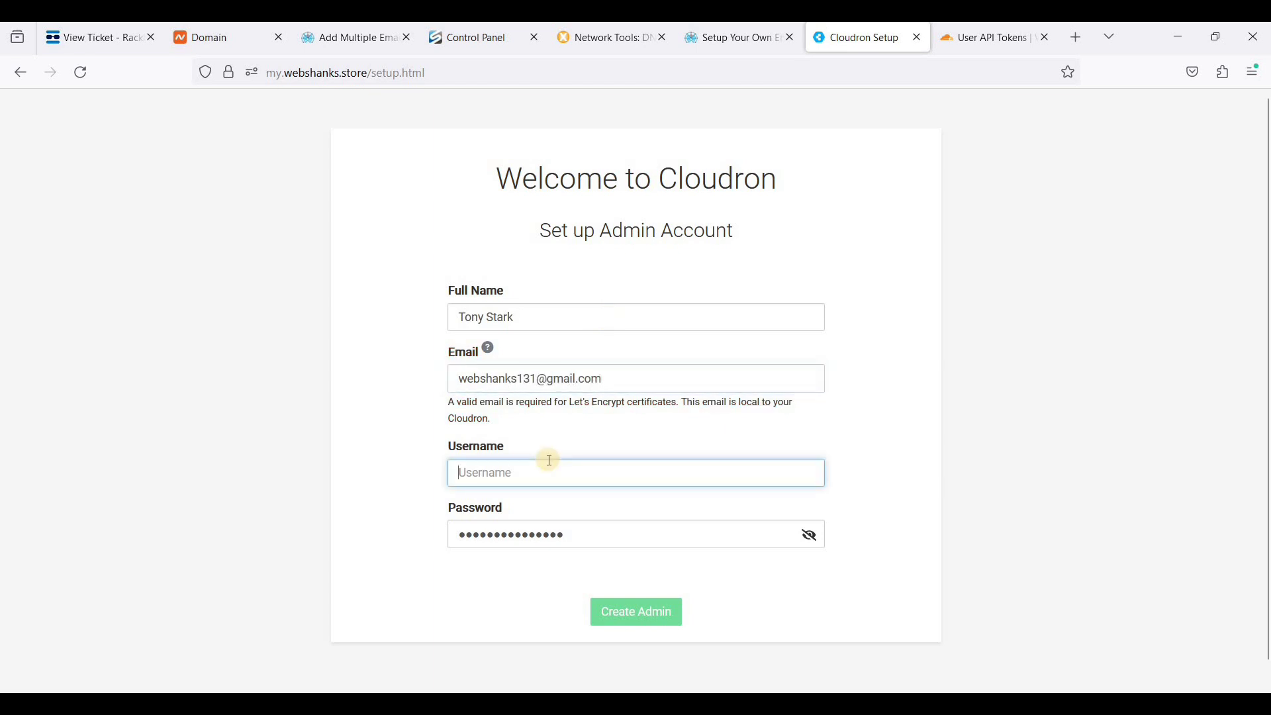
type("webshanks")
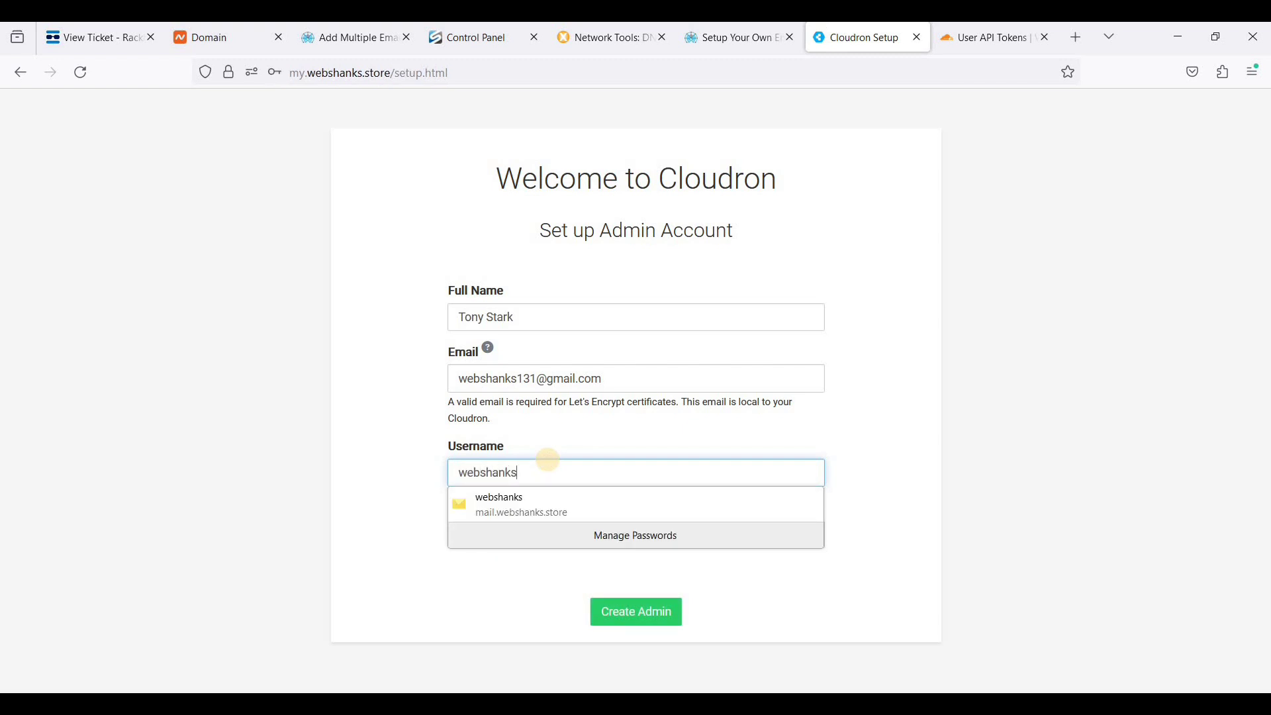
key("Tab")
key("ctrl+v")
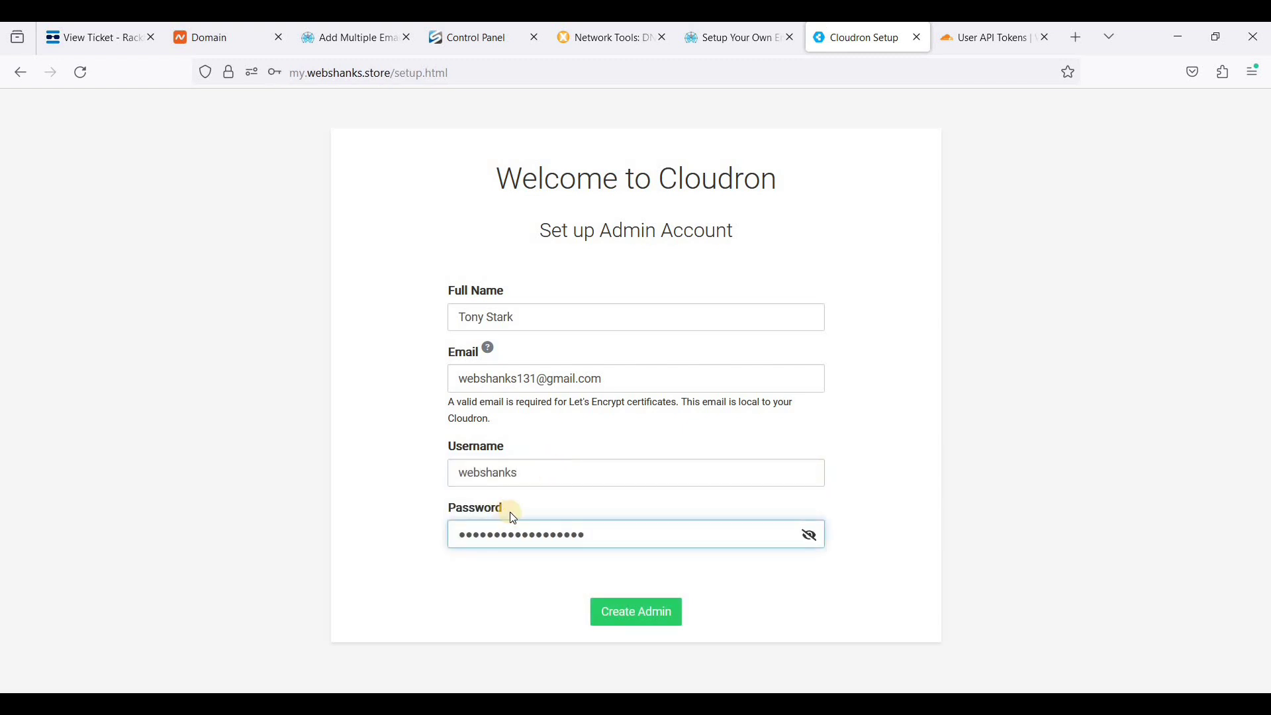
left_click(637, 613)
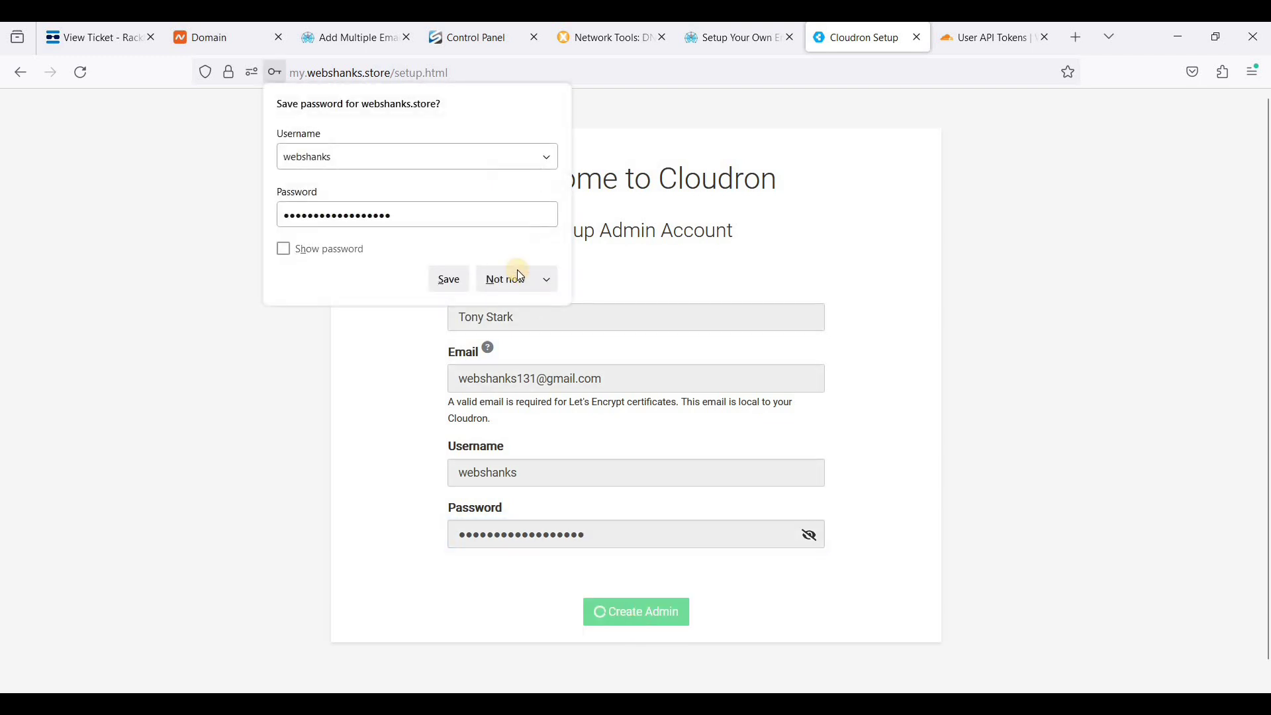
left_click(615, 556)
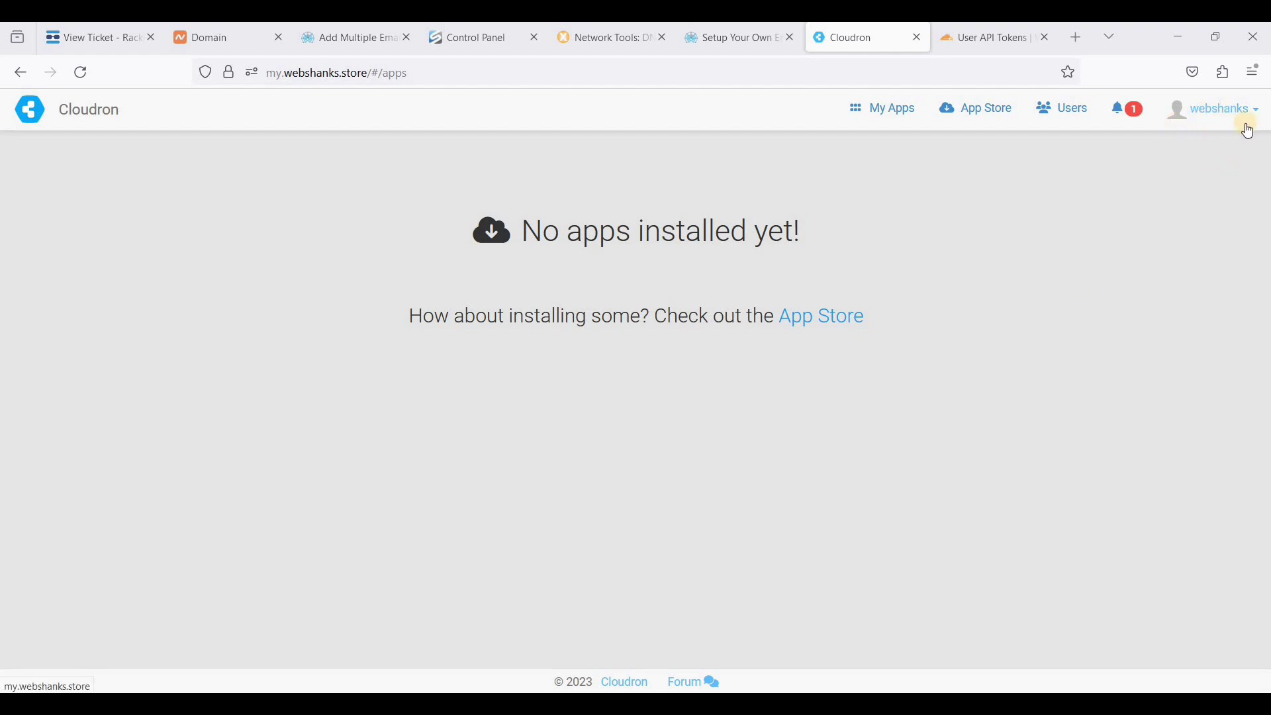
- Turn on incoming email for webshanks.store, letting Cloudron set up its mail DNS records
left_click(1242, 123)
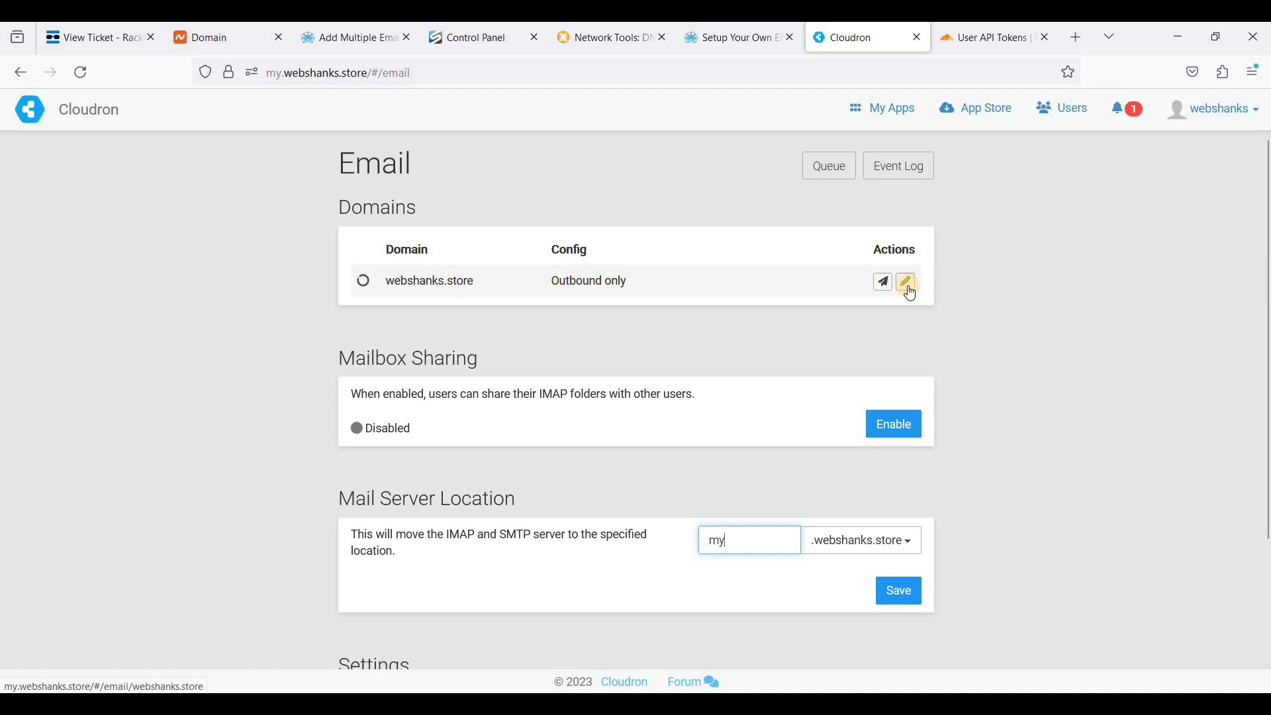
left_click(907, 283)
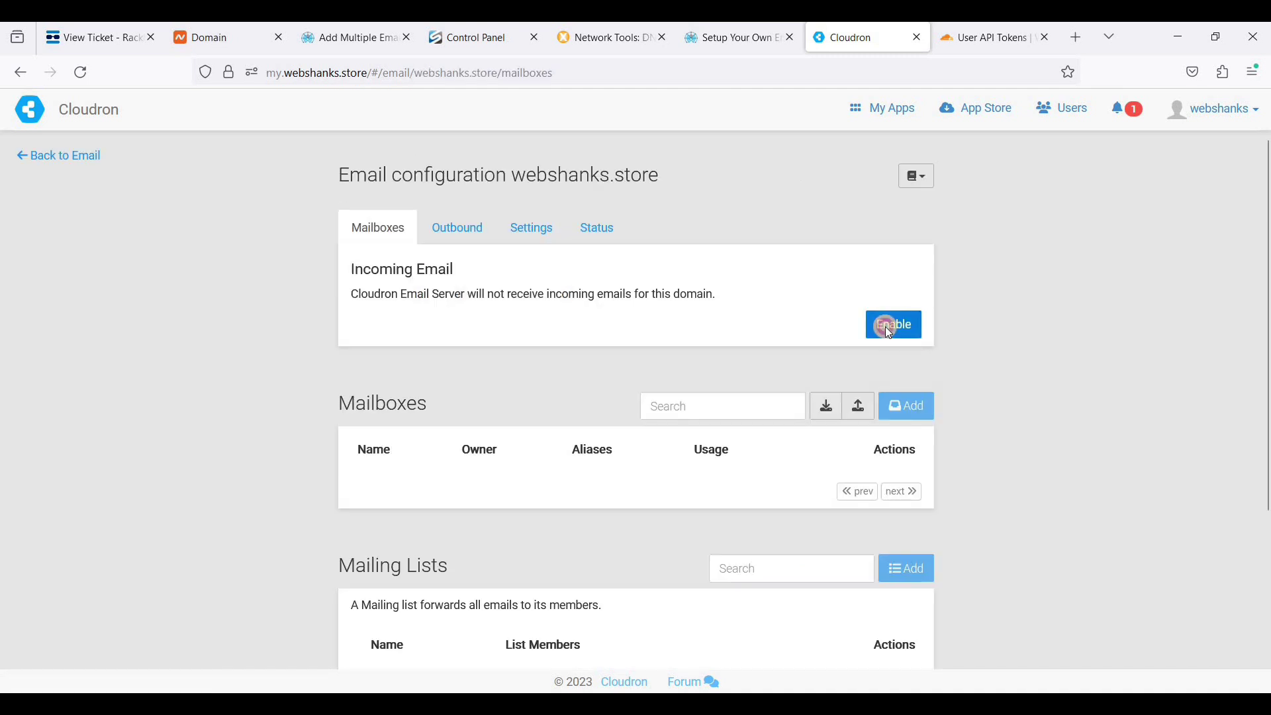
left_click(889, 327)
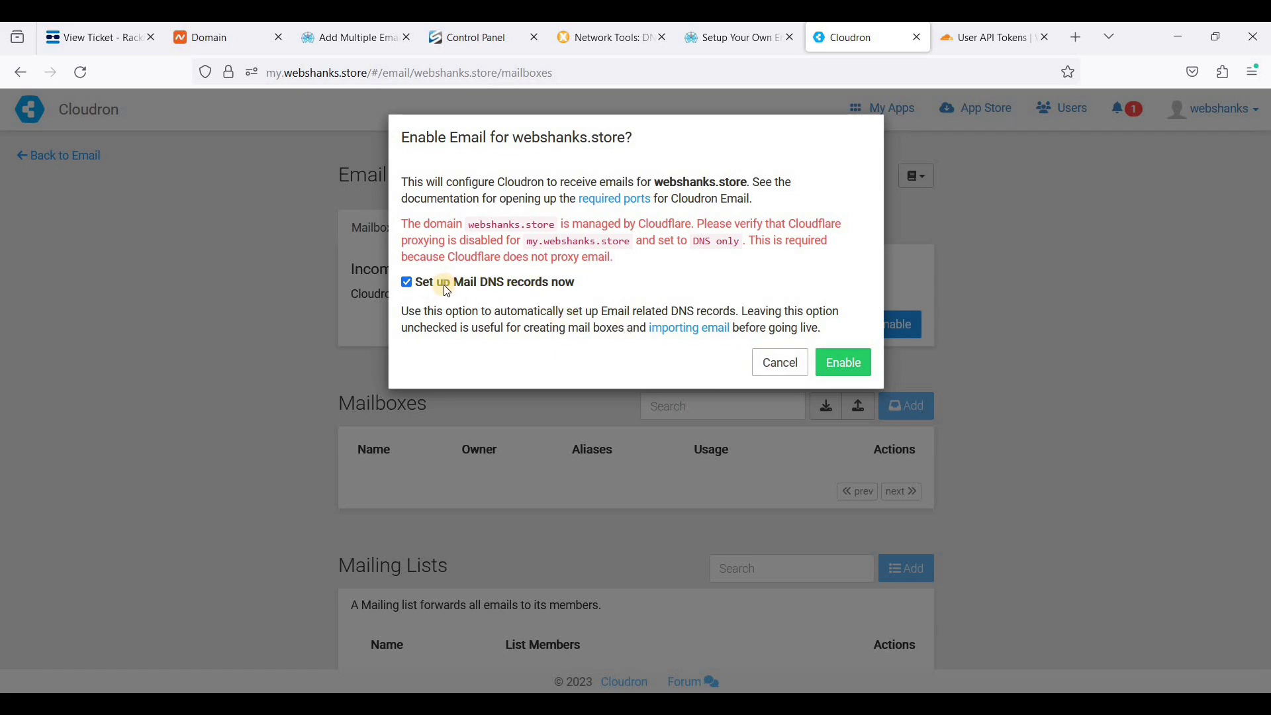
left_click(845, 363)
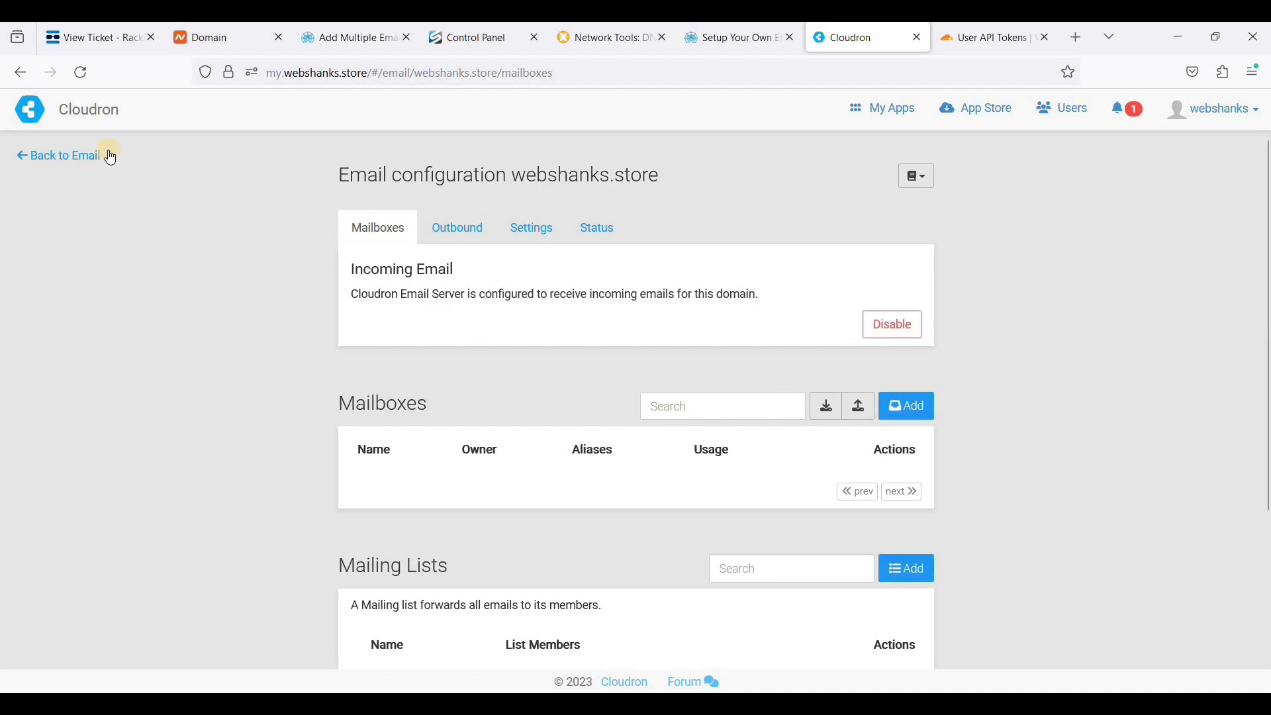
left_click(76, 157)
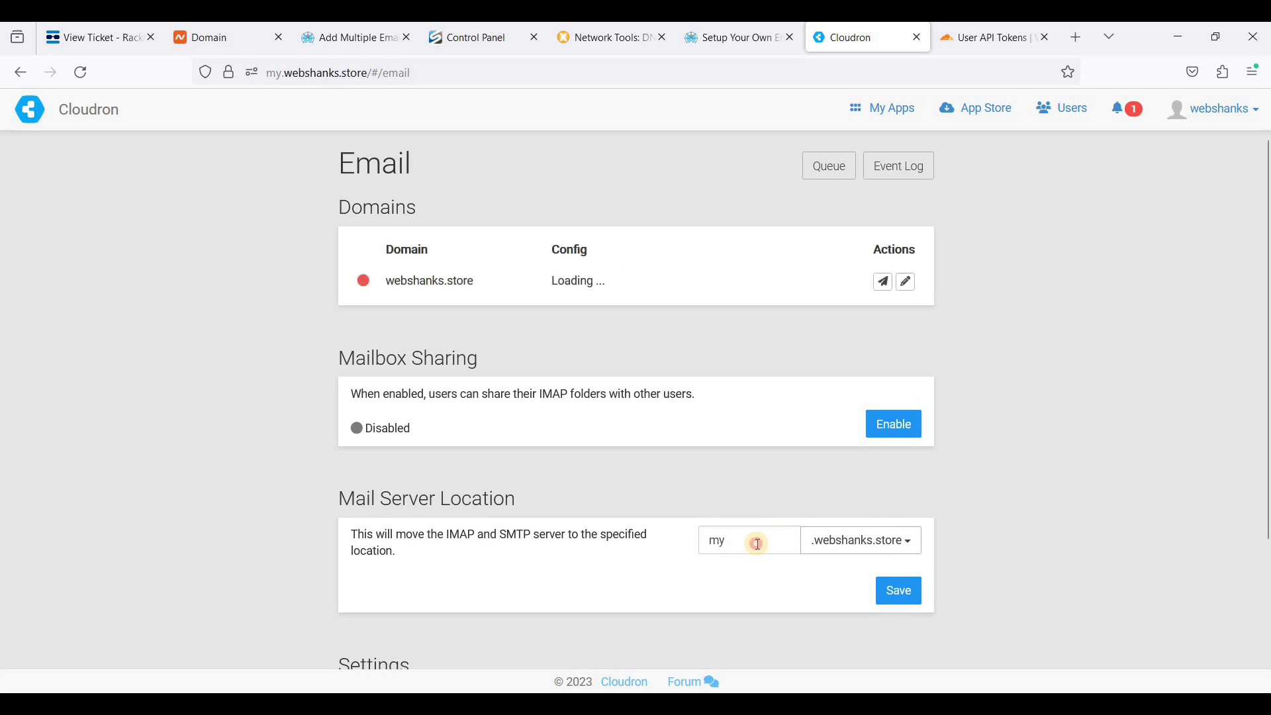
- Change the webshanks.store mail server location from my to mail and save it
left_click(758, 544)
type("ail")
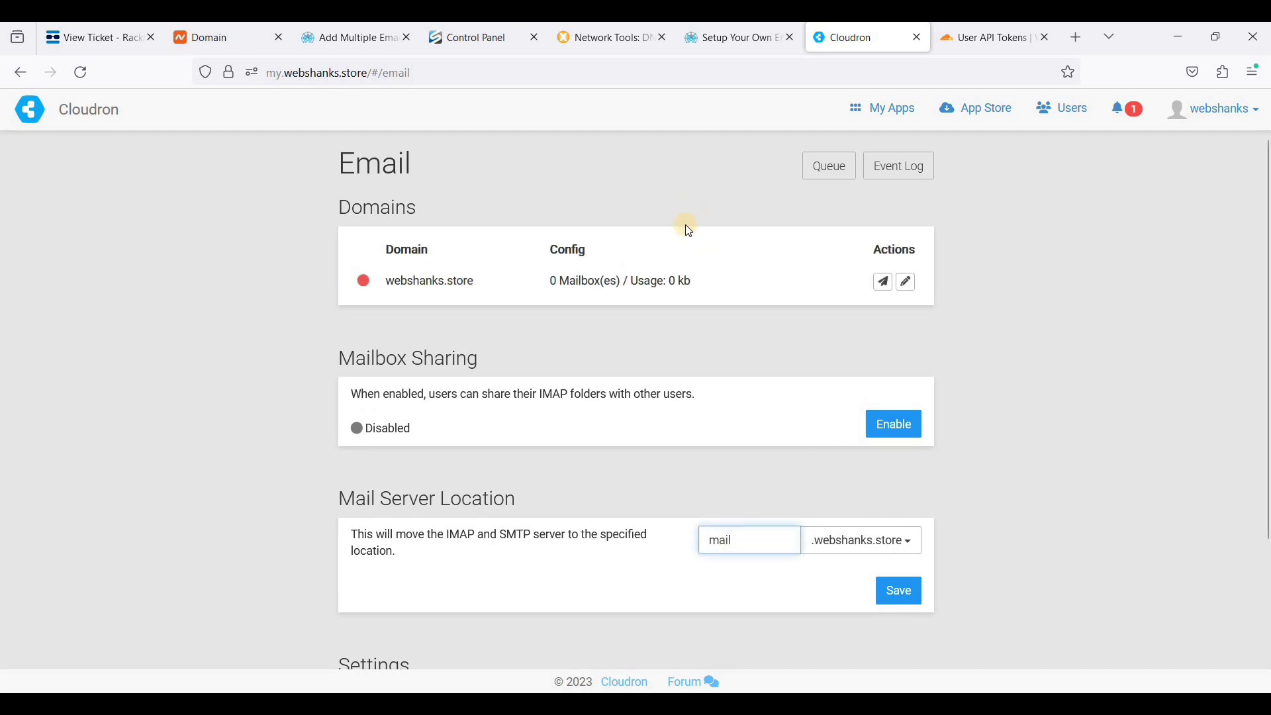
left_click(481, 48)
left_click_drag(358, 318, 509, 318)
left_click(854, 38)
left_click(902, 595)
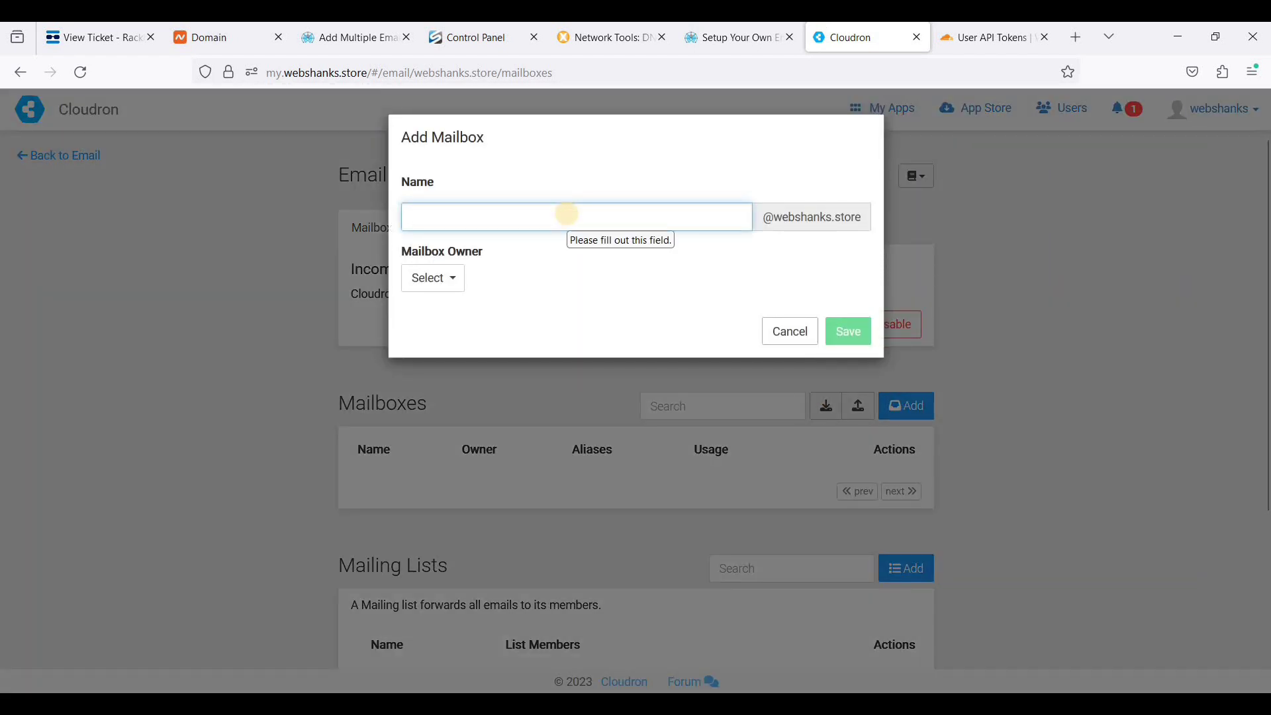
- Create an info mailbox for webshanks.store owned by the admin user
type("fo")
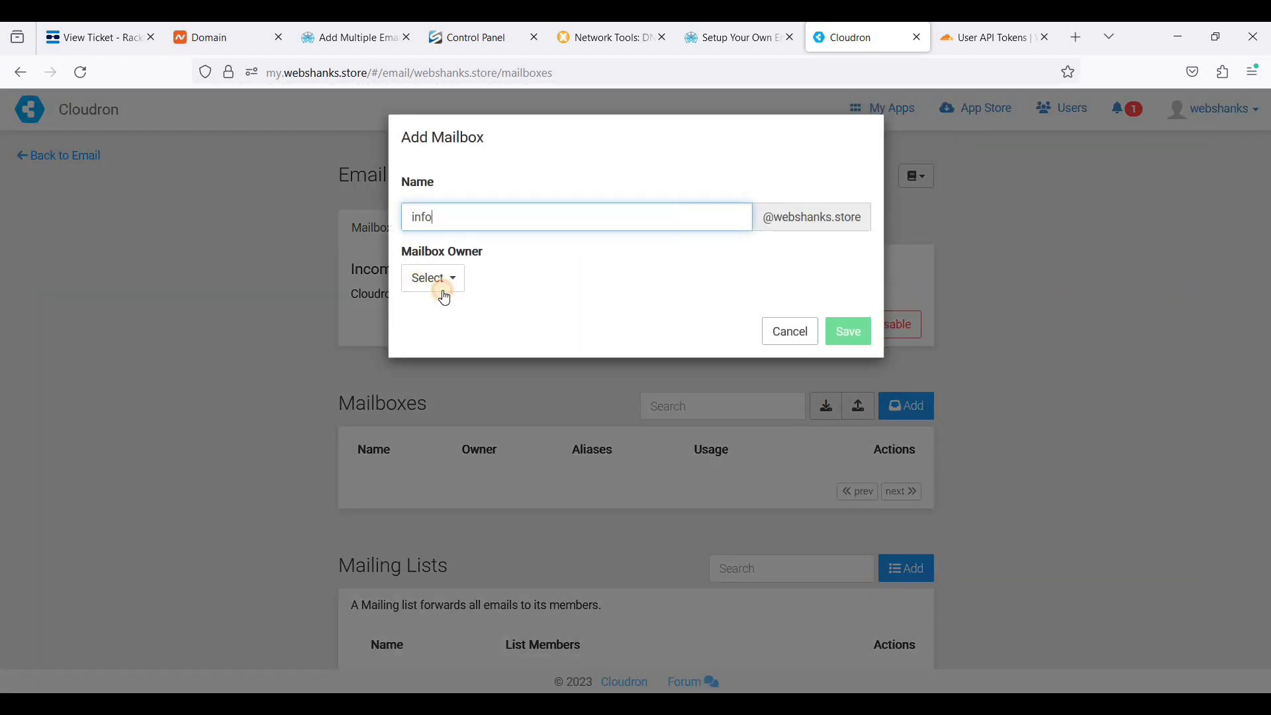
left_click(445, 296)
left_click(475, 328)
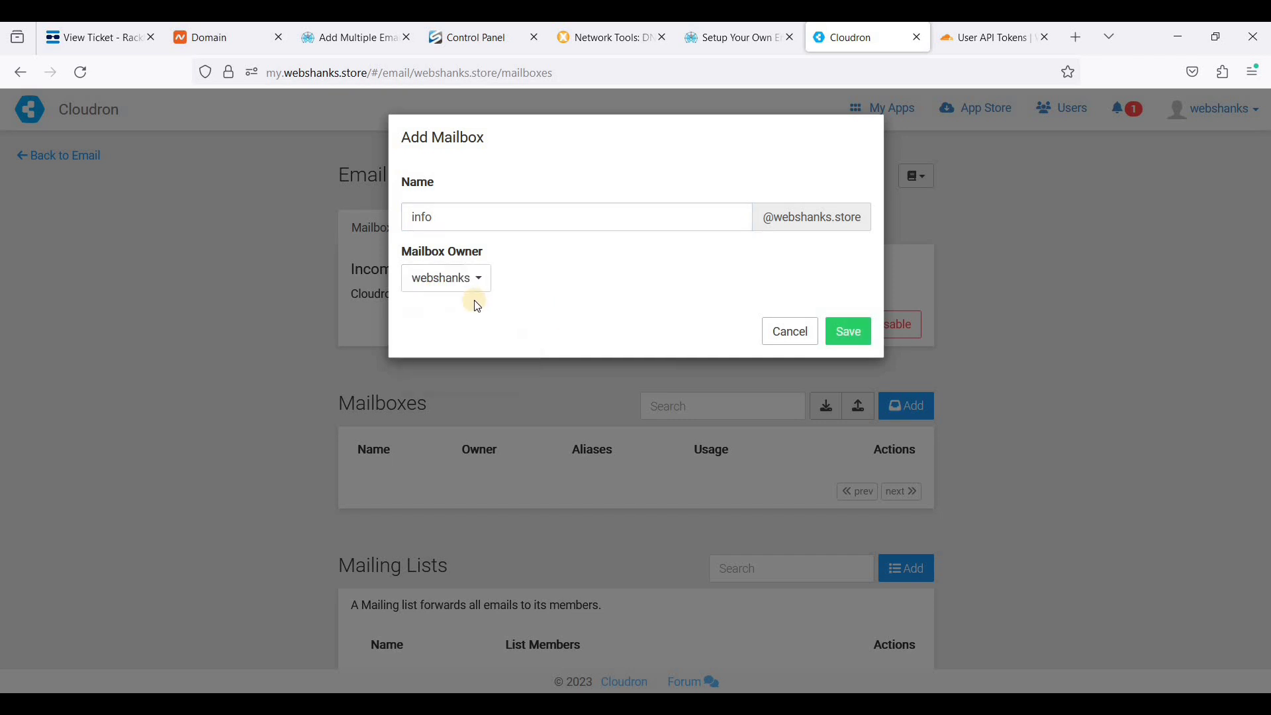
left_click(863, 324)
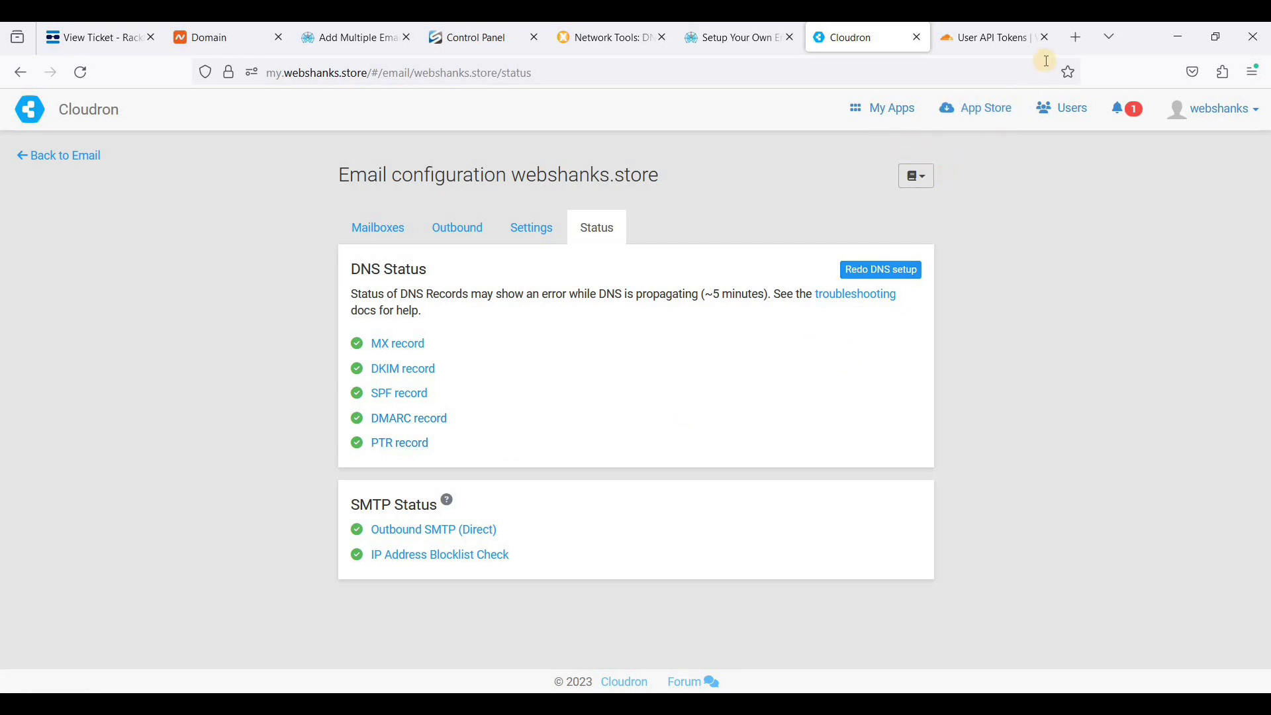
- After confirming all DNS and SMTP checks pass, switch to Cloudflare's User API Tokens page
left_click(1000, 40)
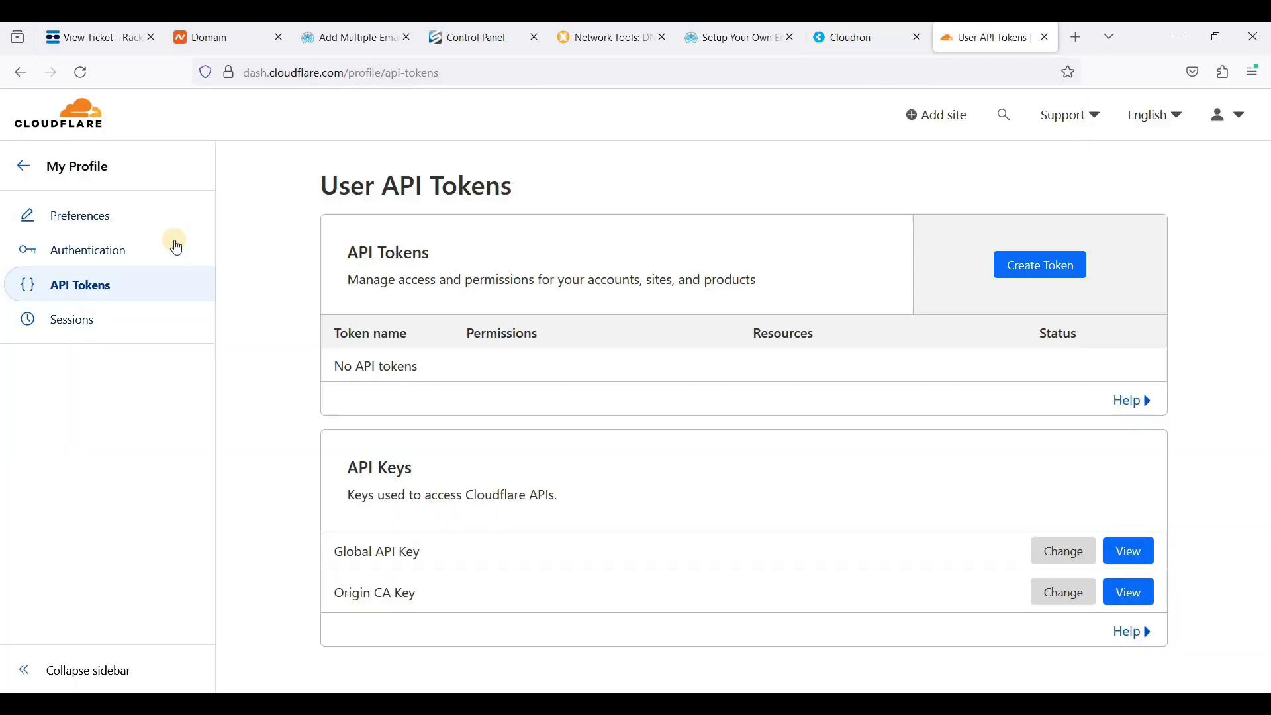
- In Cloudflare, open webshanks.store's DNS records and start editing the SPF TXT record
left_click(80, 141)
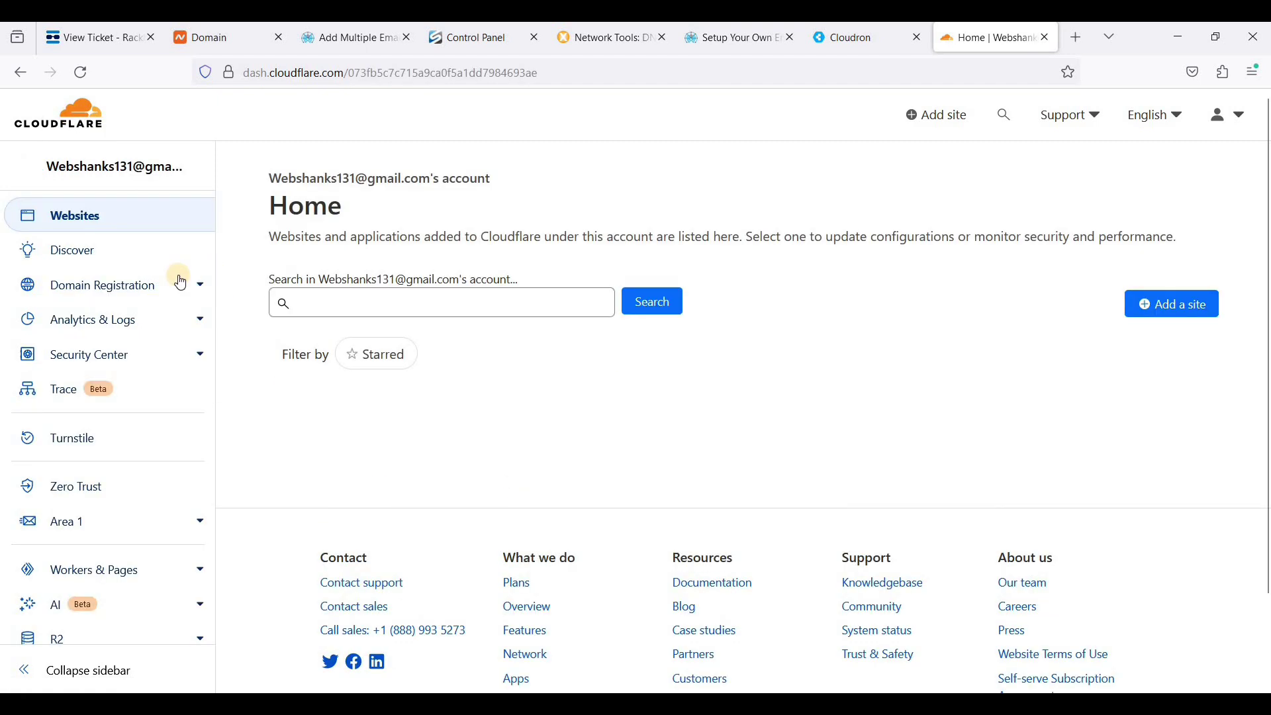
left_click(612, 412)
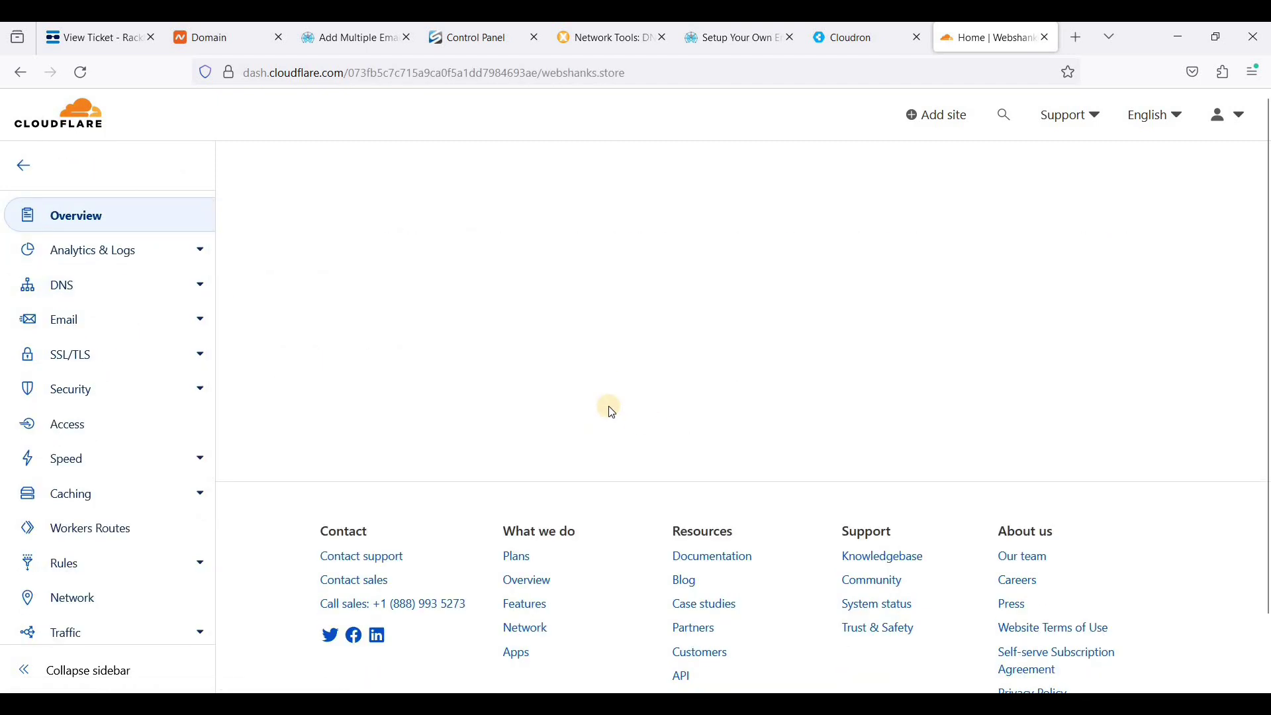
left_click(63, 285)
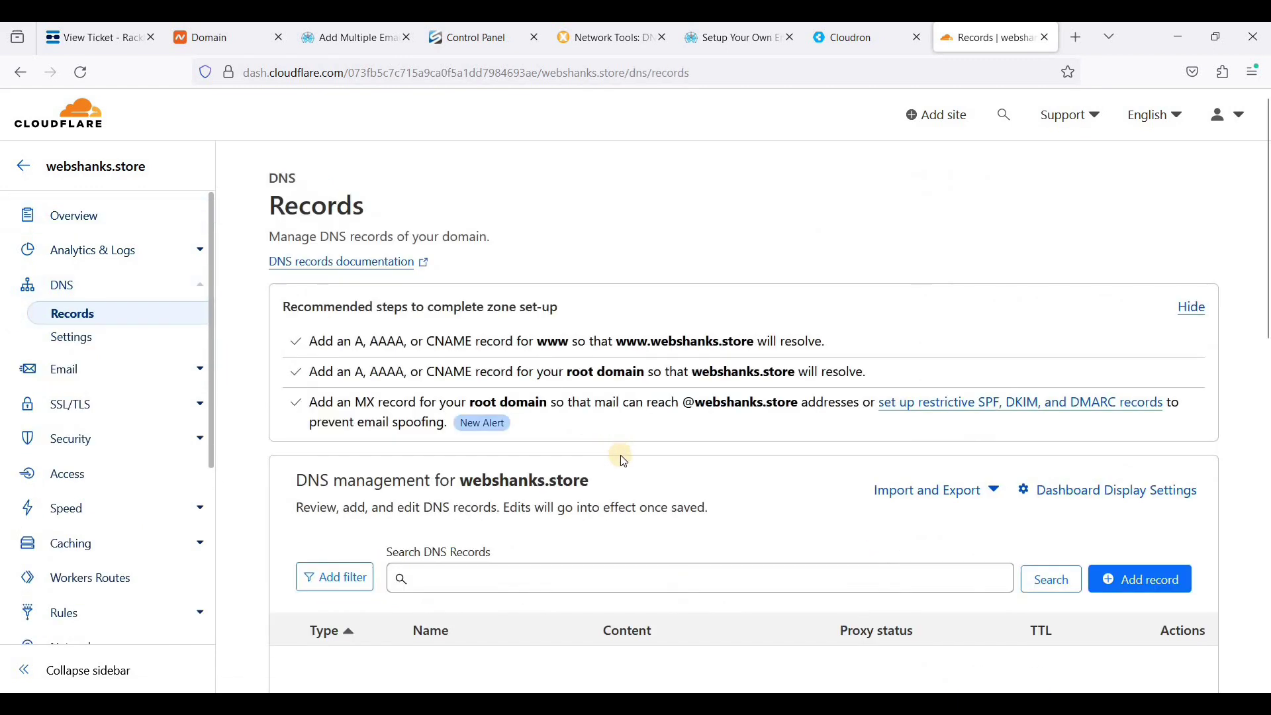
scroll(623, 461, "down", 7)
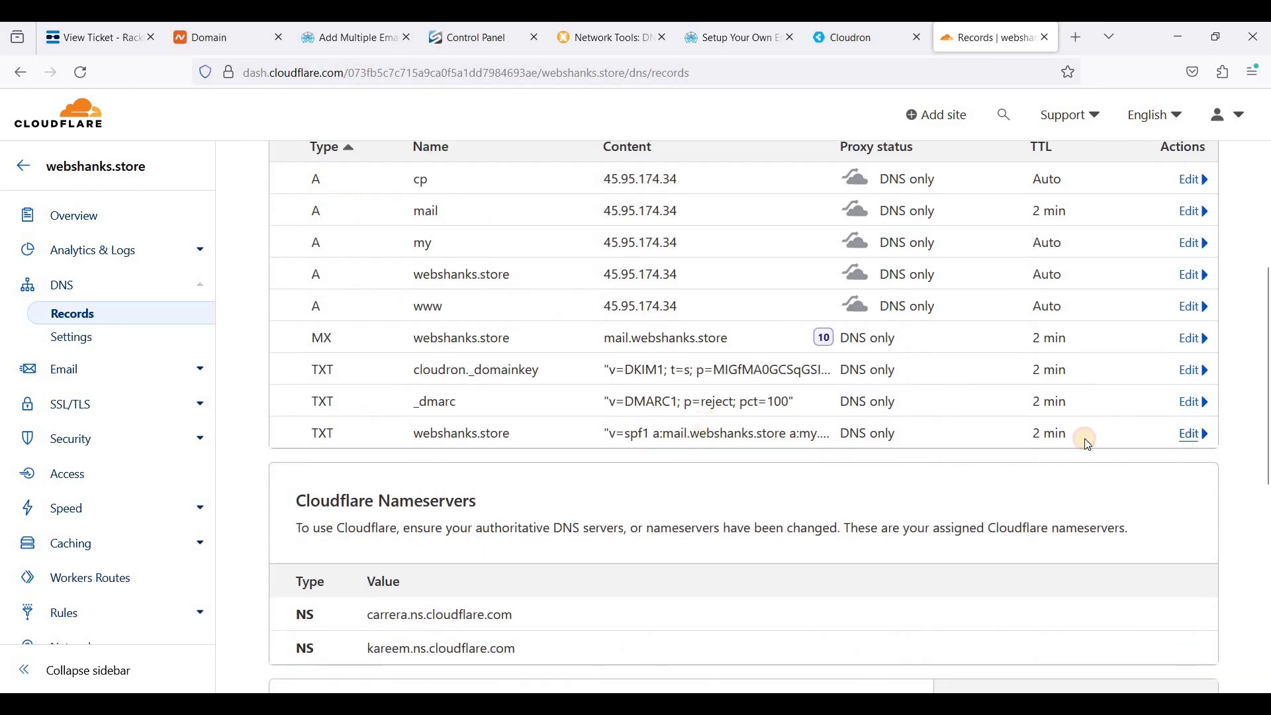
left_click(1089, 443)
left_click(599, 578)
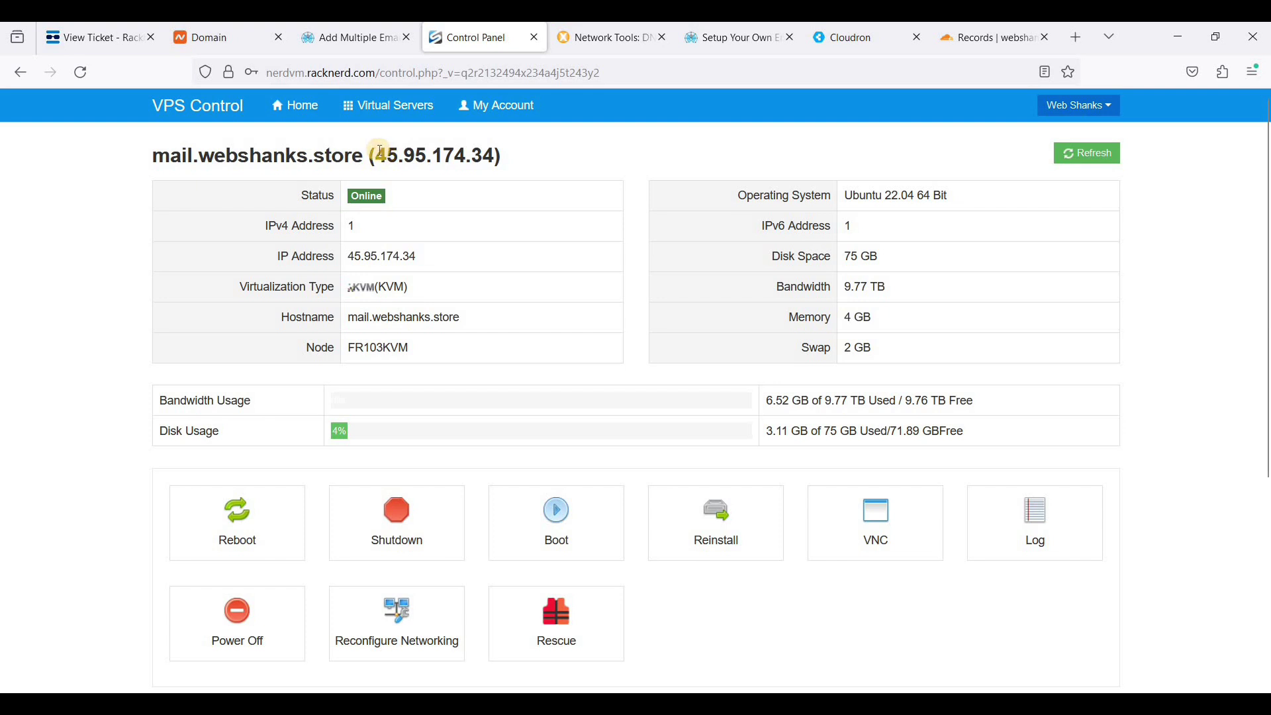
- Add ip6:2a01:7a7:2:3343::f67:30f7 from the VPS panel to the SPF record and save it
left_click_drag(498, 156, 376, 156)
key("ctrl+c")
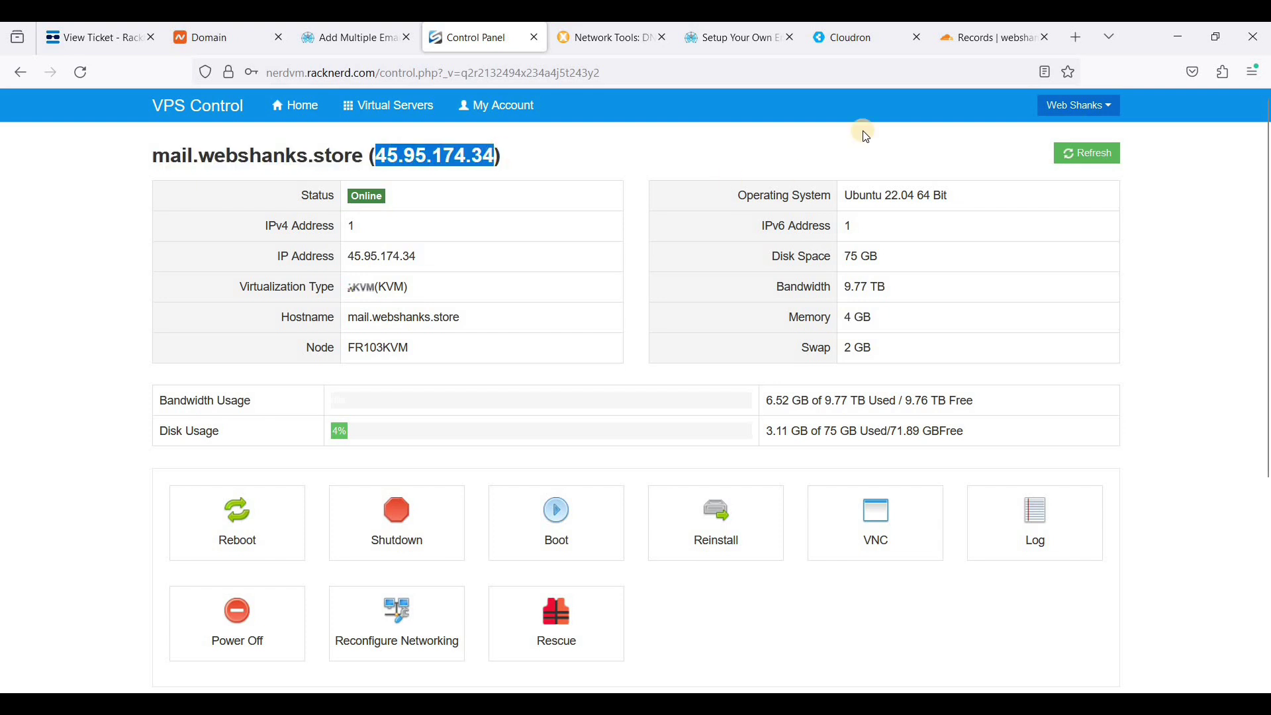
left_click(958, 43)
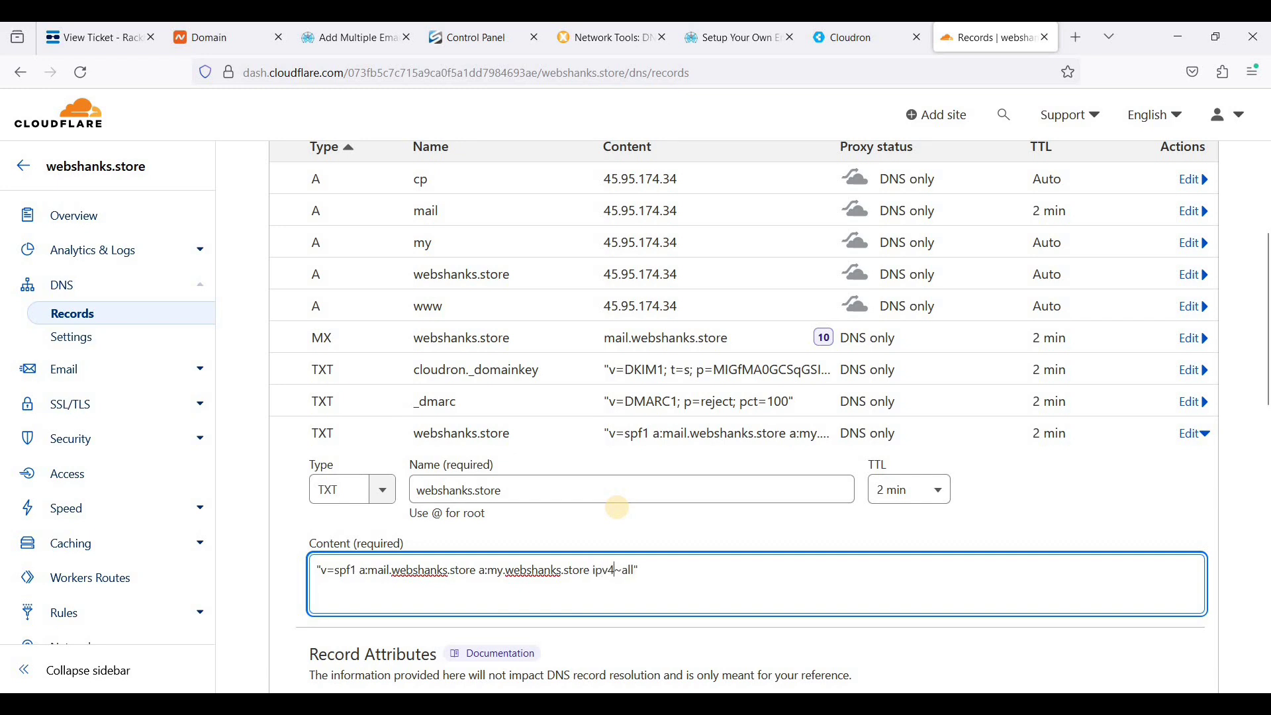
type(":")
key("ctrl+v")
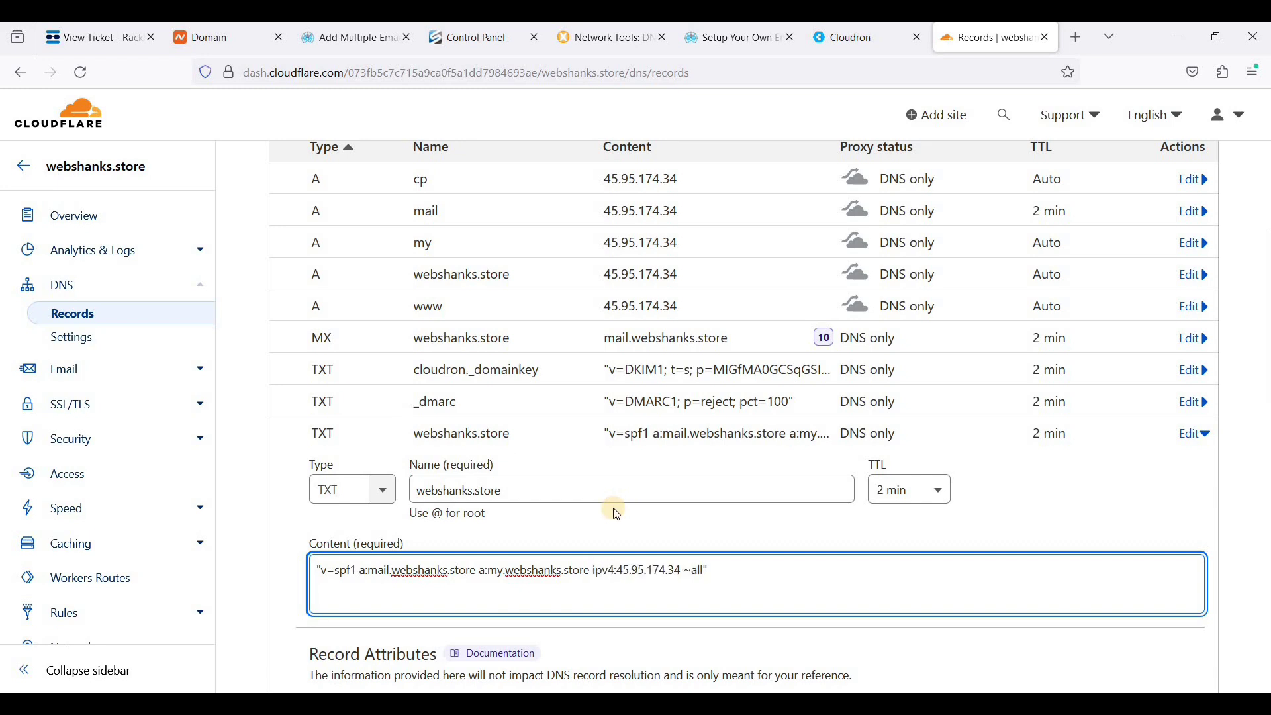
left_click(484, 39)
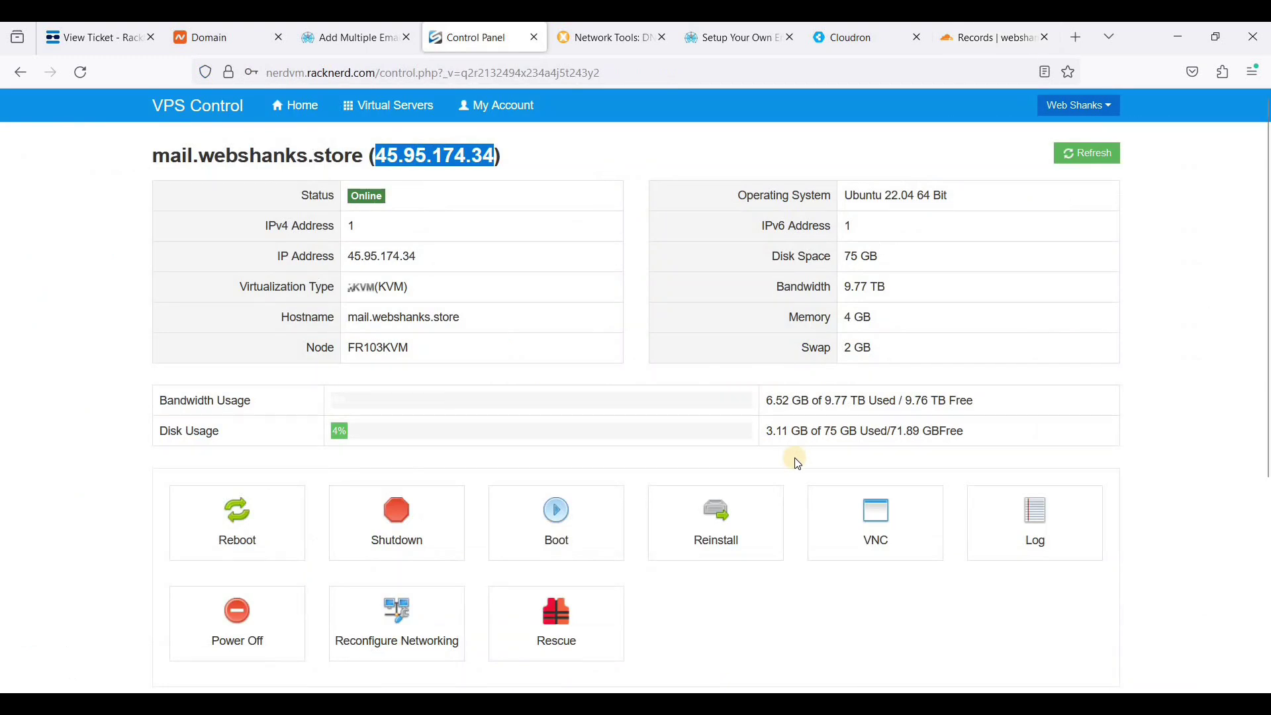
scroll(795, 457, "down", 5)
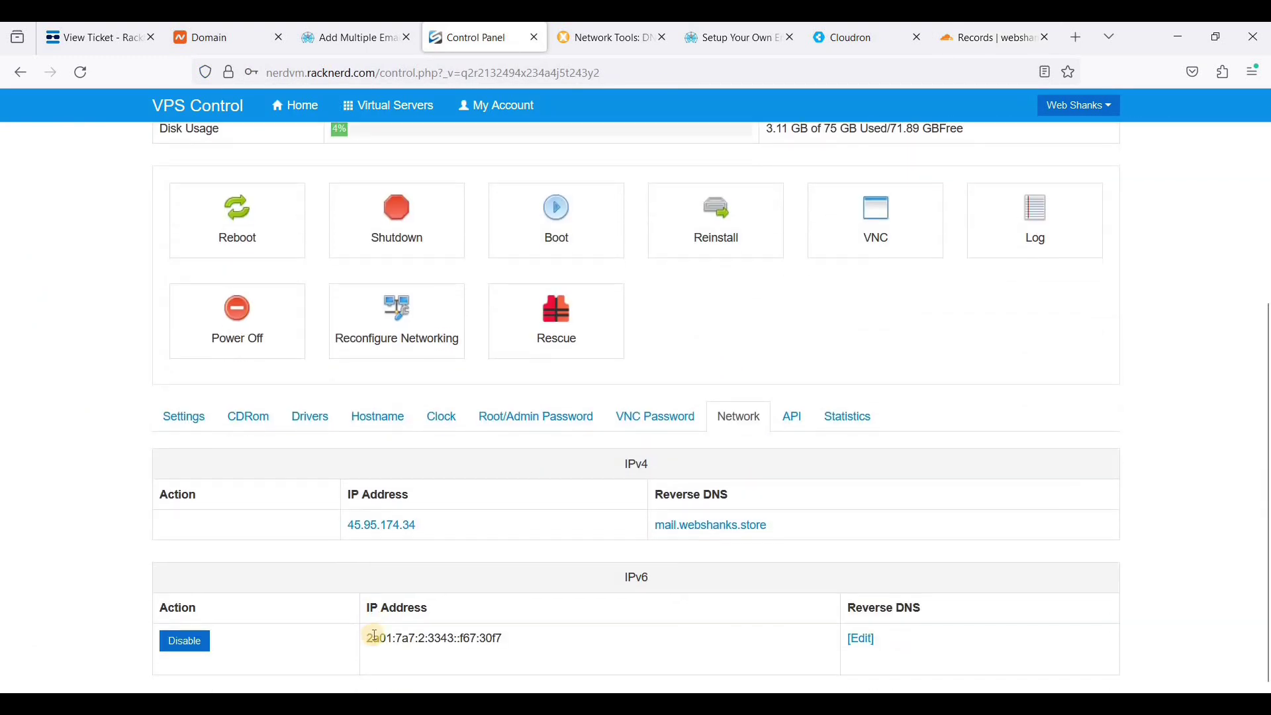
left_click_drag(375, 637, 507, 634)
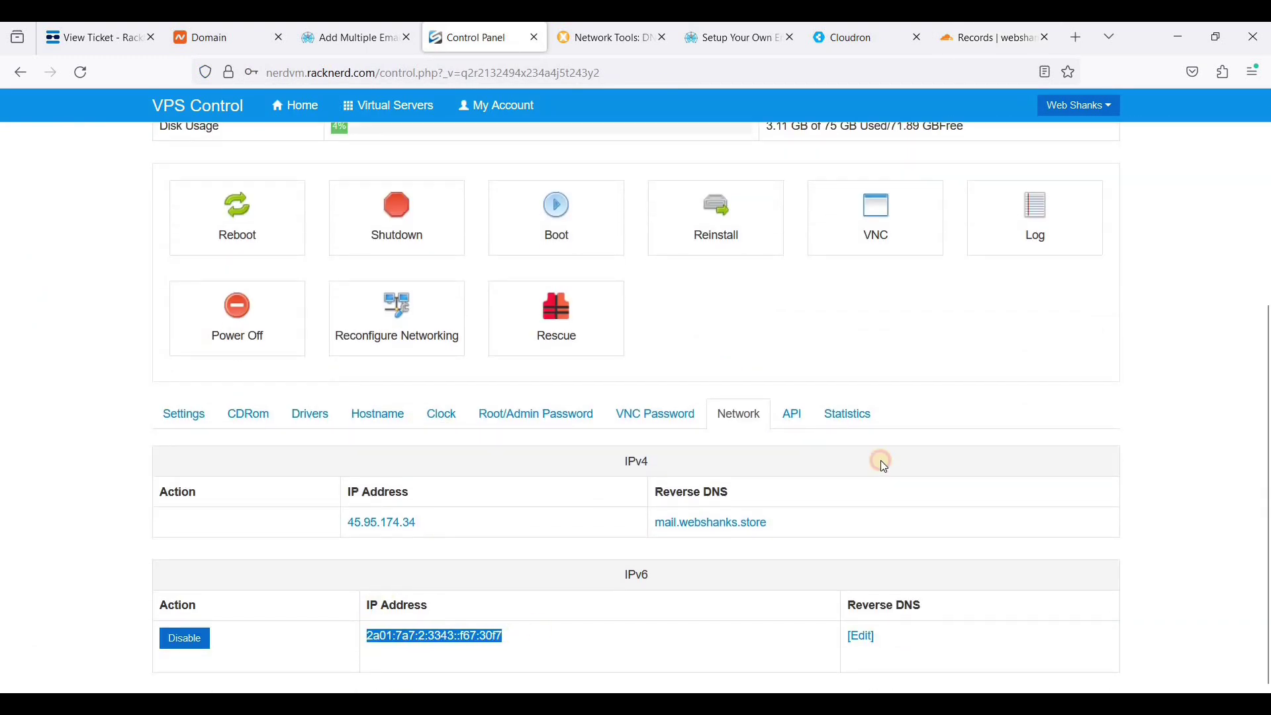
left_click(993, 39)
left_click(649, 589)
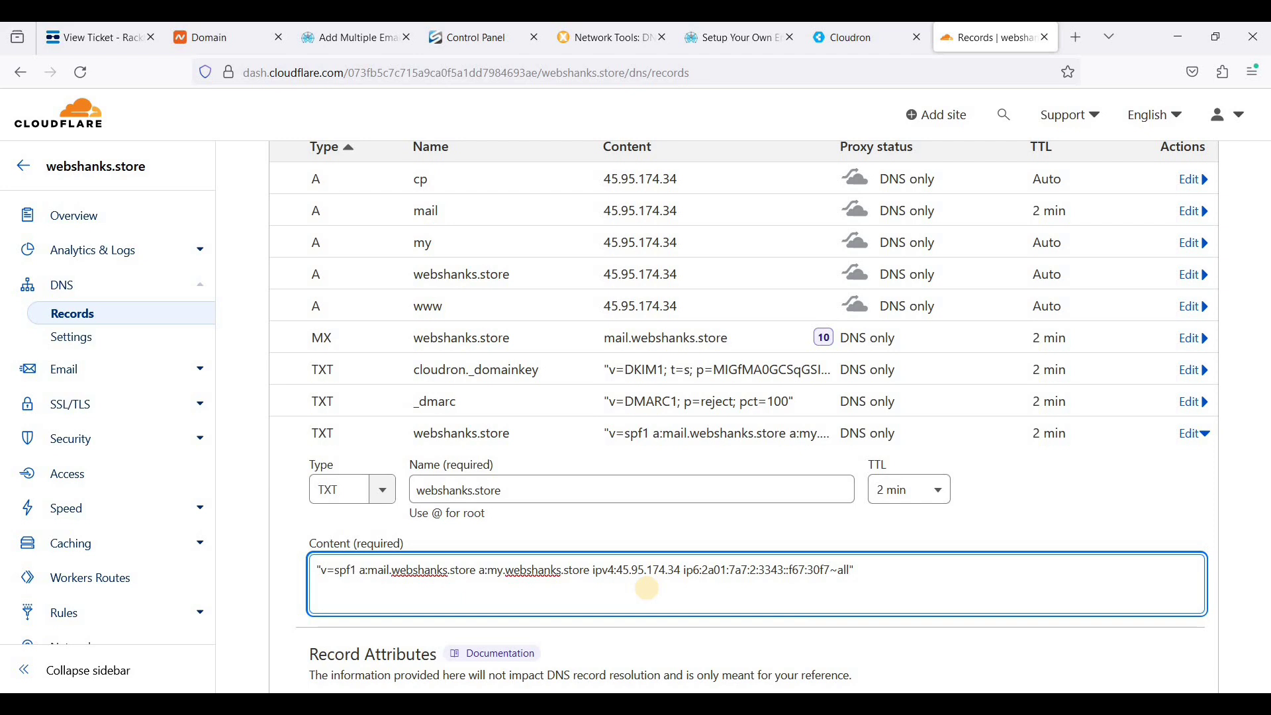
scroll(756, 512, "down", 3)
left_click(1175, 635)
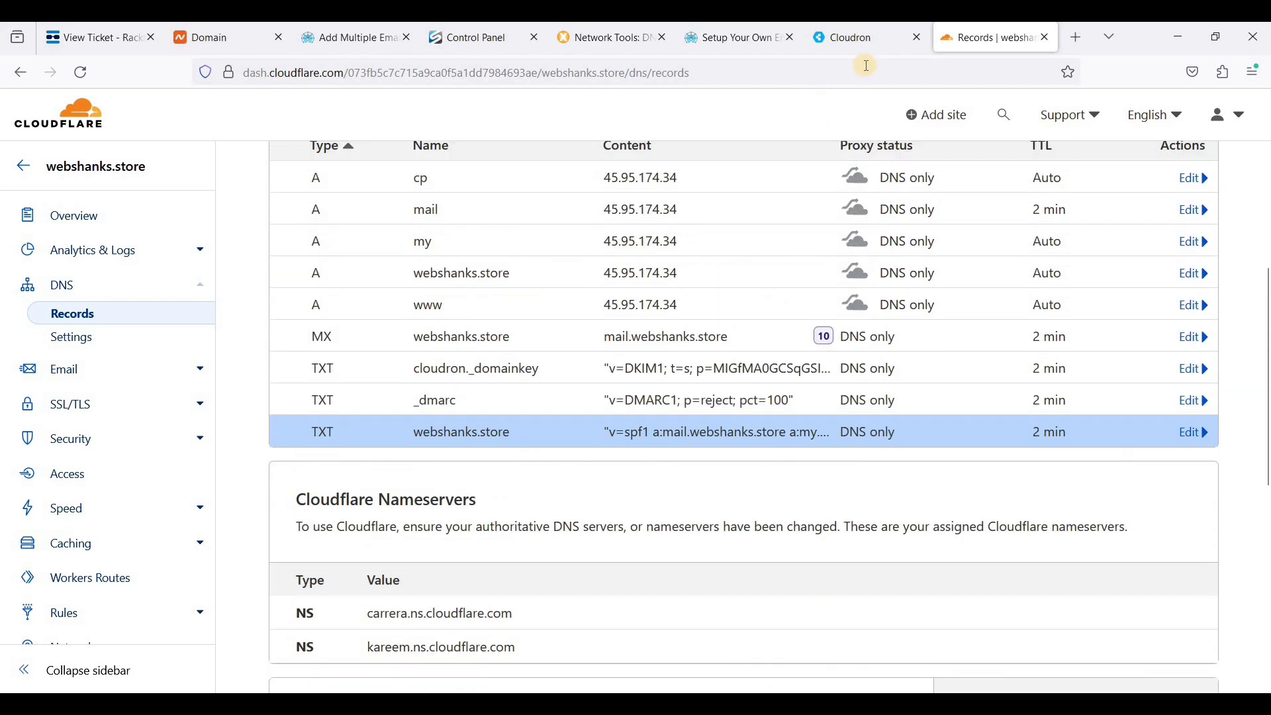
- Check Cloudron's all-green email status, then go to the App Store's Cloudron.io login
left_click(861, 40)
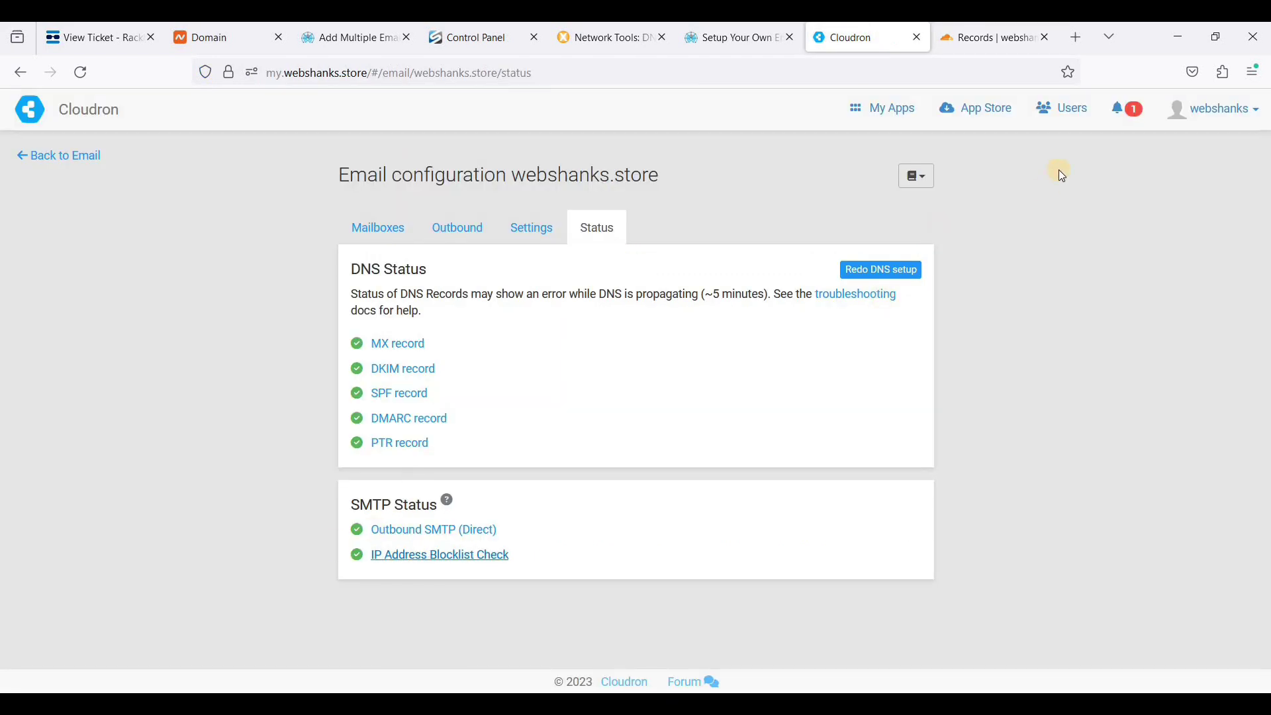
left_click(973, 114)
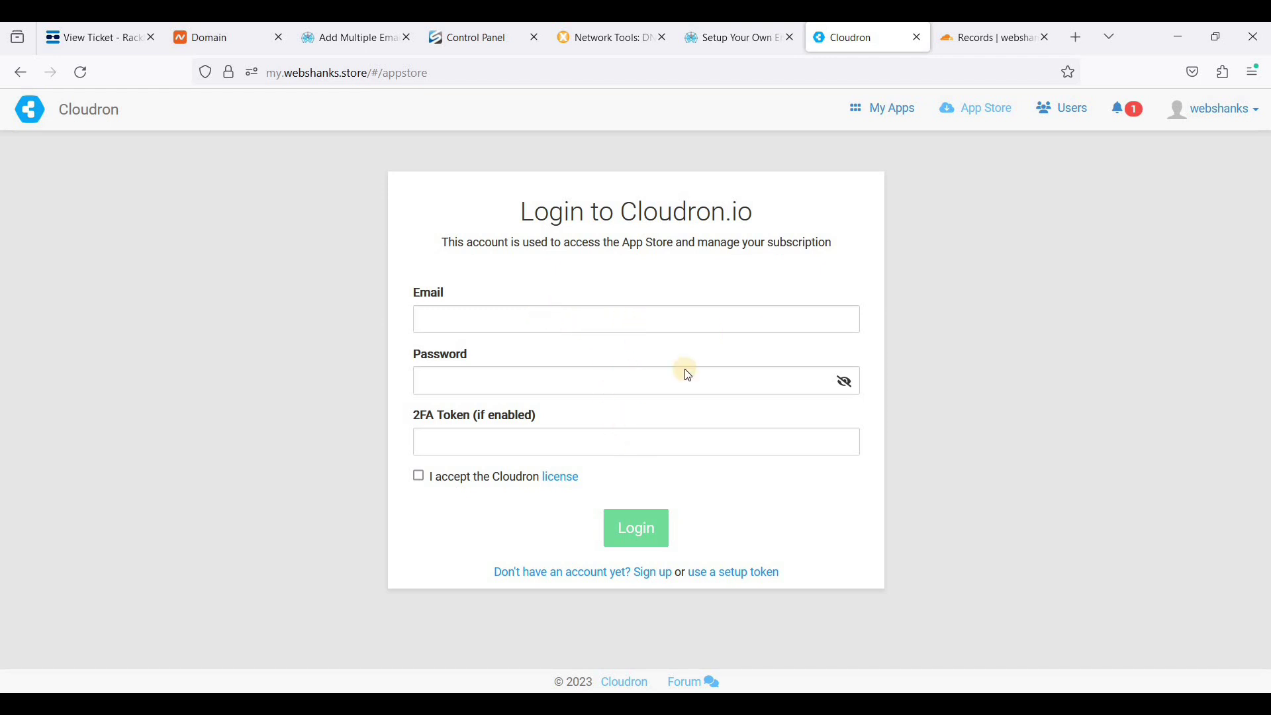
- Log in to Cloudron.io with the account email and saved password, accepting the Cloudron license
left_click(522, 315)
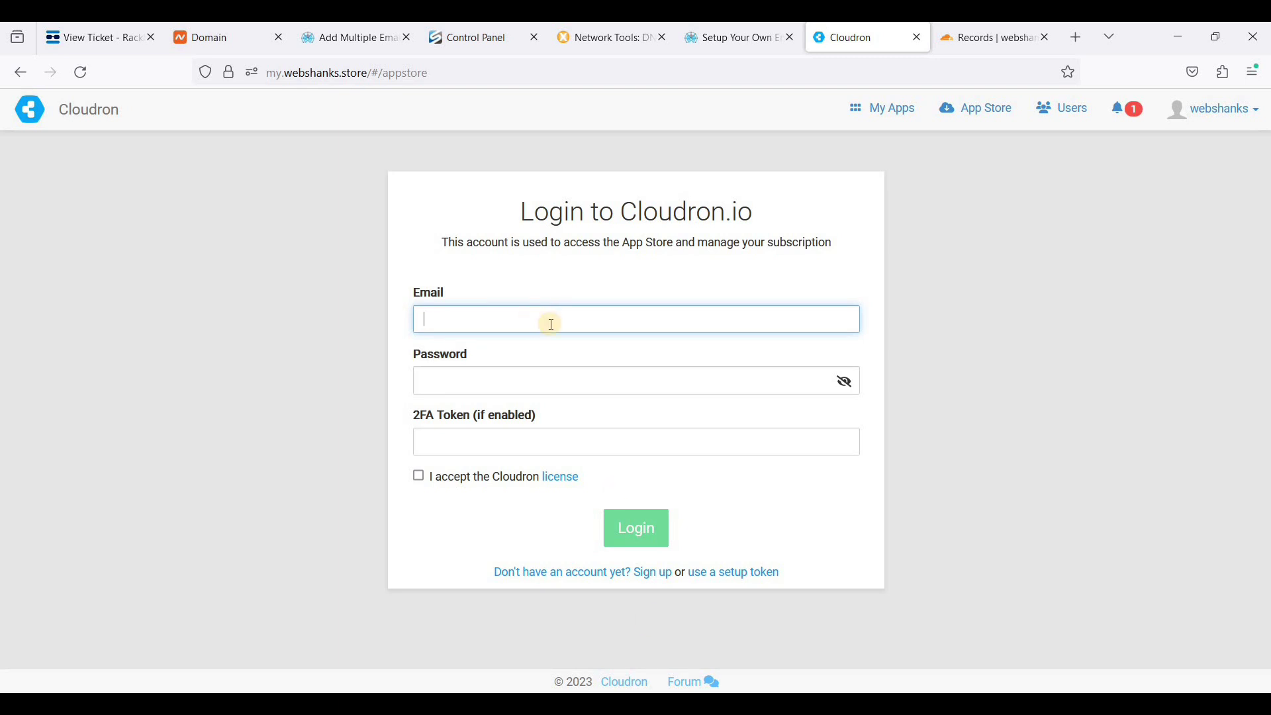
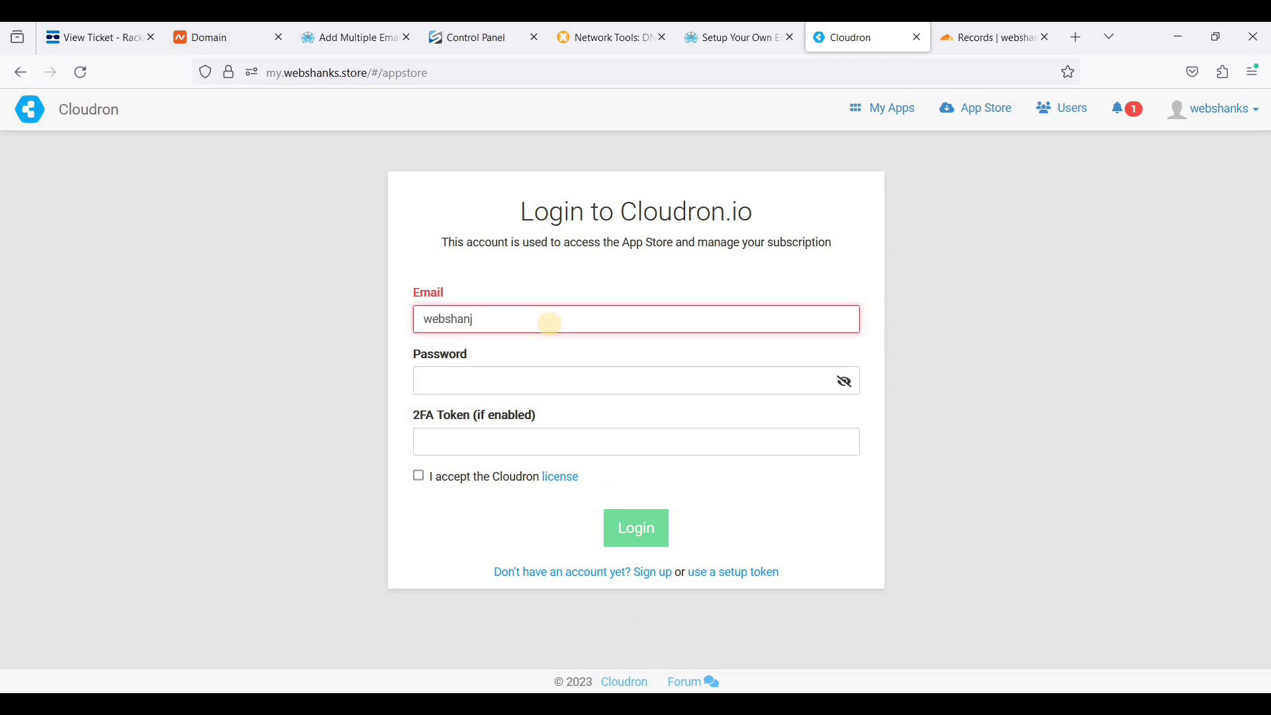
key("Tab")
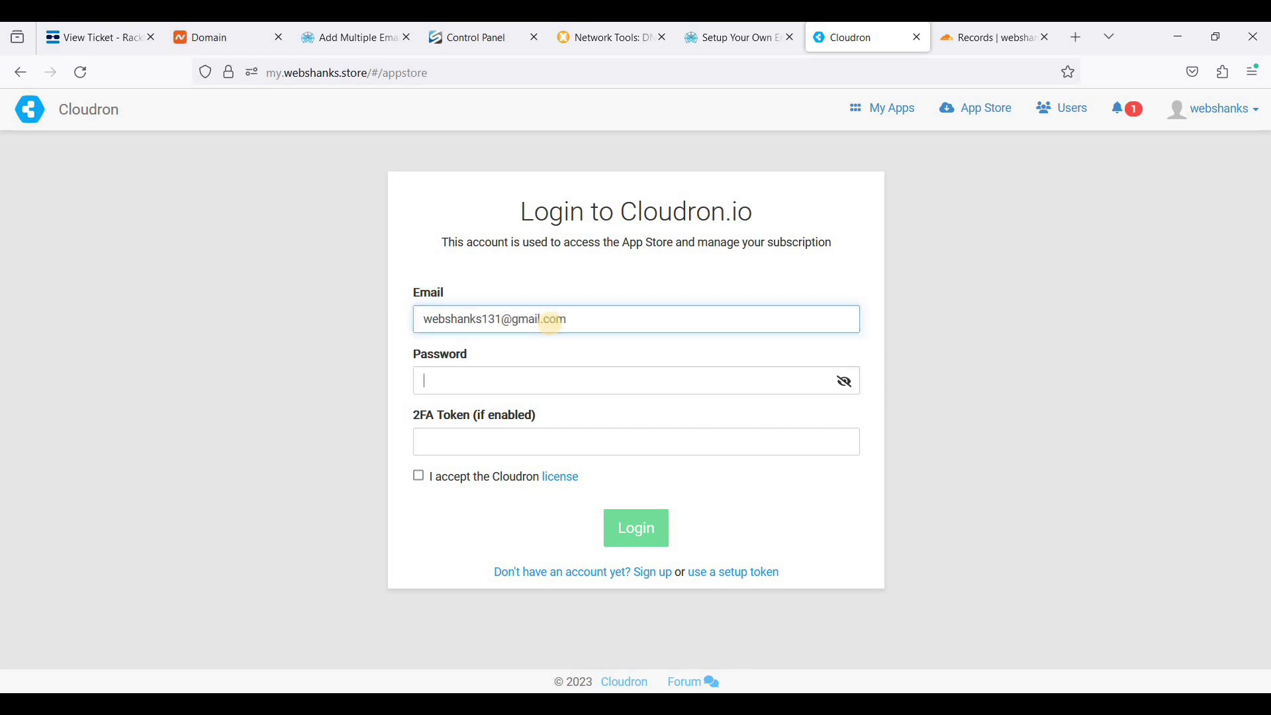
left_click(664, 443)
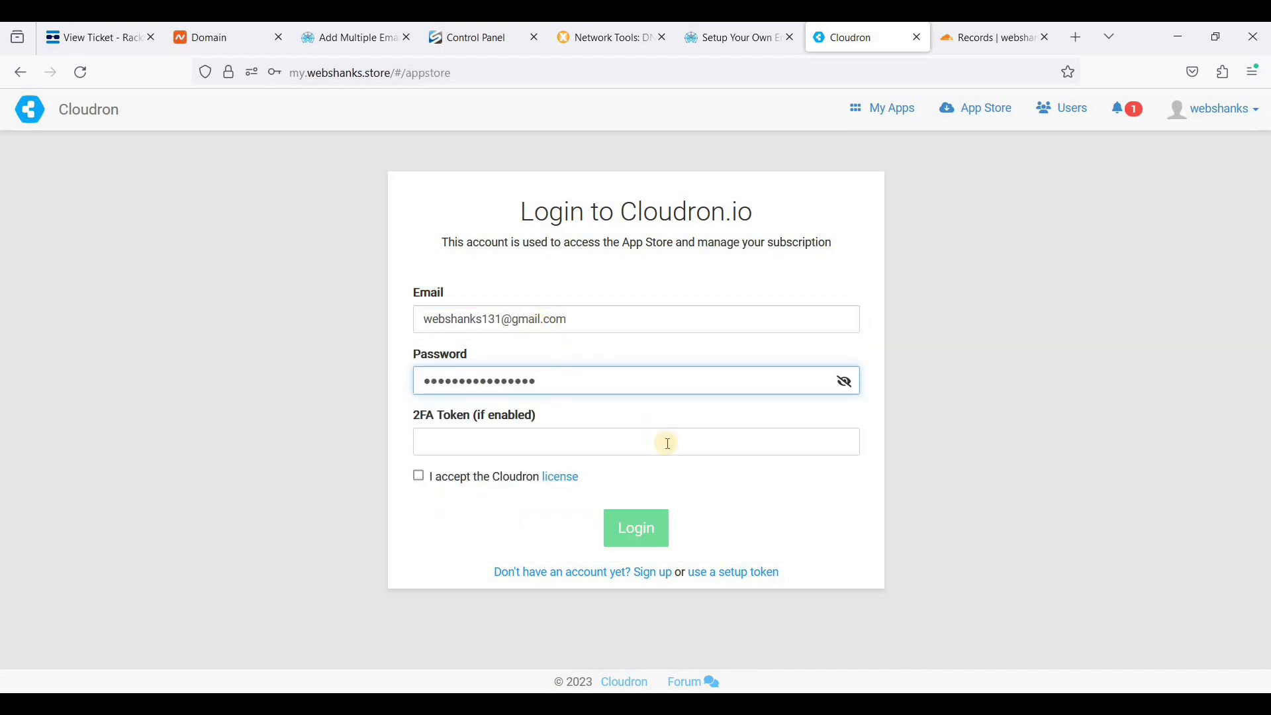
left_click(501, 480)
left_click(655, 540)
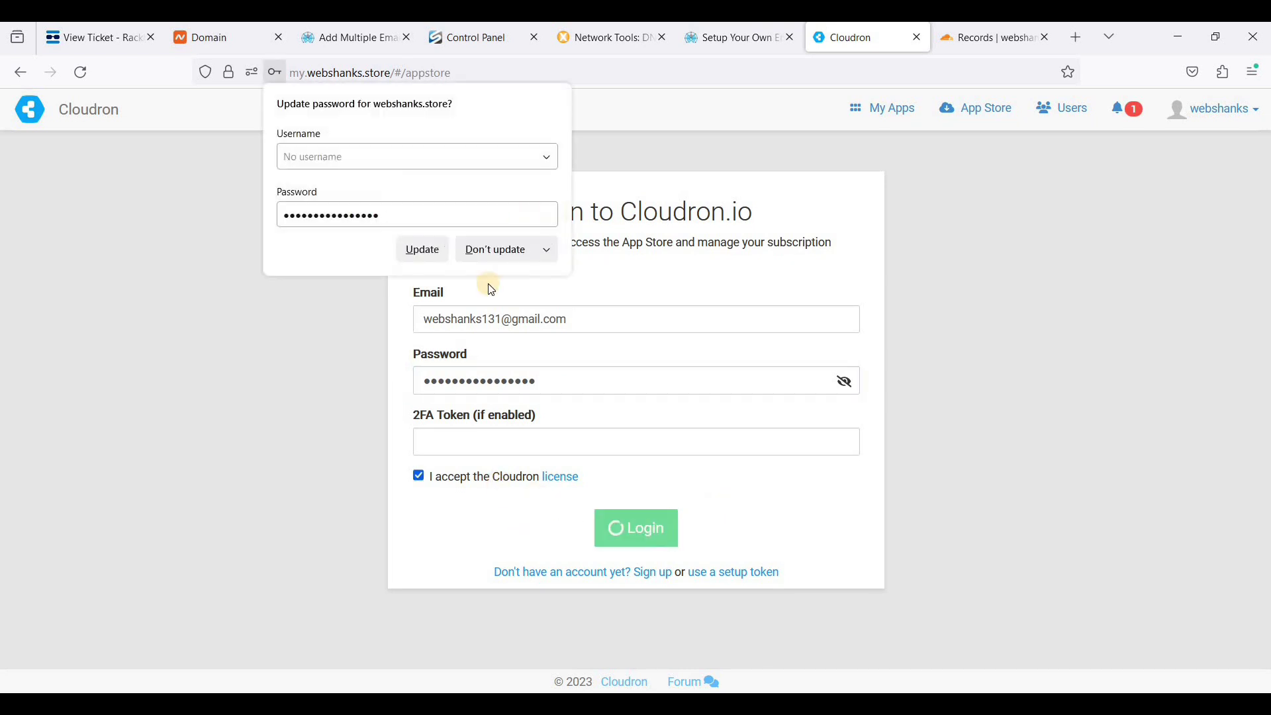
left_click(490, 250)
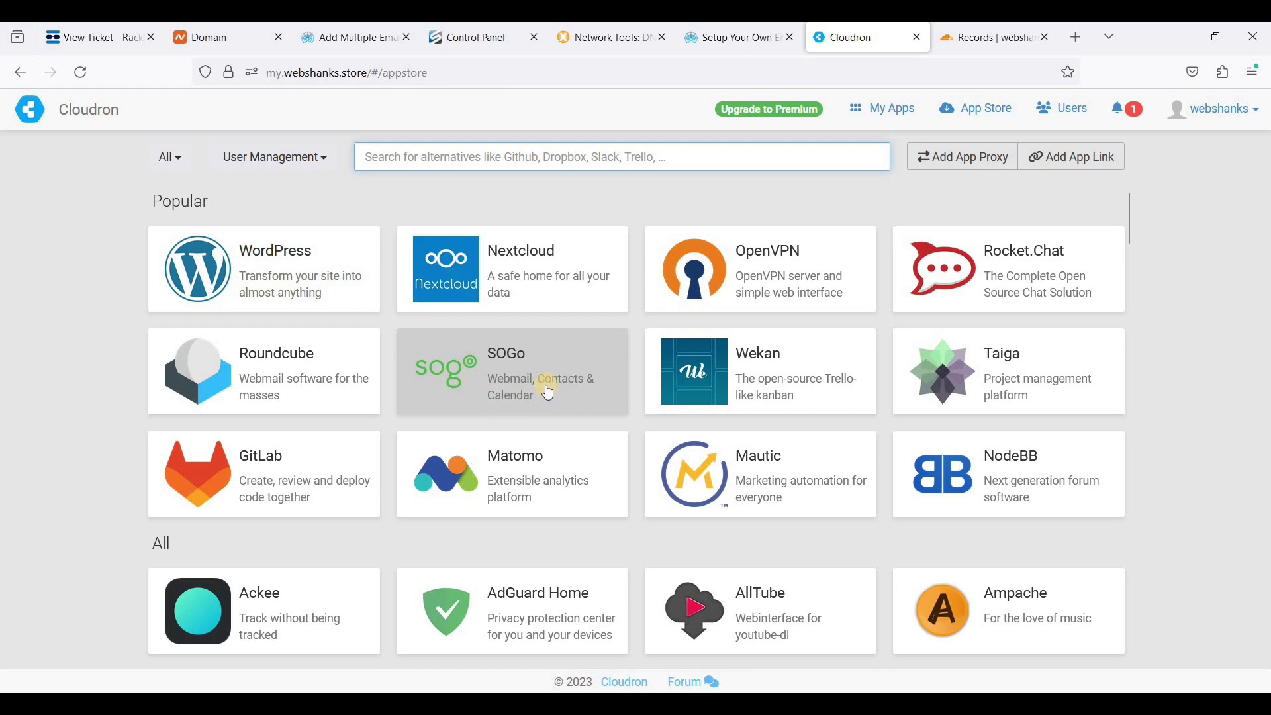
- Install SOGo from the App Store at the bare webshanks.store domain with an empty location
left_click(562, 427)
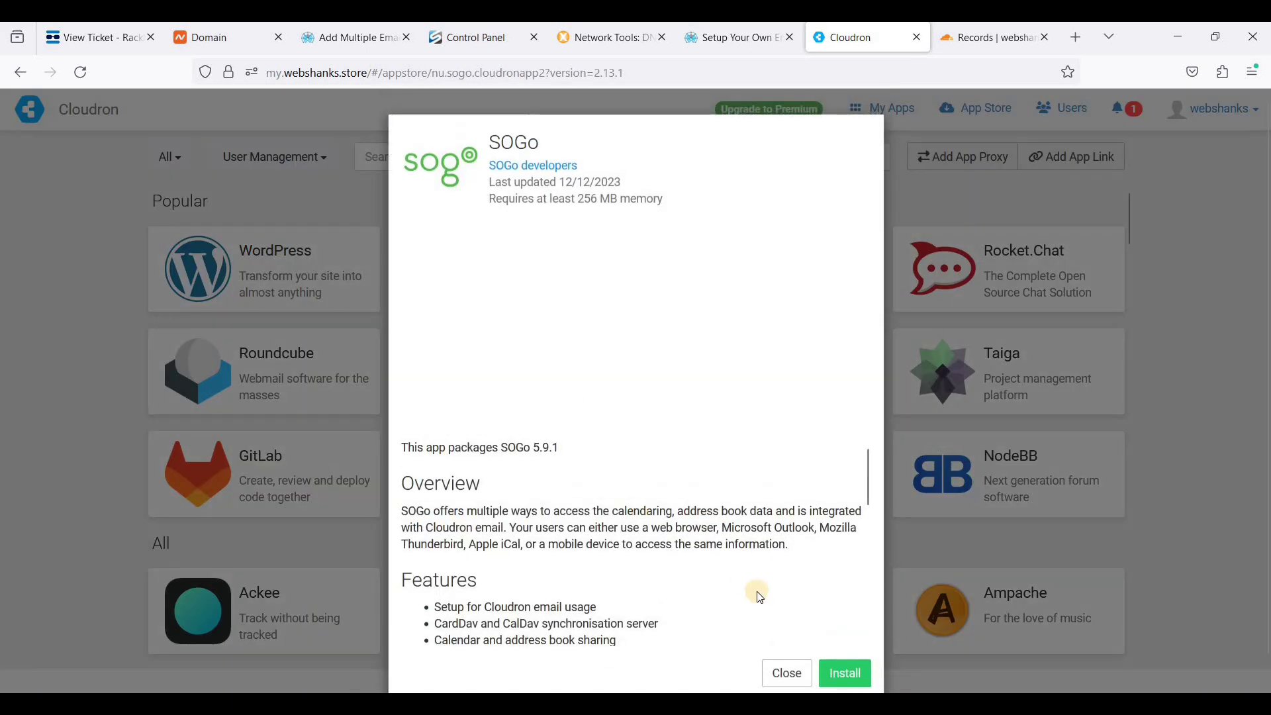
scroll(739, 574, "down", 3)
left_click(849, 677)
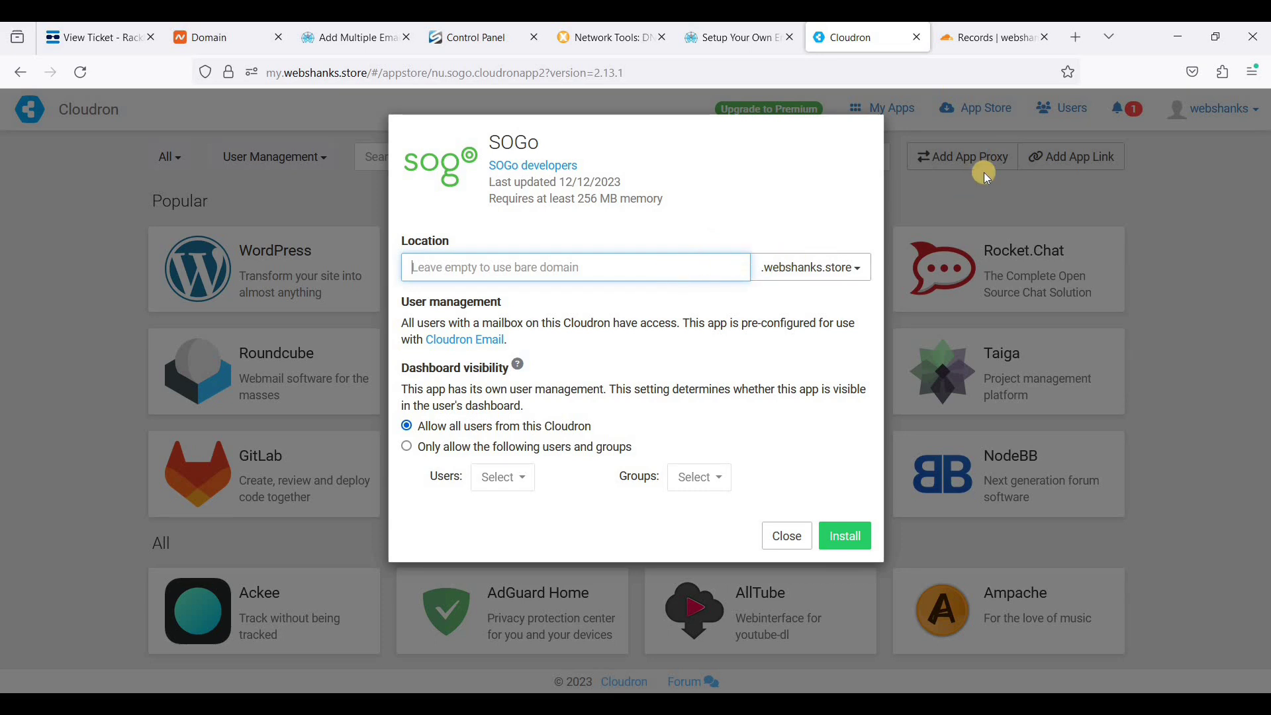
left_click(979, 37)
scroll(616, 331, "up", 1)
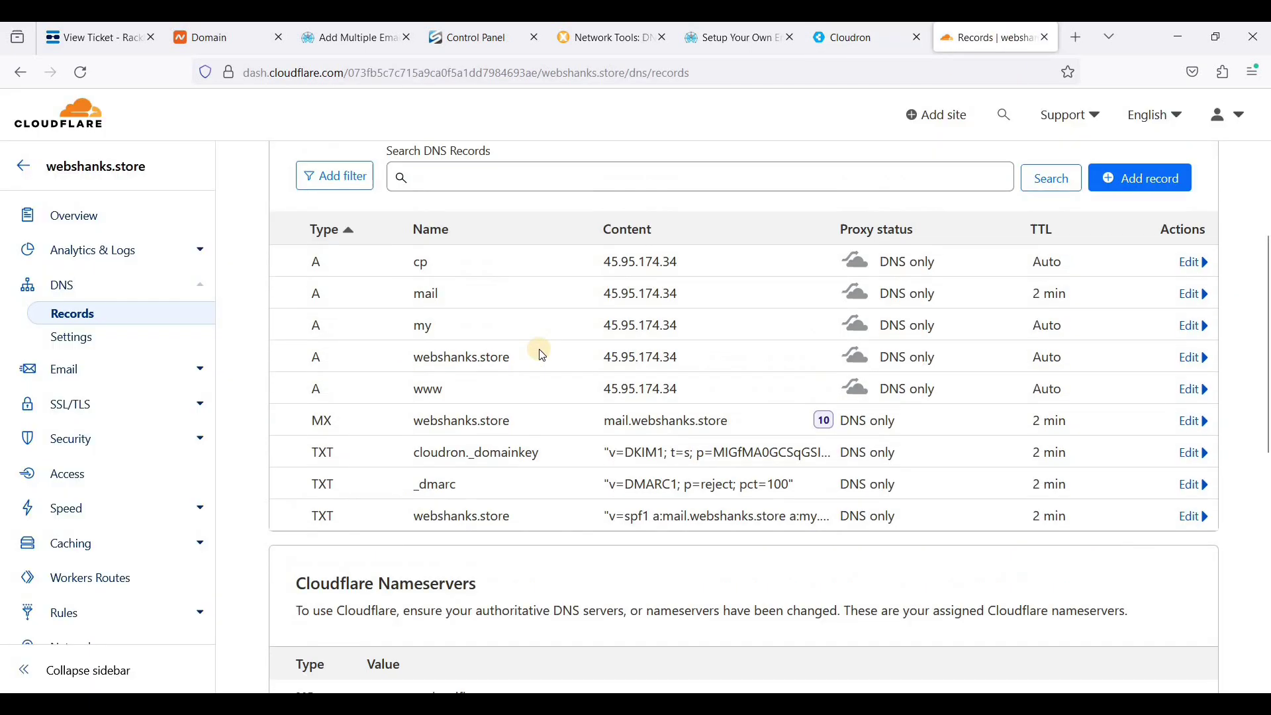
left_click_drag(586, 369, 726, 363)
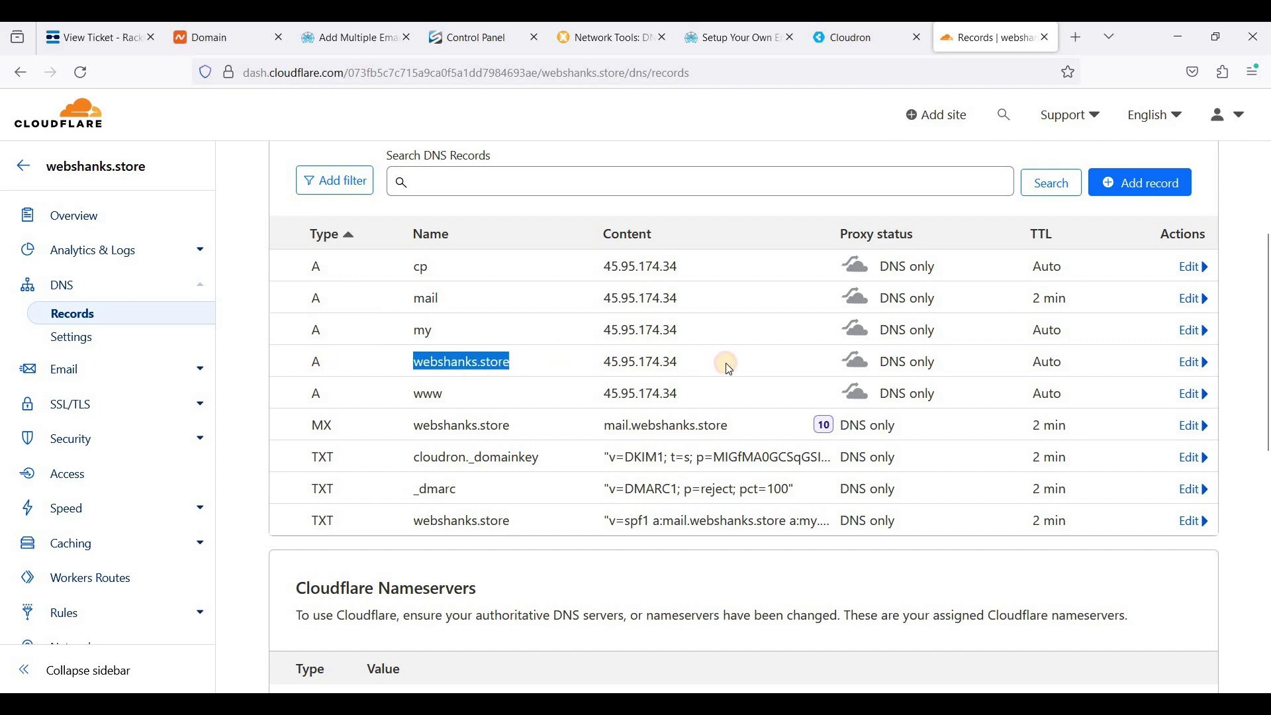
left_click(400, 361)
key("ctrl+shift+Tab")
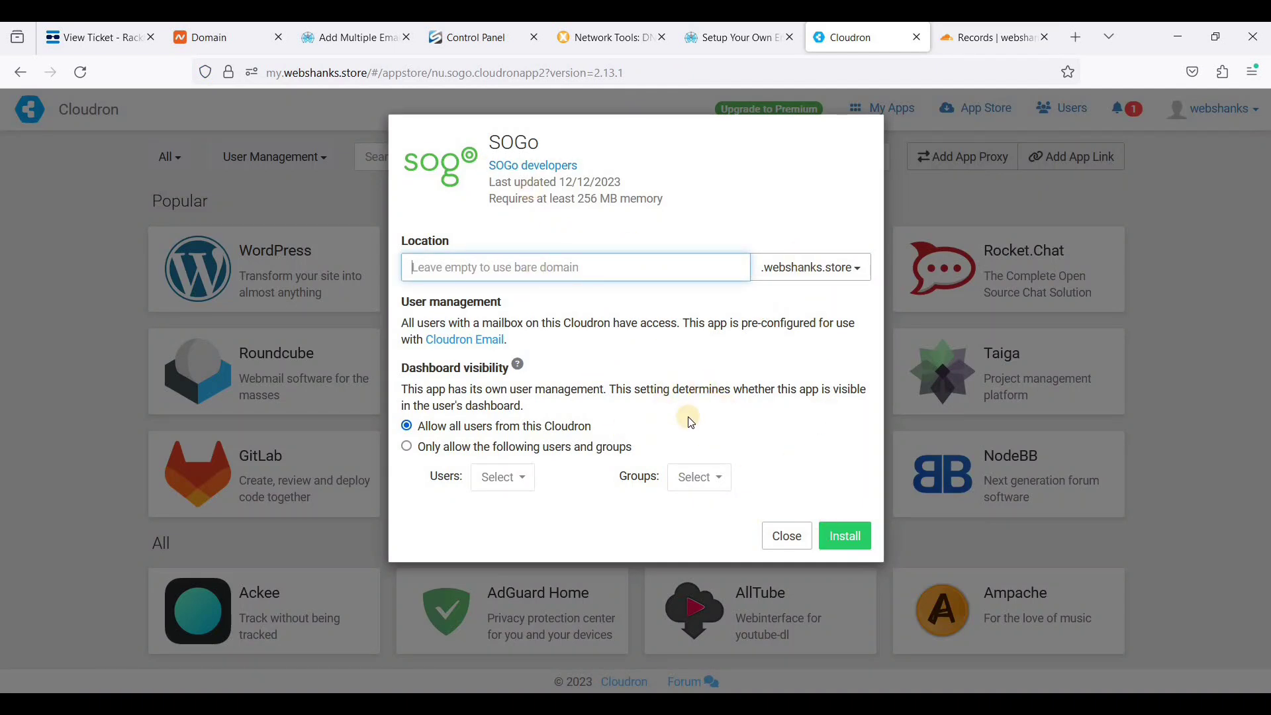
left_click(845, 536)
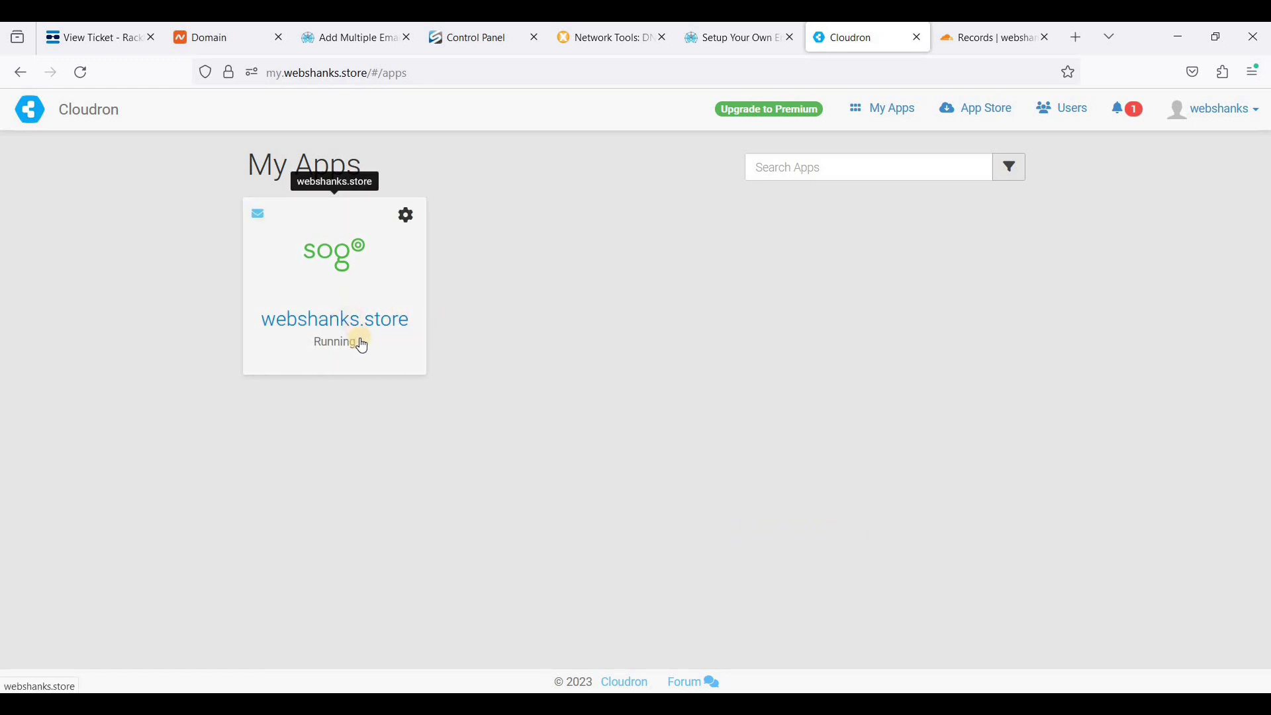
- Sign in to SOGo webmail as info using the saved mailbox password
left_click(374, 284)
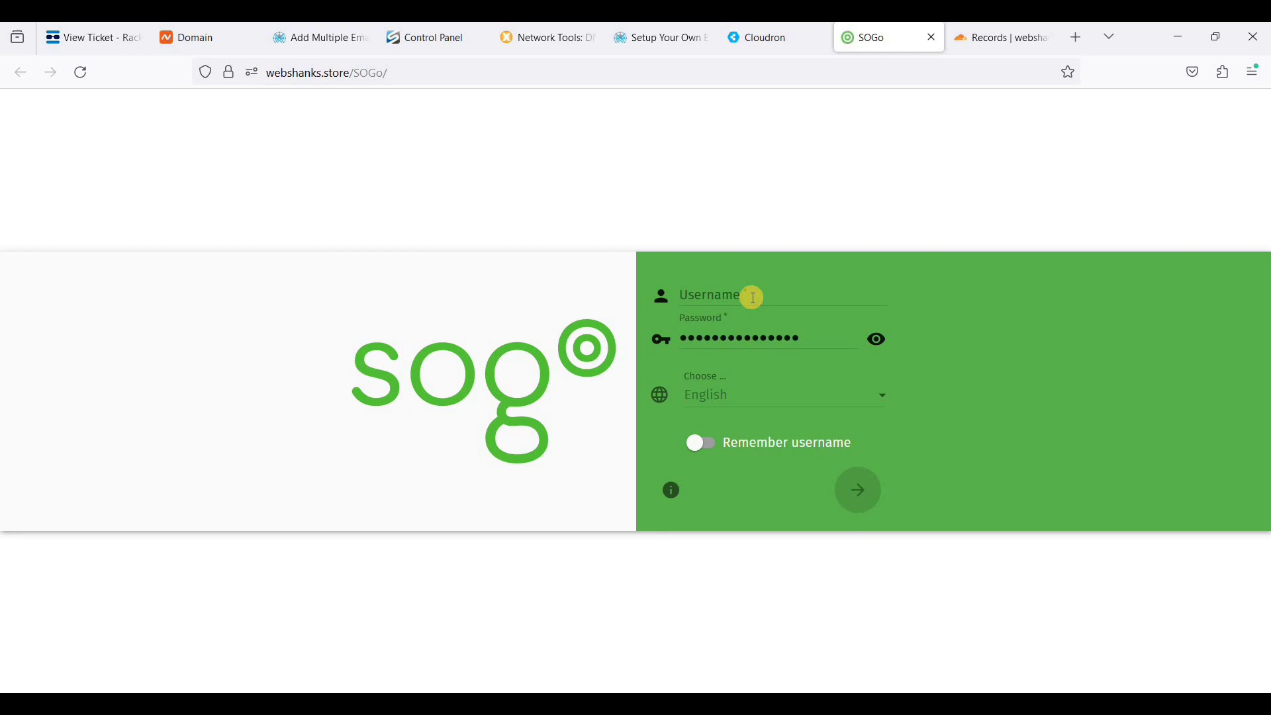
left_click(753, 298)
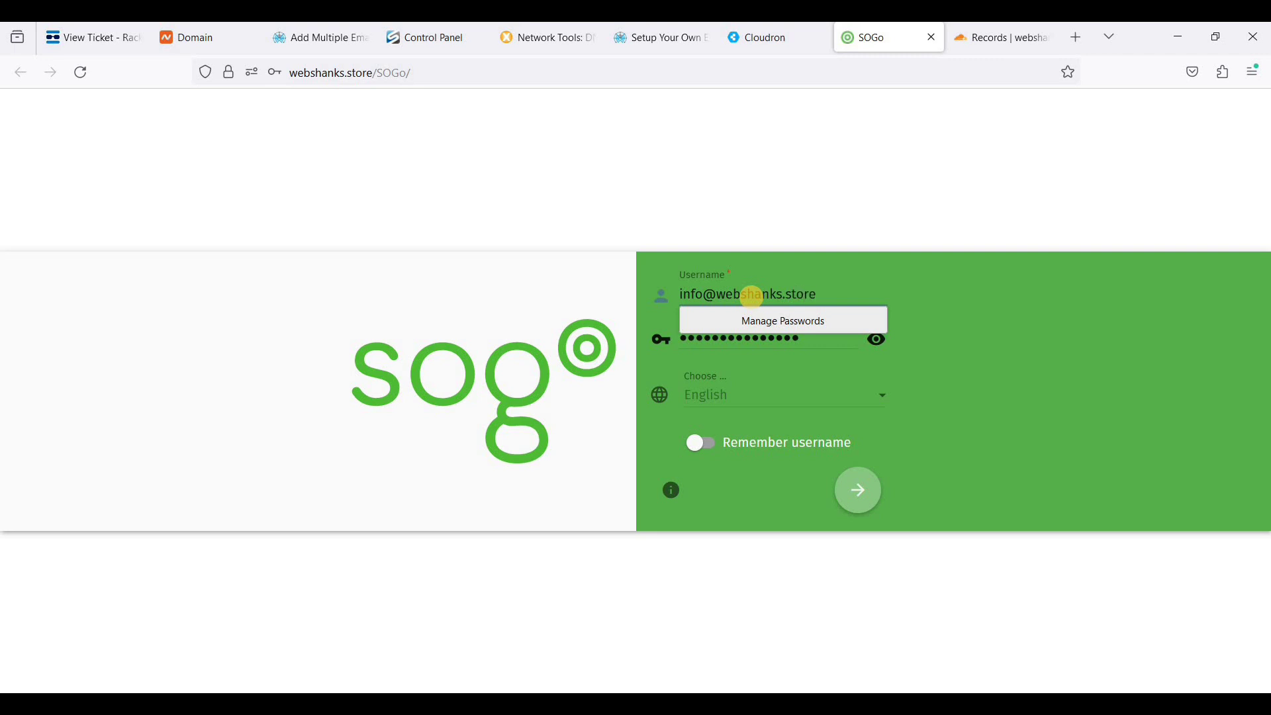
double_click(733, 352)
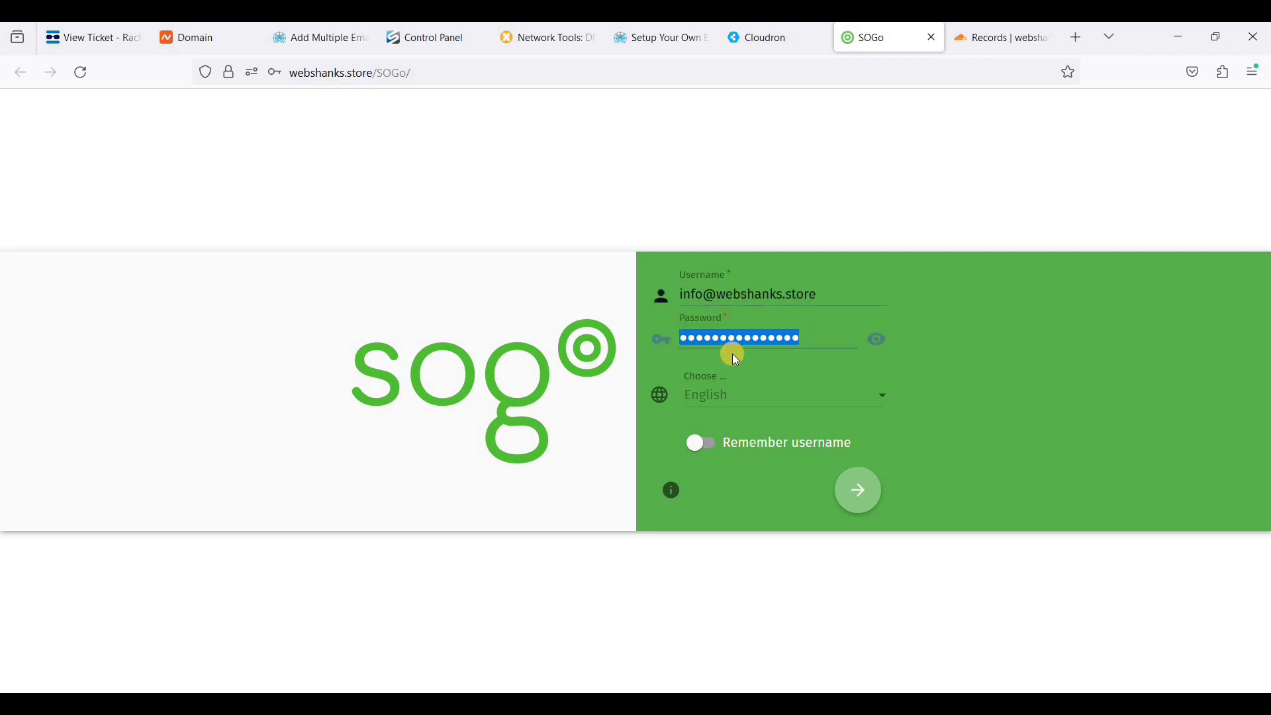
left_click(787, 348)
key("ctrl+v")
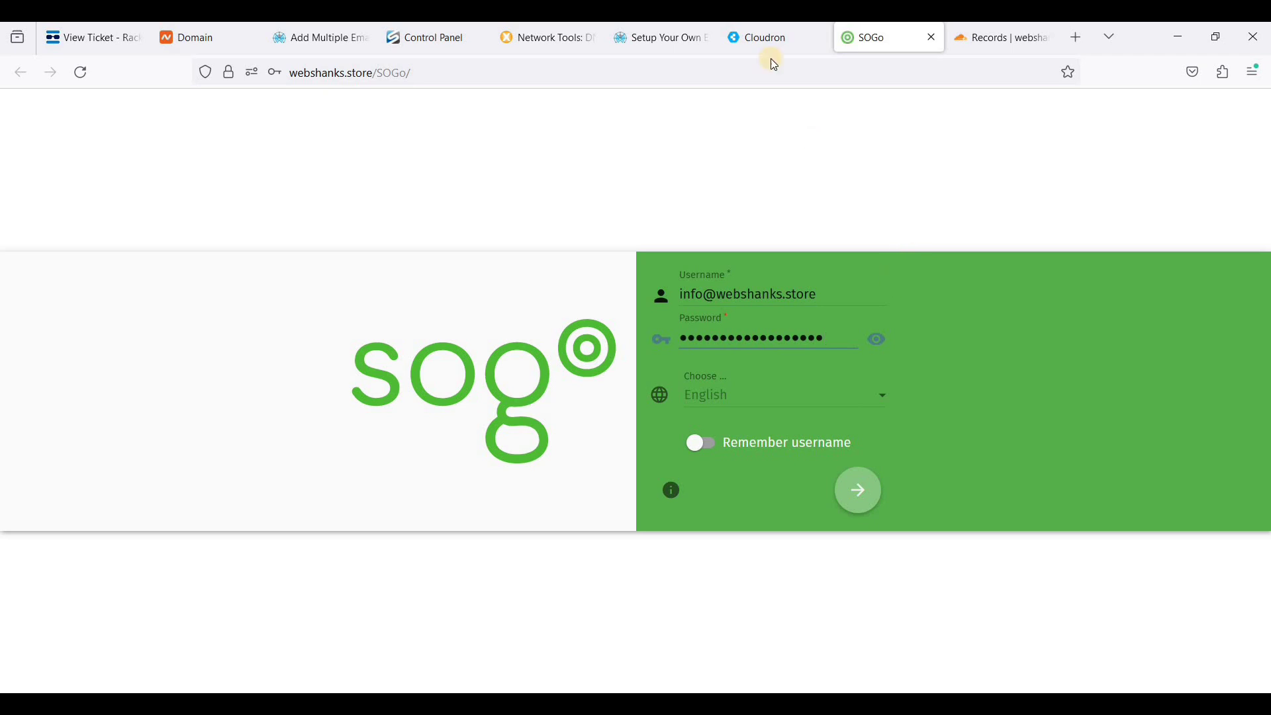
left_click(755, 37)
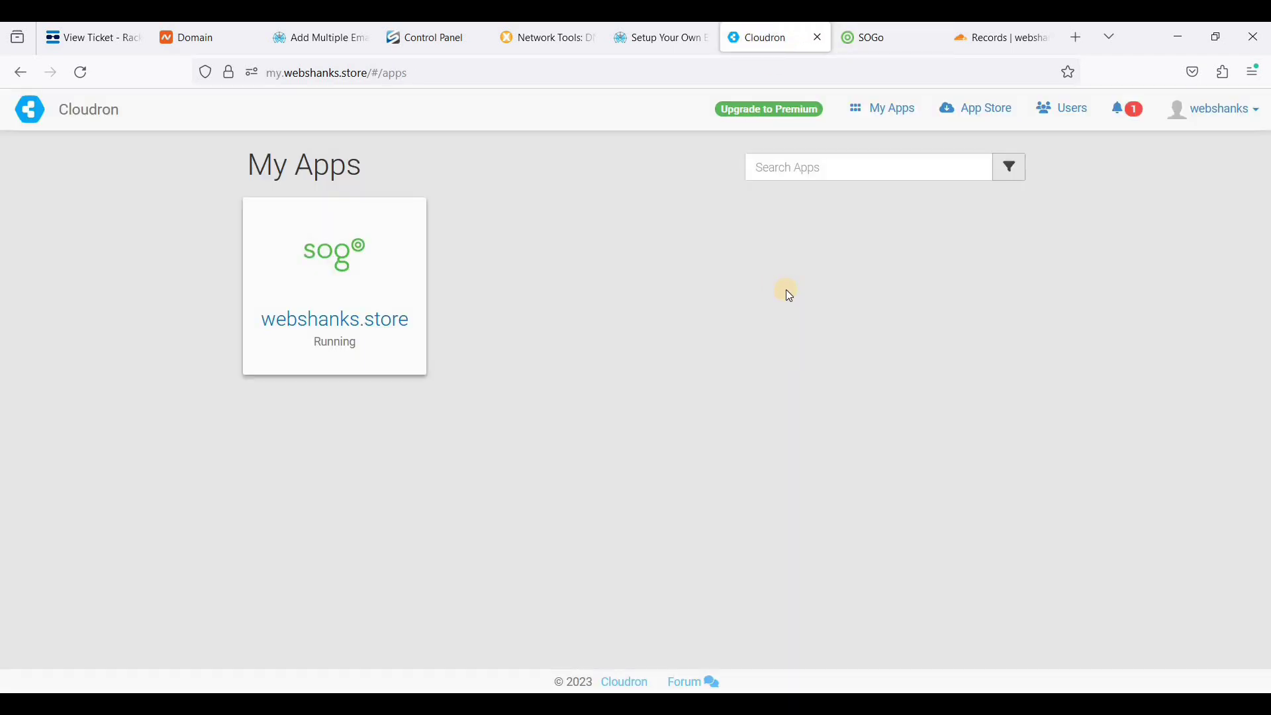
left_click(863, 39)
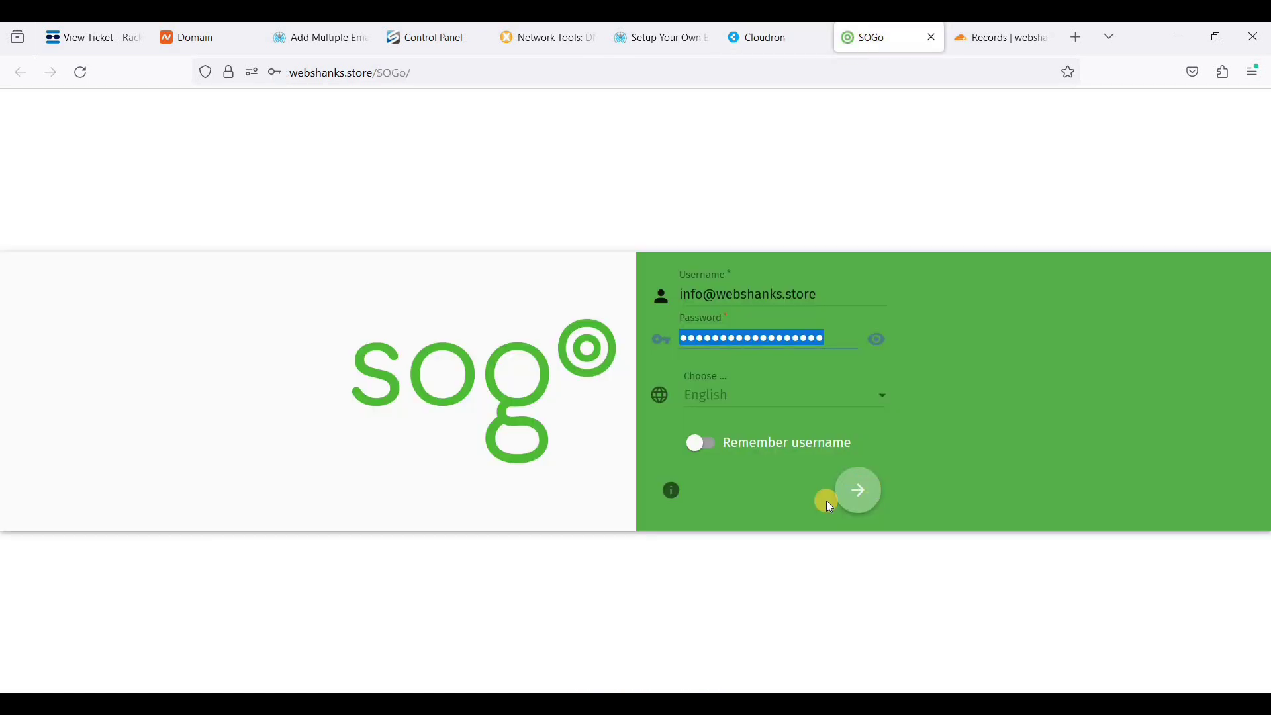
left_click(866, 499)
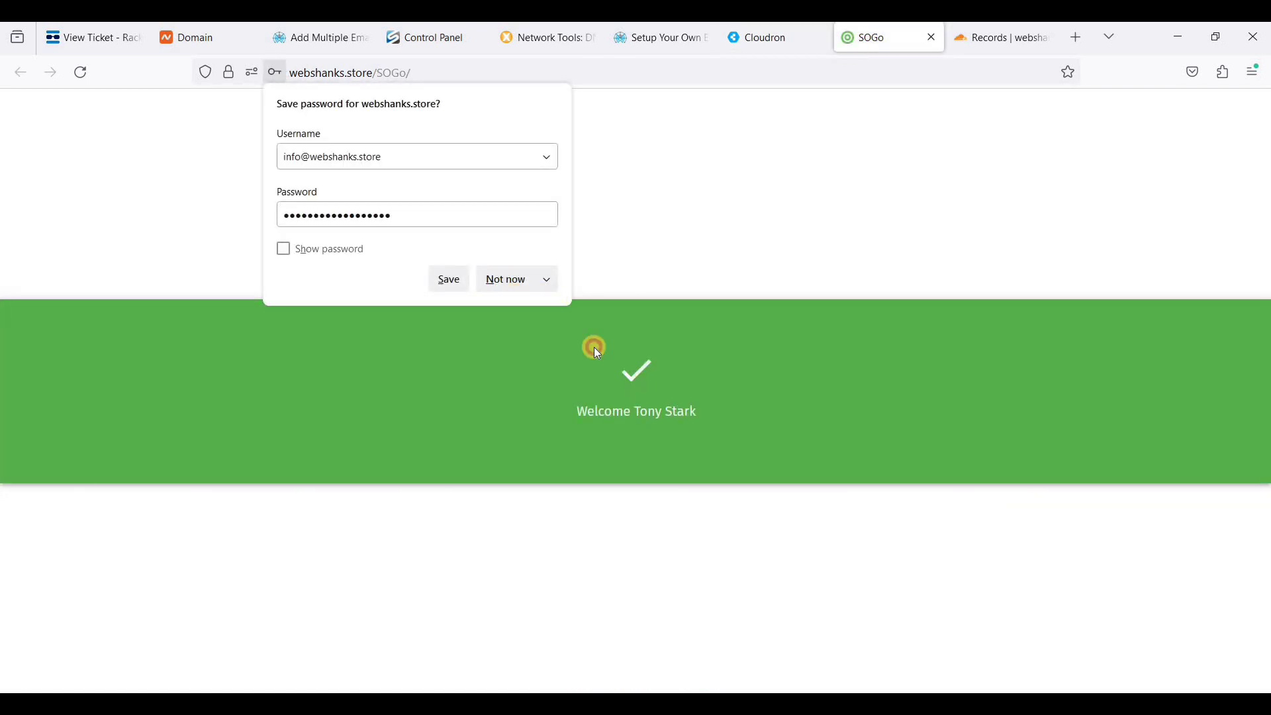
left_click(595, 350)
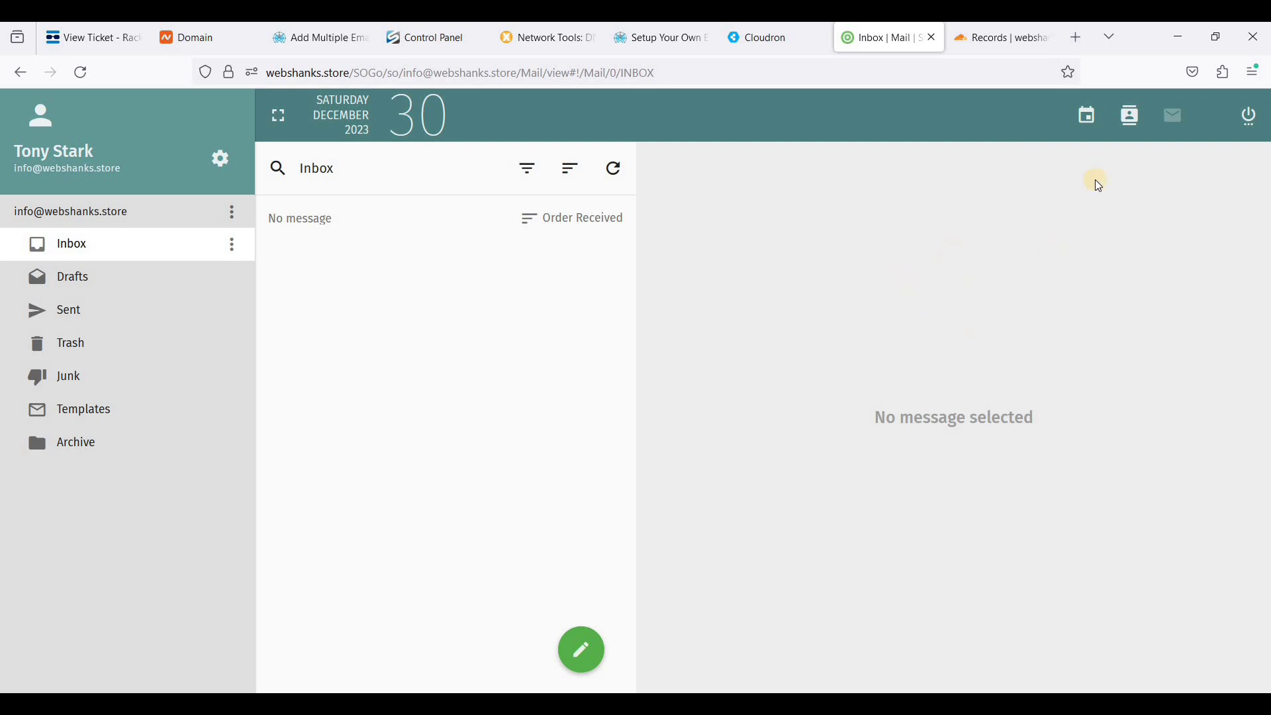
- Check the newest Cloudflare email in Gmail, then go back to the SOGo inbox
left_click(1078, 37)
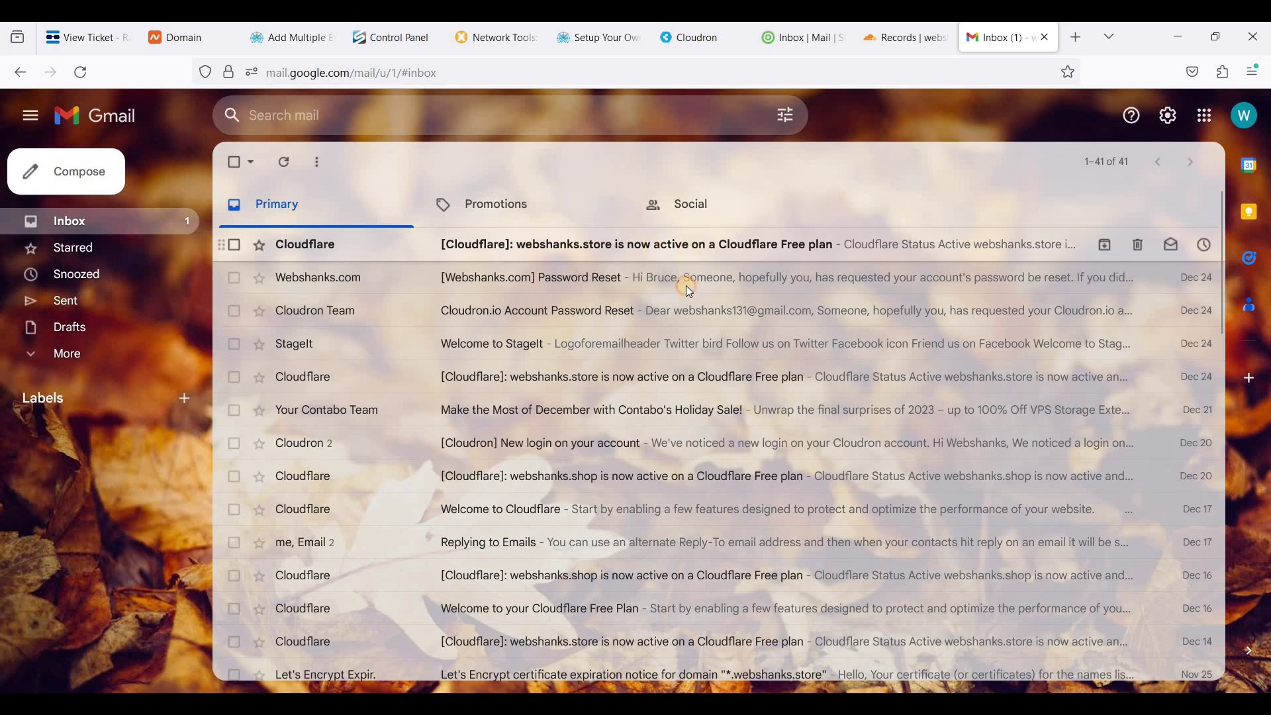
left_click(689, 244)
left_click(122, 220)
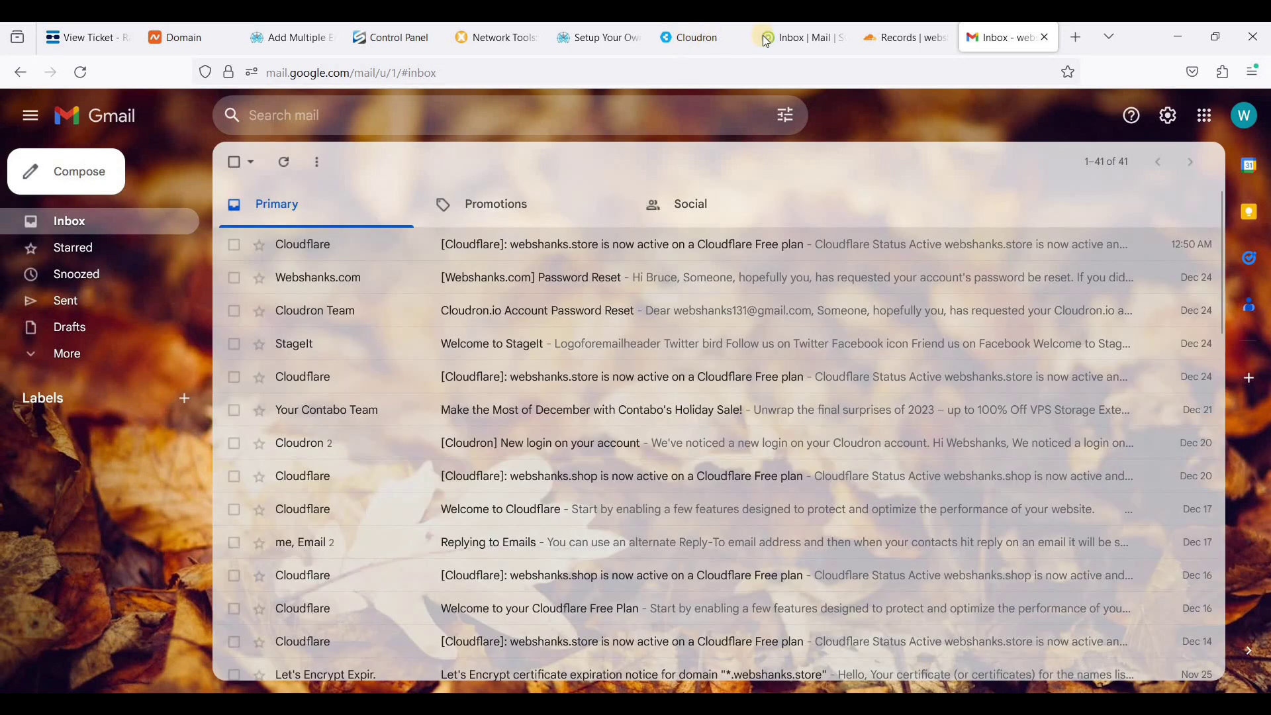
left_click(767, 41)
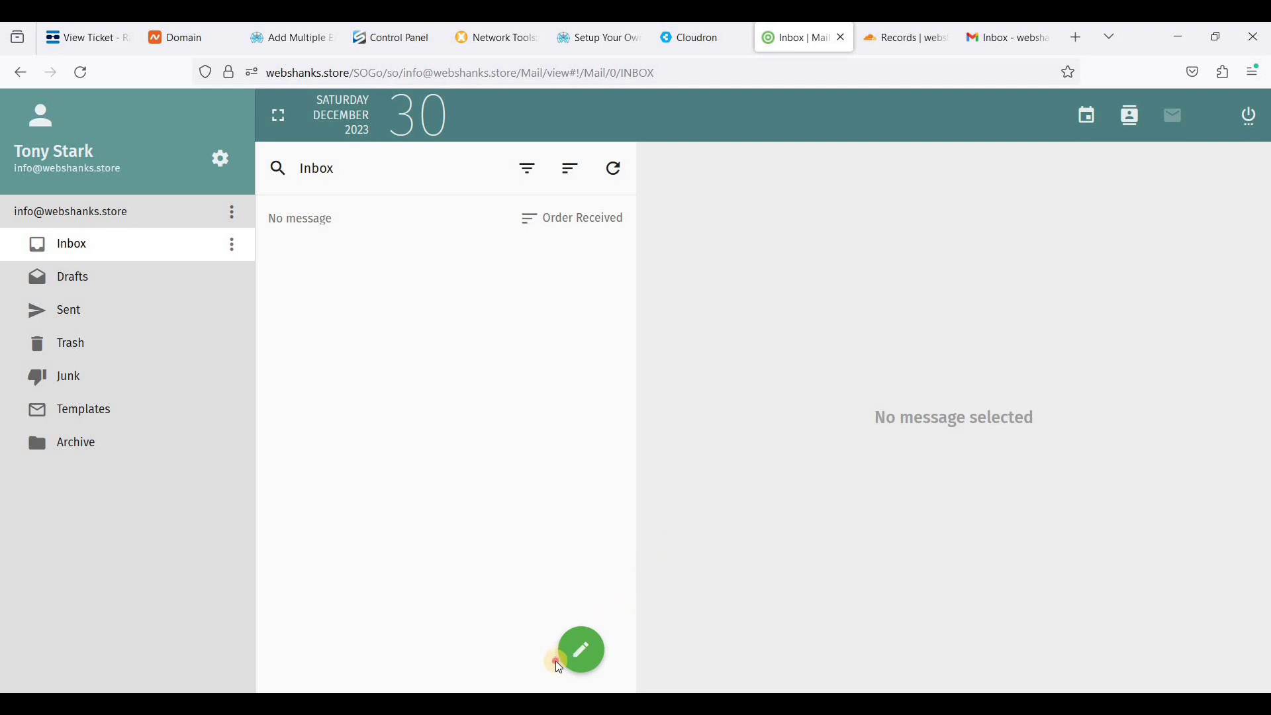
- Start a new message to the Gmail test address with the subject 'Join Us for a Weekend Birthday Bash!'
mouse_move(592, 603)
left_click(582, 645)
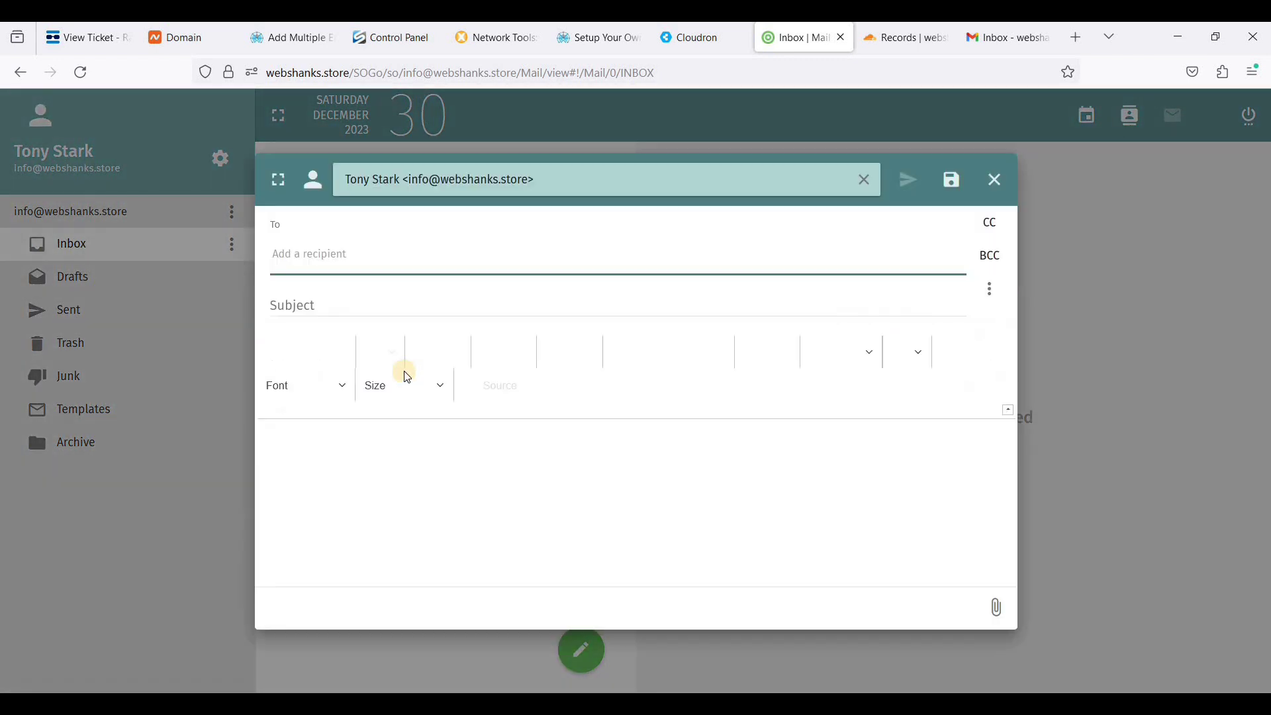
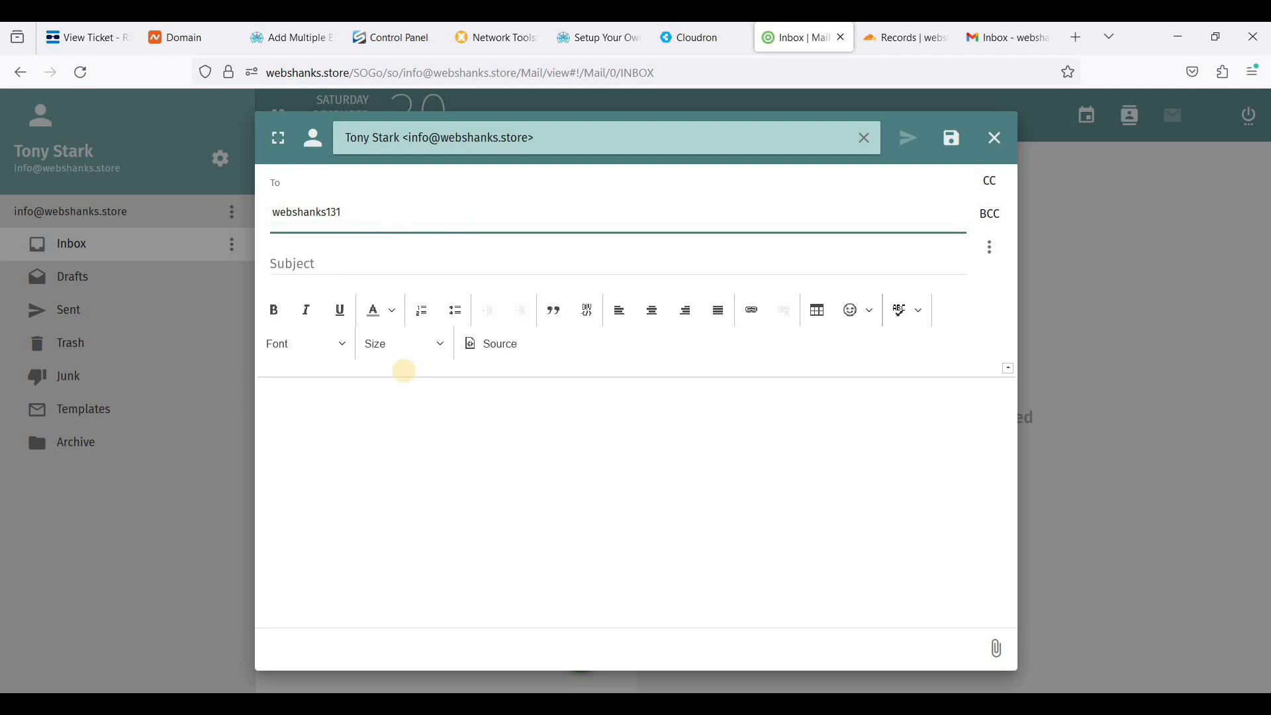
key("Return")
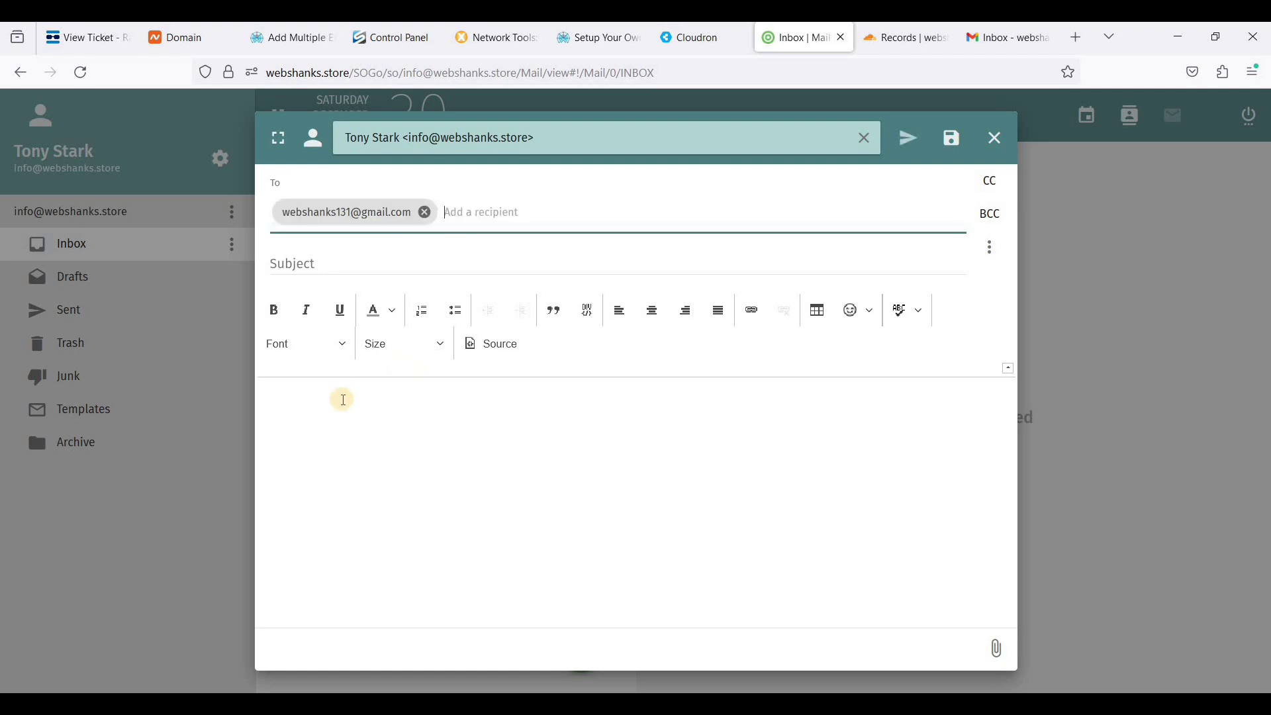
left_click(336, 268)
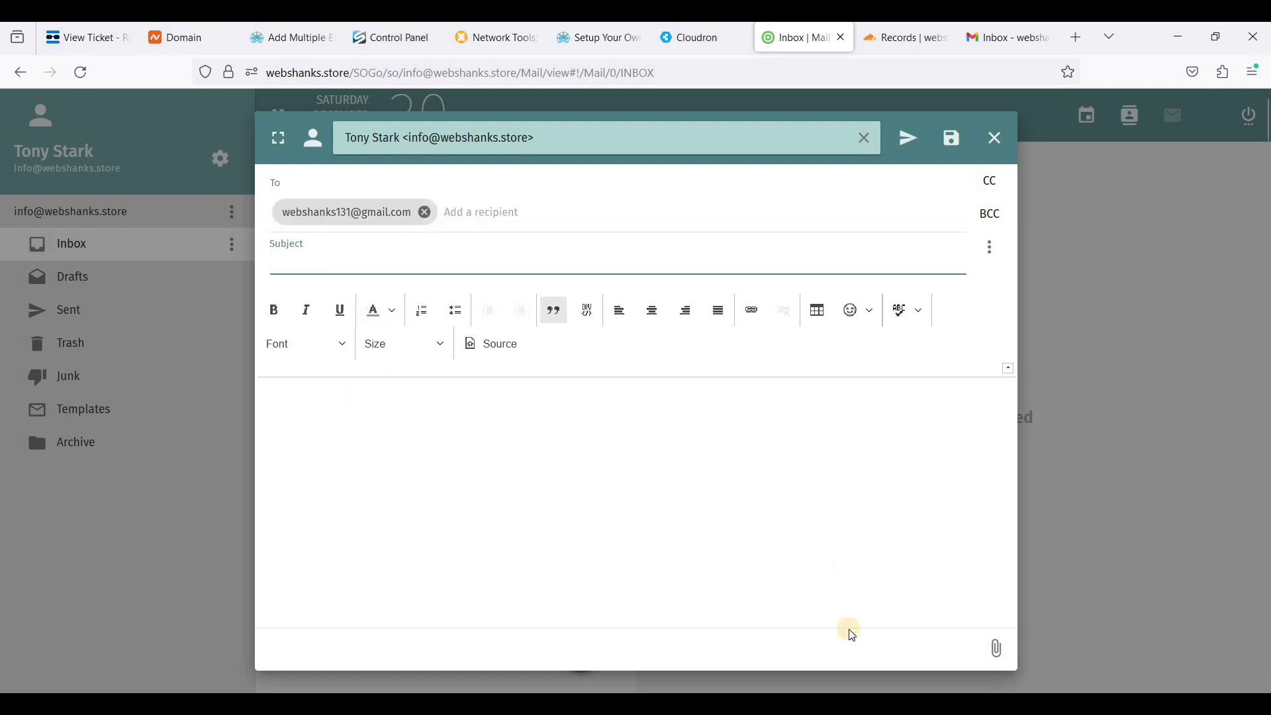
key("alt+Tab")
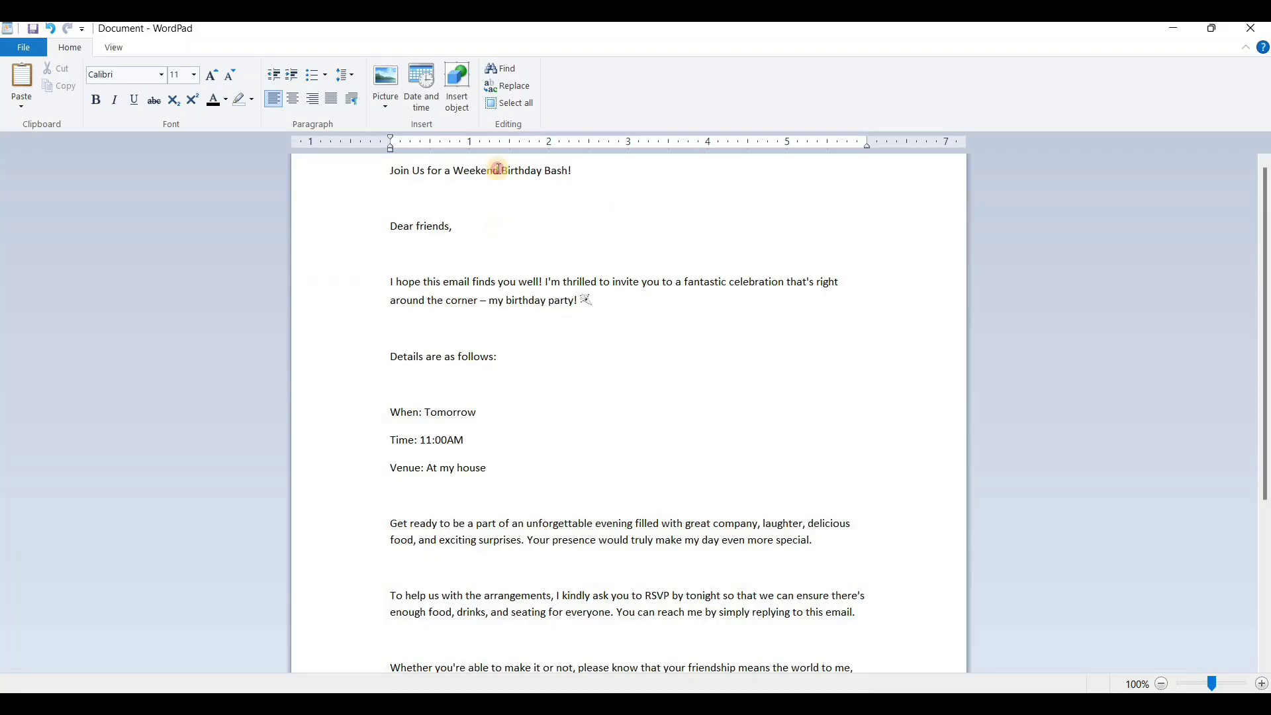
left_click(384, 170)
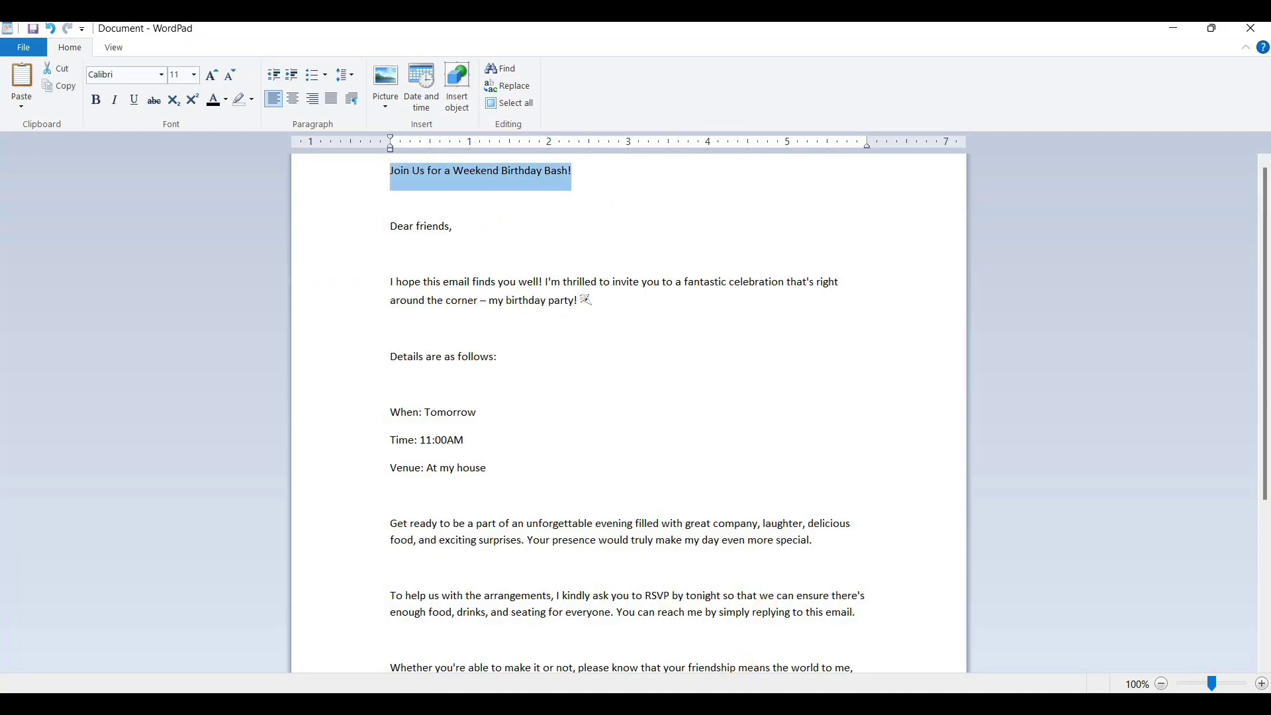
left_click(729, 629)
left_click(463, 276)
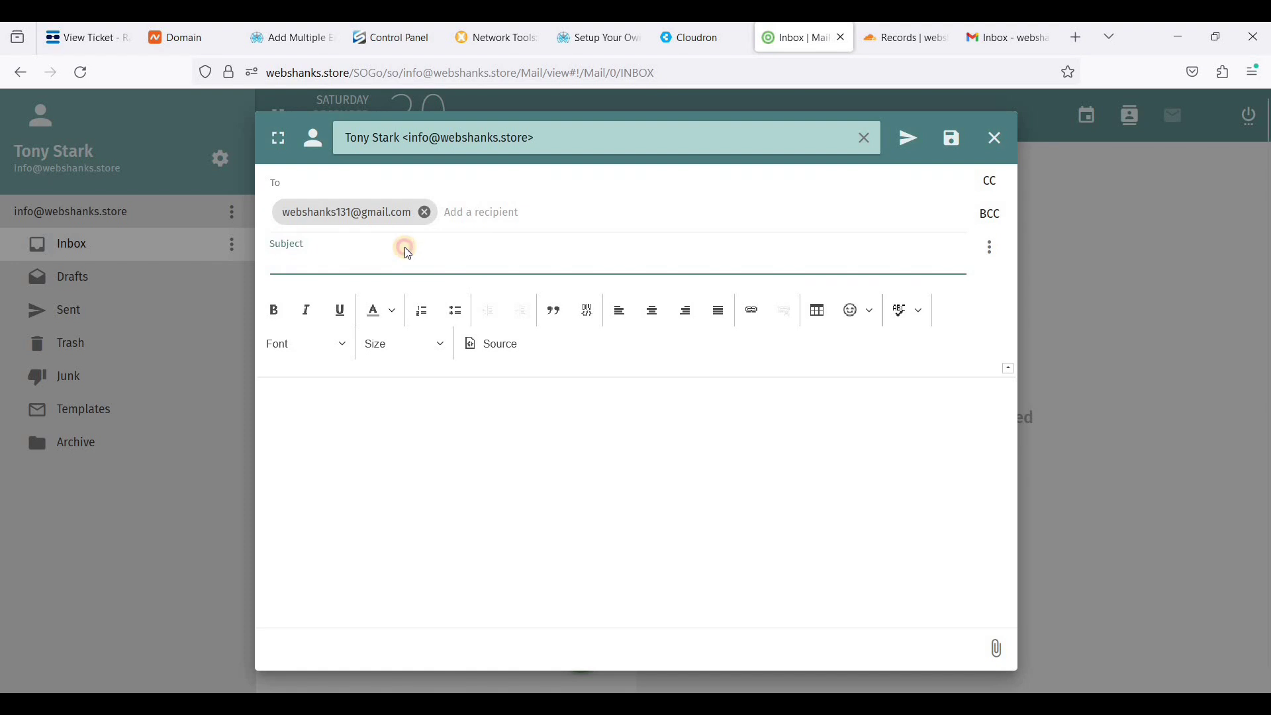
left_click(366, 264)
type("Join Us for a Weekend Birthday Bash!")
- Paste the invitation text, from Dear friends to Tony, into the body and send it
left_click(832, 590)
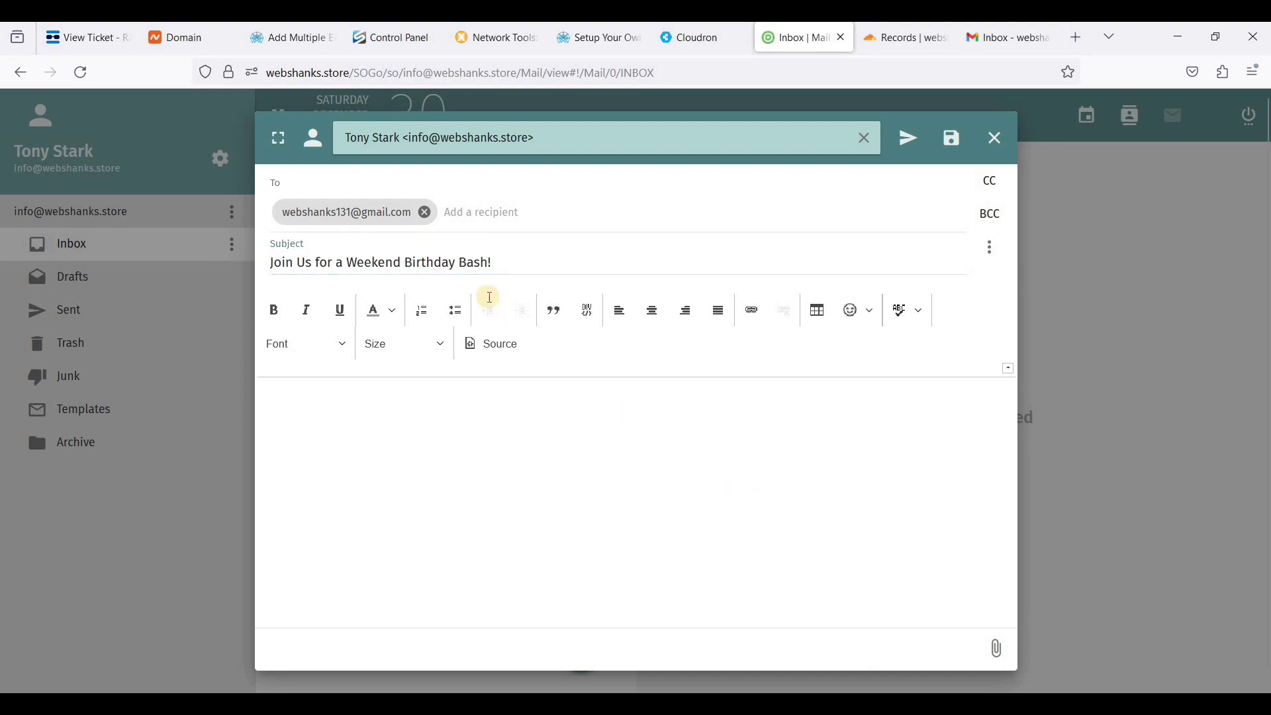
key("alt+Tab")
left_click_drag(394, 228, 669, 645)
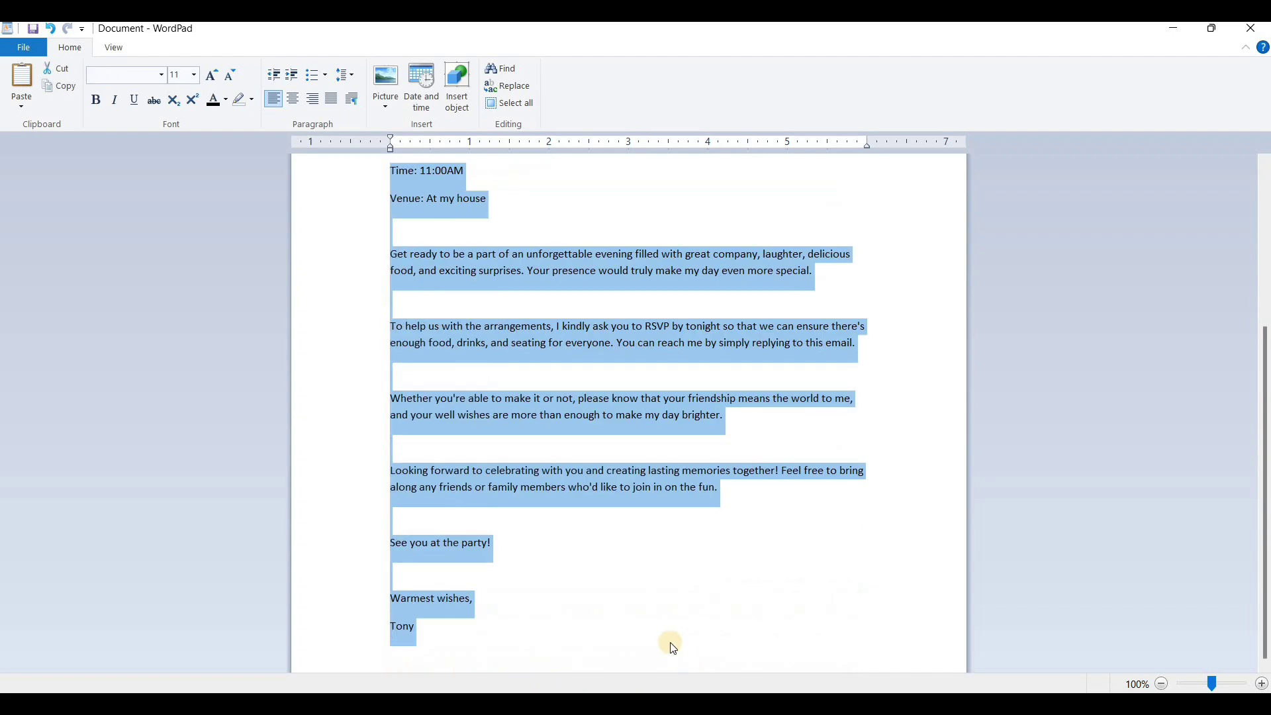
key("ctrl+c")
key("alt+Tab")
key("ctrl+v")
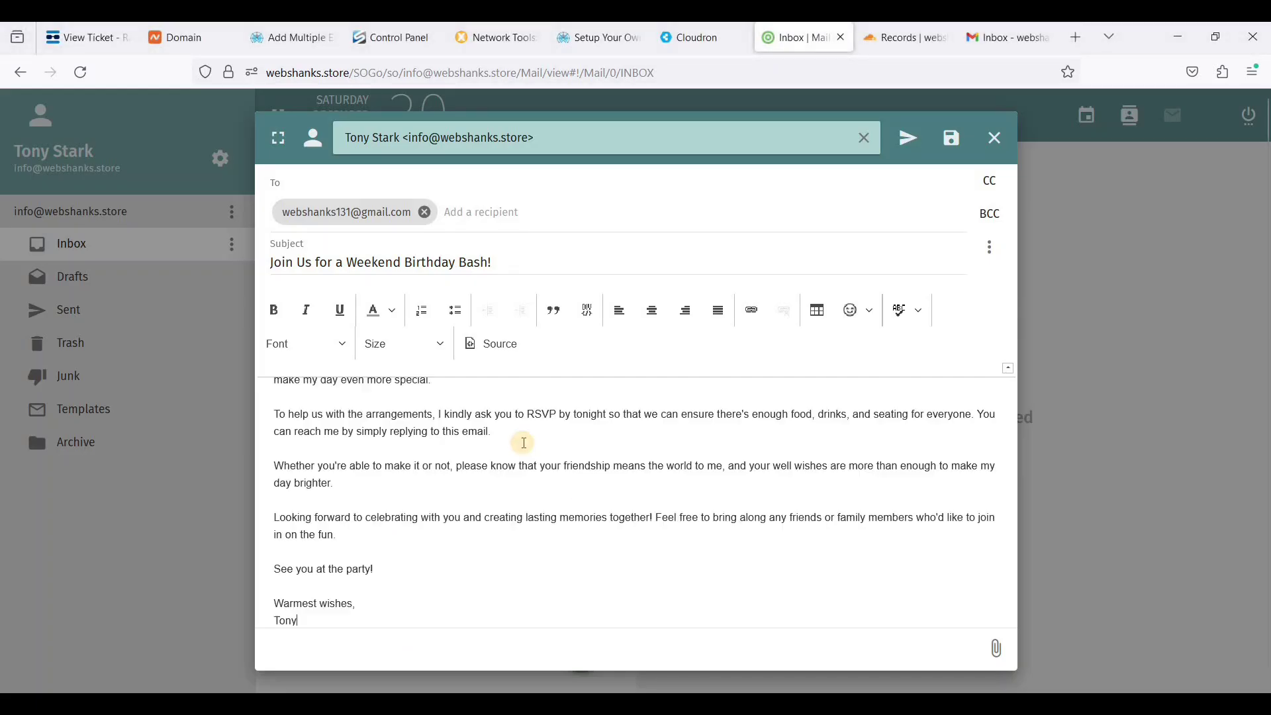
scroll(631, 507, "up", 3)
scroll(631, 506, "down", 5)
scroll(596, 450, "up", 5)
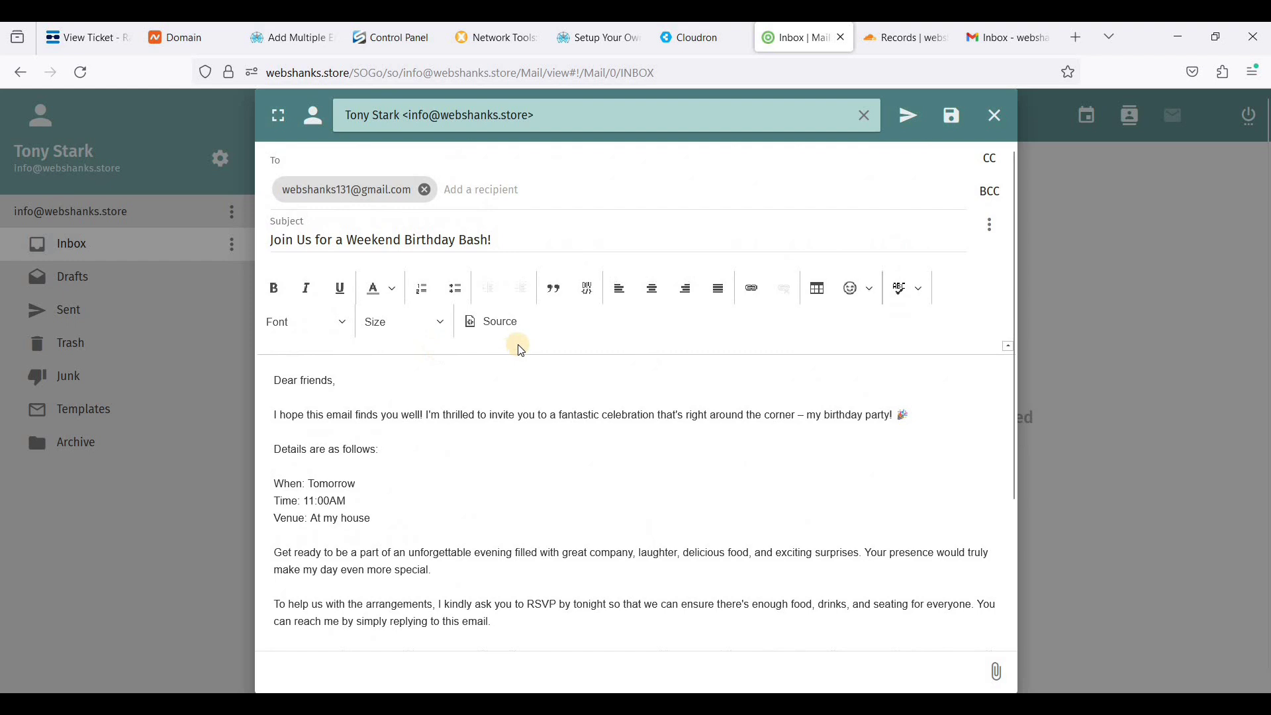
left_click(907, 125)
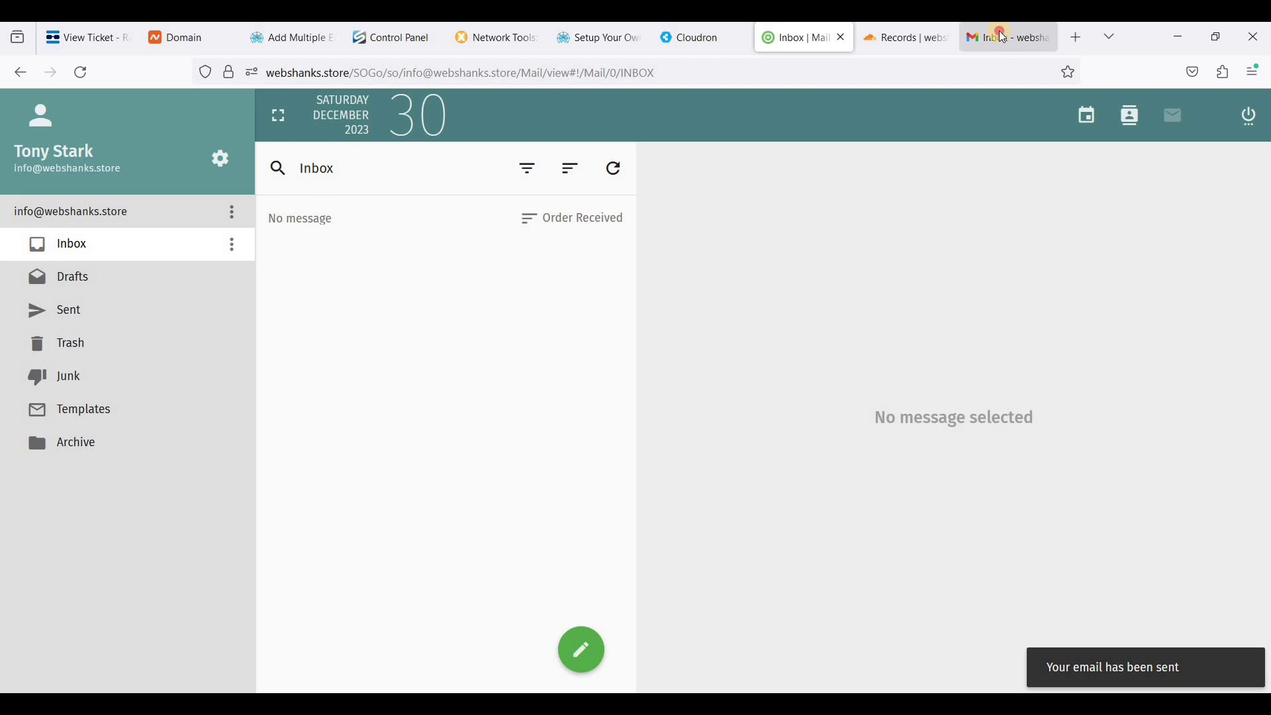
- Open the Birthday Bash email in the Gmail inbox, then return to Cloudron's My Apps page
left_click(1004, 38)
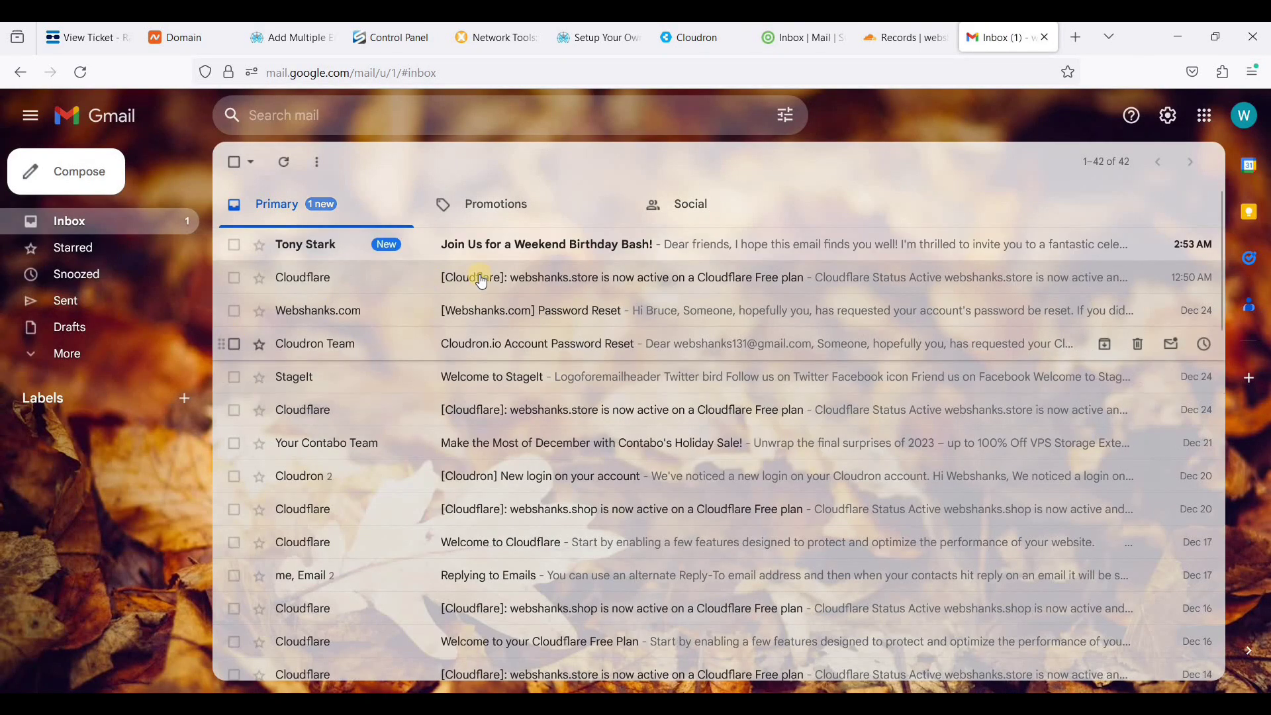
left_click(564, 254)
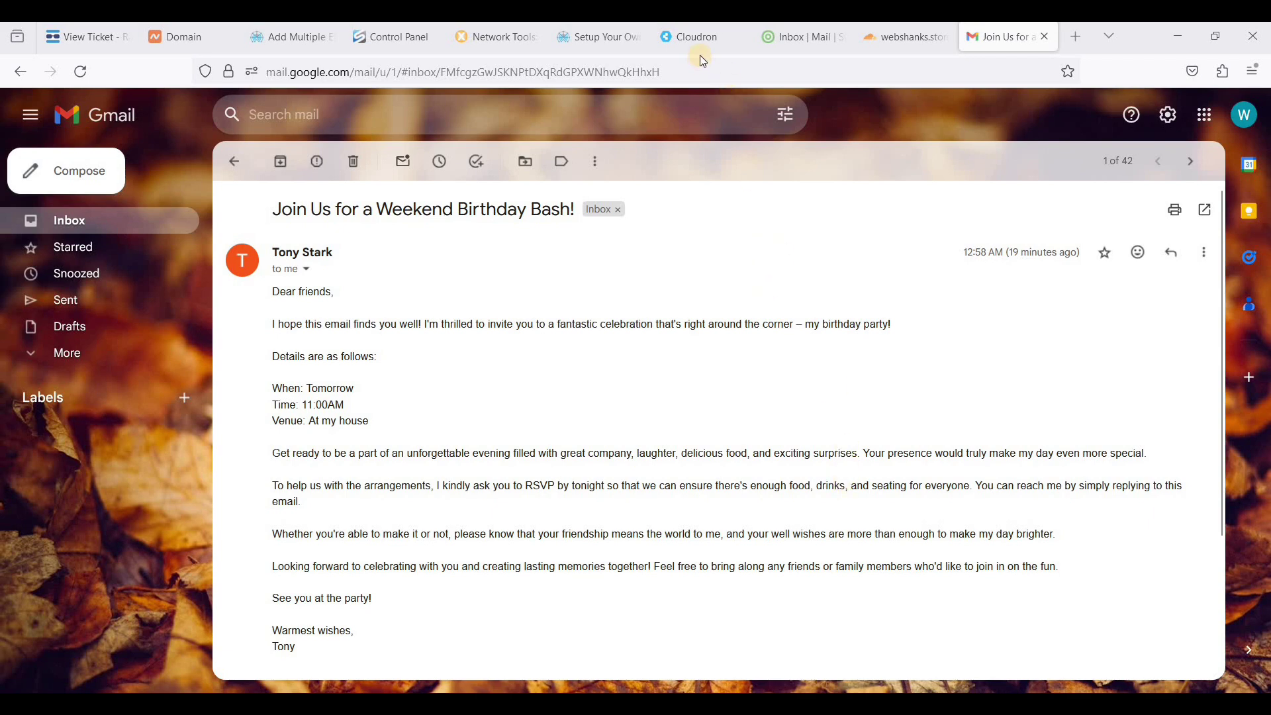
left_click(711, 38)
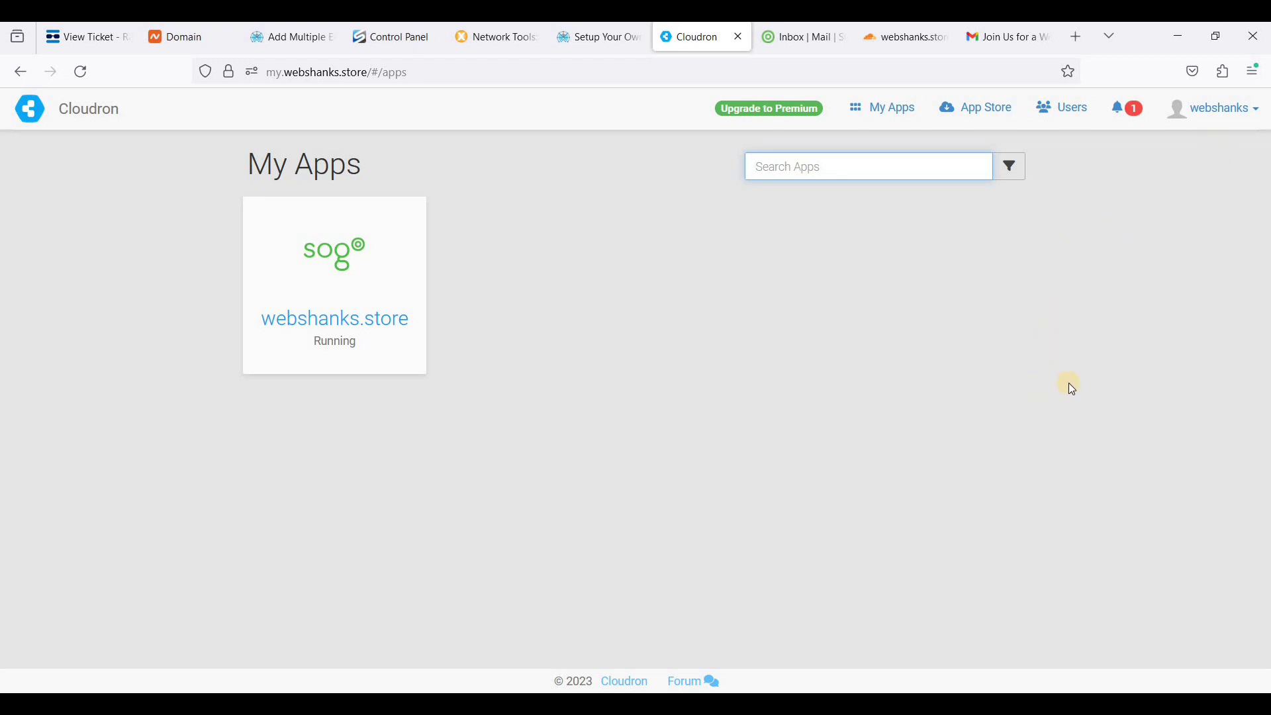
- In Domains & Certs, begin adding webshanks.shop with Cloudflare as the DNS provider
left_click(1216, 117)
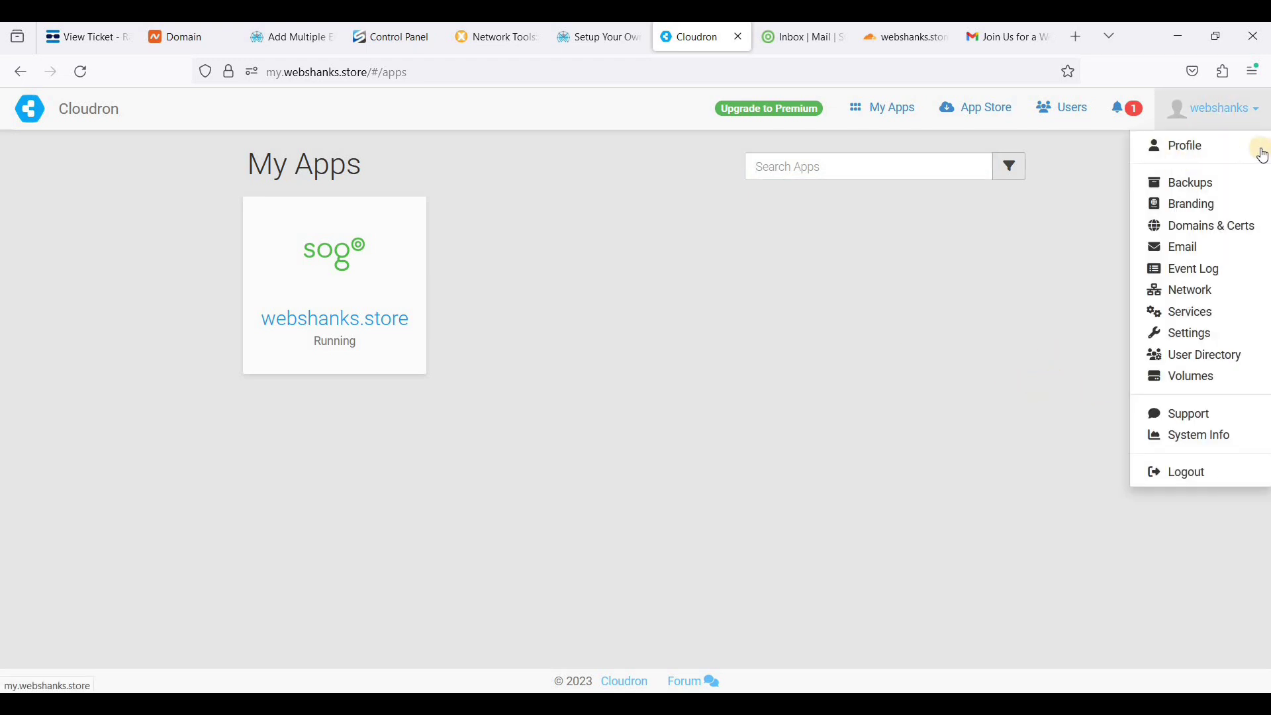
left_click(1223, 237)
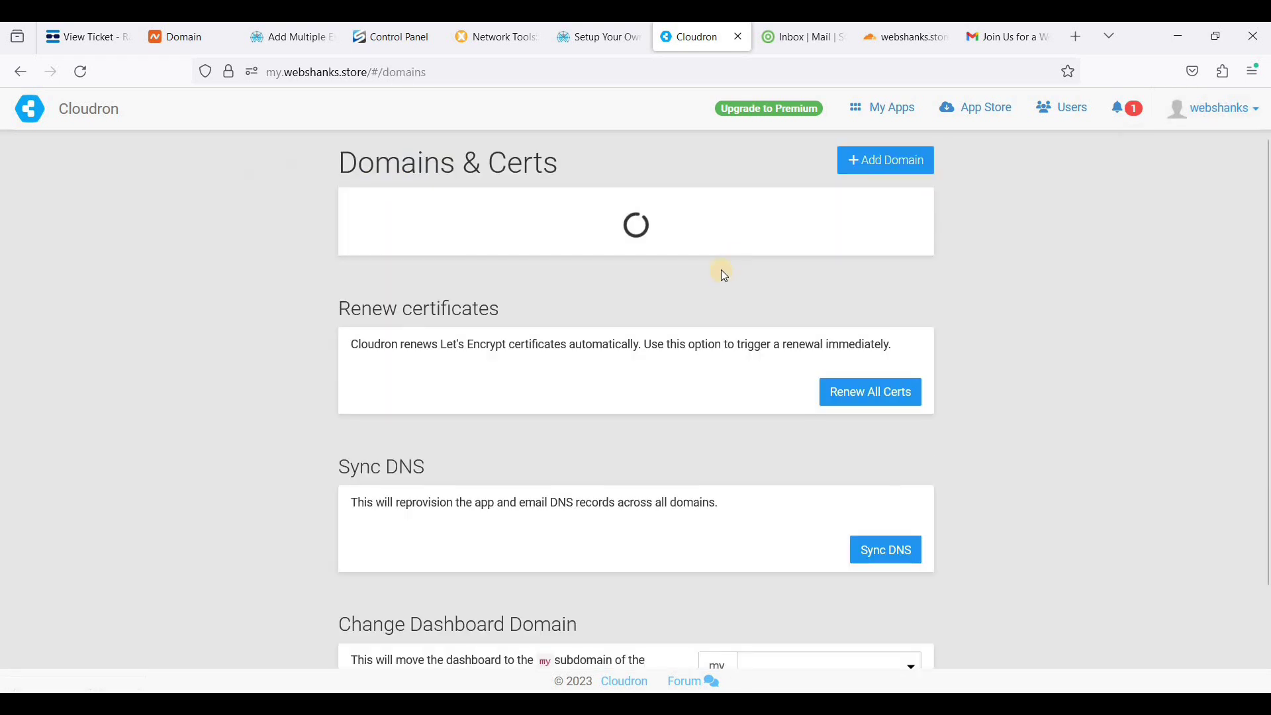
left_click(900, 164)
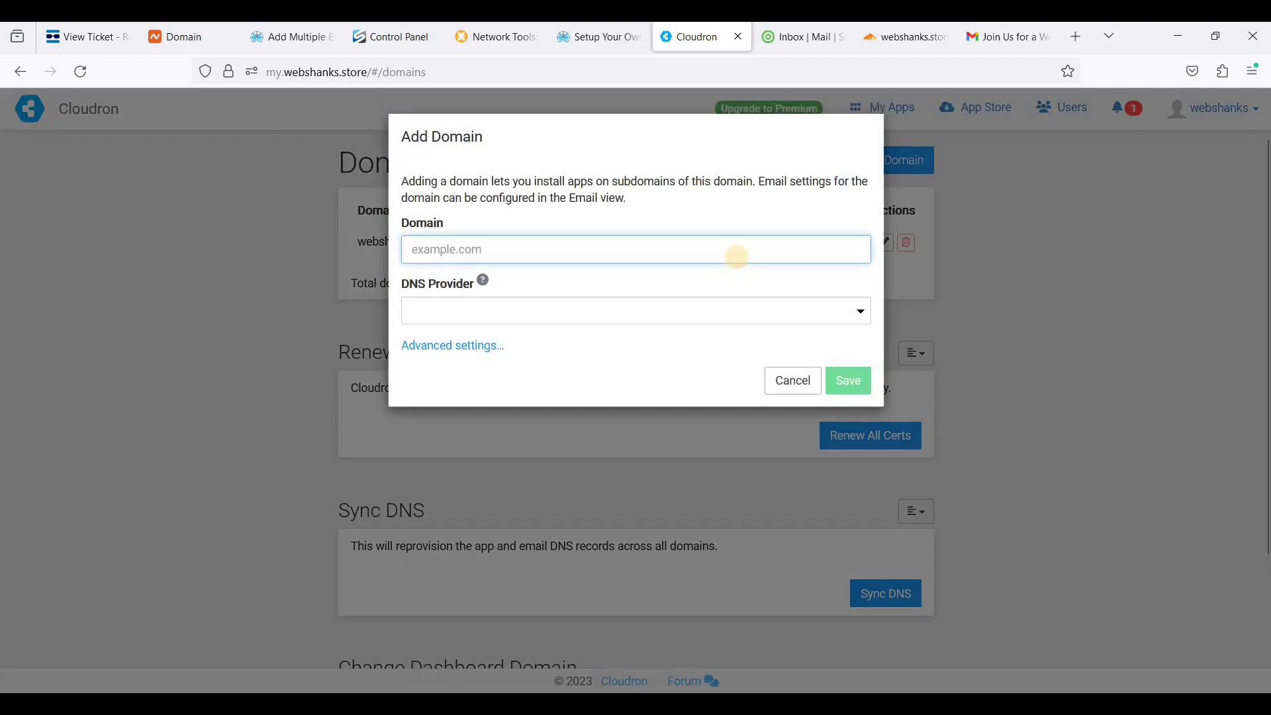
type("webshanks.shop")
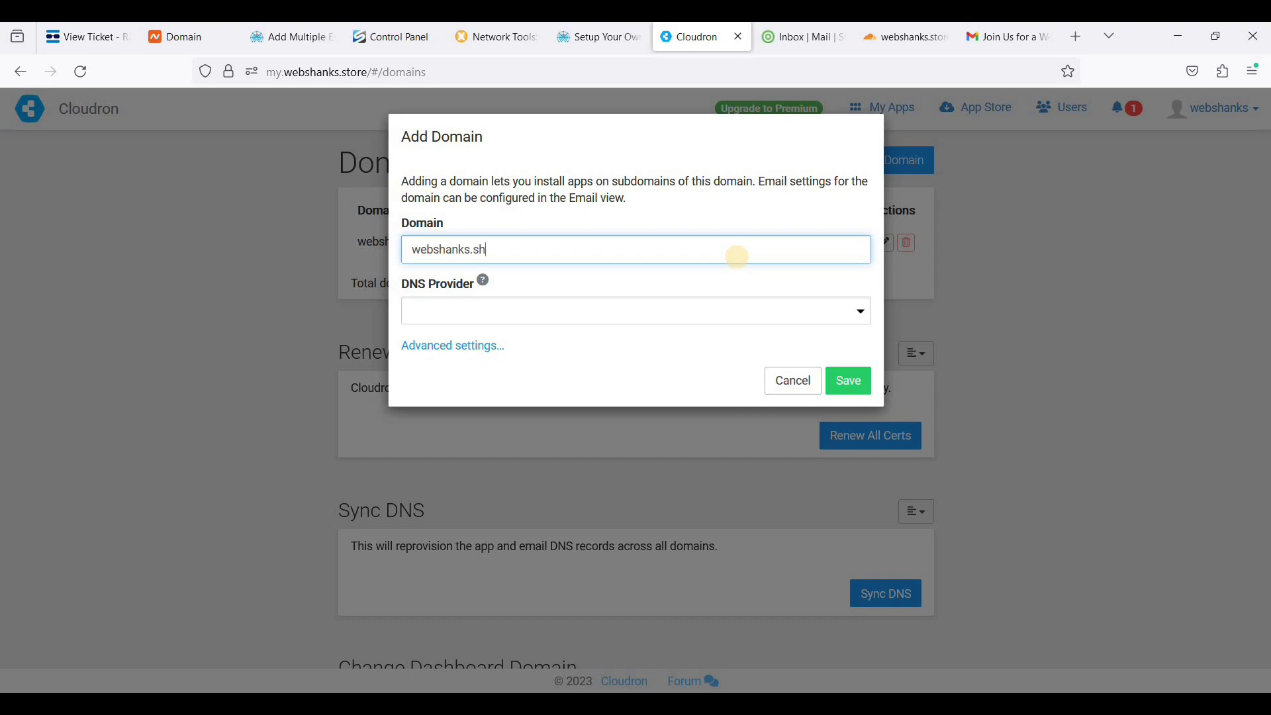
left_click(664, 322)
left_click(480, 403)
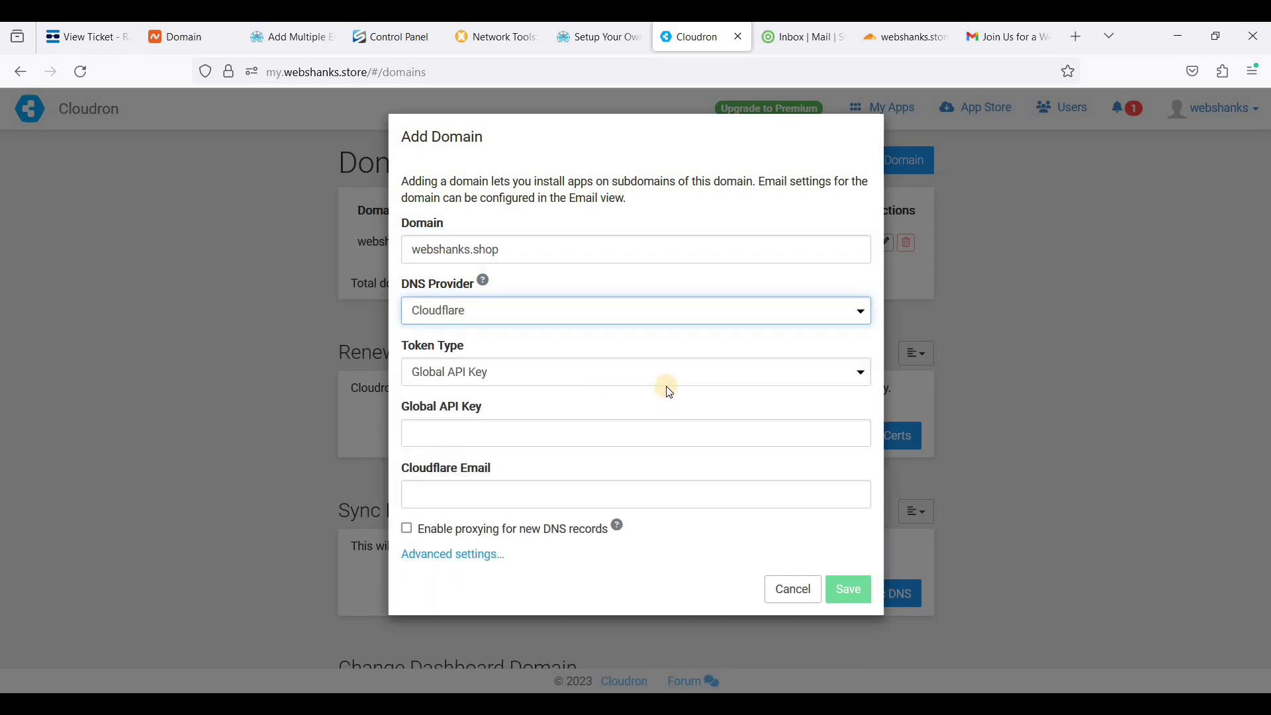
left_click(901, 39)
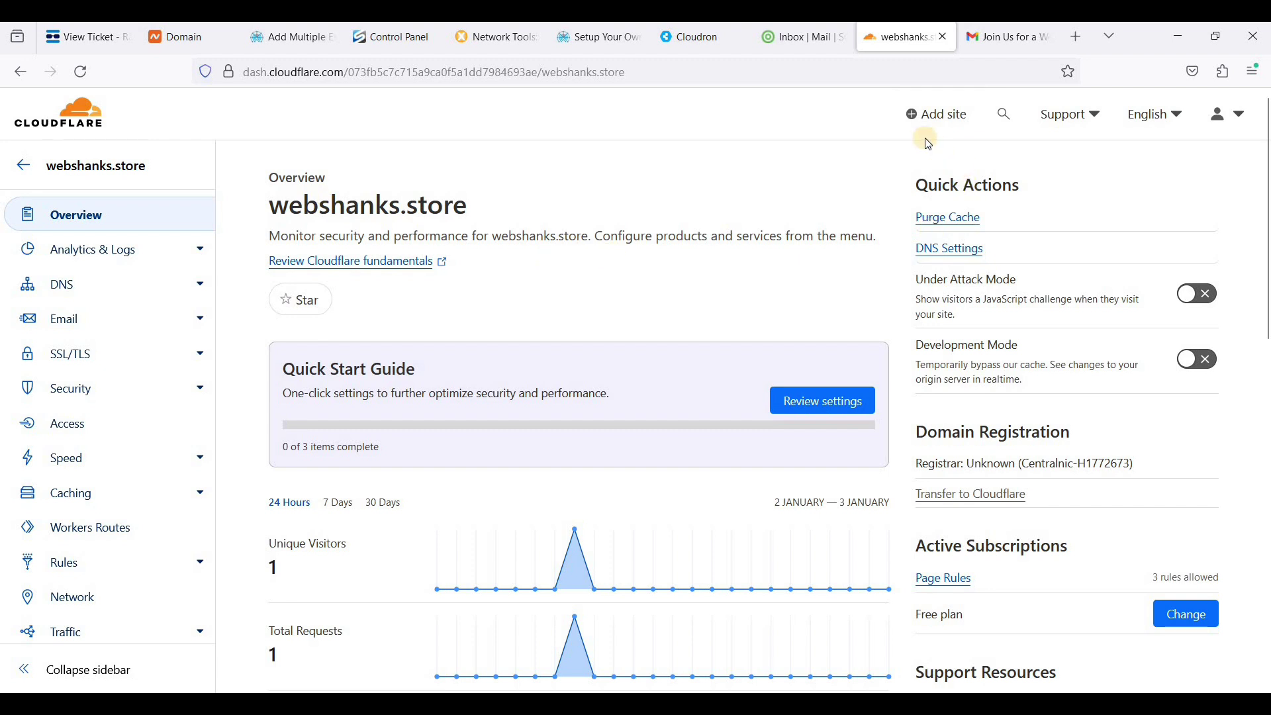
- Add webshanks.shop as a Cloudflare site and choose the Free plan
left_click(917, 115)
left_click(484, 359)
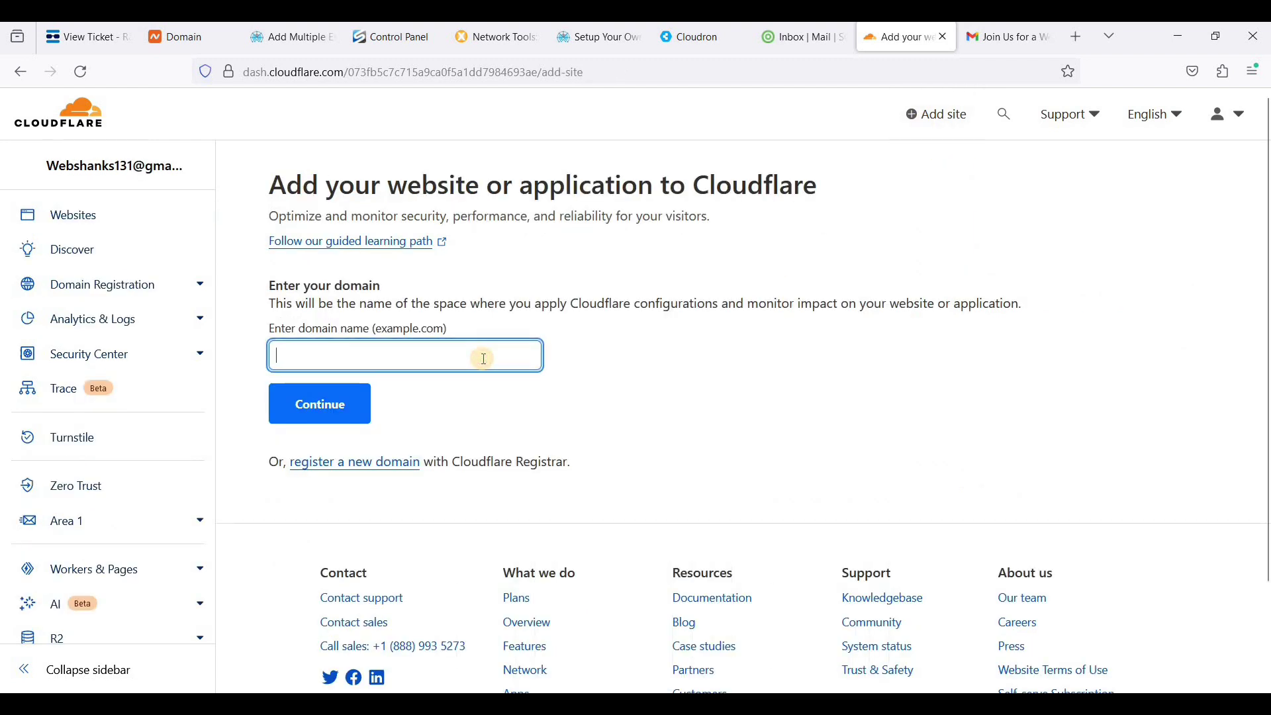
type("we")
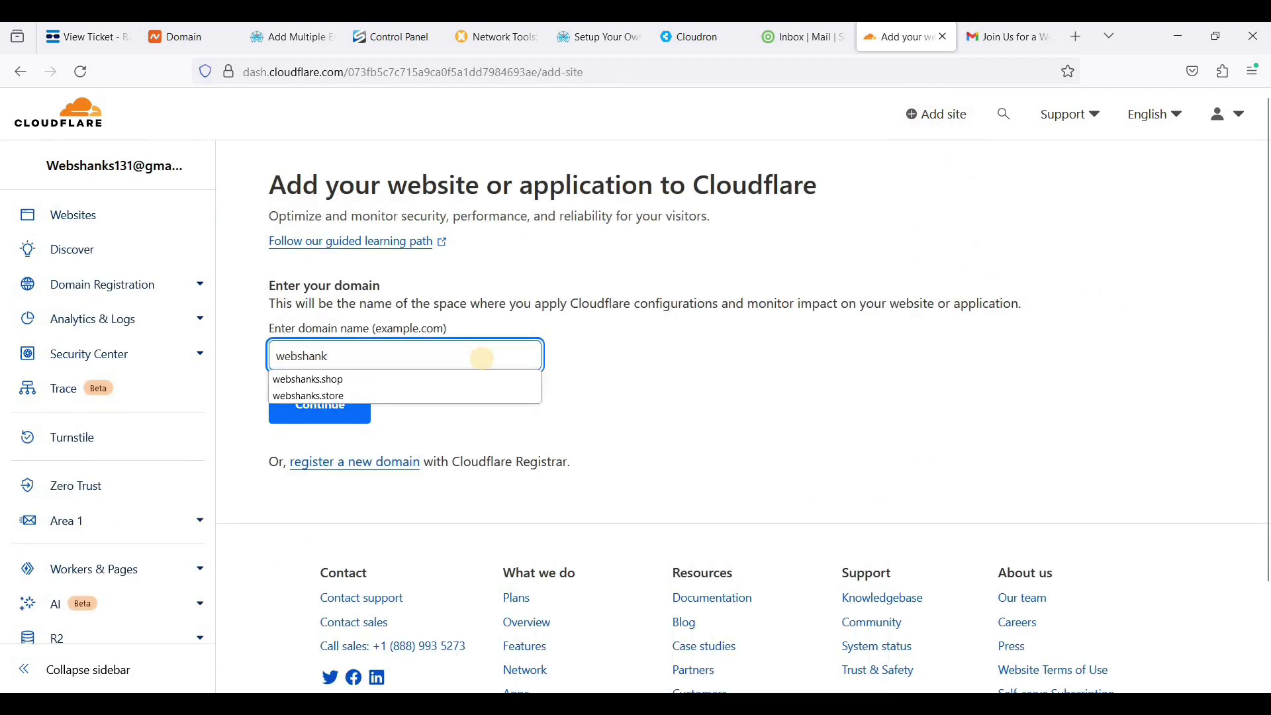
type("bshank")
key("Down")
key("Return")
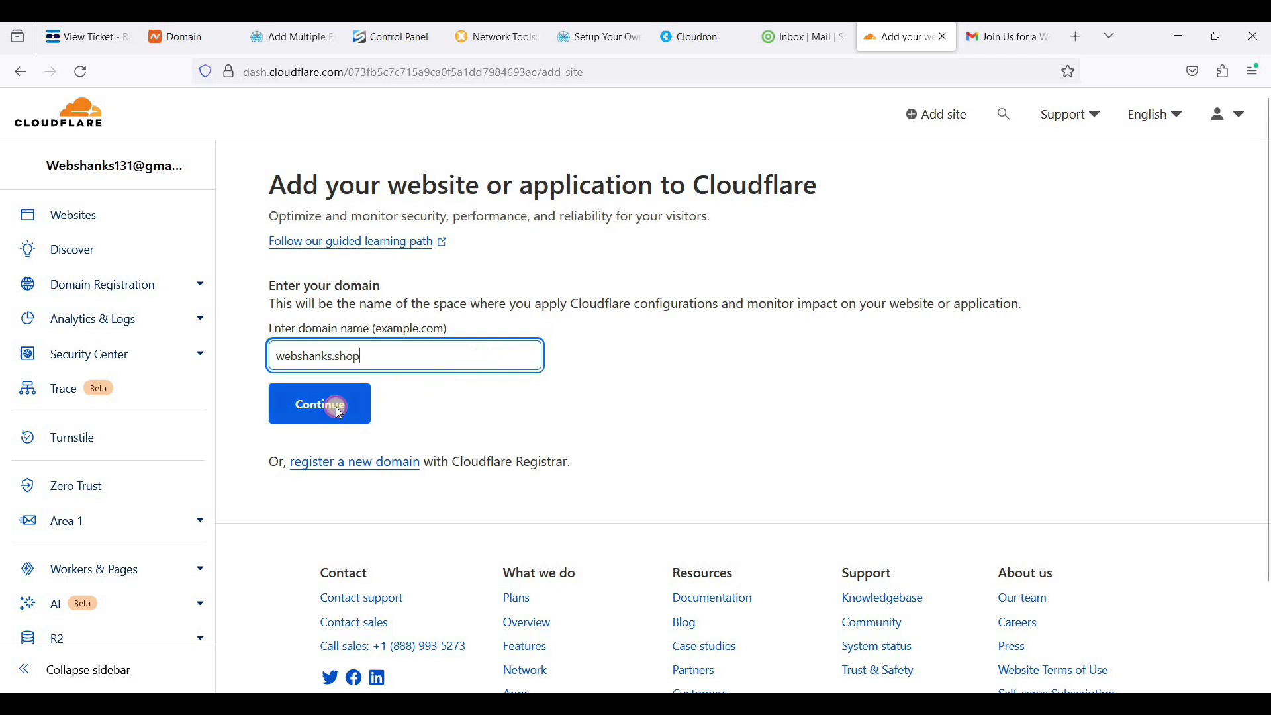
left_click(339, 410)
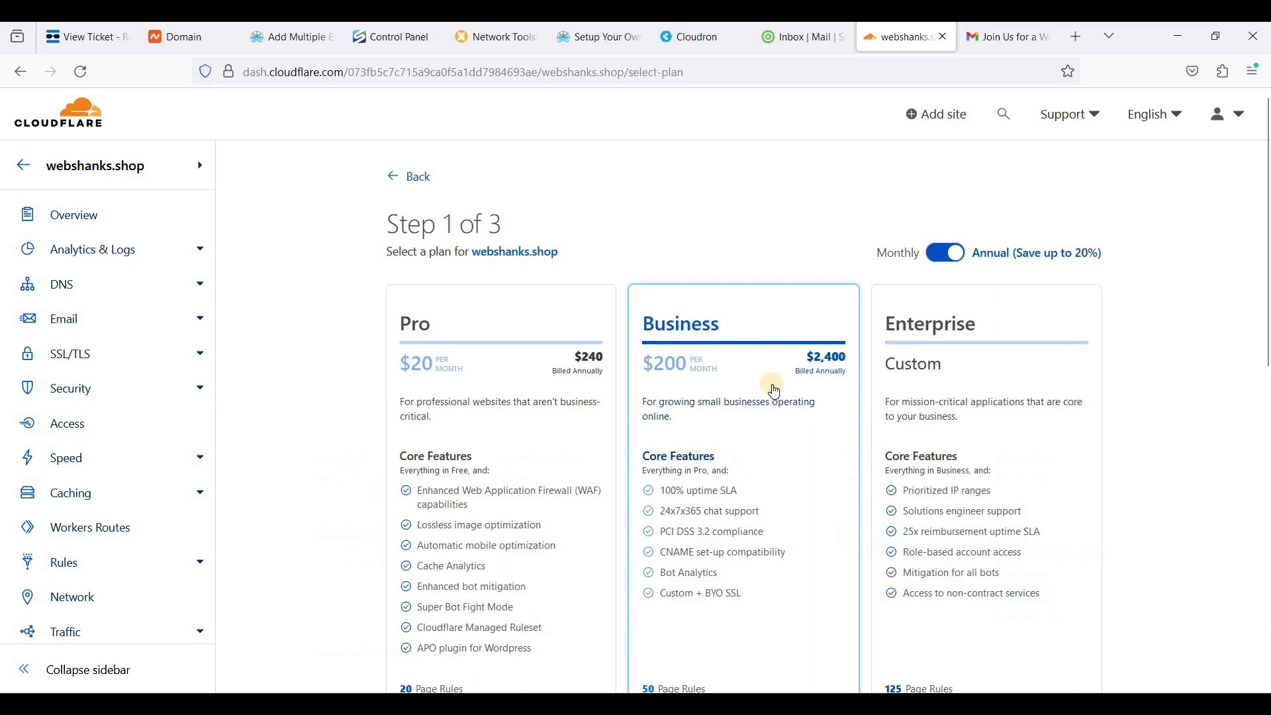
scroll(775, 392, "down", 8)
left_click(494, 352)
left_click(824, 480)
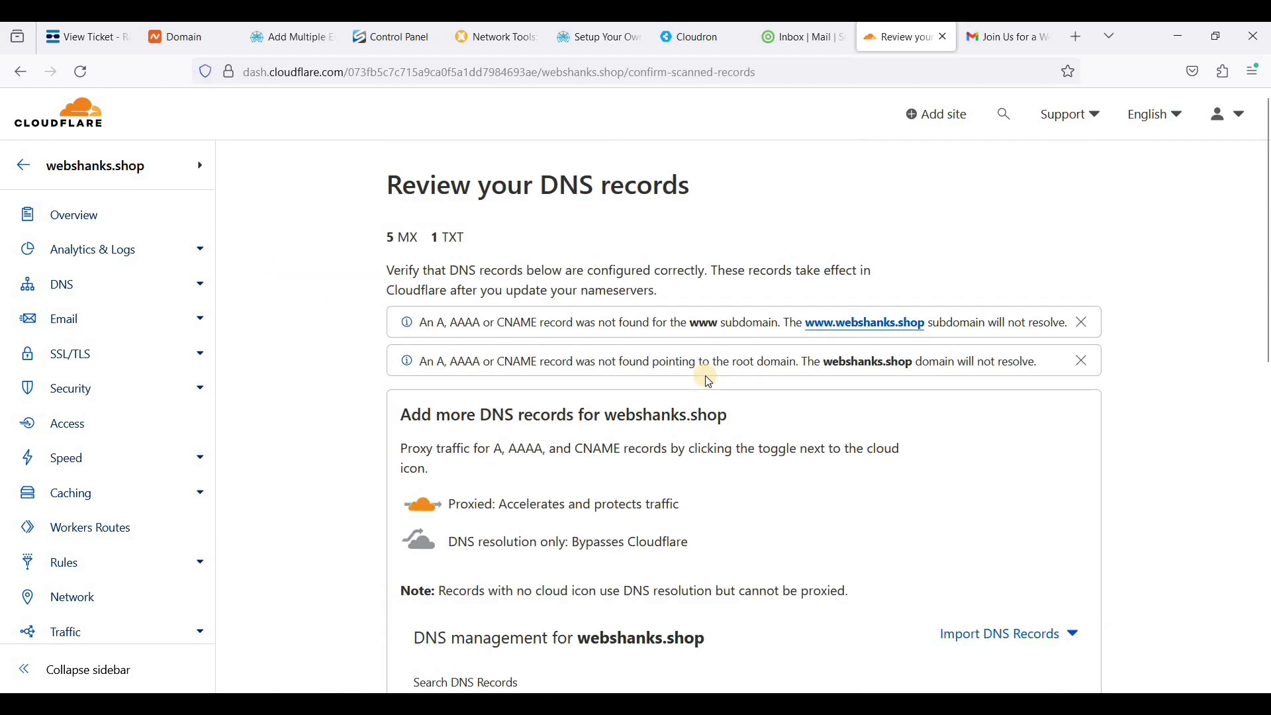
- Delete the four forwarding MX records, eforward1 through eforward4, from the scanned DNS list
scroll(709, 383, "down", 3)
scroll(708, 382, "down", 5)
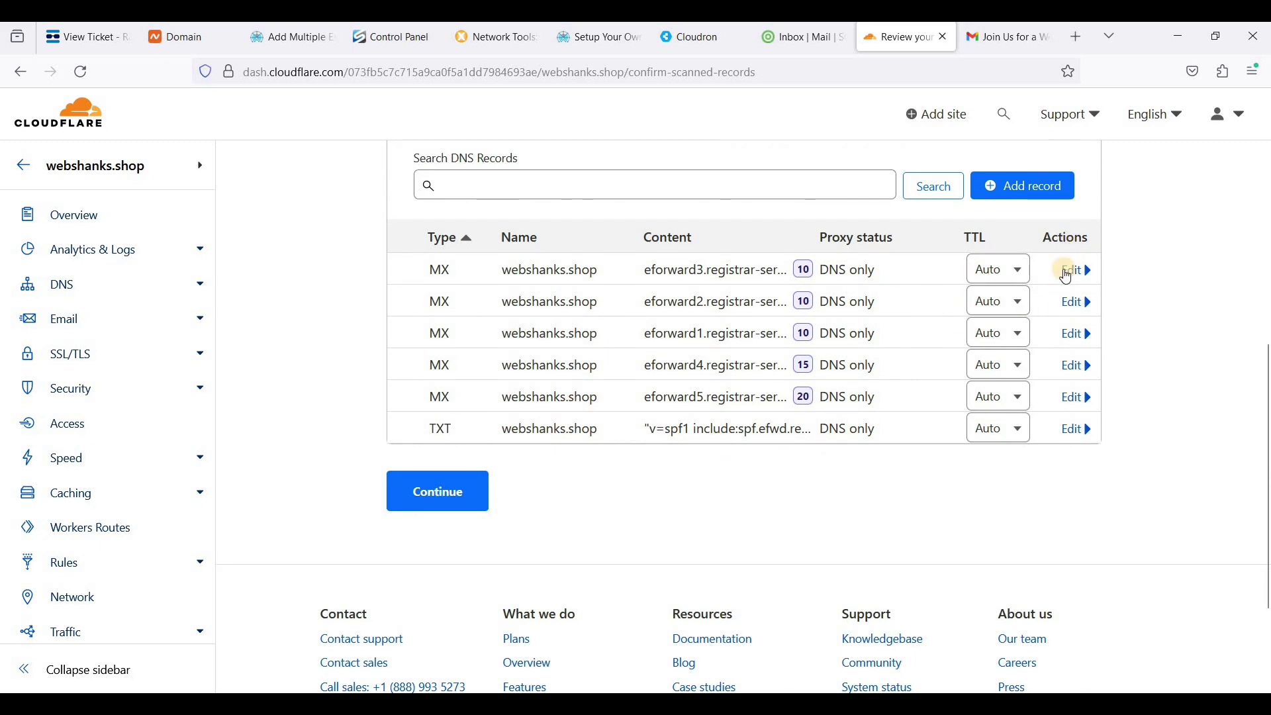
left_click(470, 405)
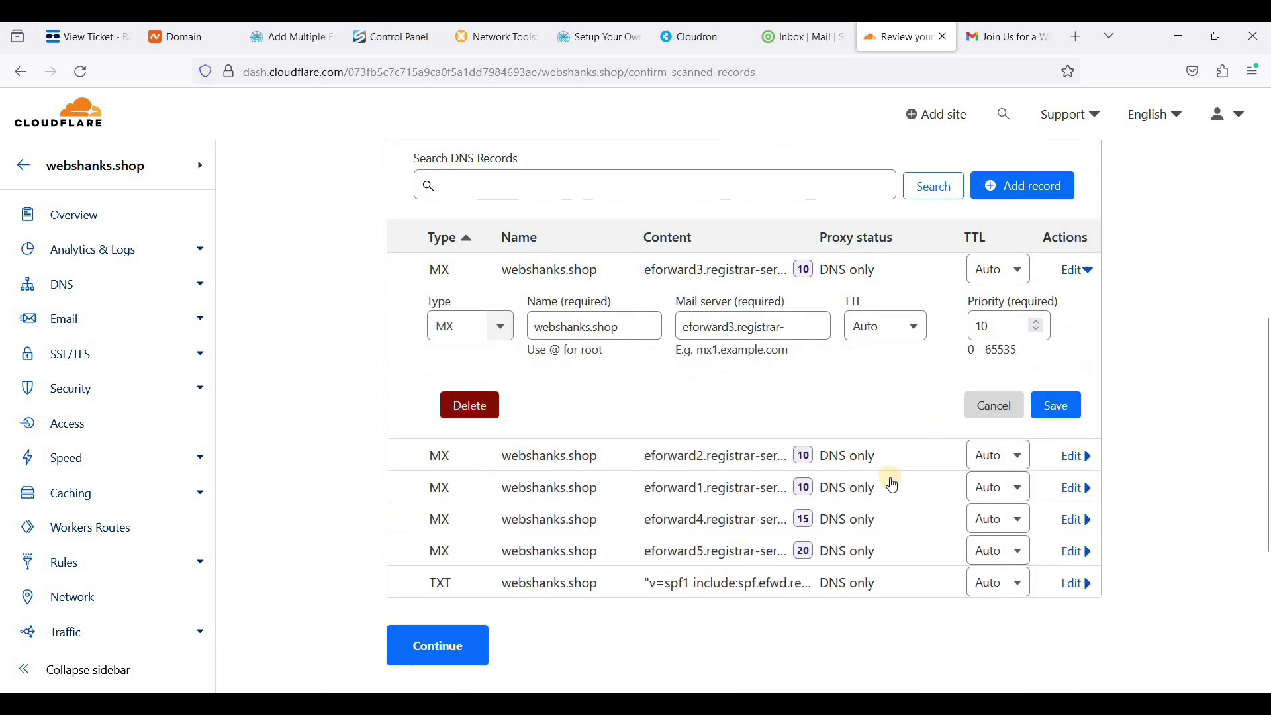
left_click(930, 488)
left_click(1072, 271)
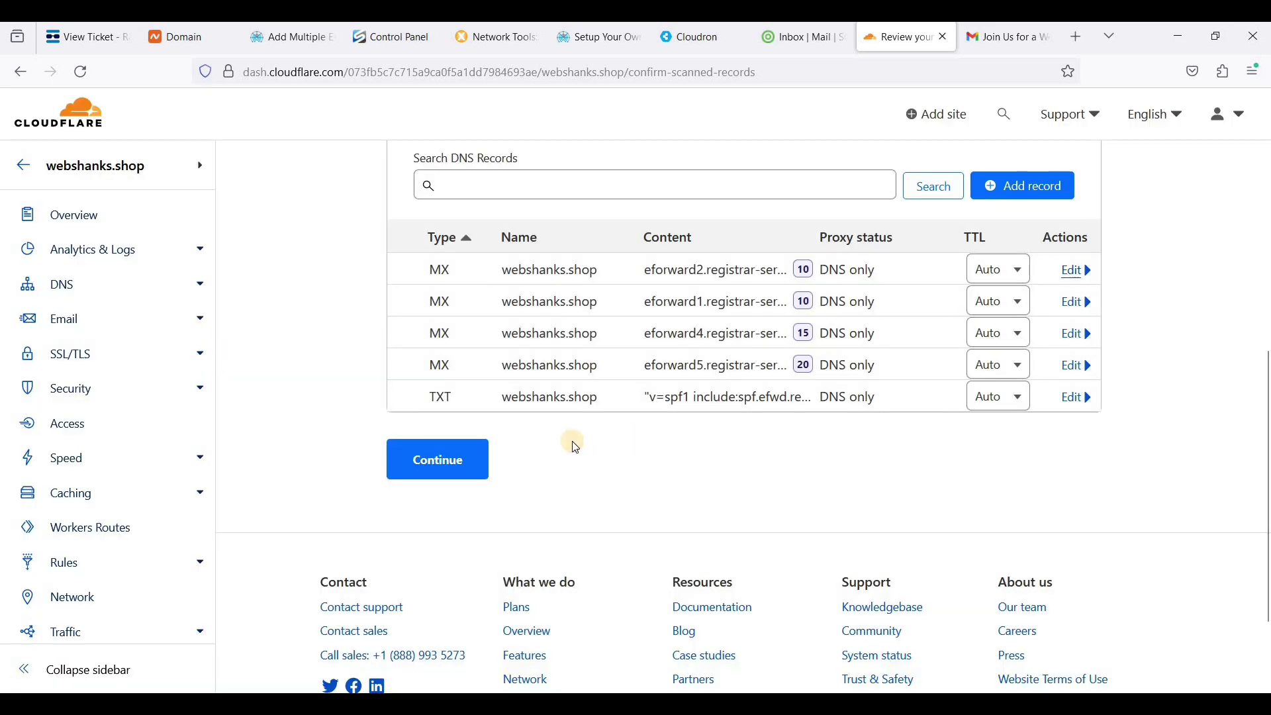
left_click(493, 419)
left_click(934, 472)
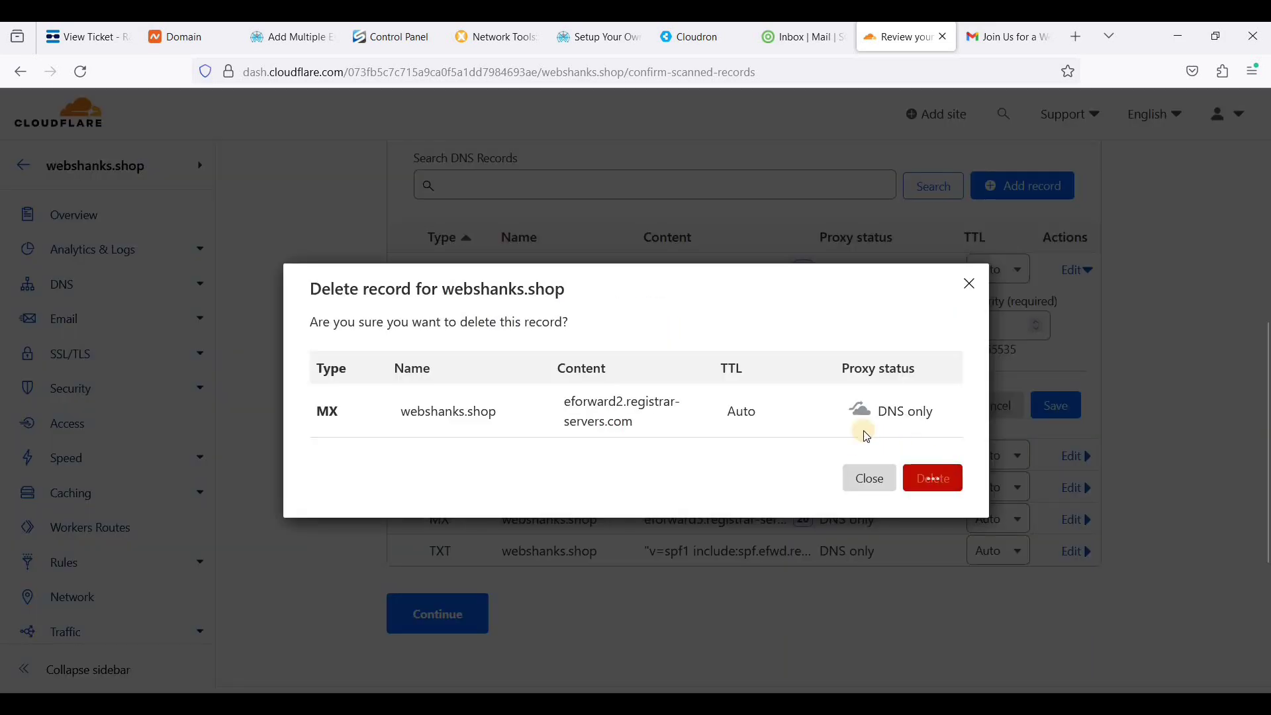
left_click(1069, 268)
left_click(469, 405)
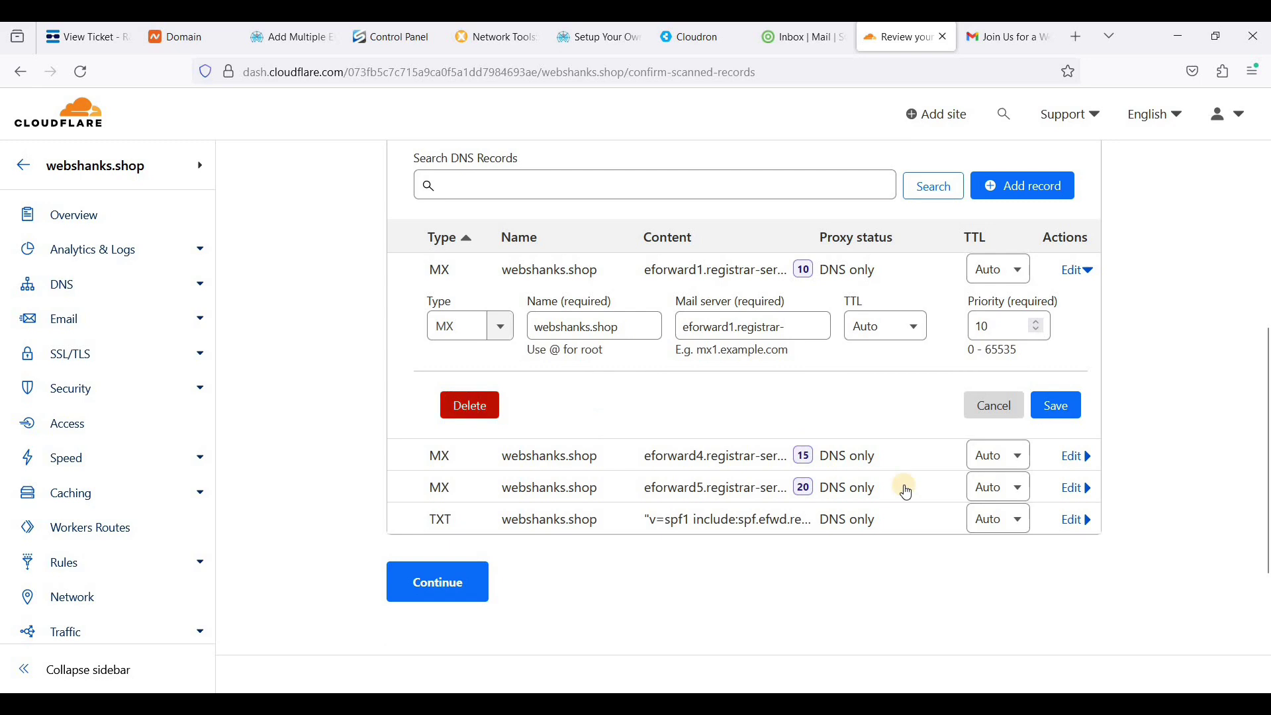
left_click(902, 480)
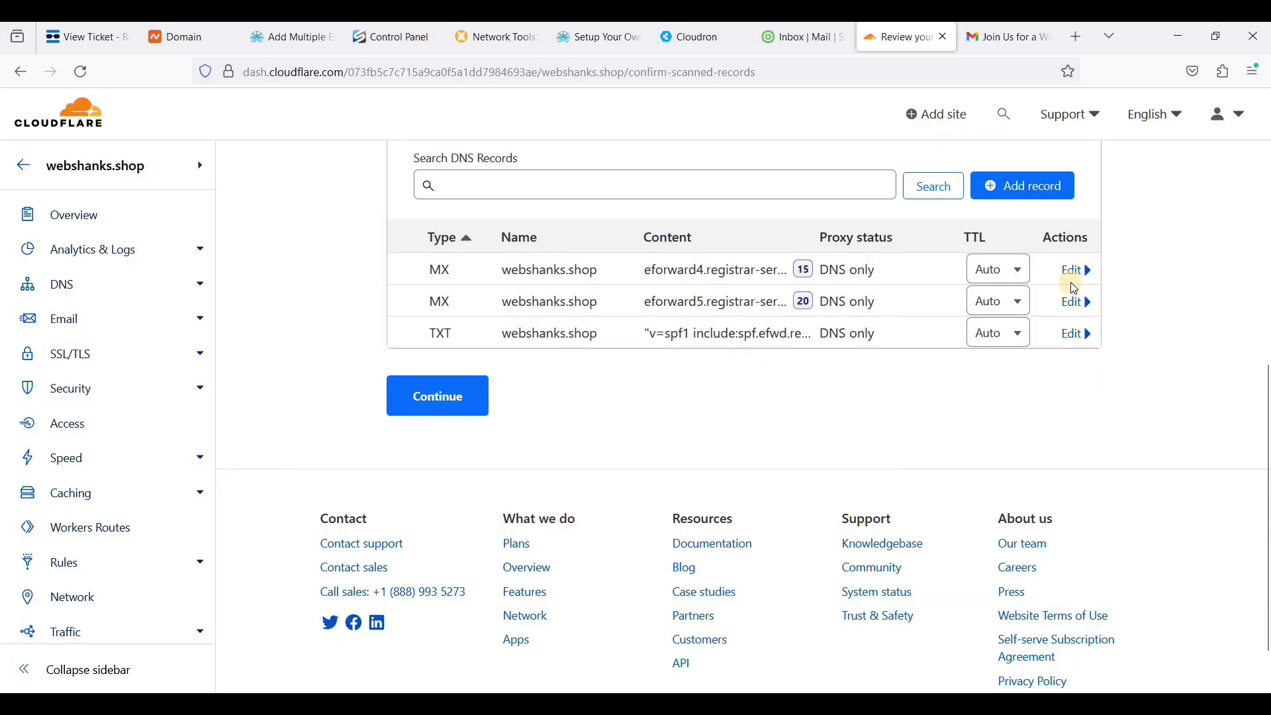
left_click(470, 405)
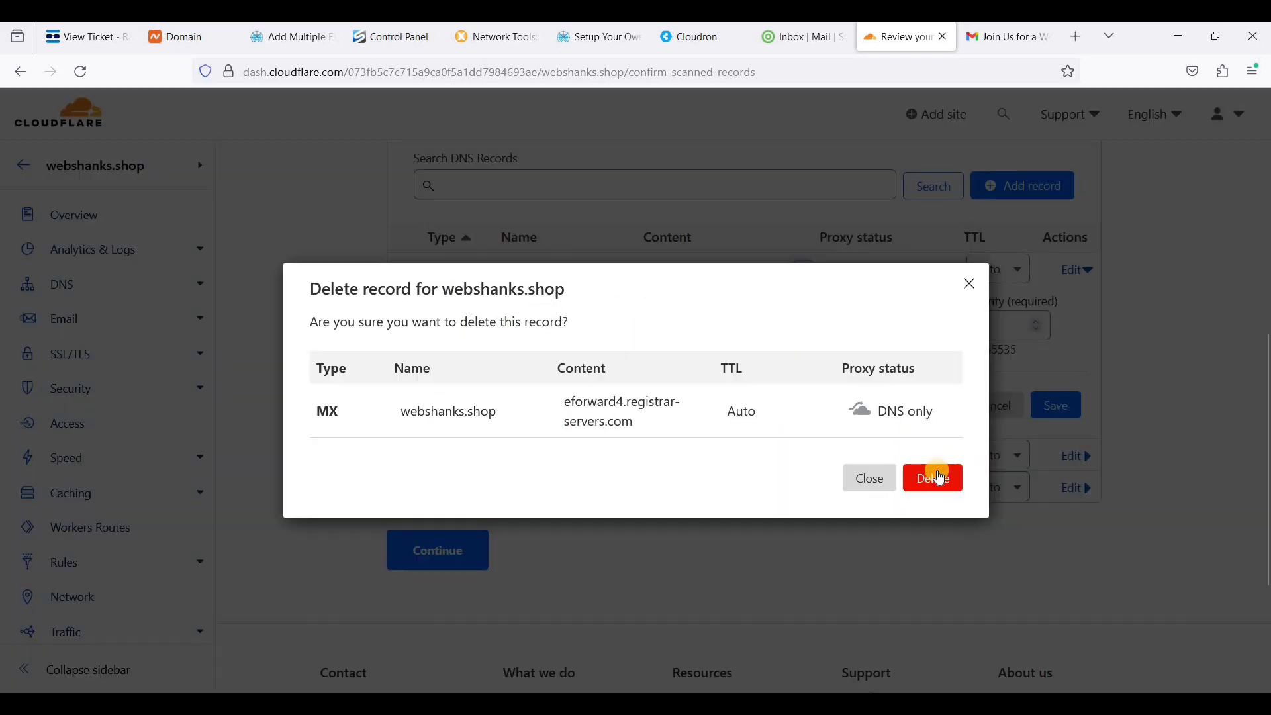
key("Return")
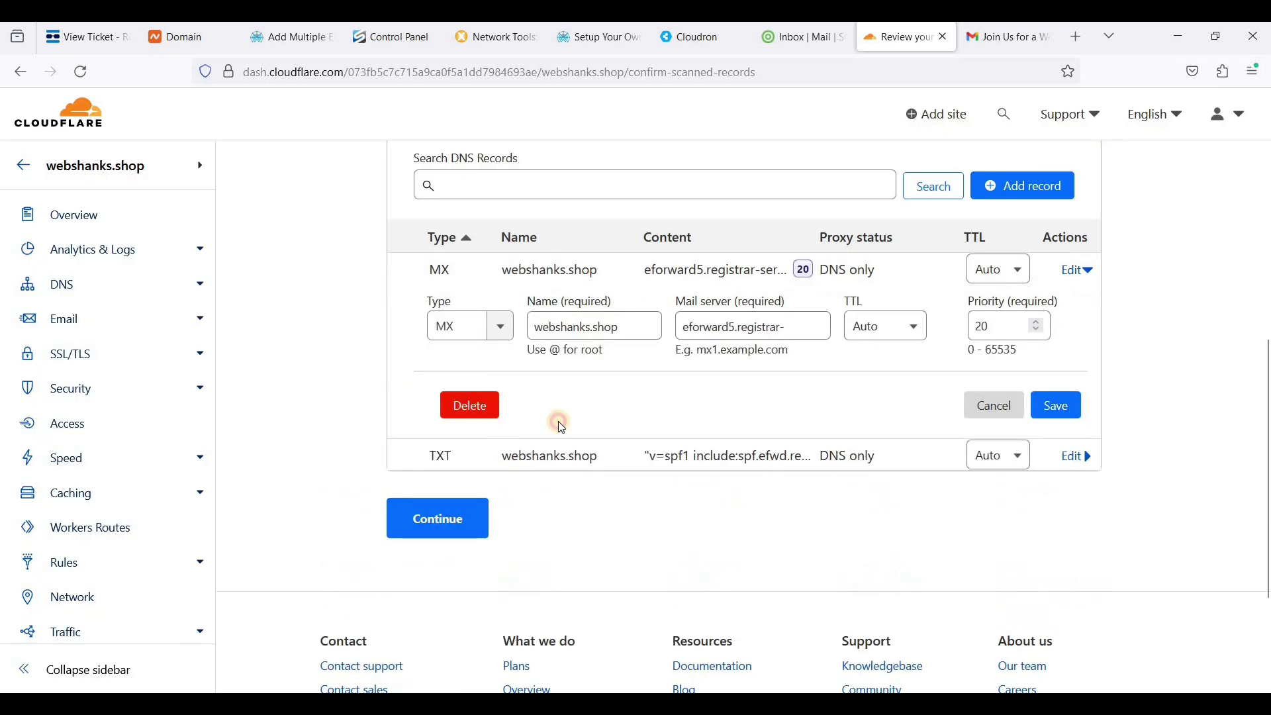
key("Return")
key("Return")
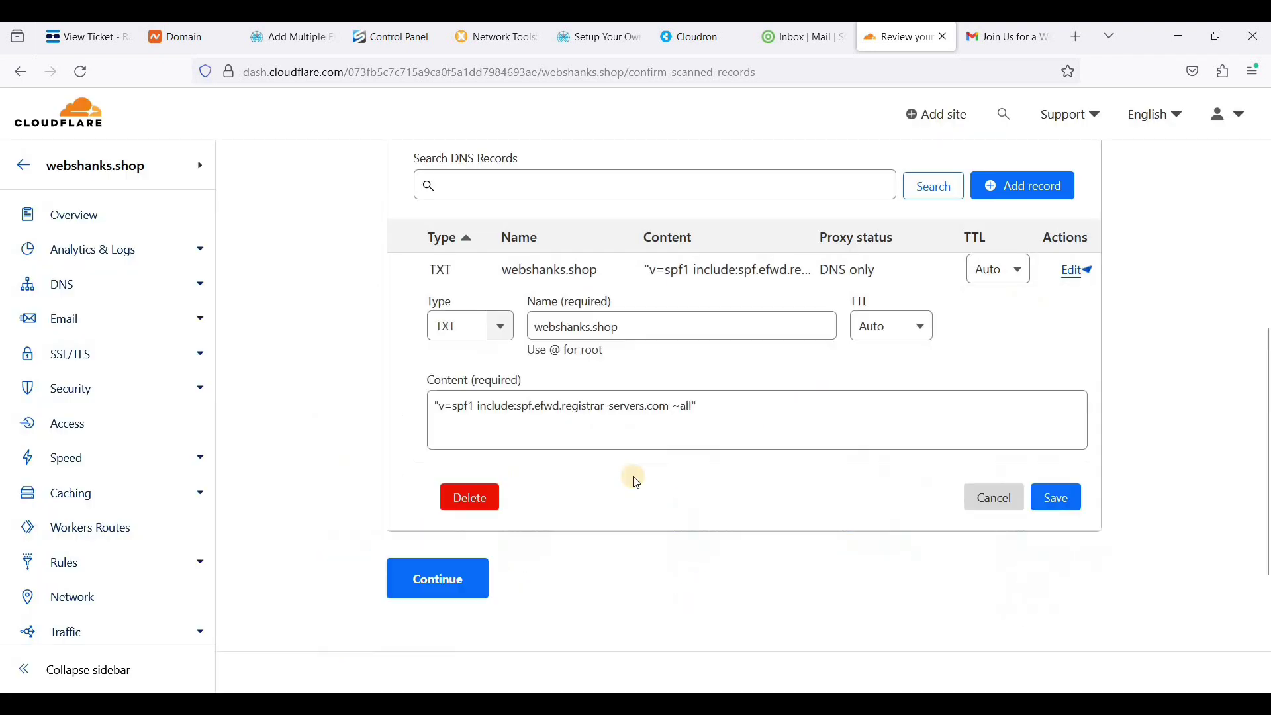
- Delete the SPF TXT record and continue, choosing to add records later
left_click(482, 507)
left_click(927, 485)
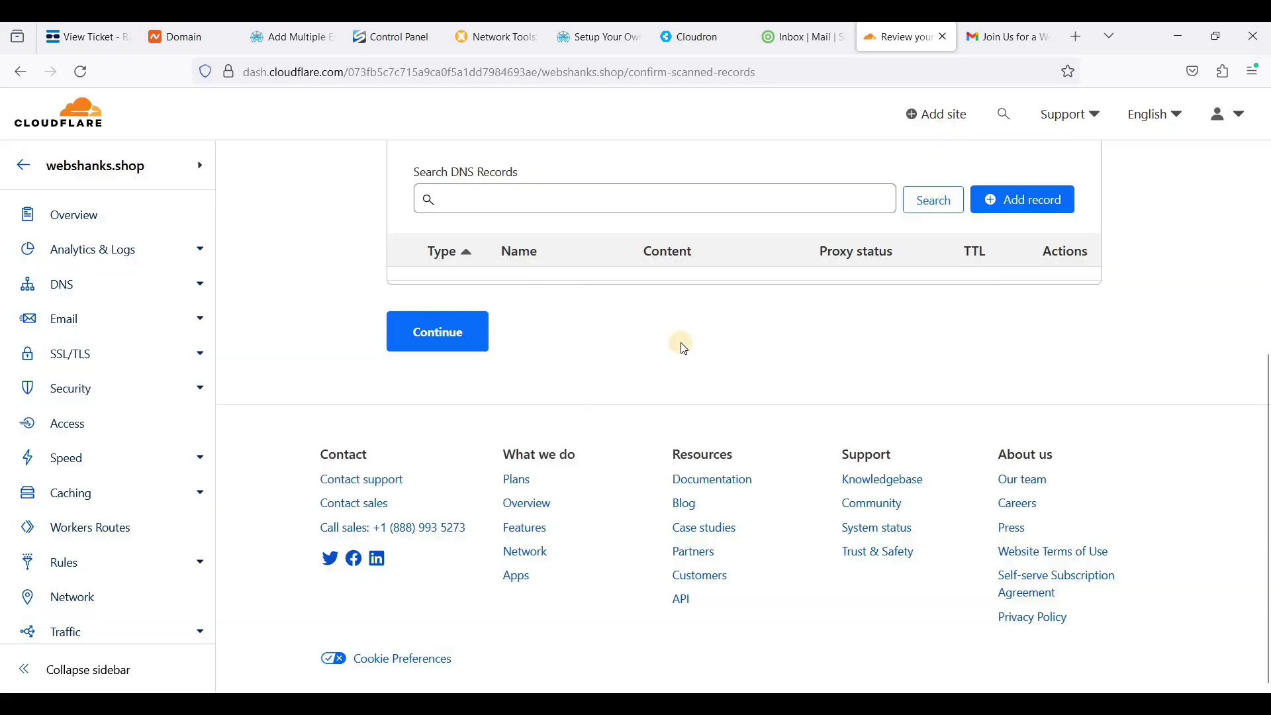
left_click(433, 330)
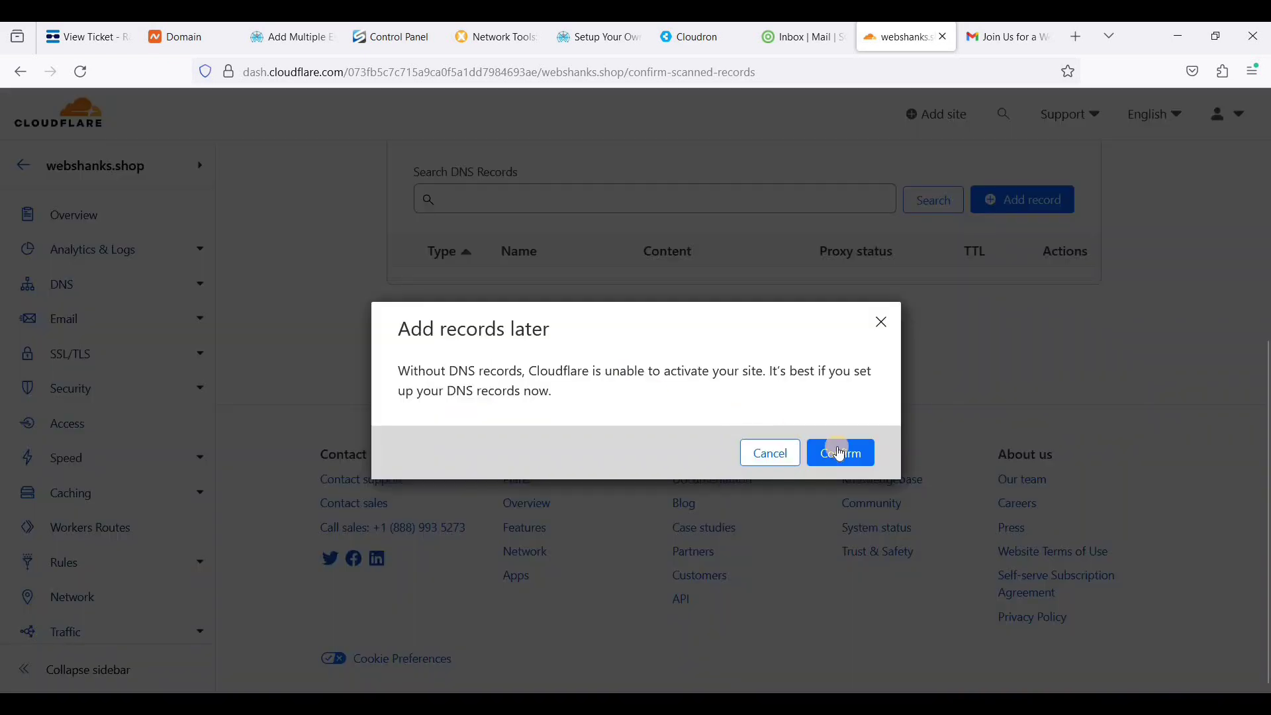
left_click(844, 454)
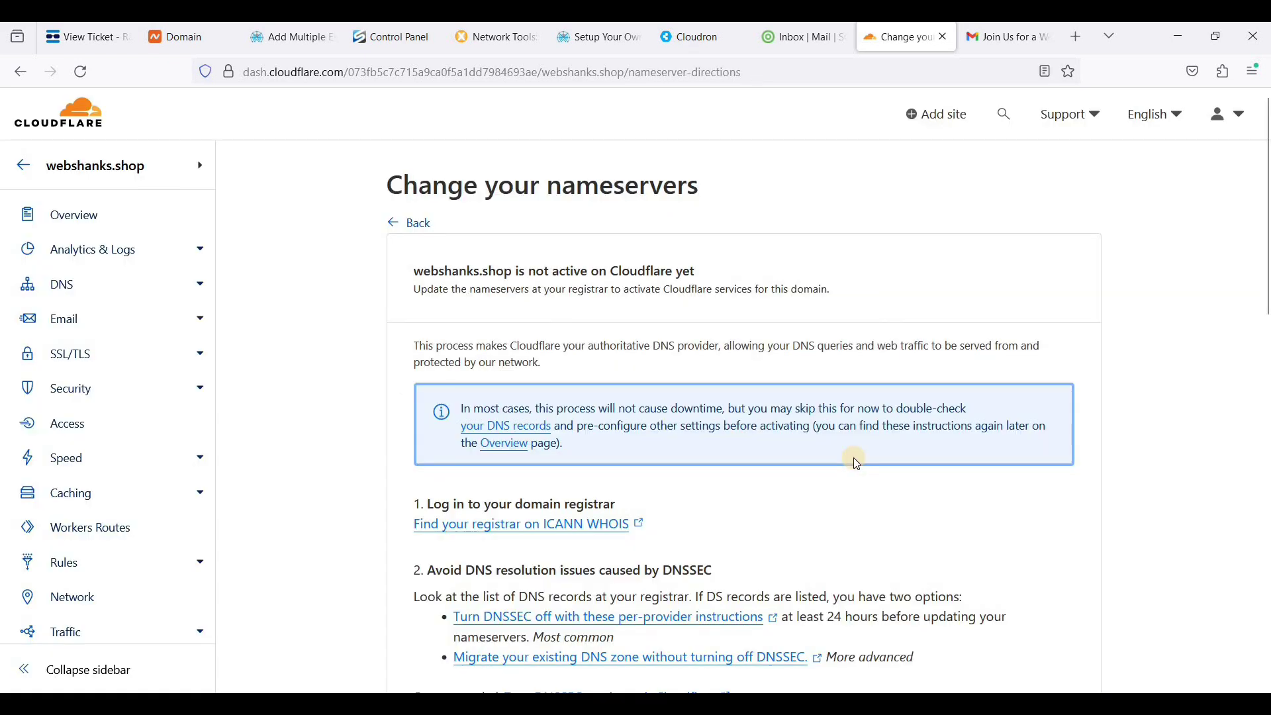
- Copy the first Cloudflare nameserver, carrera.ns.cloudflare.com, and switch to Namecheap
scroll(857, 464, "down", 8)
left_click(680, 351)
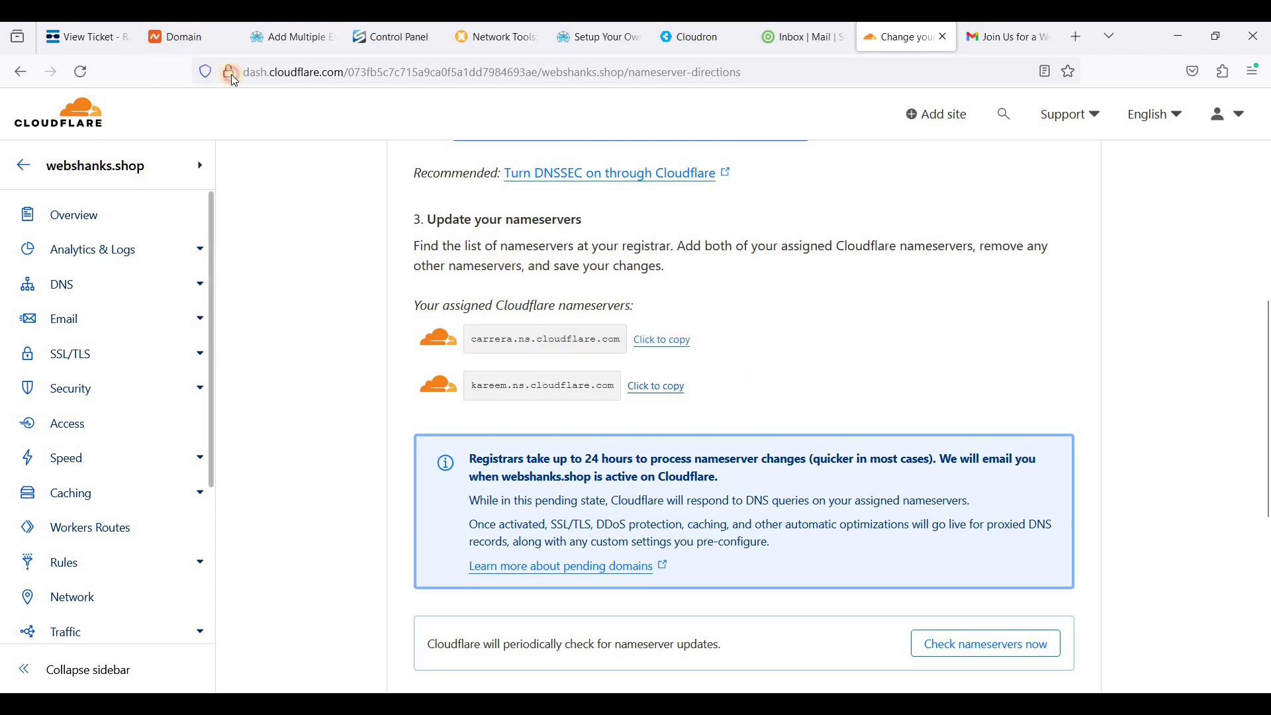
left_click(182, 38)
- Switch webshanks.shop to Custom DNS in Namecheap and paste carrera.ns.cloudflare.com as the first nameserver
left_click(113, 218)
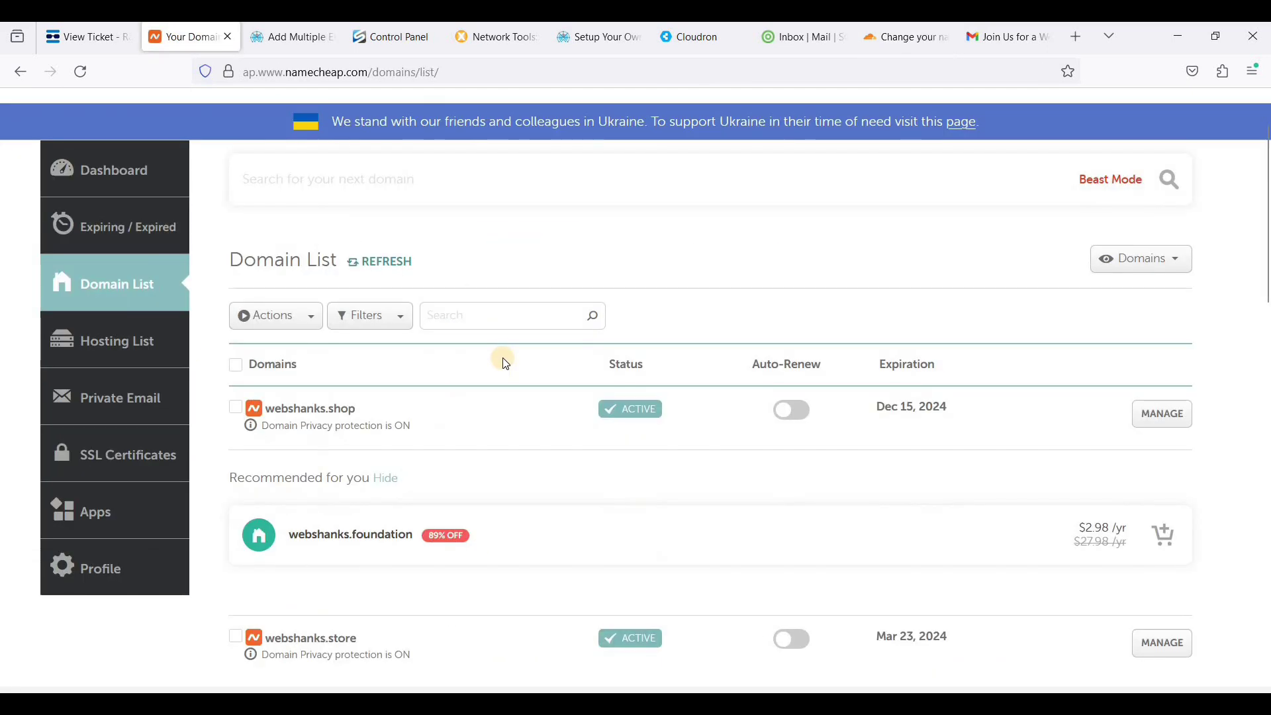
scroll(1126, 384, "down", 2)
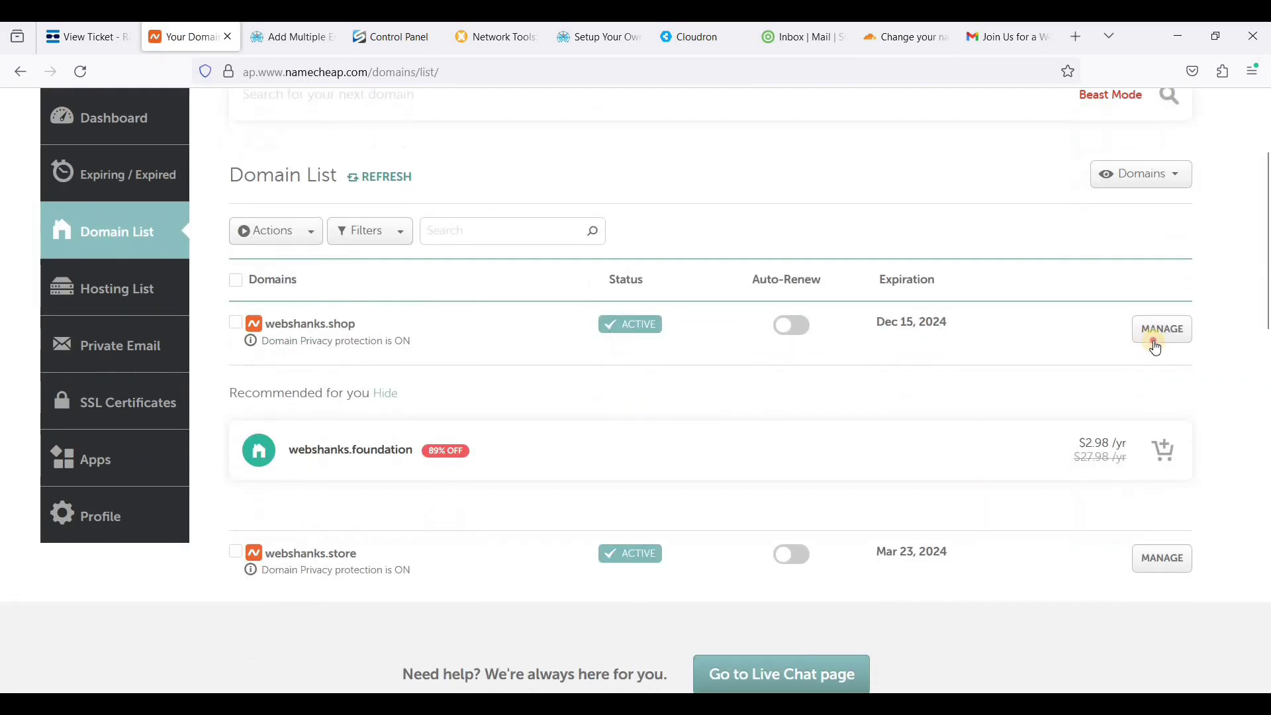
left_click(929, 358)
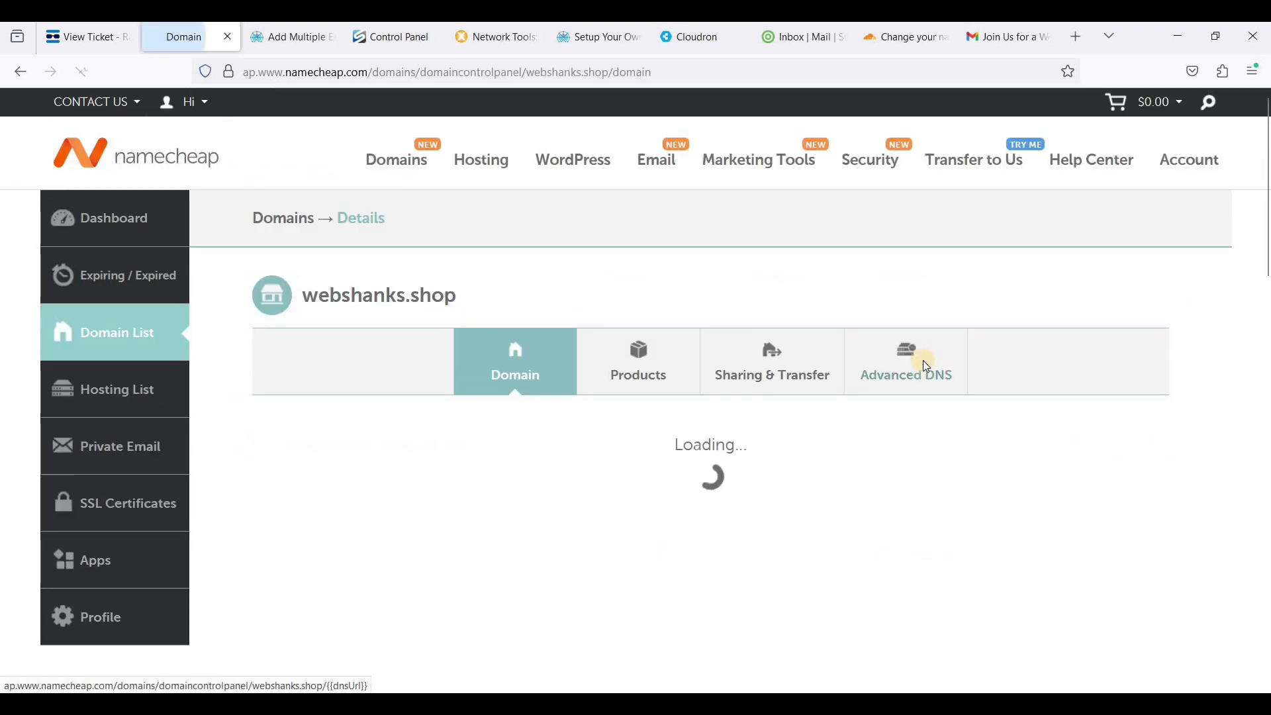
scroll(834, 351, "down", 2)
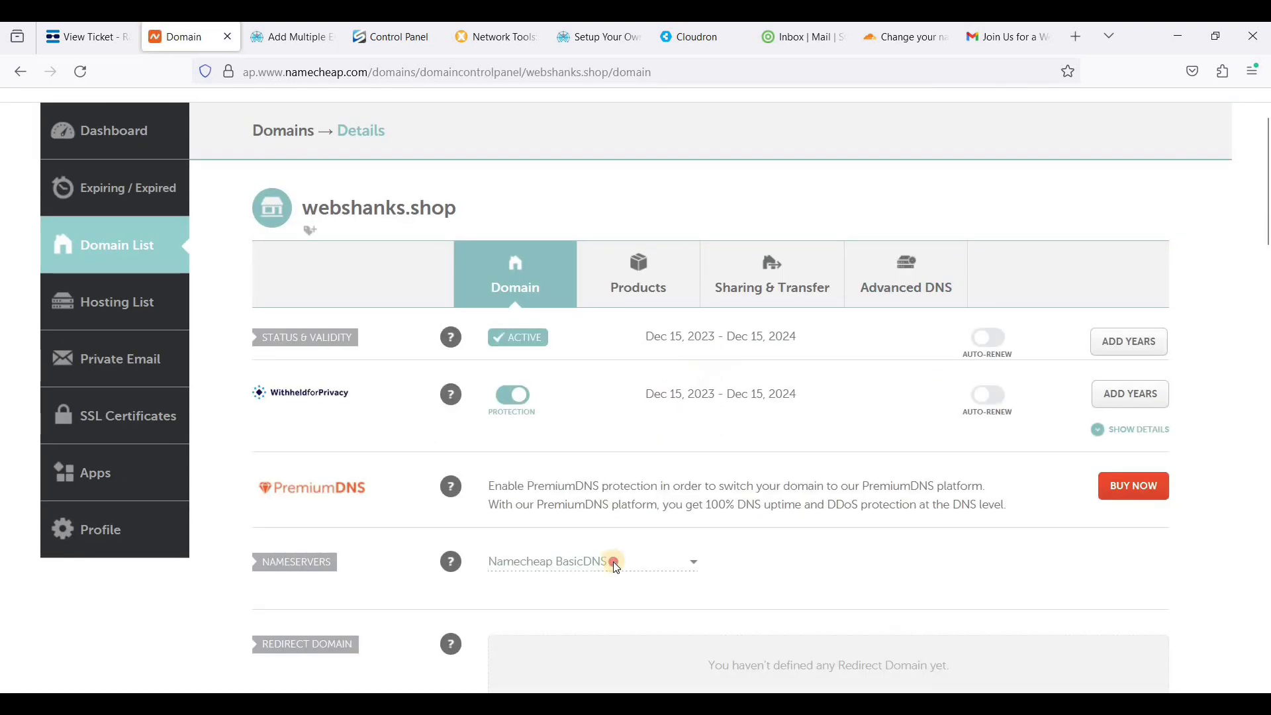
left_click(615, 568)
left_click(576, 644)
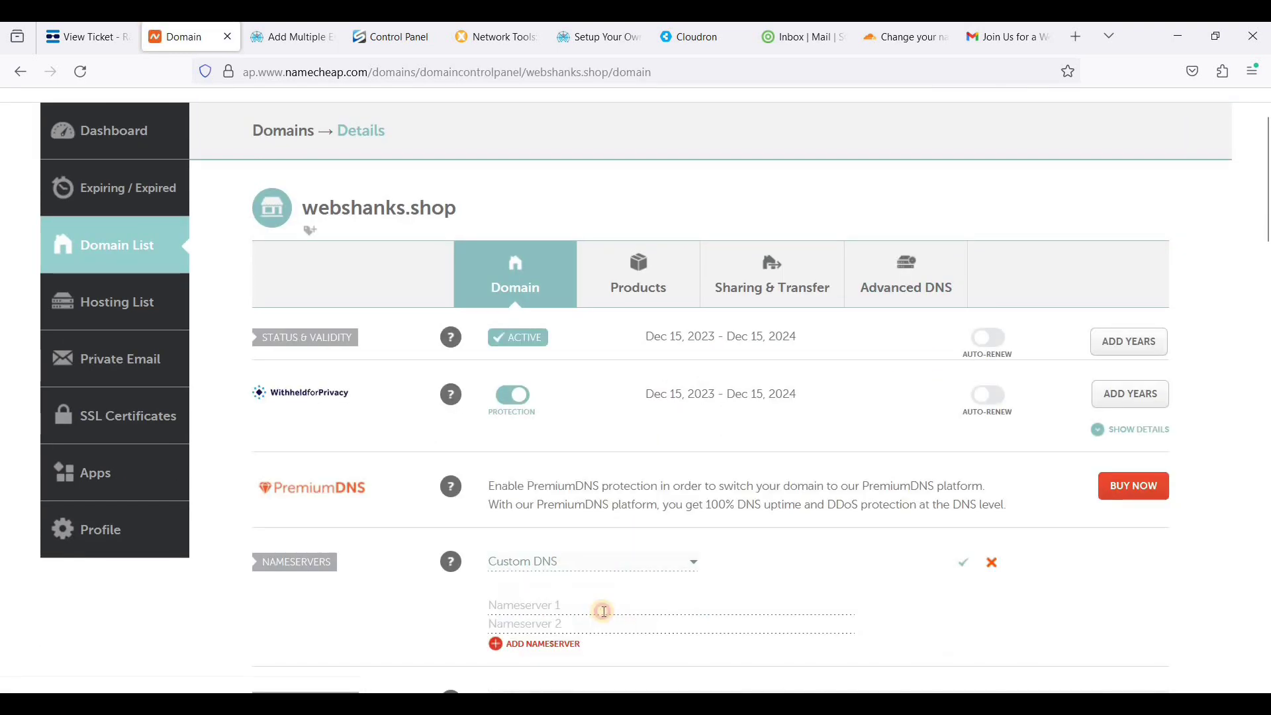
key("ctrl+v")
scroll(937, 283, "down", 2)
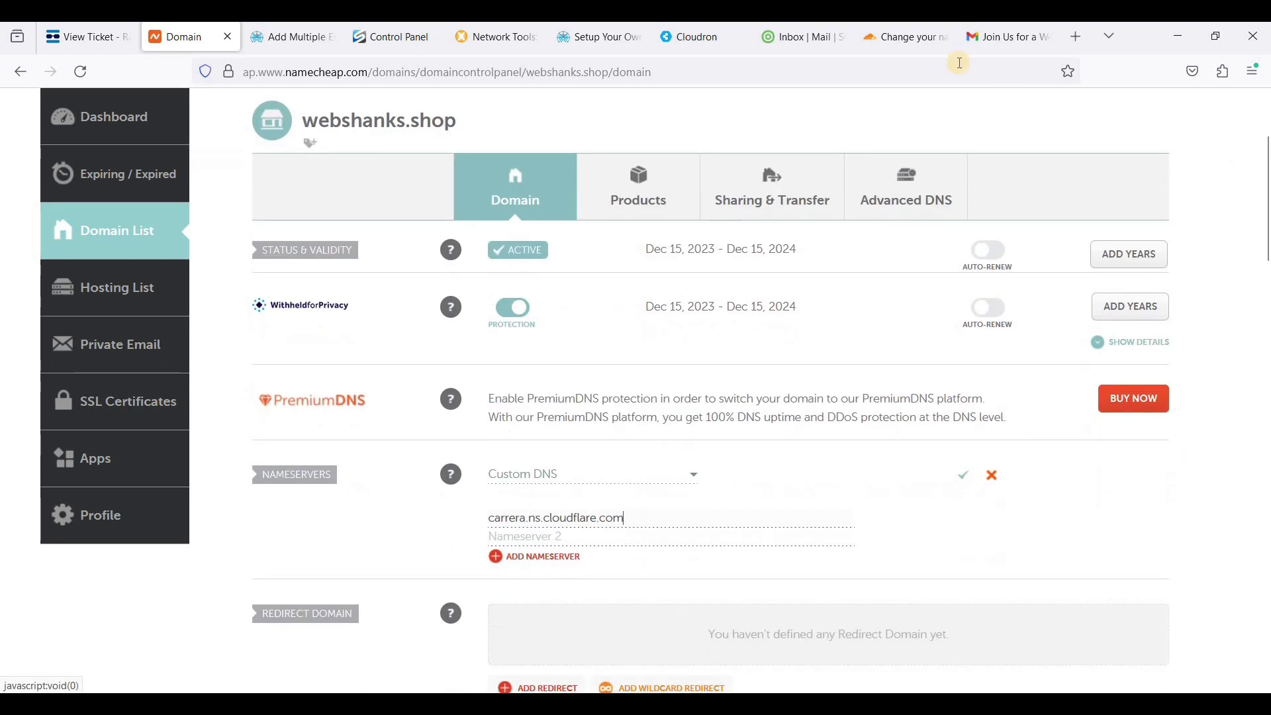
- Add kareem.ns.cloudflare.com as the second nameserver and save the custom DNS settings
left_click(923, 46)
left_click(679, 386)
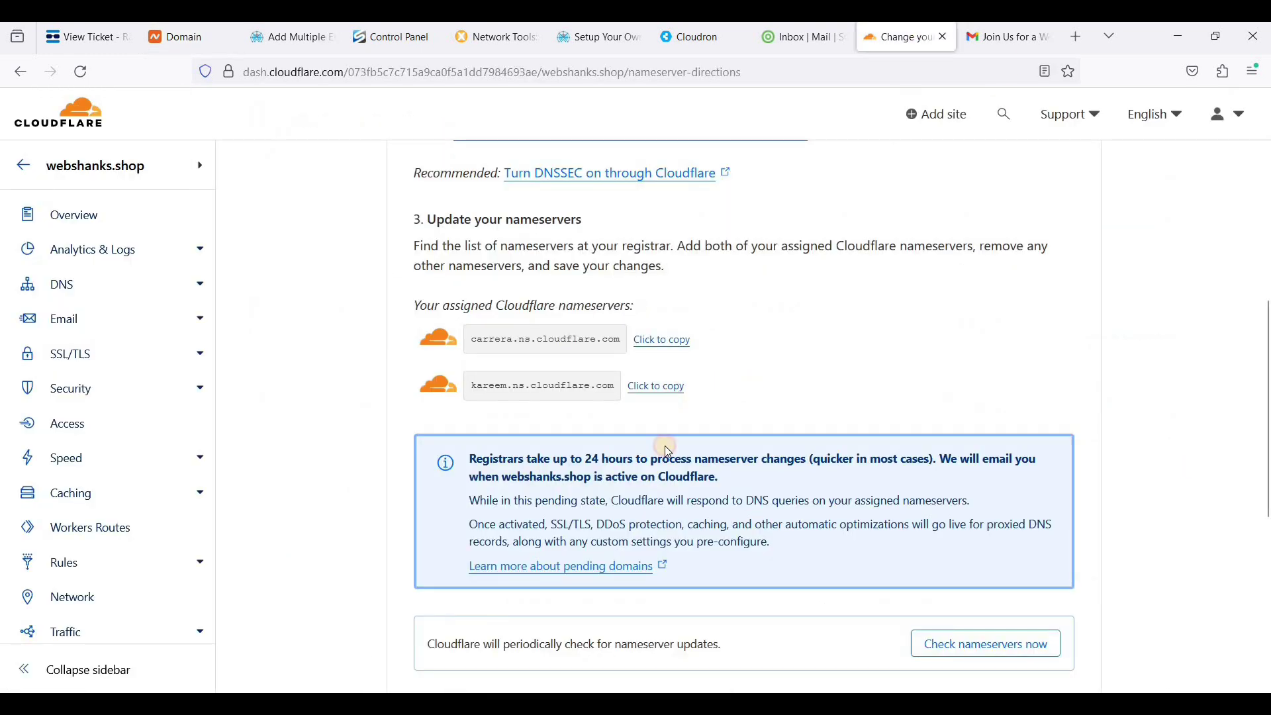
left_click(193, 44)
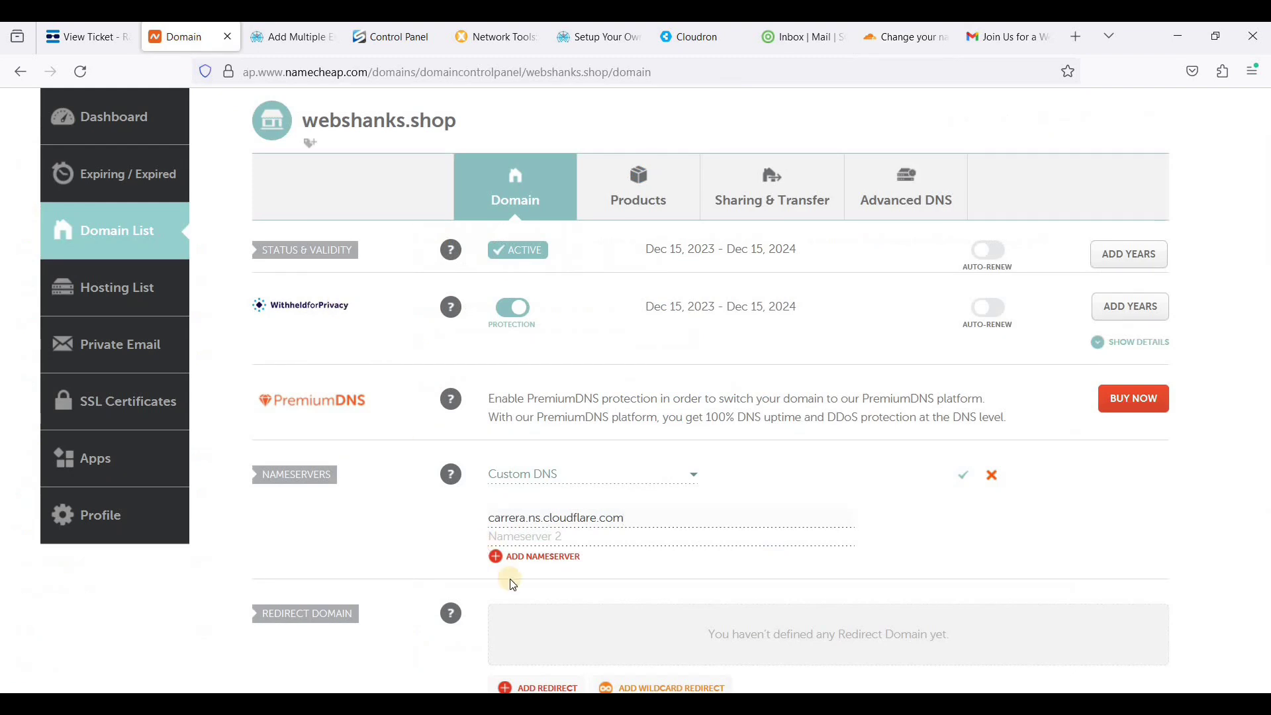
left_click(519, 535)
key("ctrl+v")
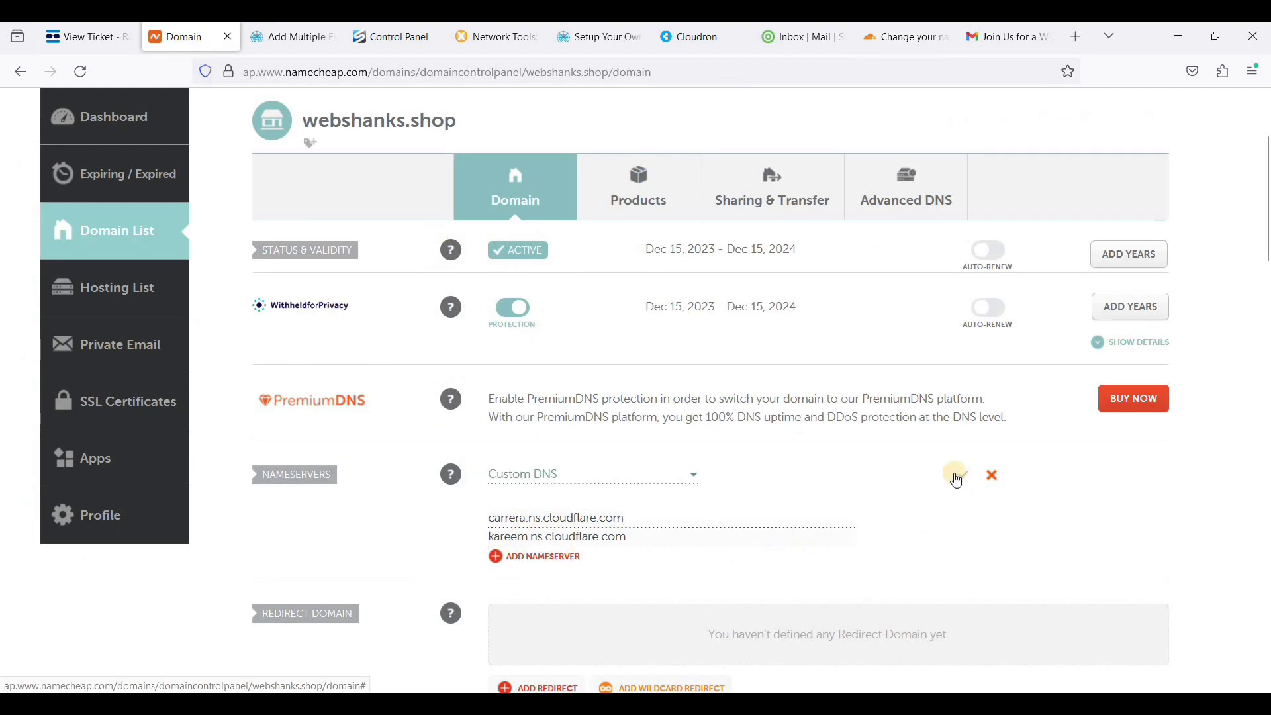
left_click(961, 477)
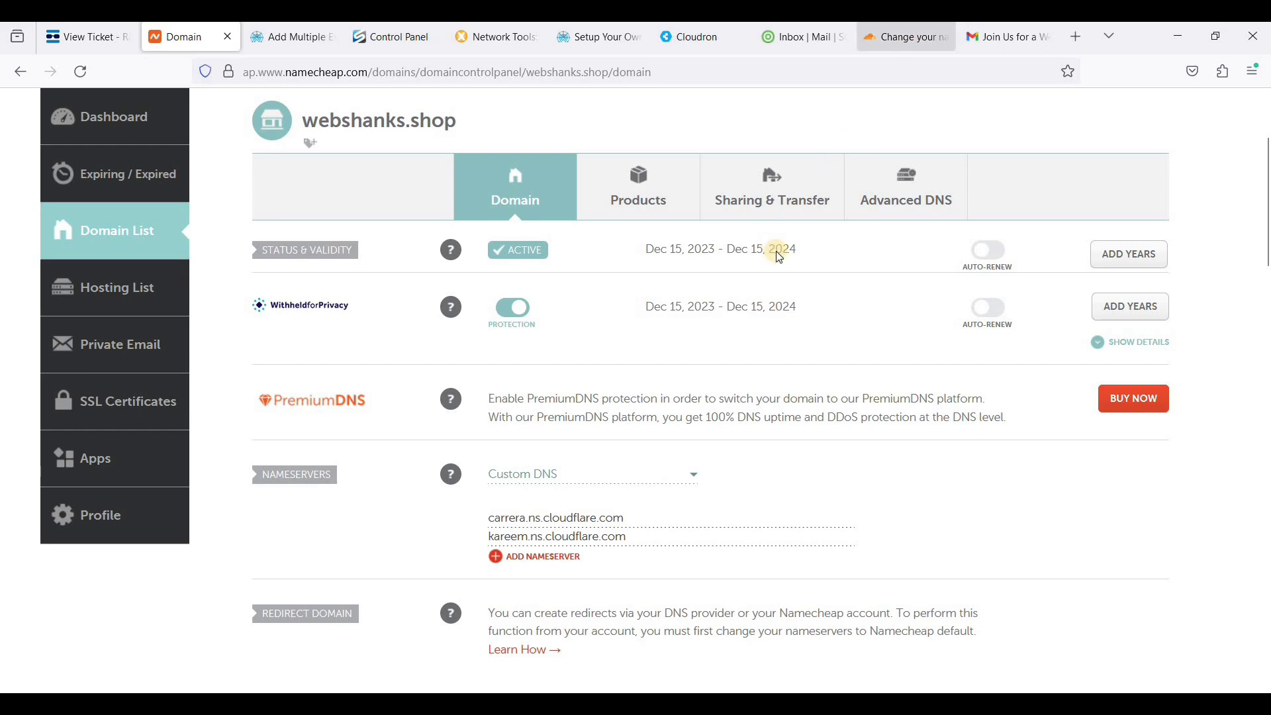
left_click(900, 37)
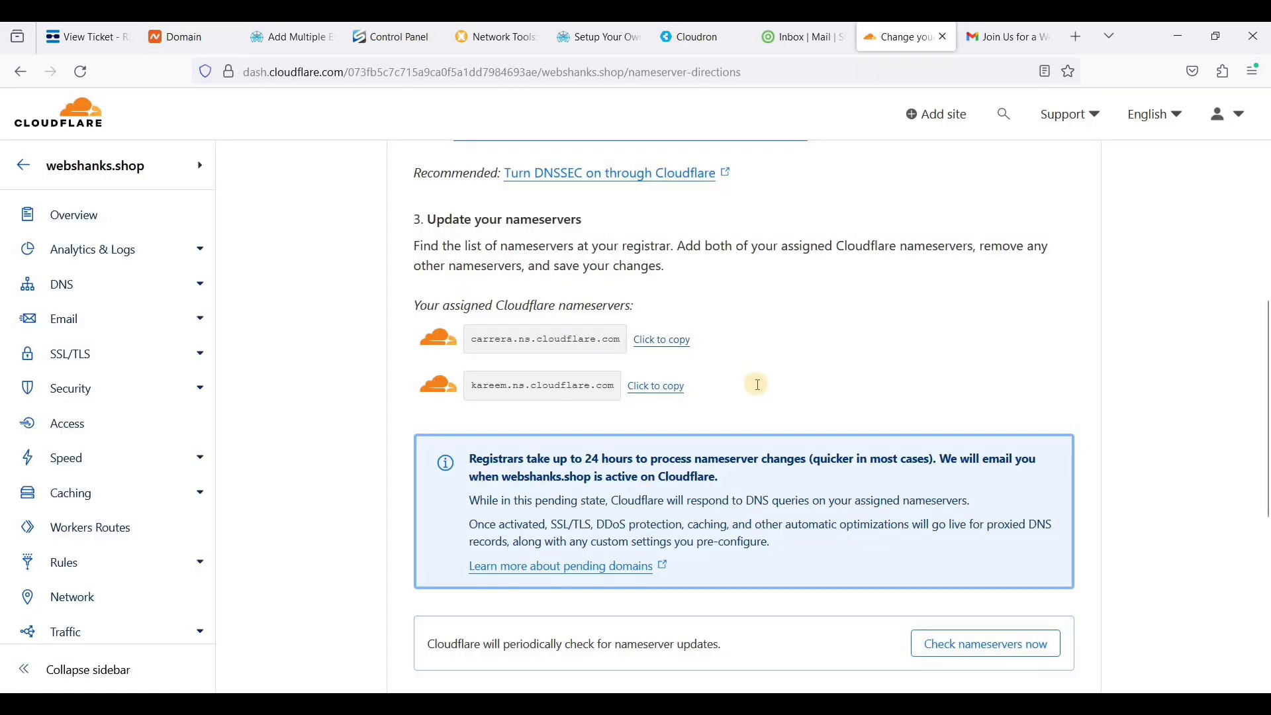
scroll(758, 388, "down", 3)
- Reveal the Cloudflare Global API Key with the account password and copy it
left_click(480, 506)
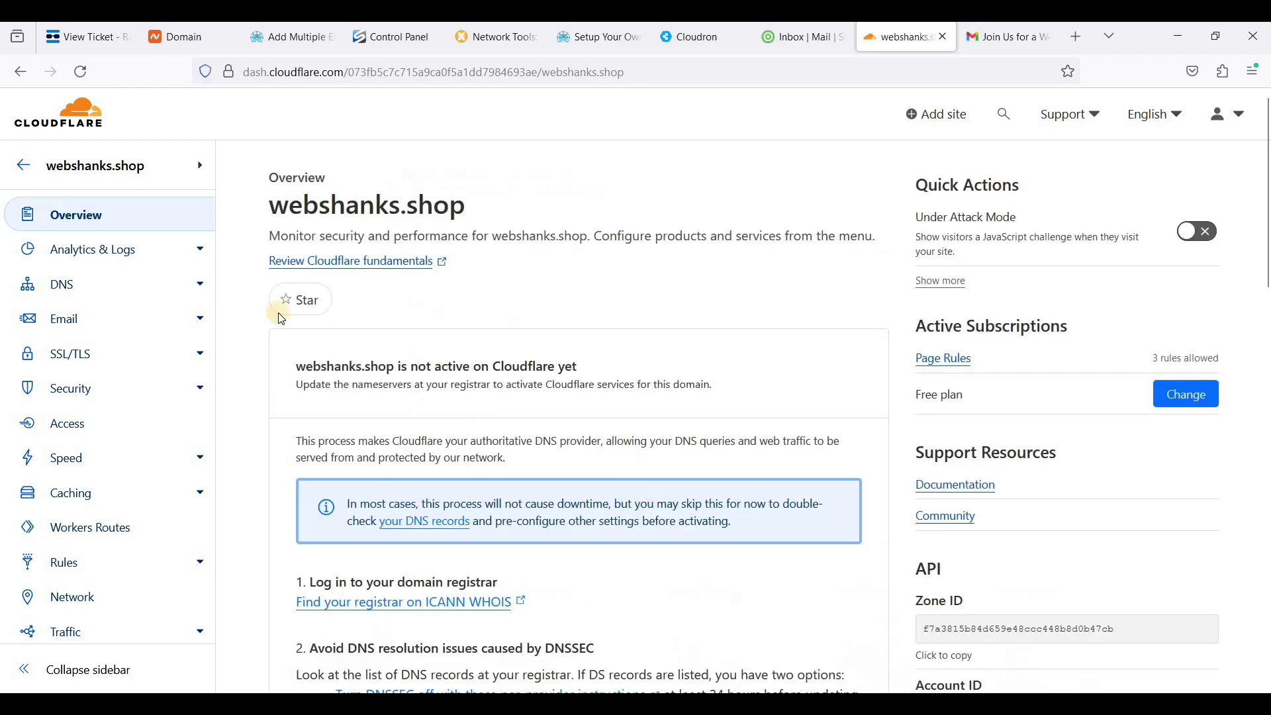
scroll(953, 606, "down", 3)
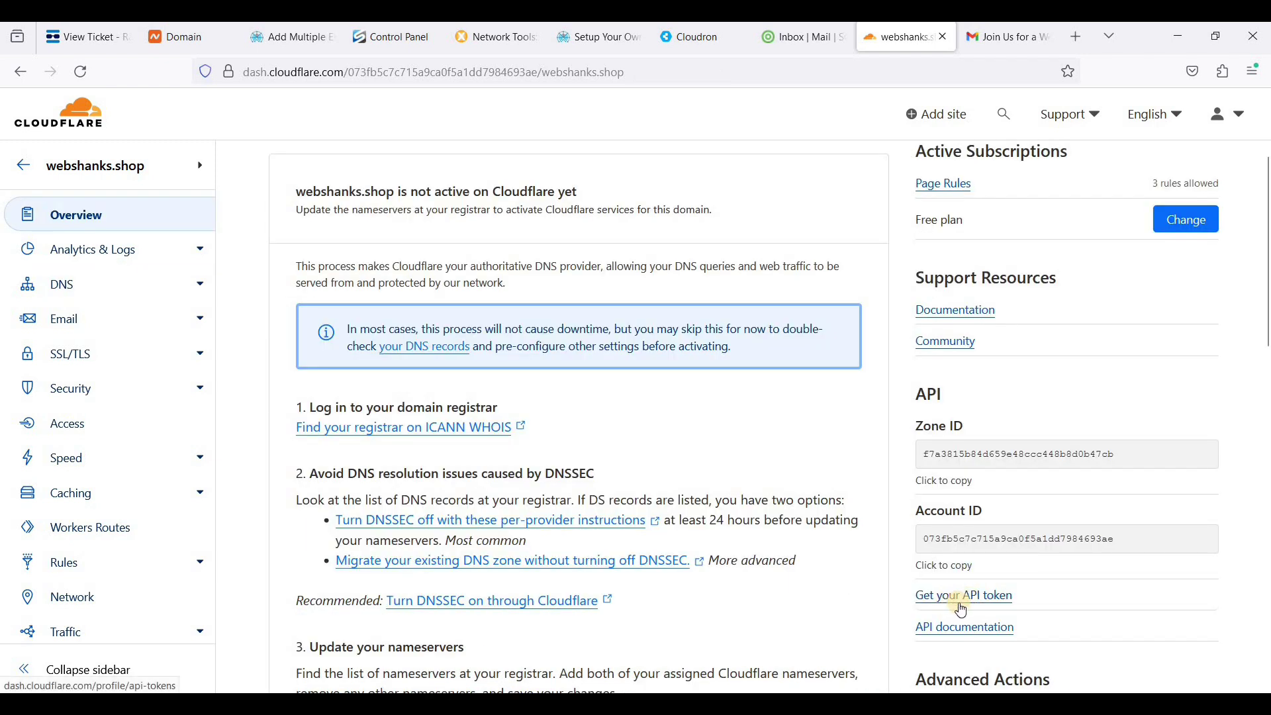
left_click(970, 603)
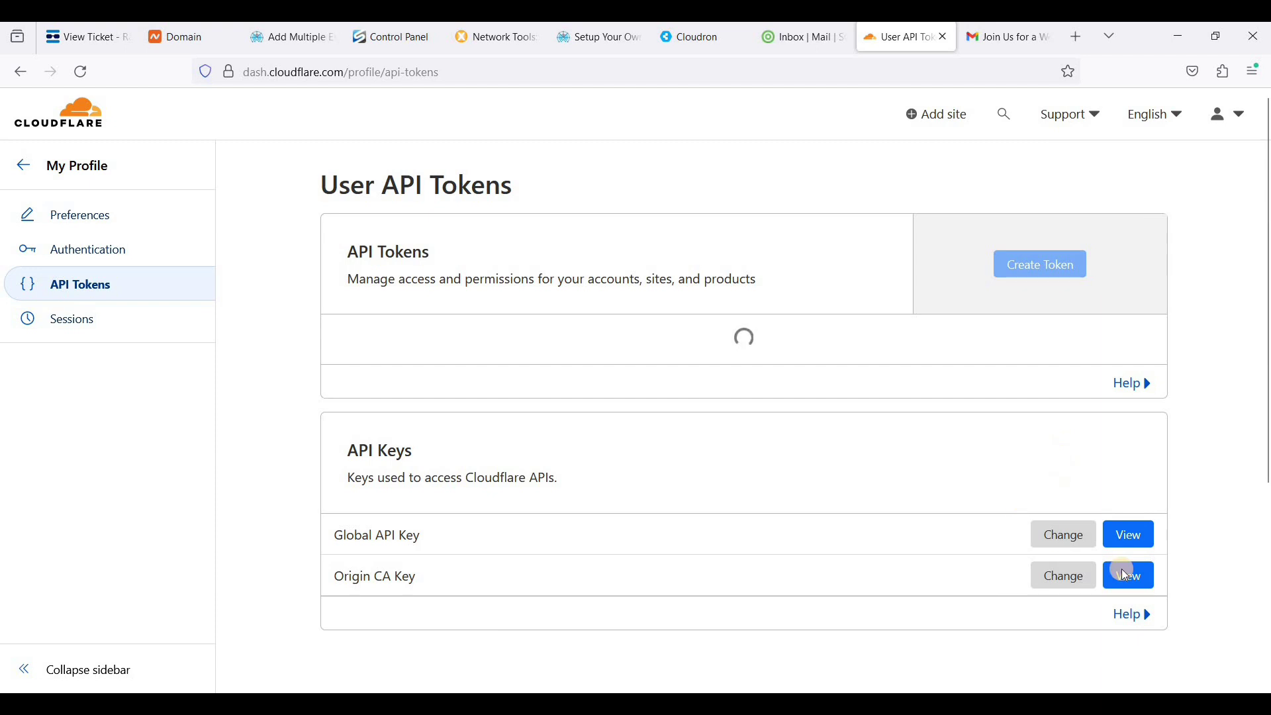
left_click(1142, 562)
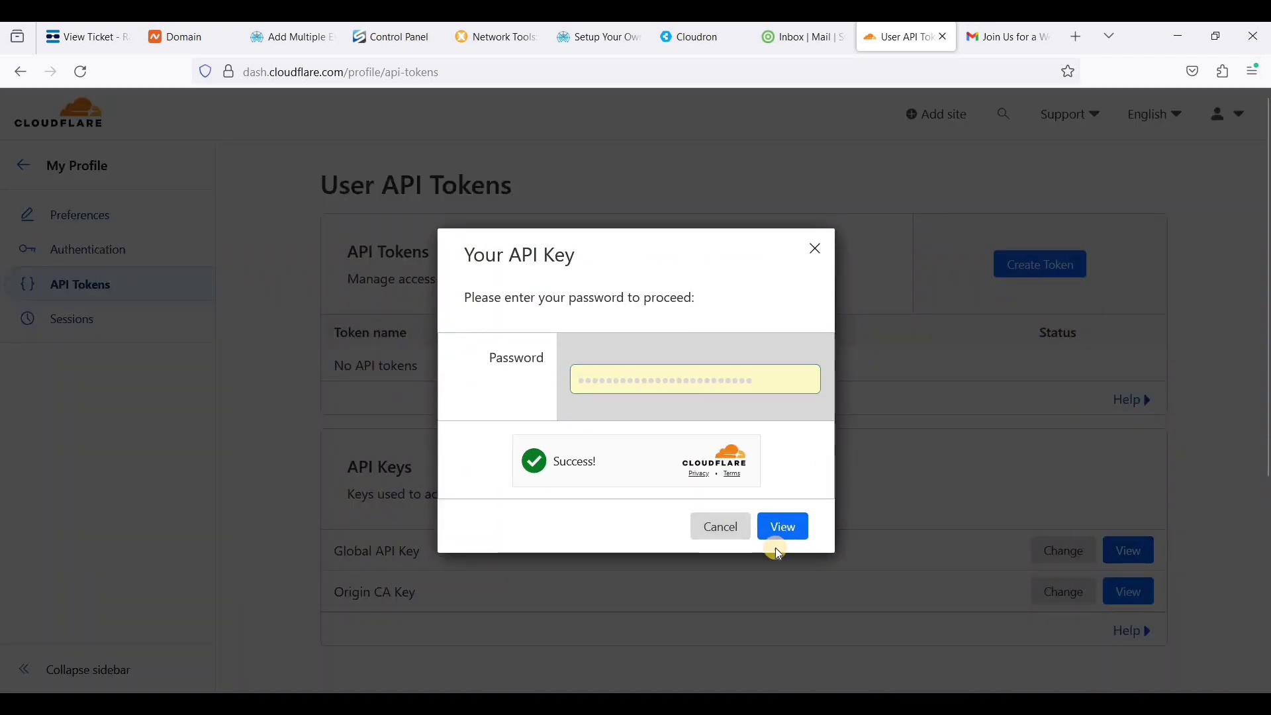
left_click(789, 533)
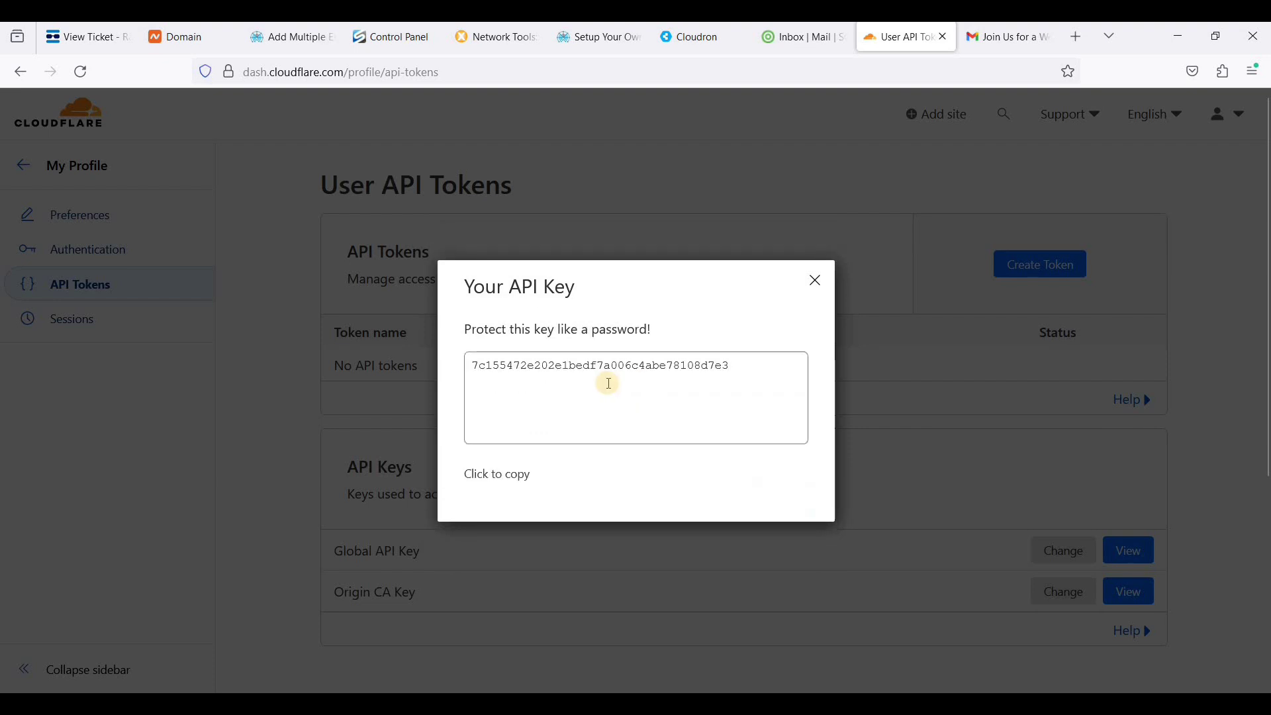
left_click(663, 409)
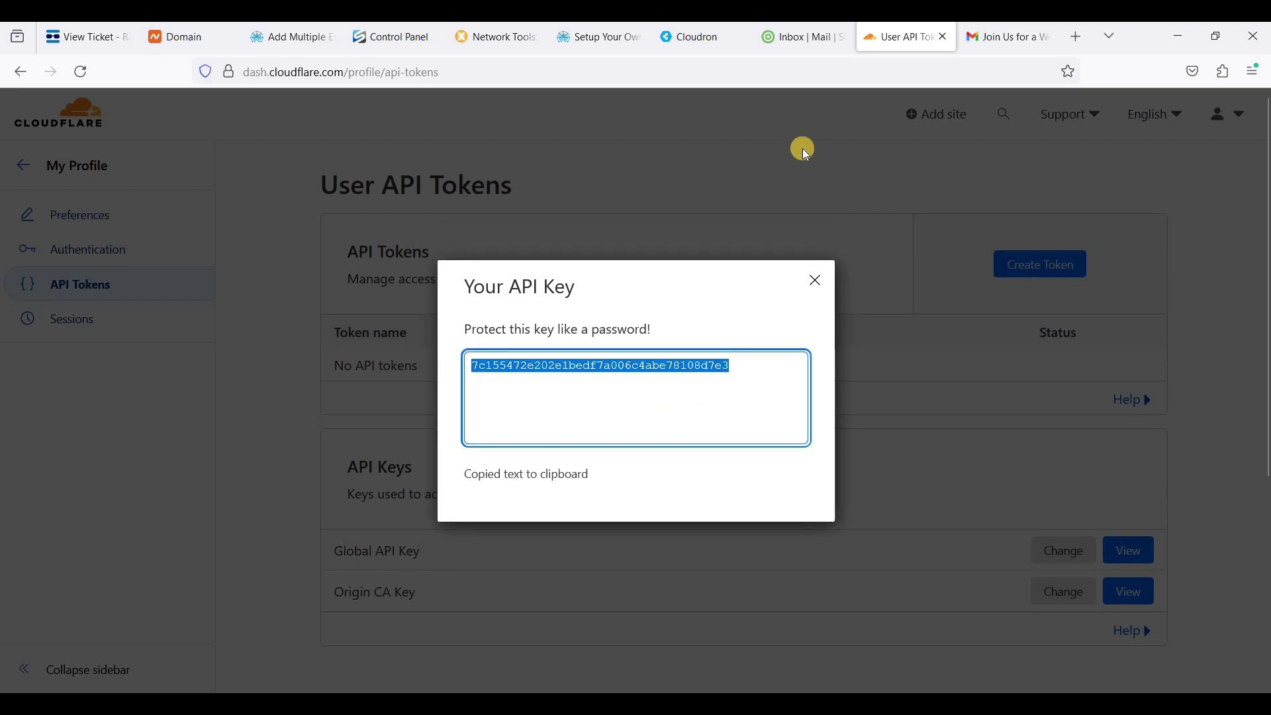
left_click(689, 43)
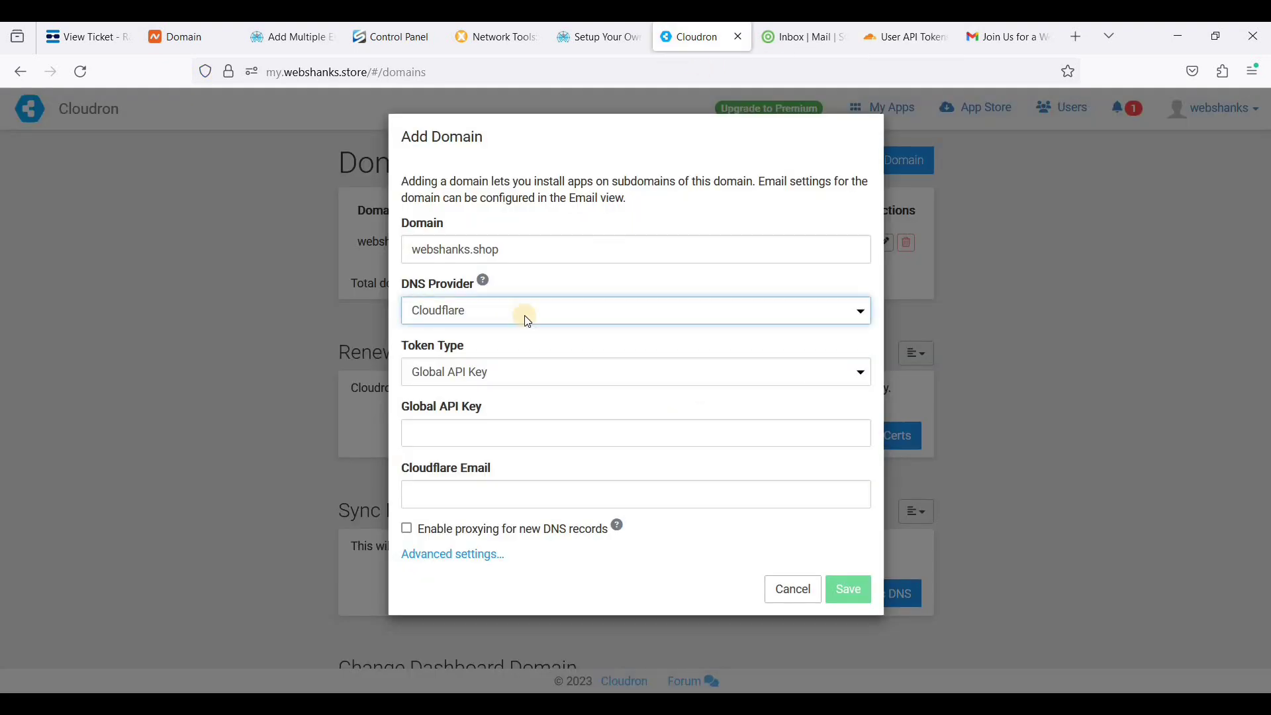
- Paste the Global API Key, enter the Cloudflare account email, and save webshanks.shop
left_click(458, 422)
key("ctrl+v")
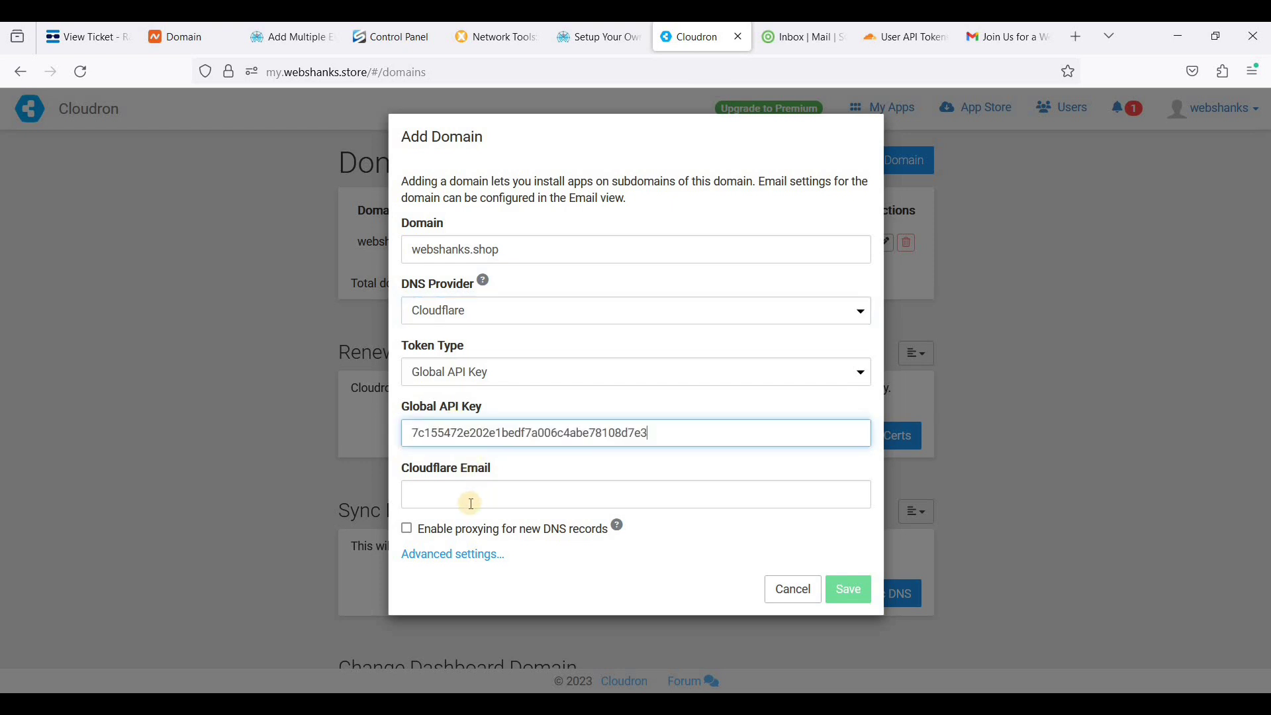
left_click(470, 502)
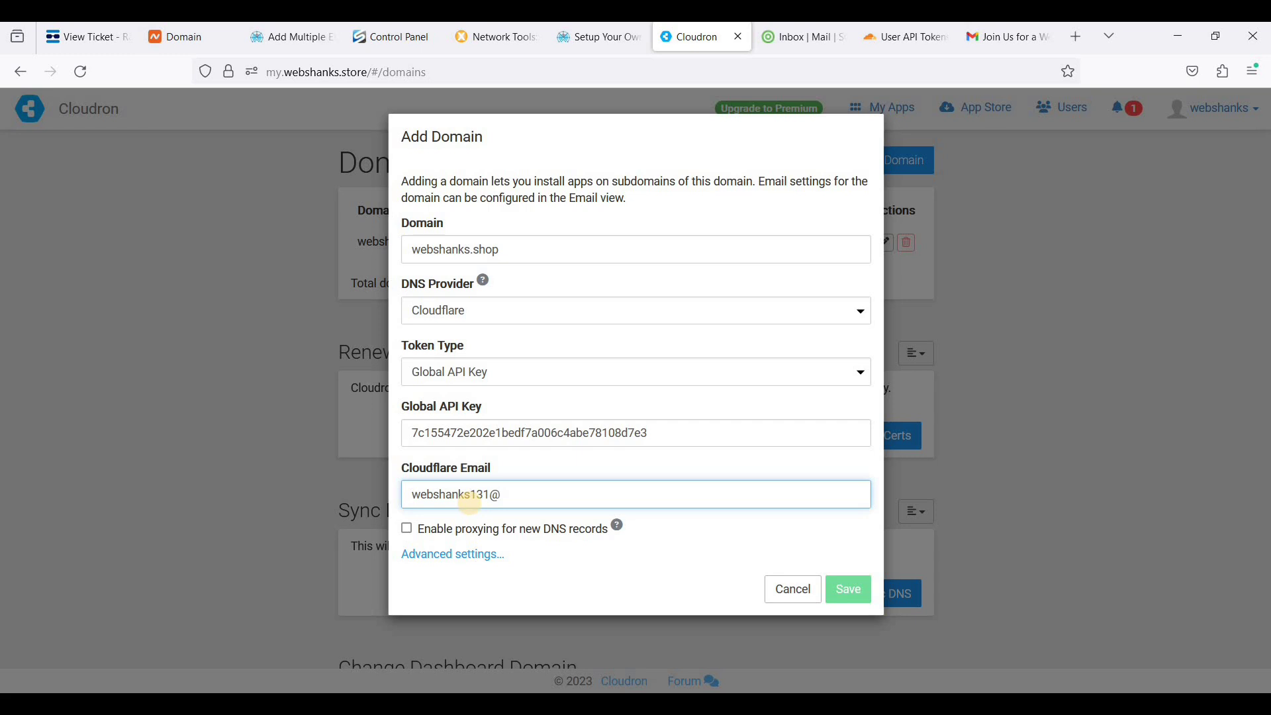
type("we")
key("BackSpace")
type("gmail.com")
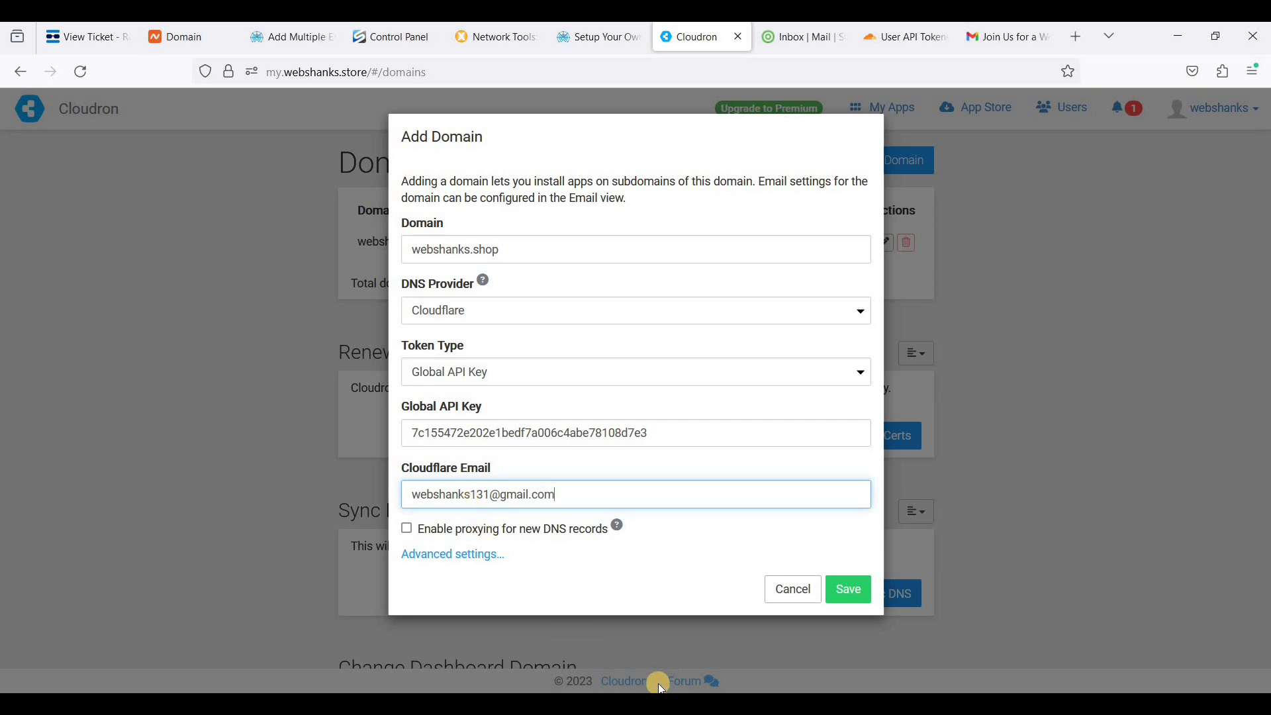
left_click(845, 598)
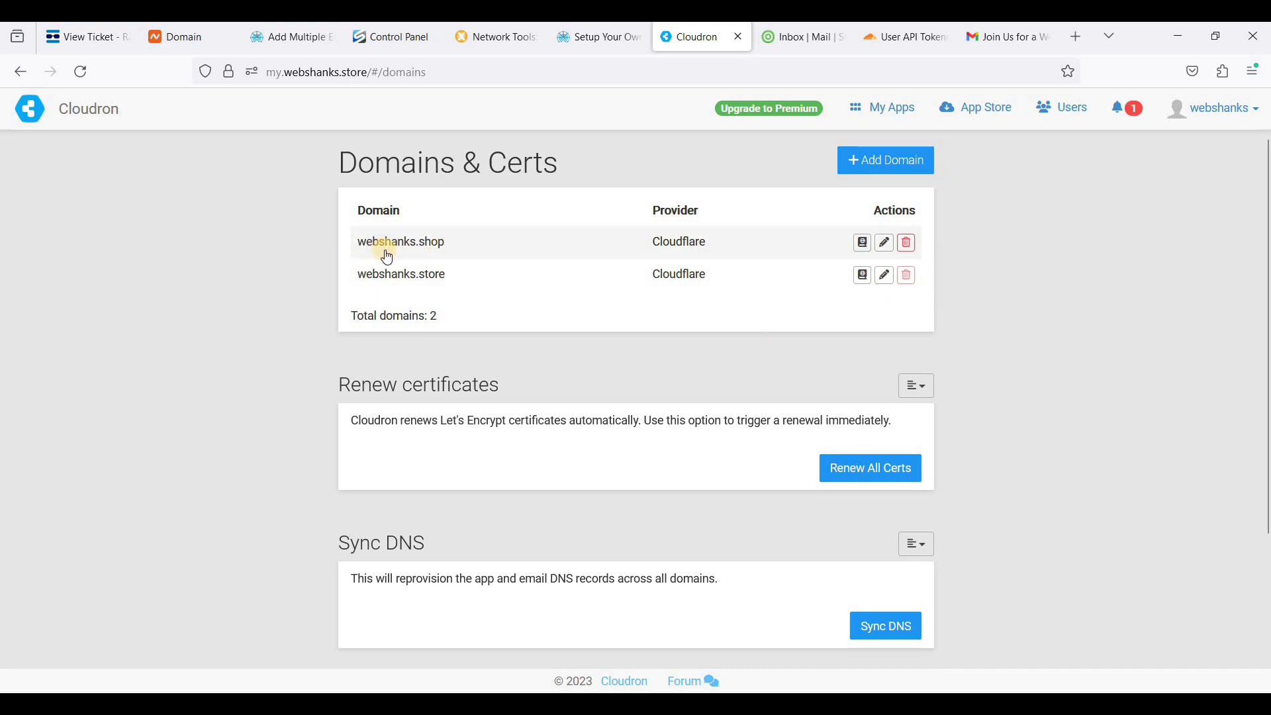
- In Email settings, enable incoming email for webshanks.shop with mail DNS records set up automatically
left_click(1212, 114)
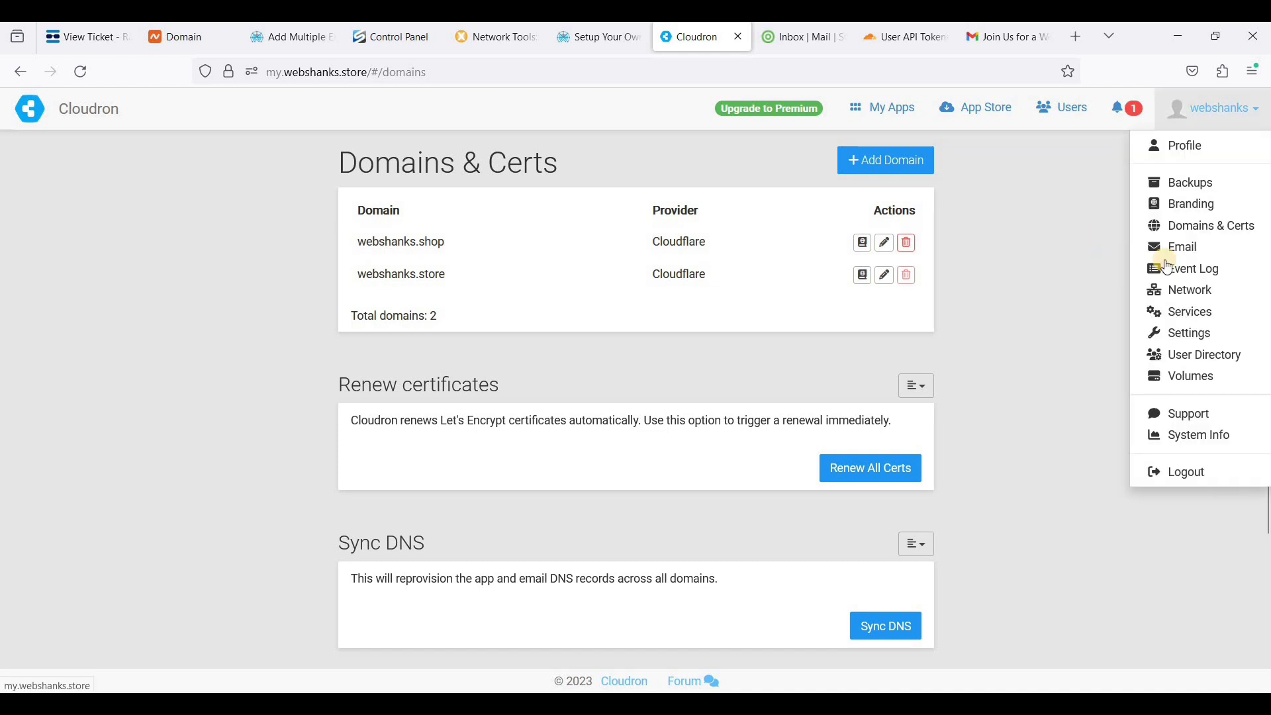
left_click(1178, 252)
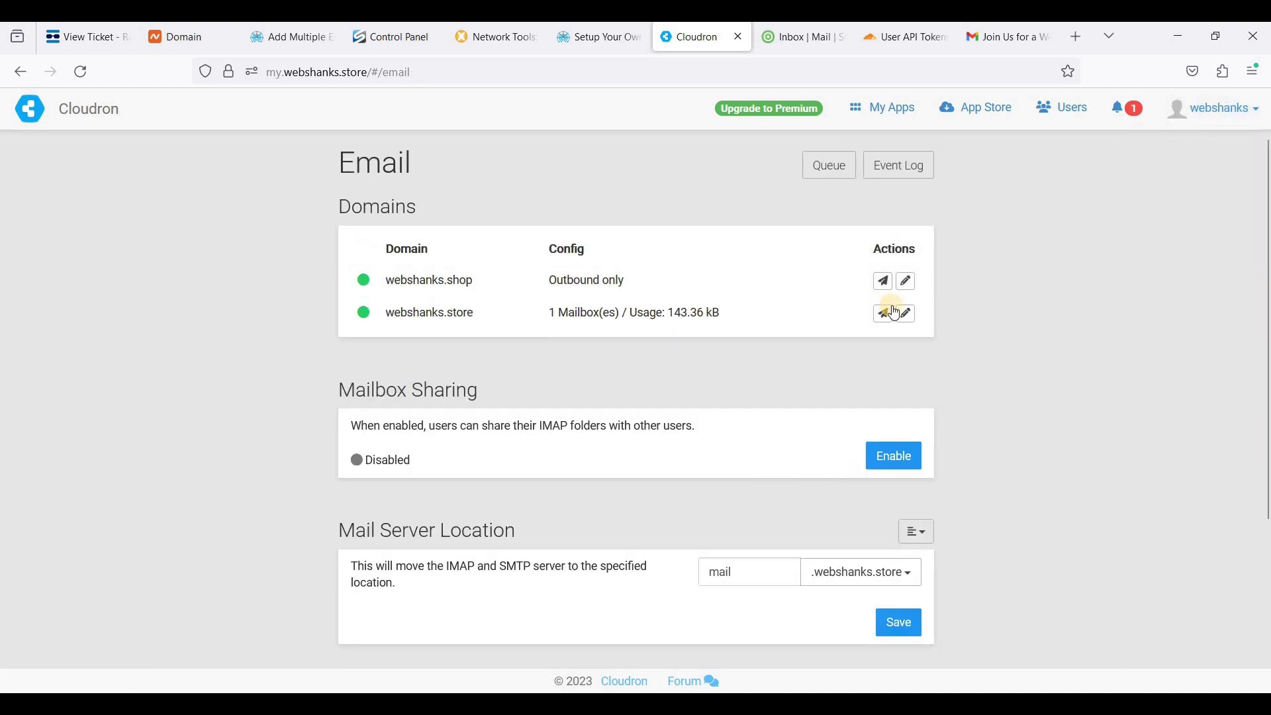
left_click(908, 283)
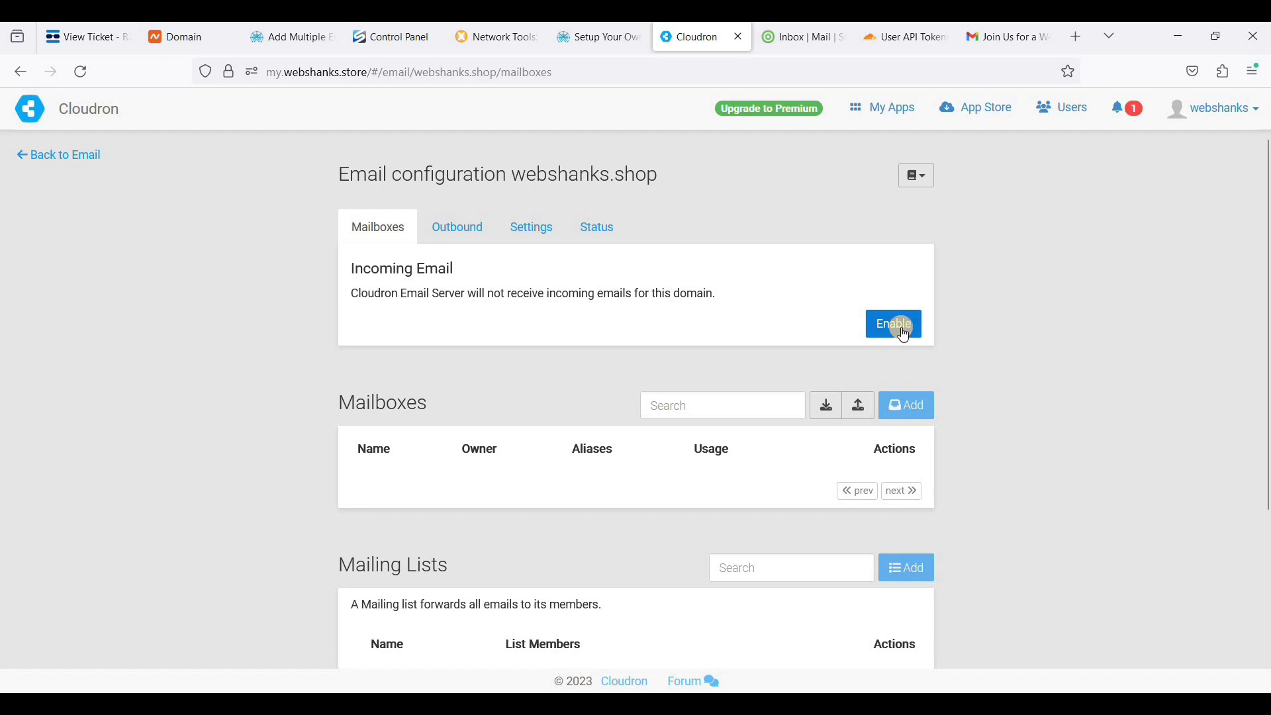
left_click(893, 324)
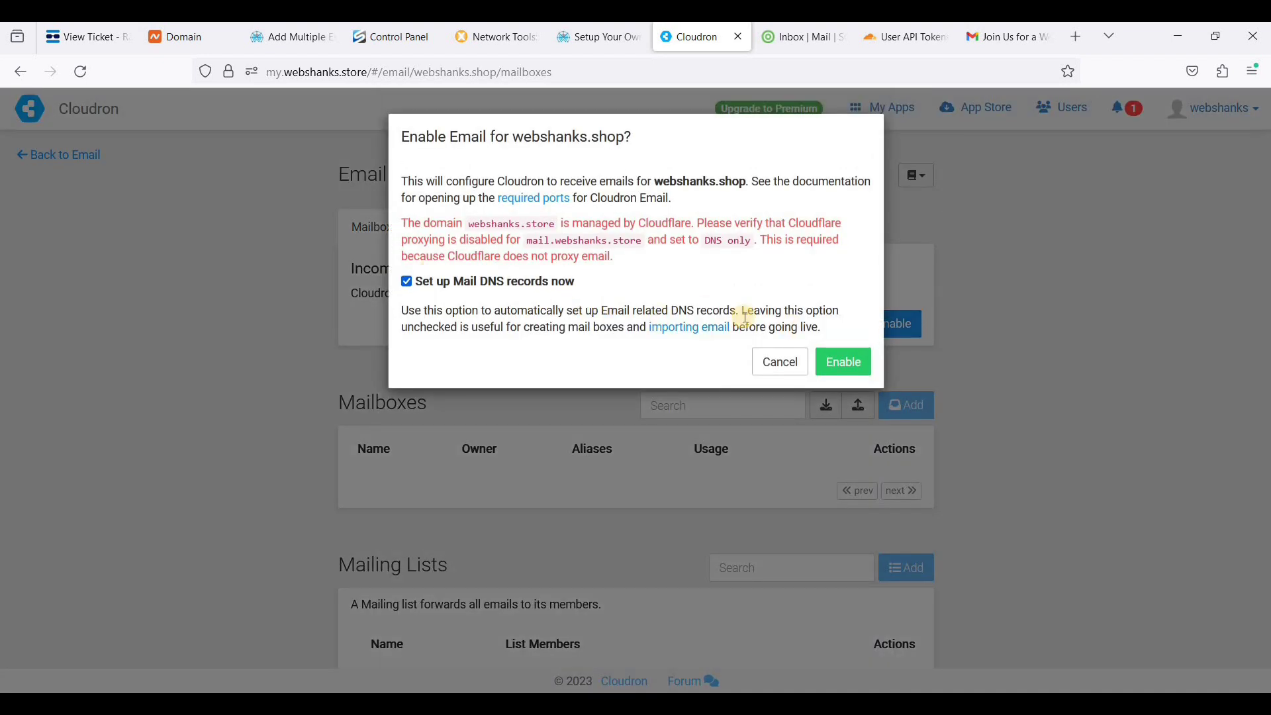
left_click(850, 365)
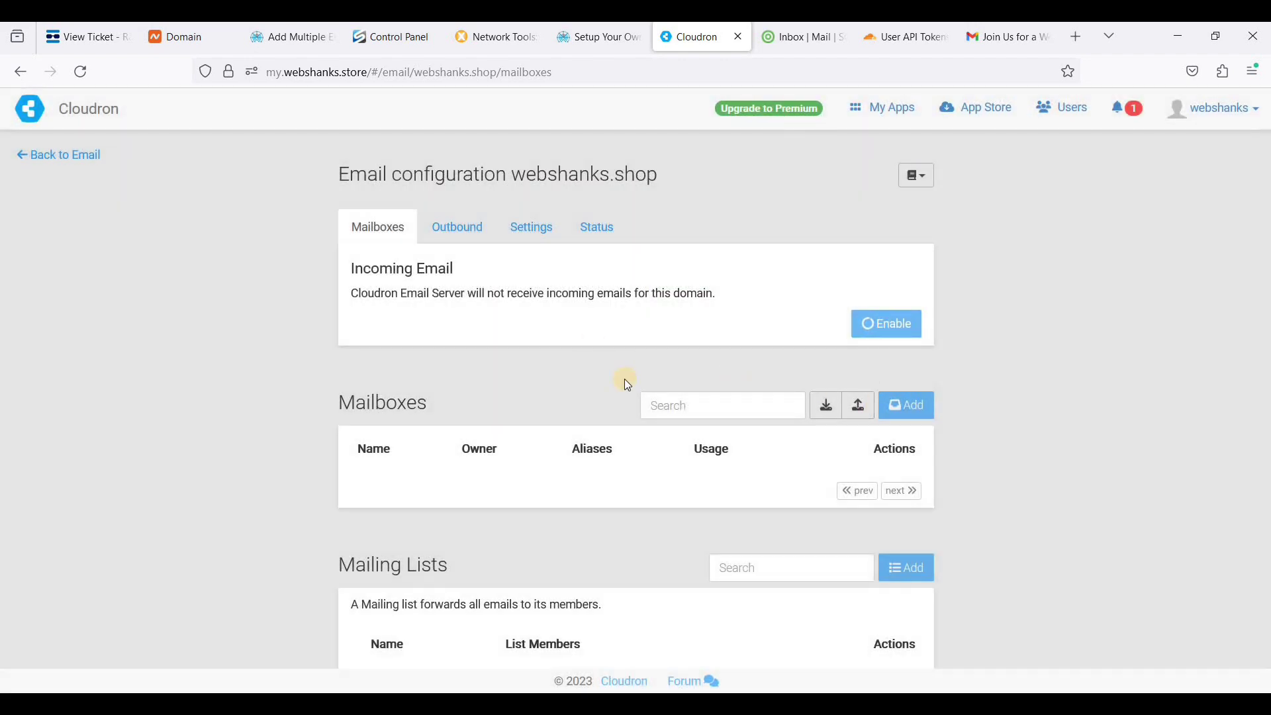
- Add an 'info' mailbox owned by the admin user, recheck the MX record, and switch to SOGo
left_click(917, 402)
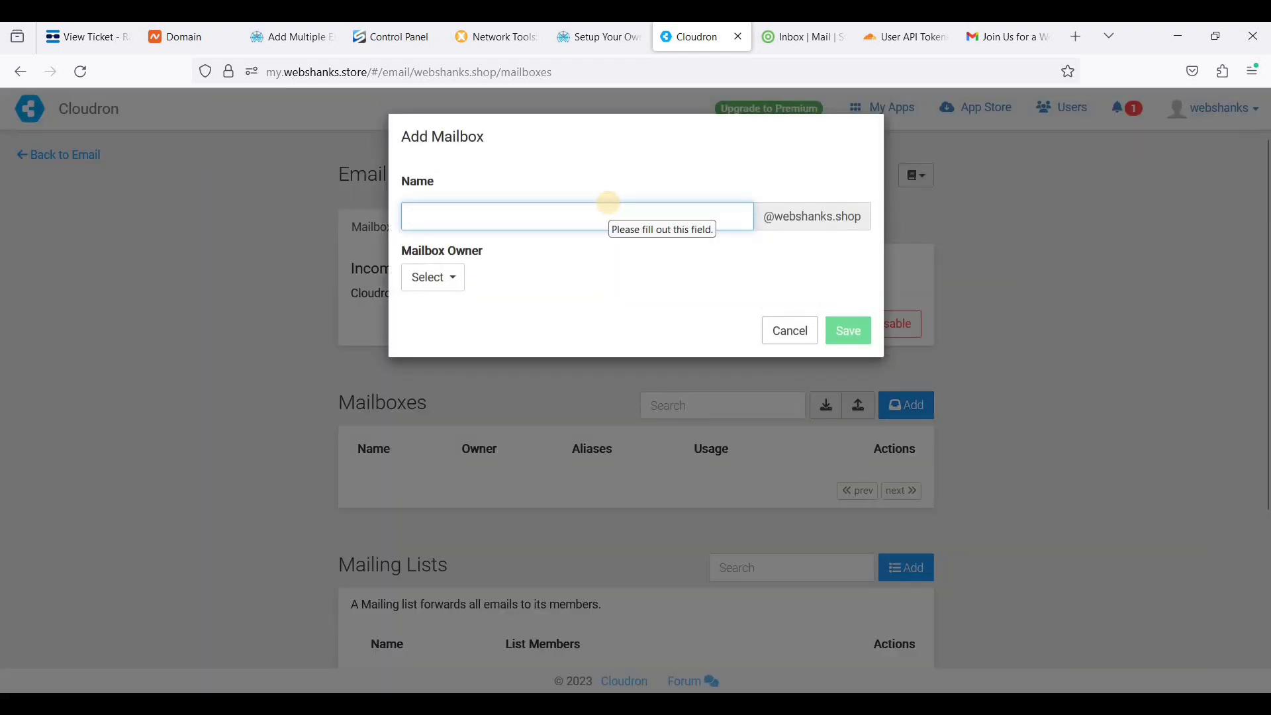
type("info")
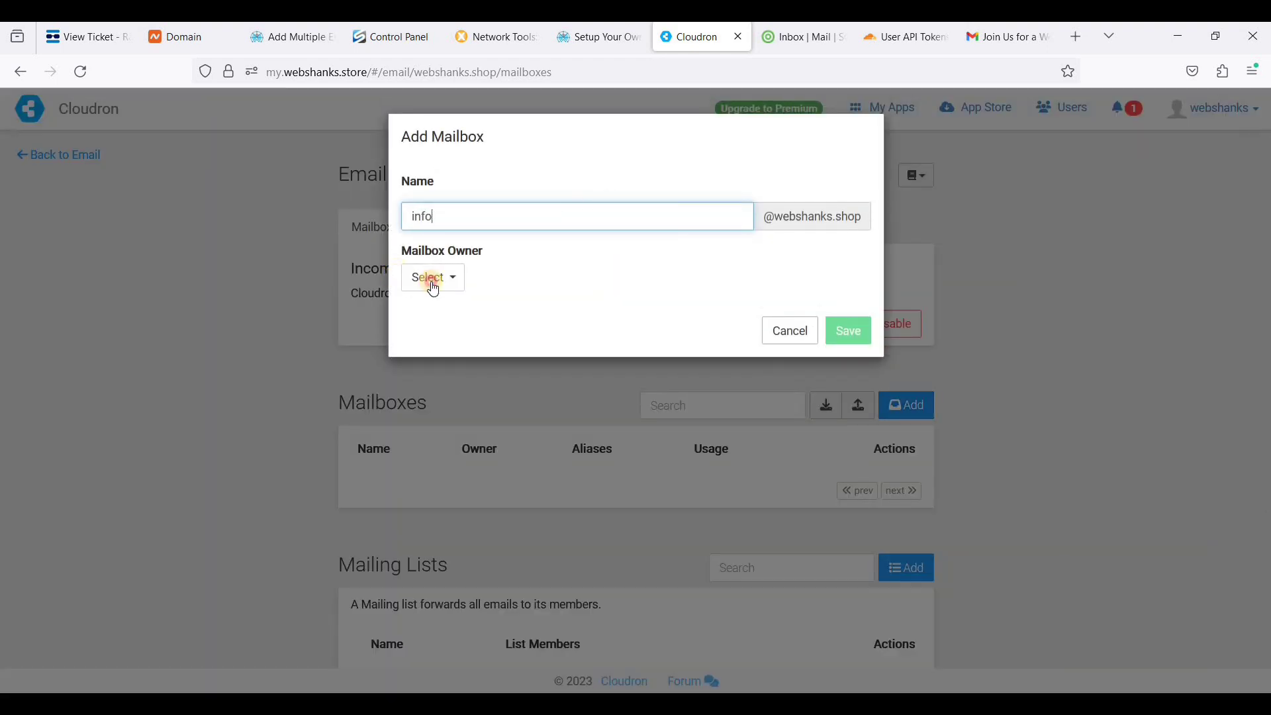
left_click(431, 282)
left_click(482, 329)
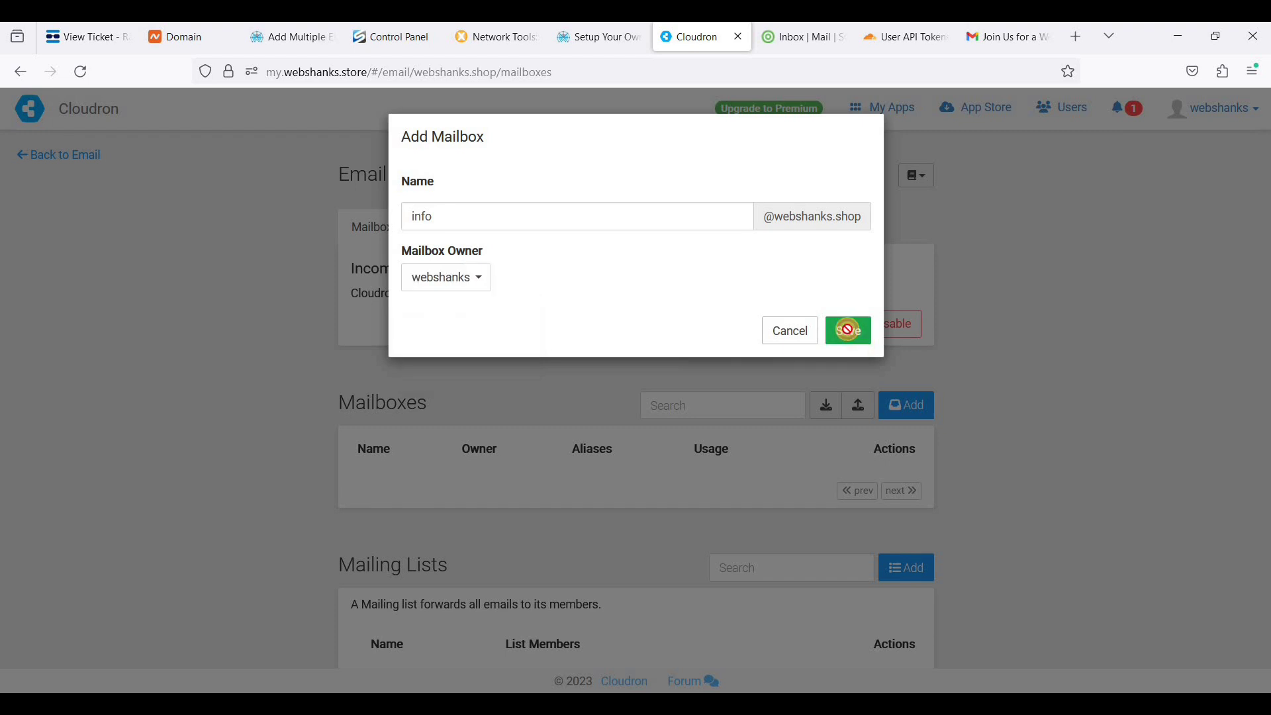
left_click(847, 329)
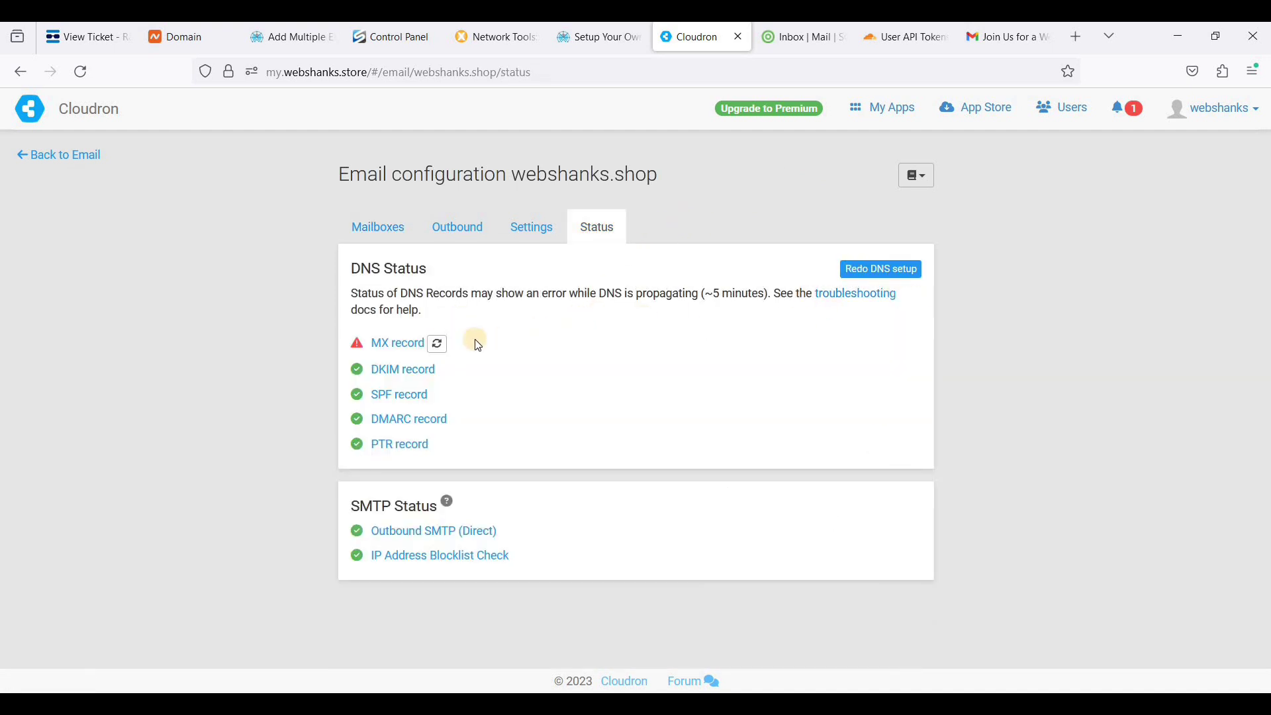
left_click(437, 344)
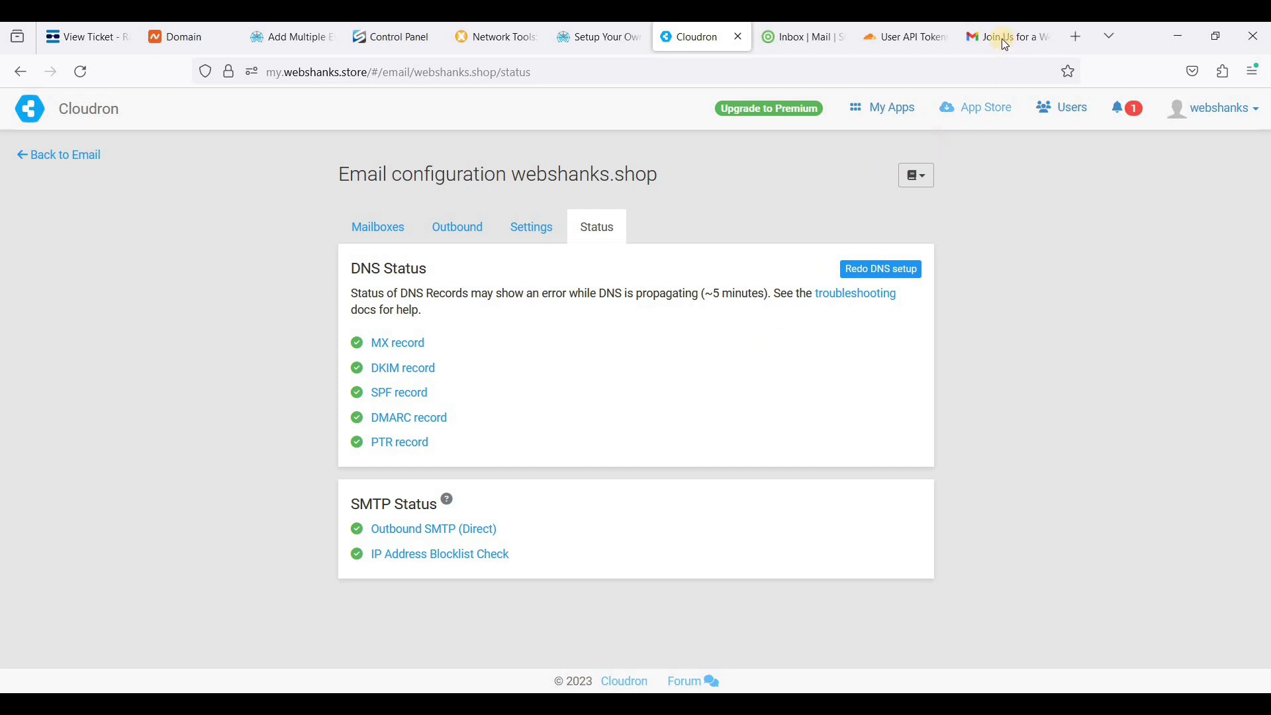
left_click(794, 40)
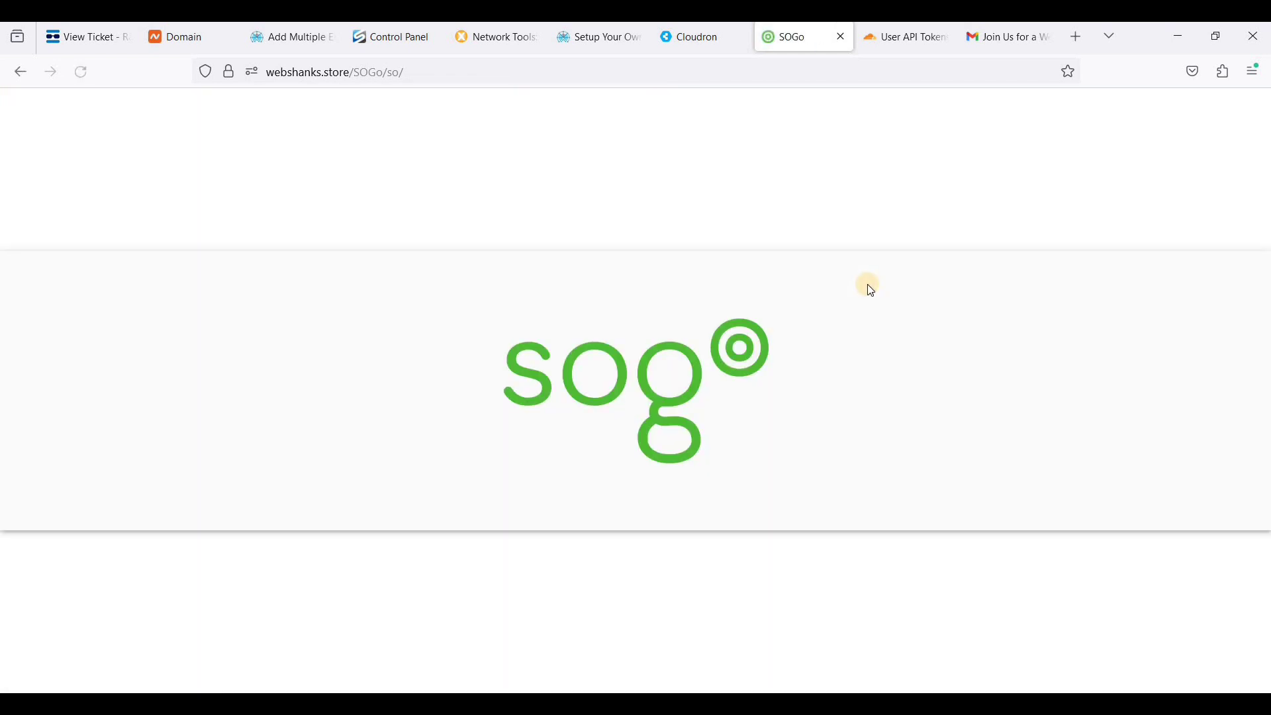
- Sign in to SOGo as the webshanks.shop info mailbox, declining password saving and the mailto prompt
left_click(722, 311)
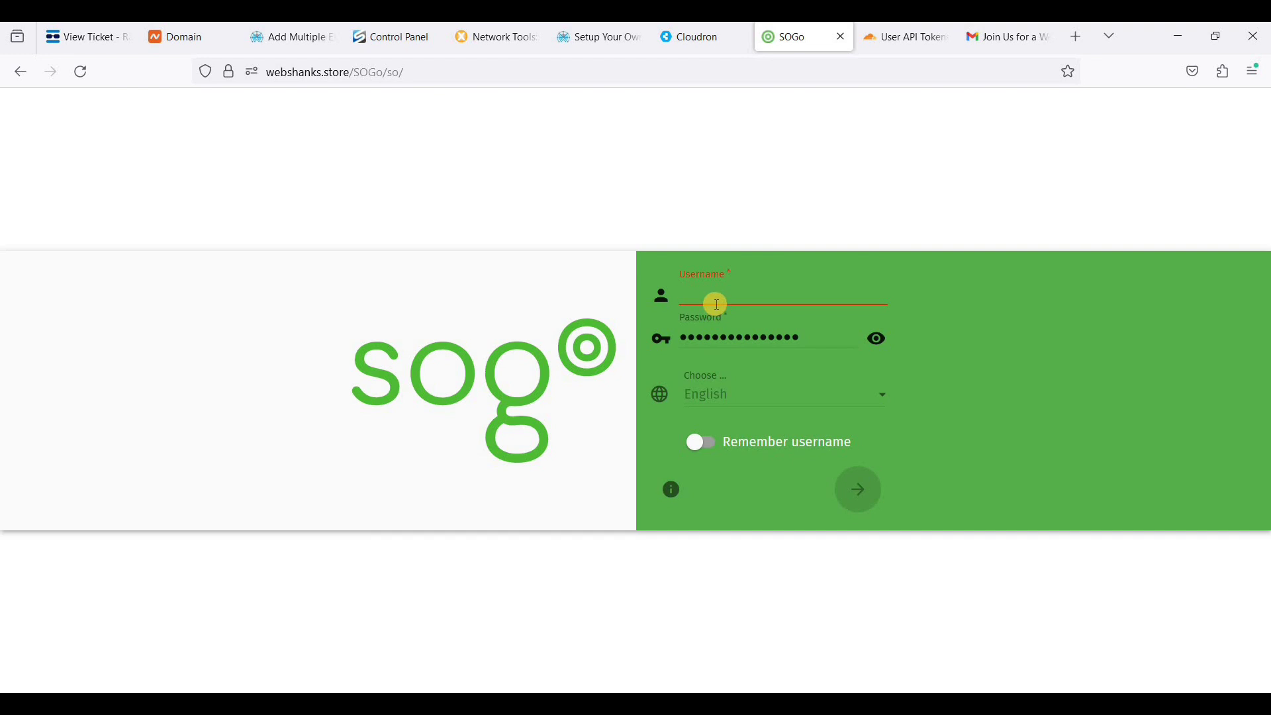
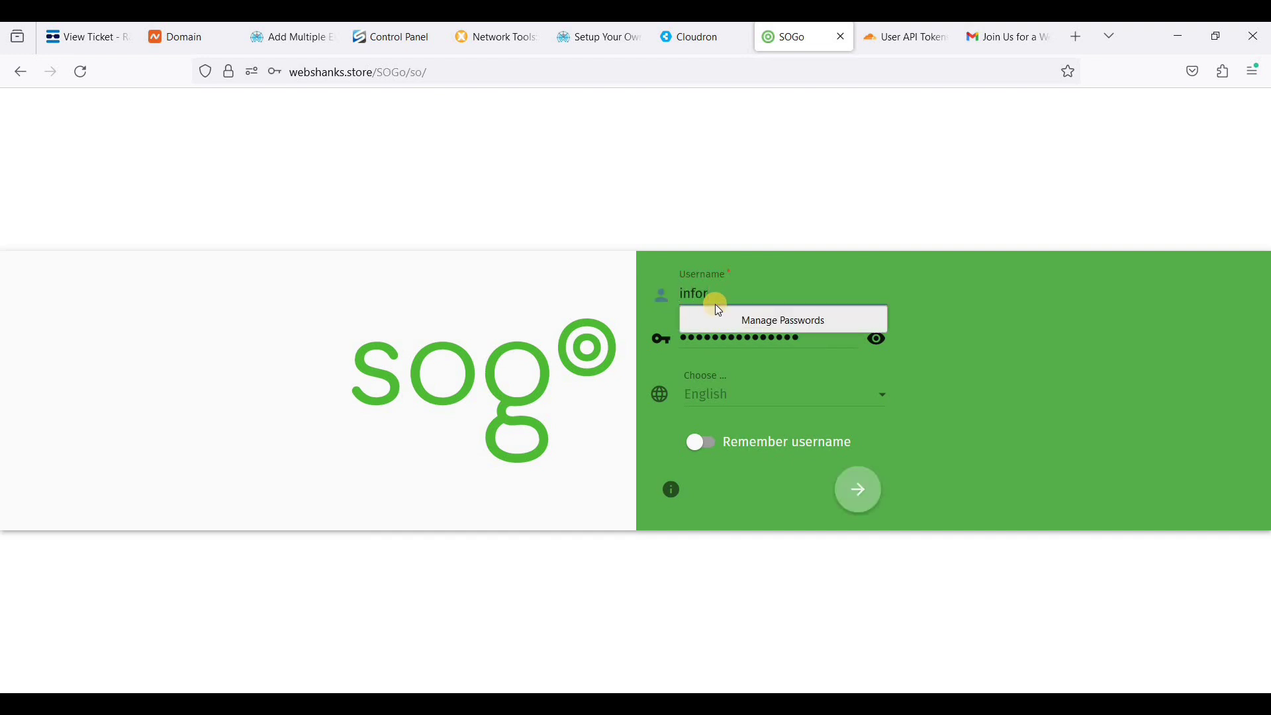
key("Tab")
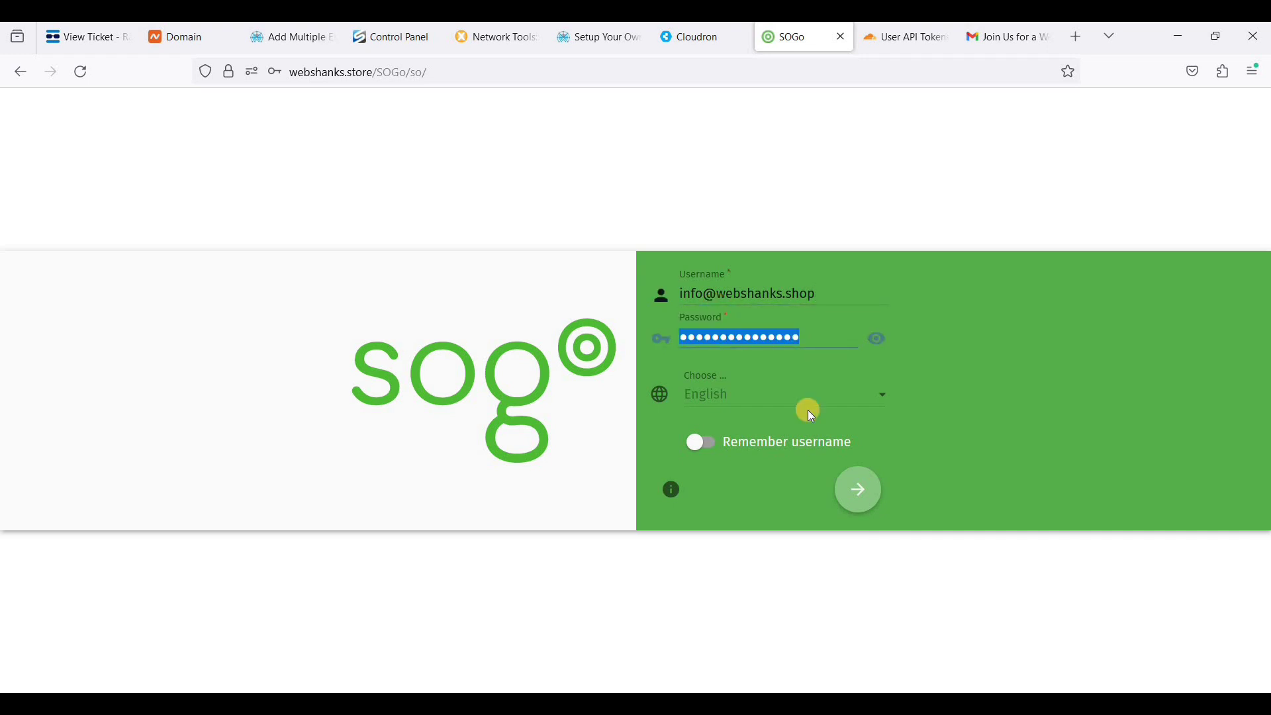
key("ctrl+v")
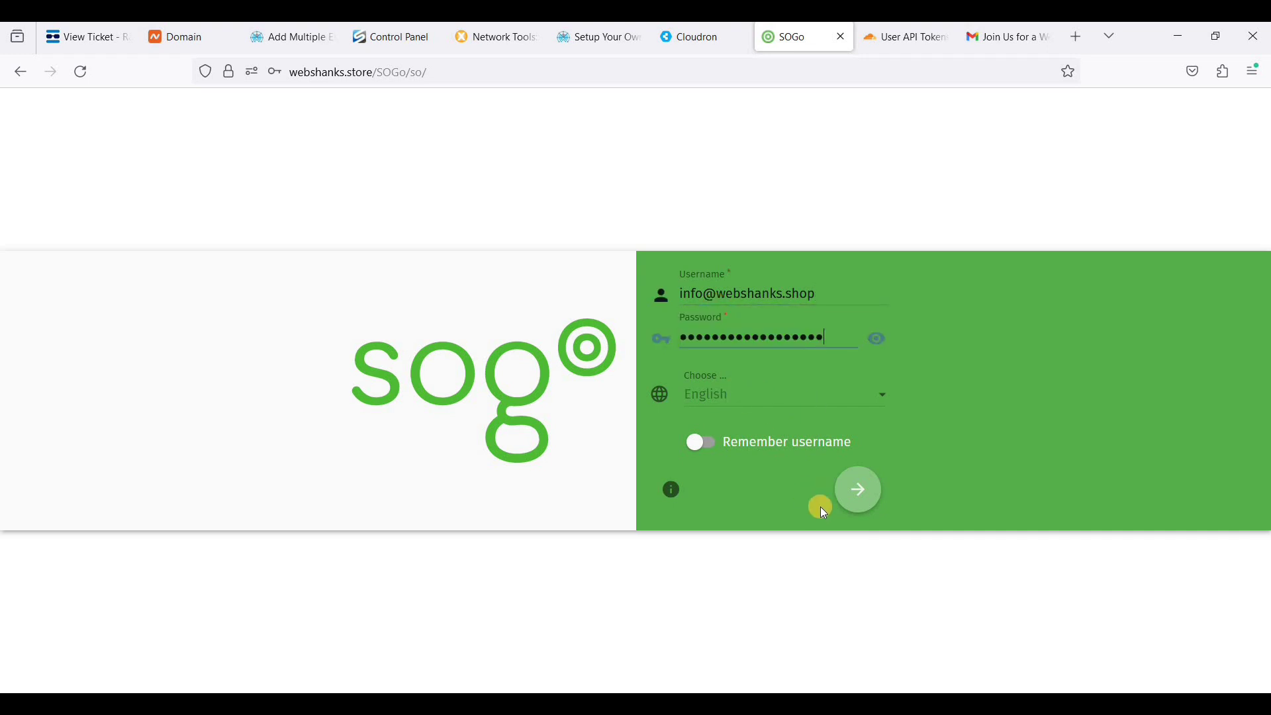
key("Return")
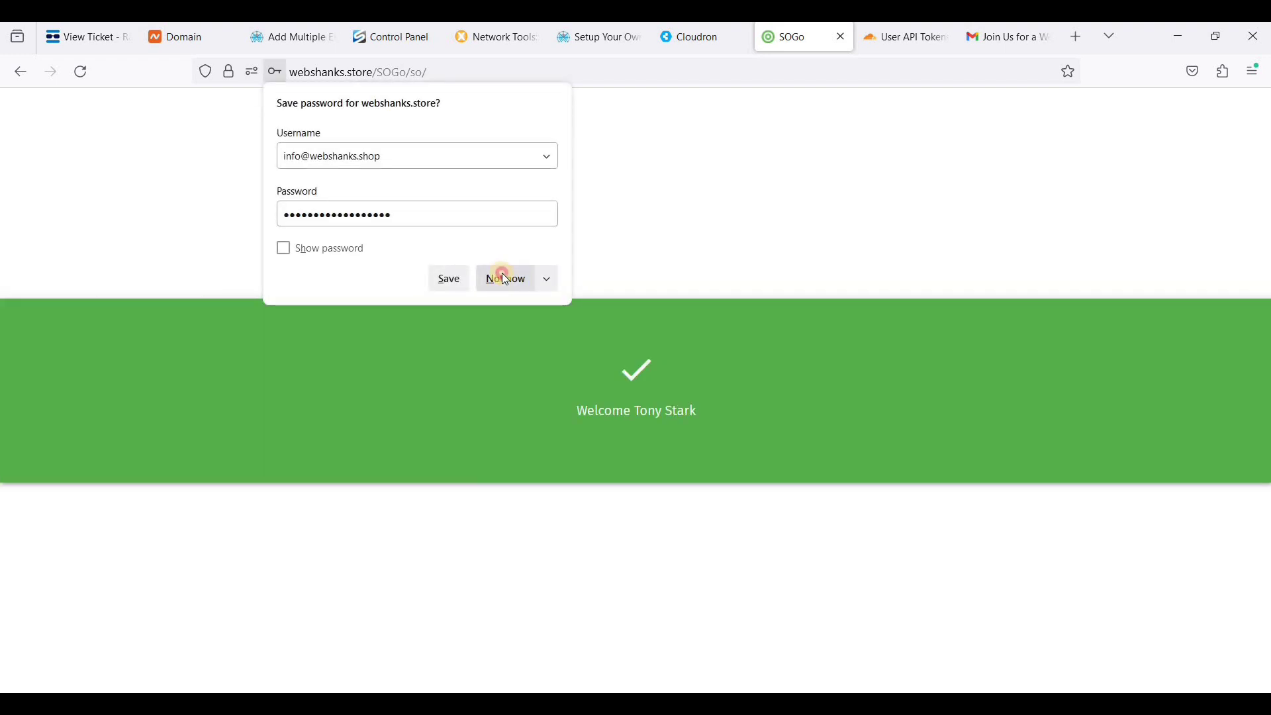
left_click(501, 276)
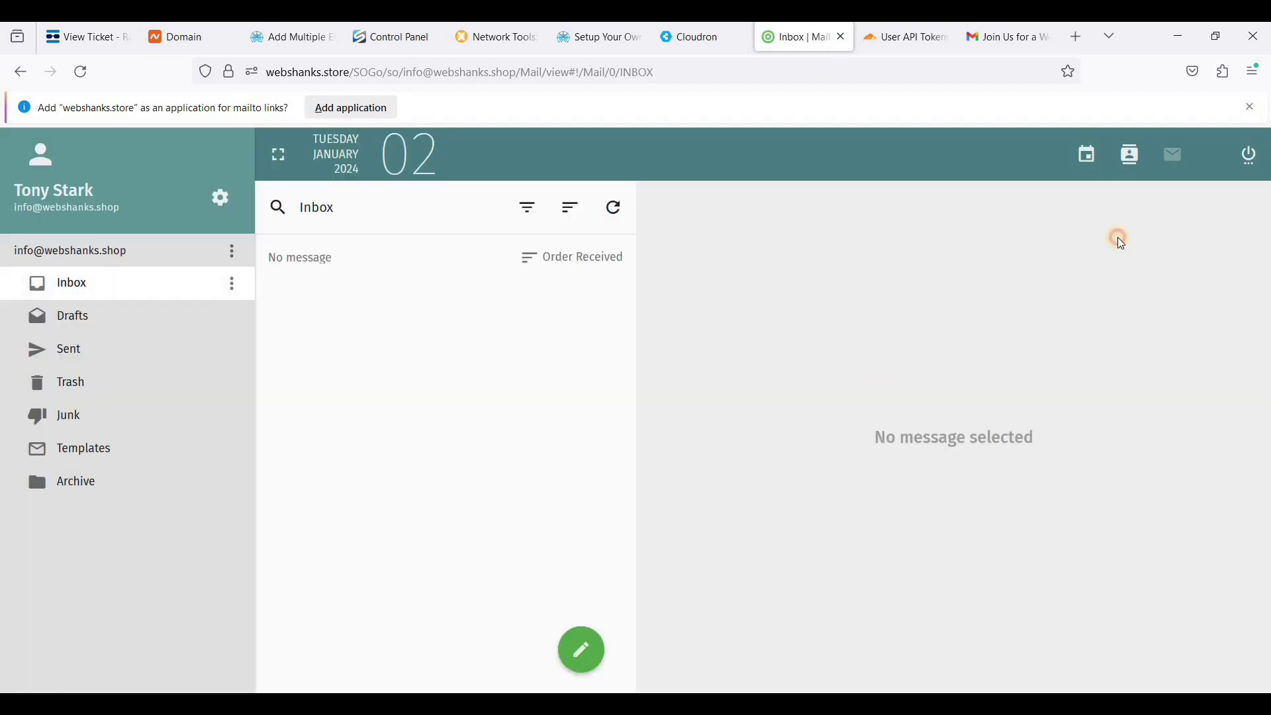
left_click(1250, 107)
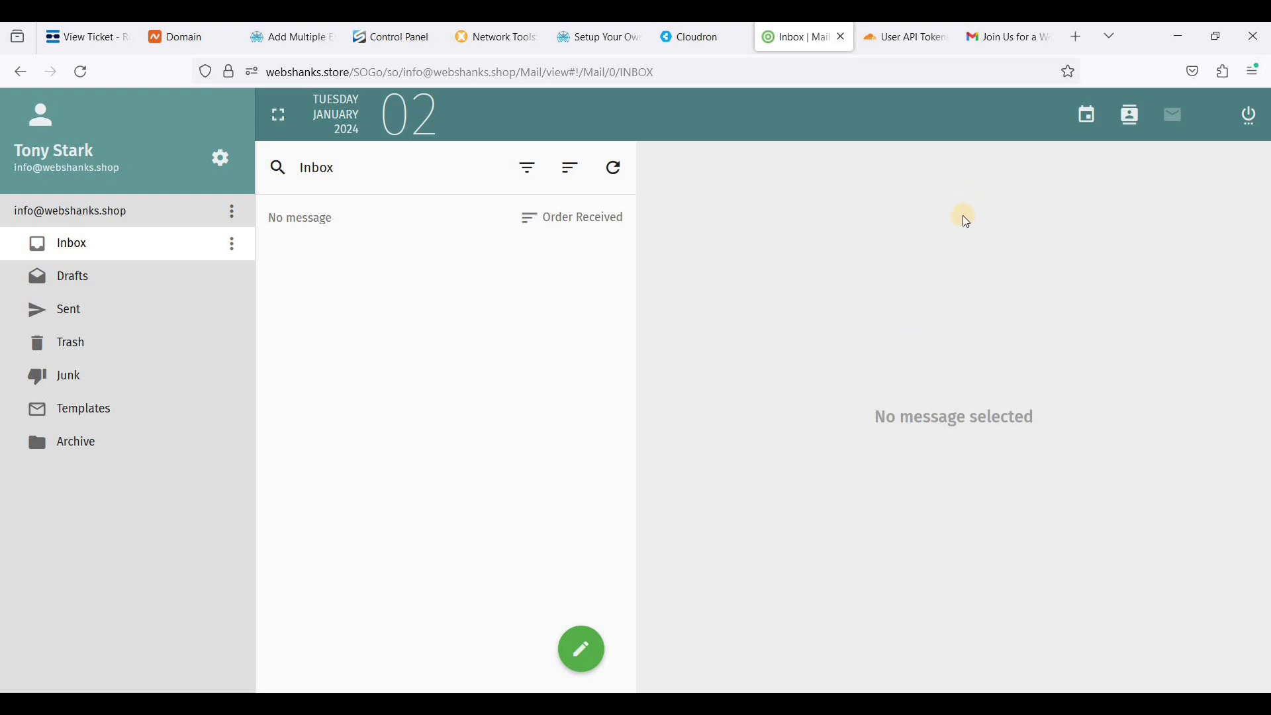
- Compose a new SOGo message addressed to the Gmail test account
mouse_move(582, 604)
left_click(583, 563)
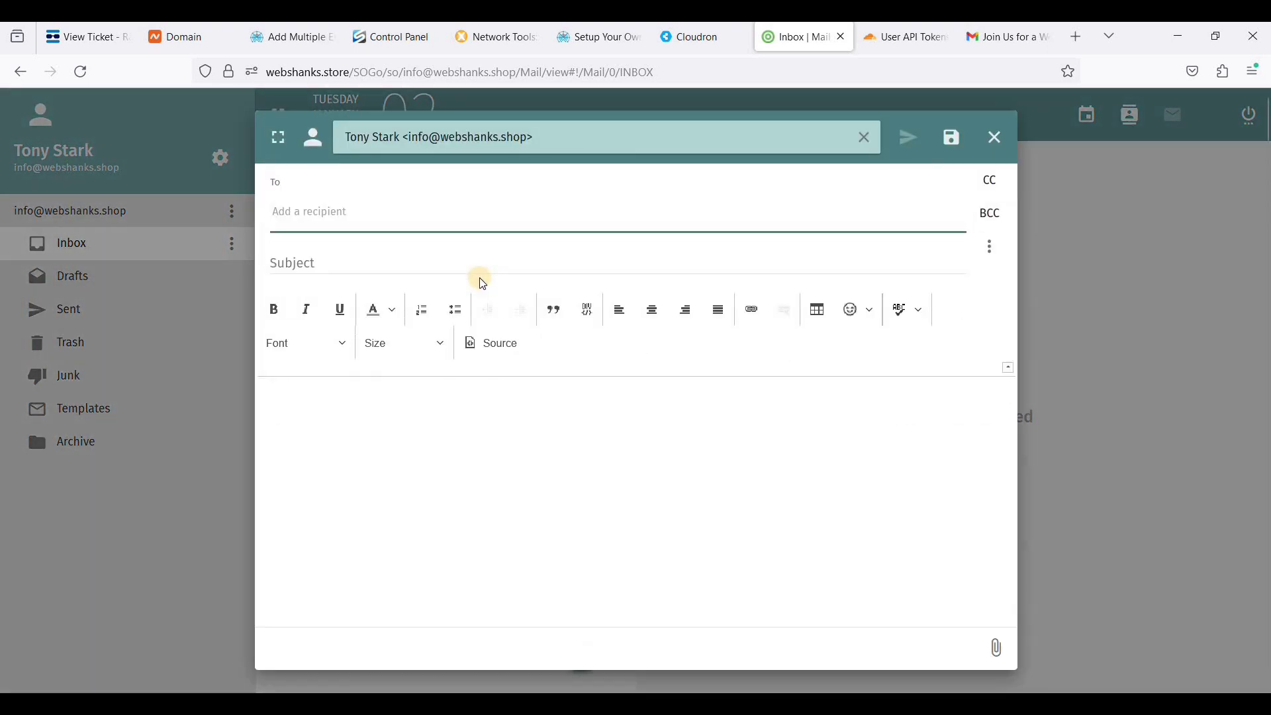
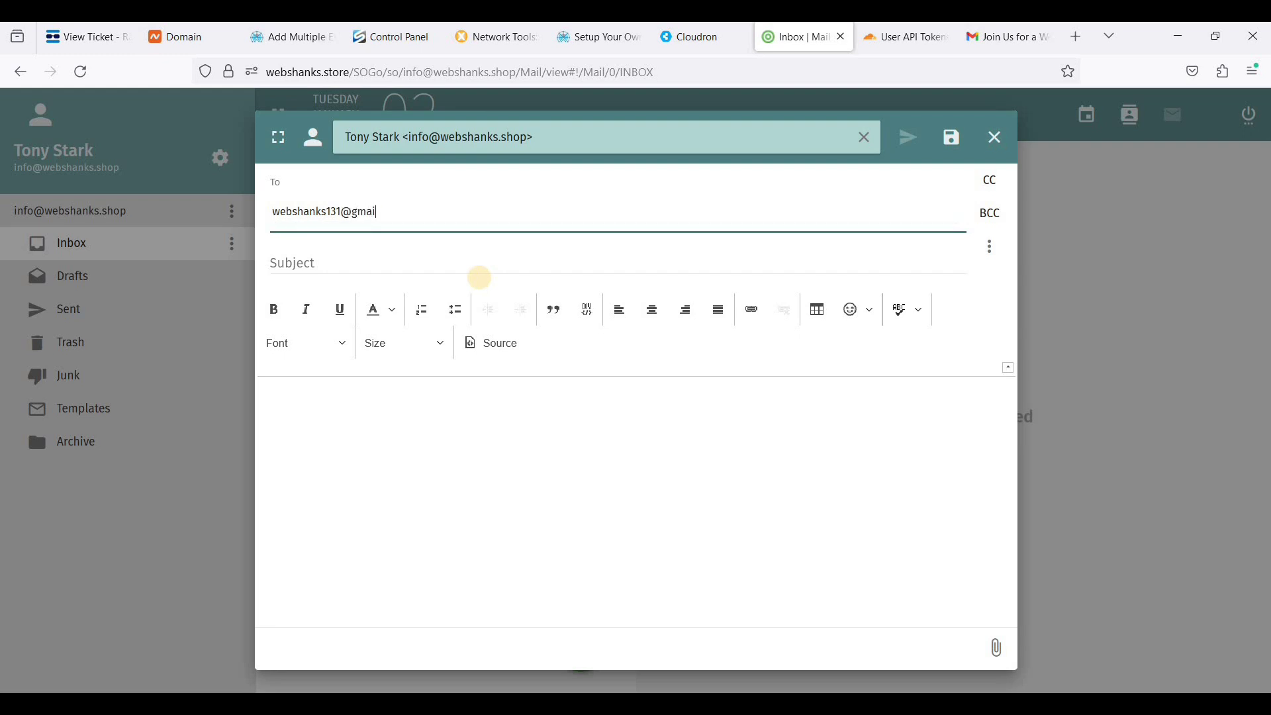
key("Return")
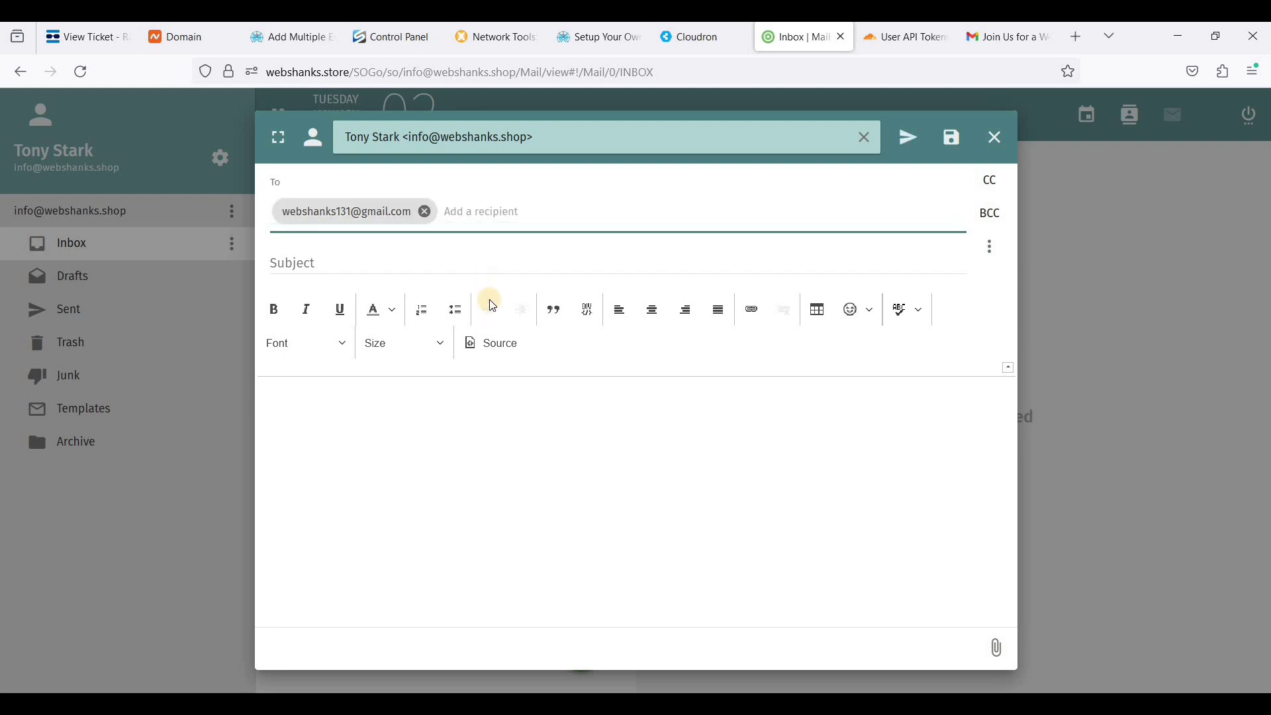
left_click(390, 258)
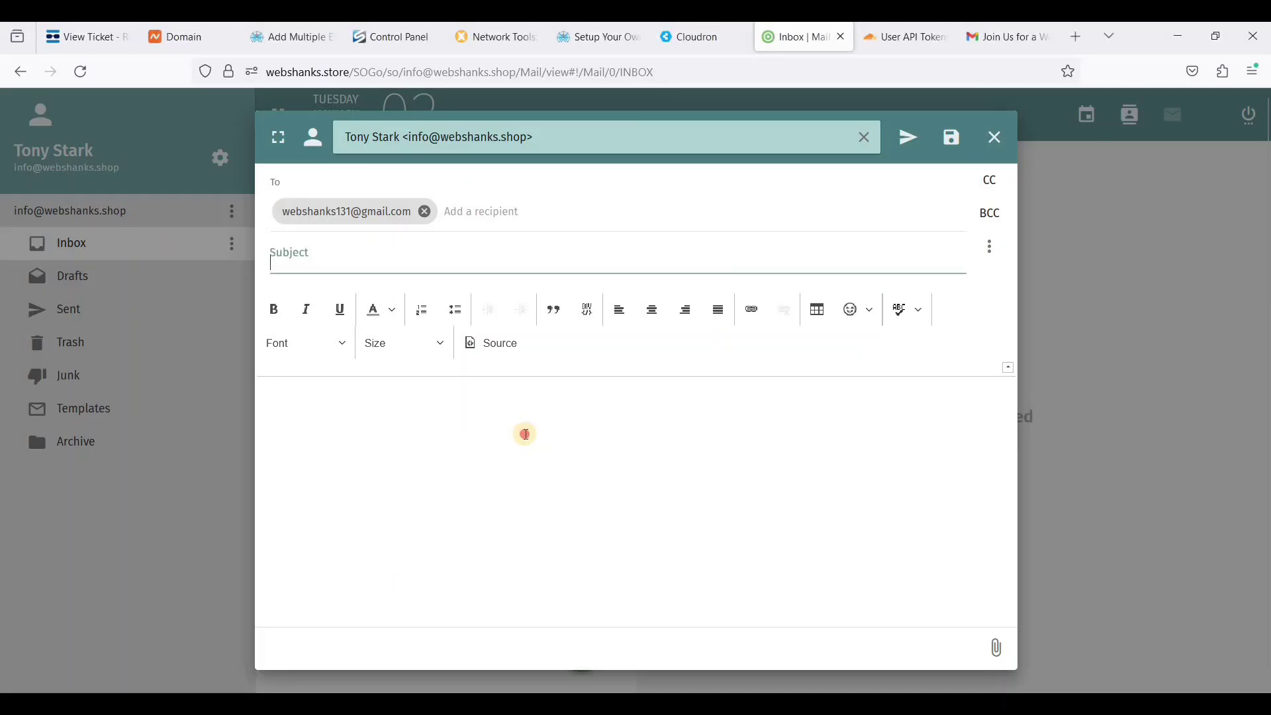
- Paste the invitation as the body with subject 'Join Us for a Weekend Birthday Bash!' and send it
left_click(522, 431)
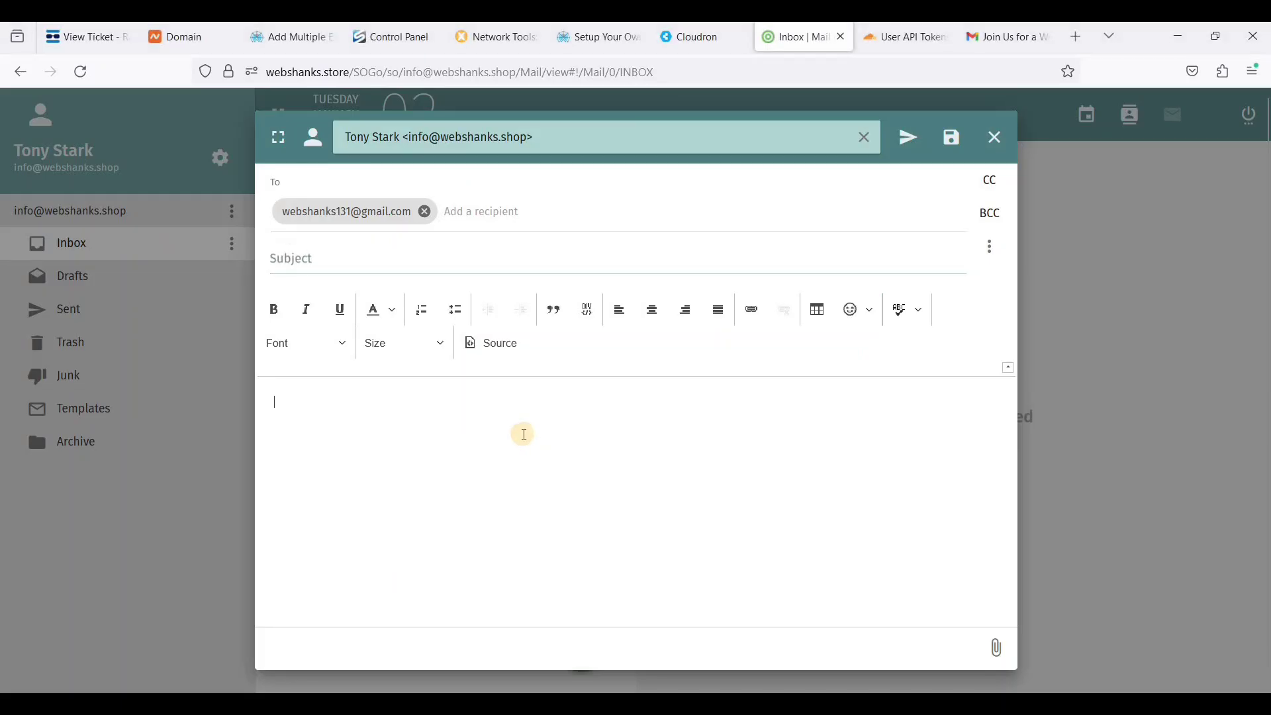
key("ctrl+v")
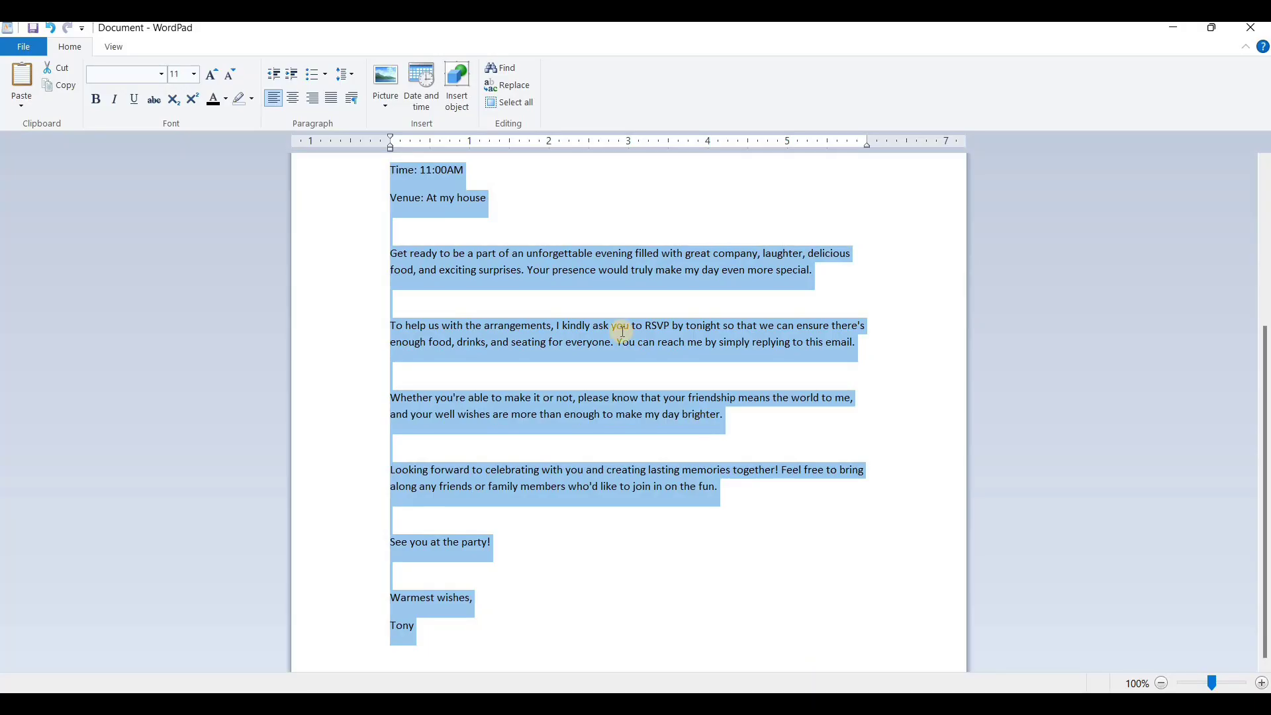
scroll(618, 329, "up", 5)
left_click_drag(383, 170, 573, 173)
key("ctrl+c")
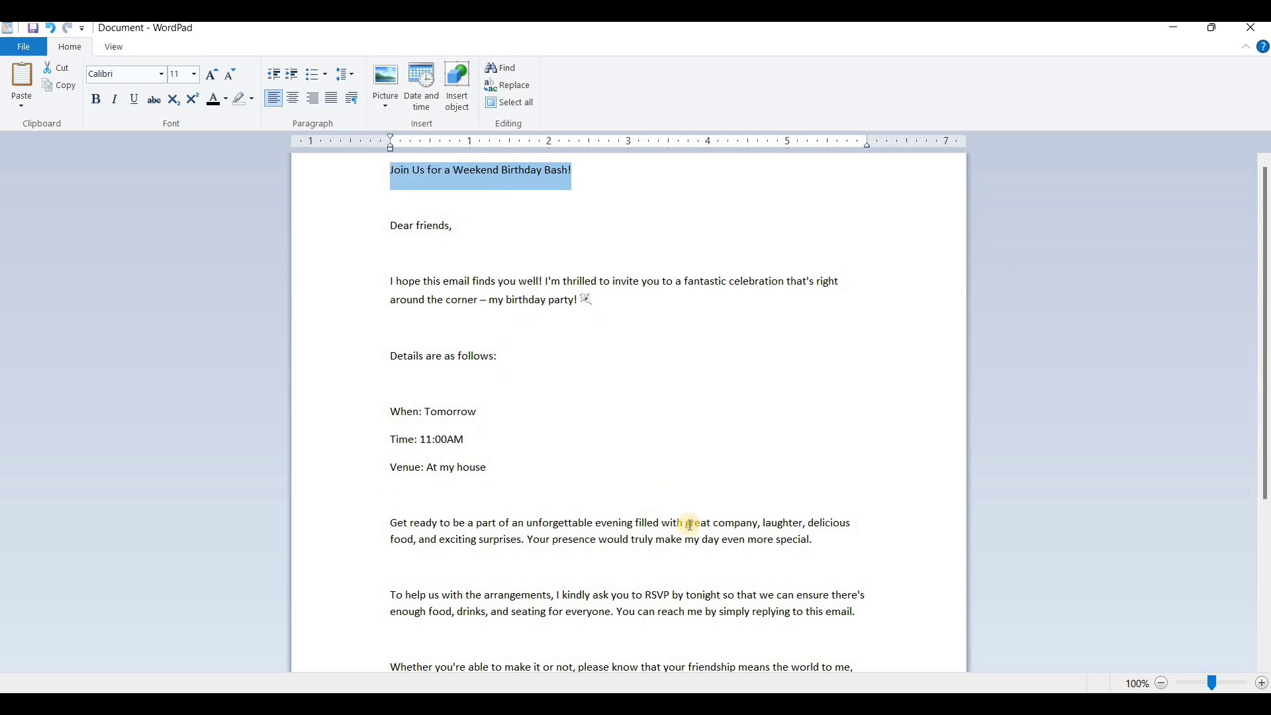
key("alt+Tab")
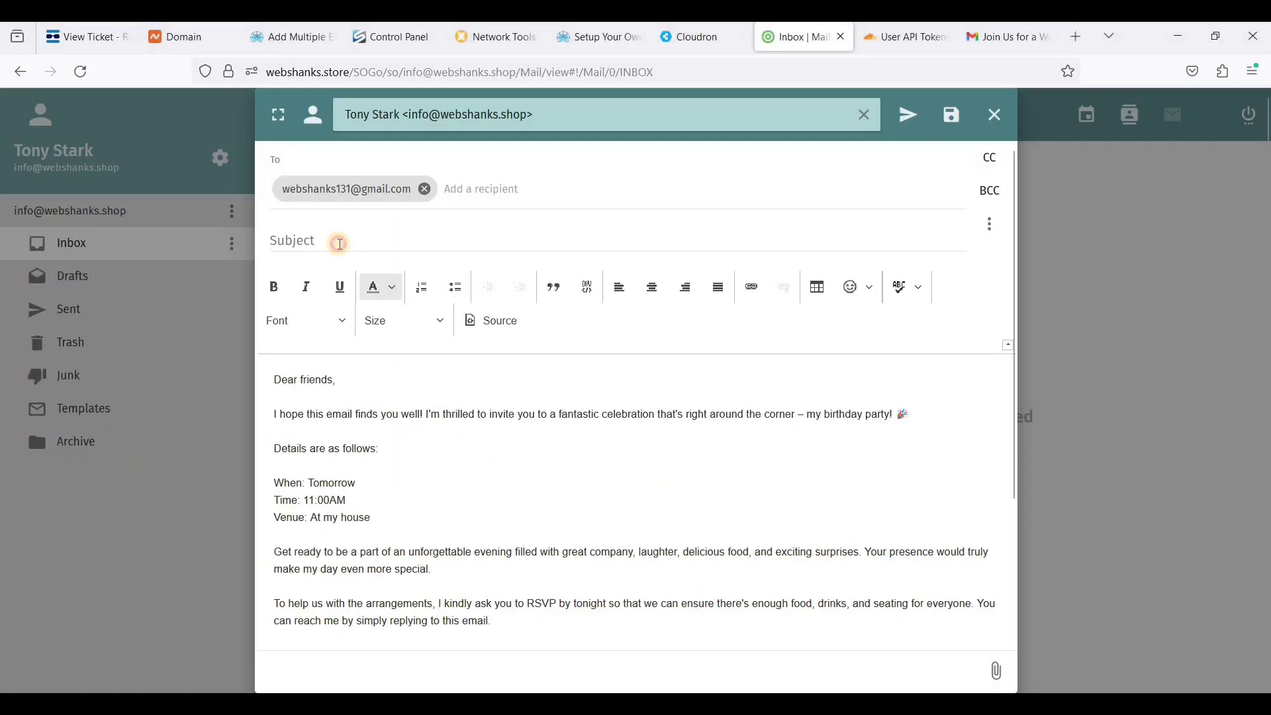
left_click(335, 241)
key("ctrl+v")
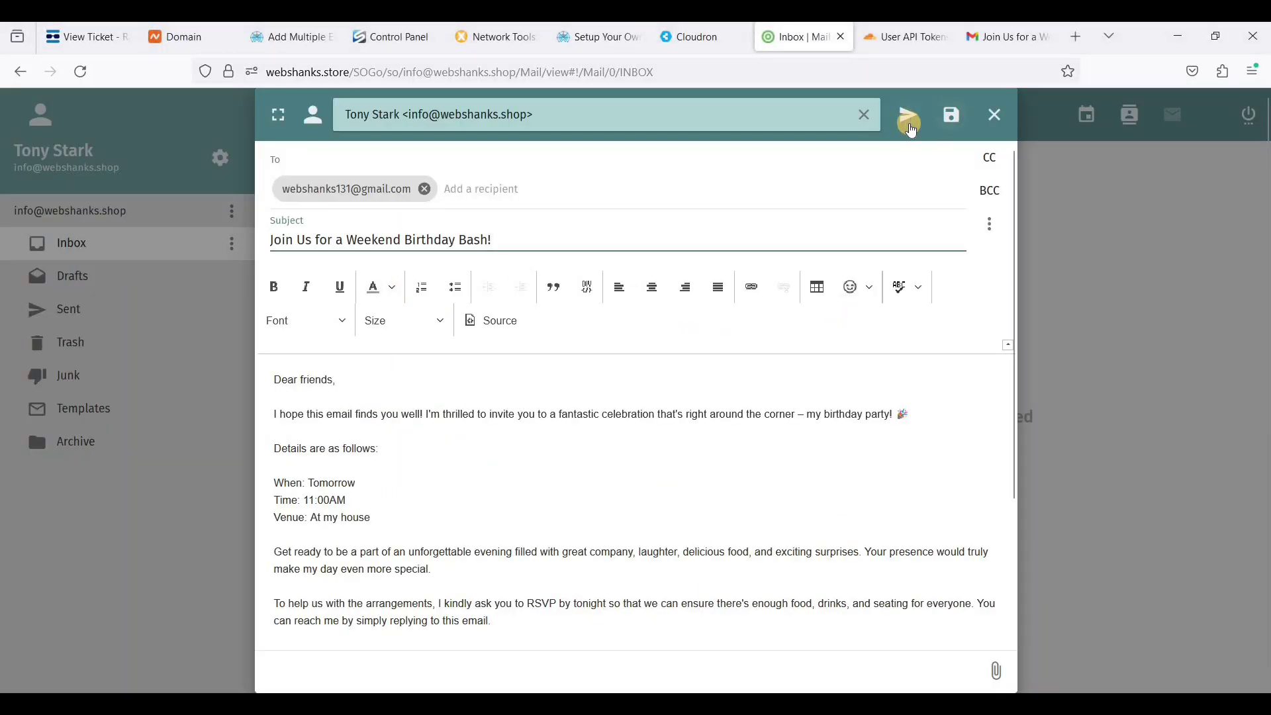
left_click(910, 122)
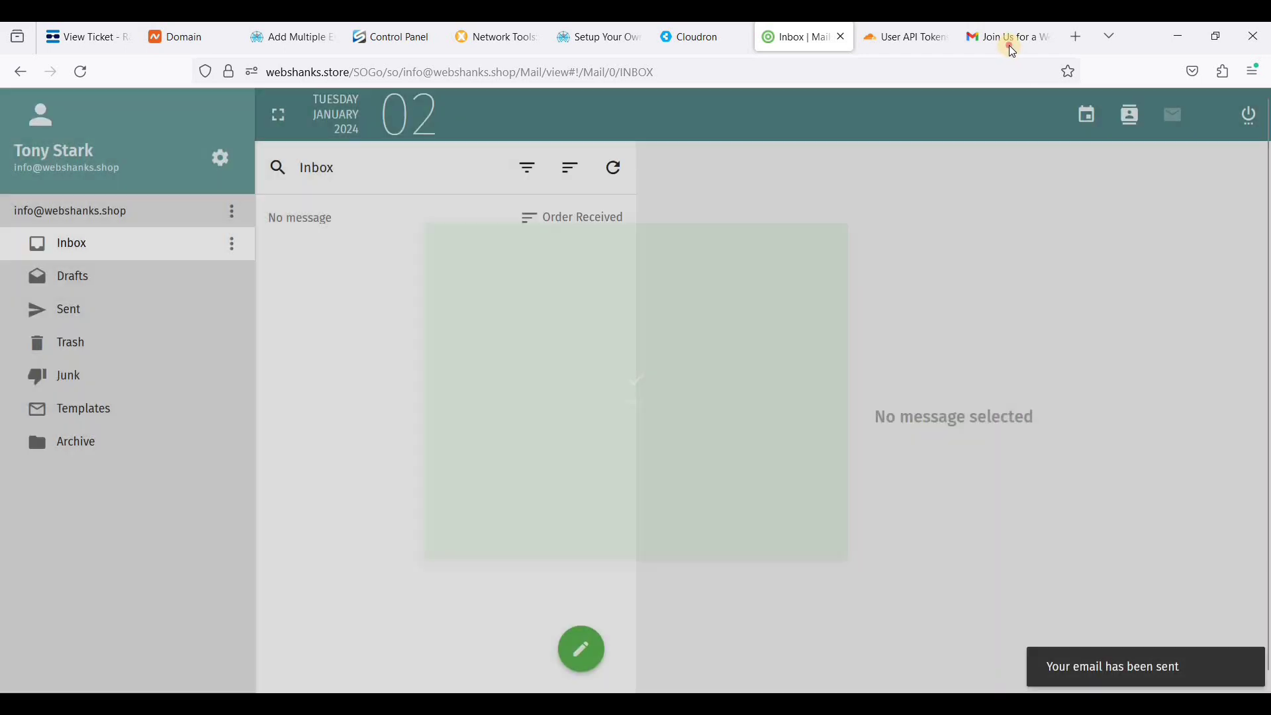
- Open the newest 'Join Us for a Weekend Birthday Bash!' email in Gmail to confirm delivery
left_click(1007, 38)
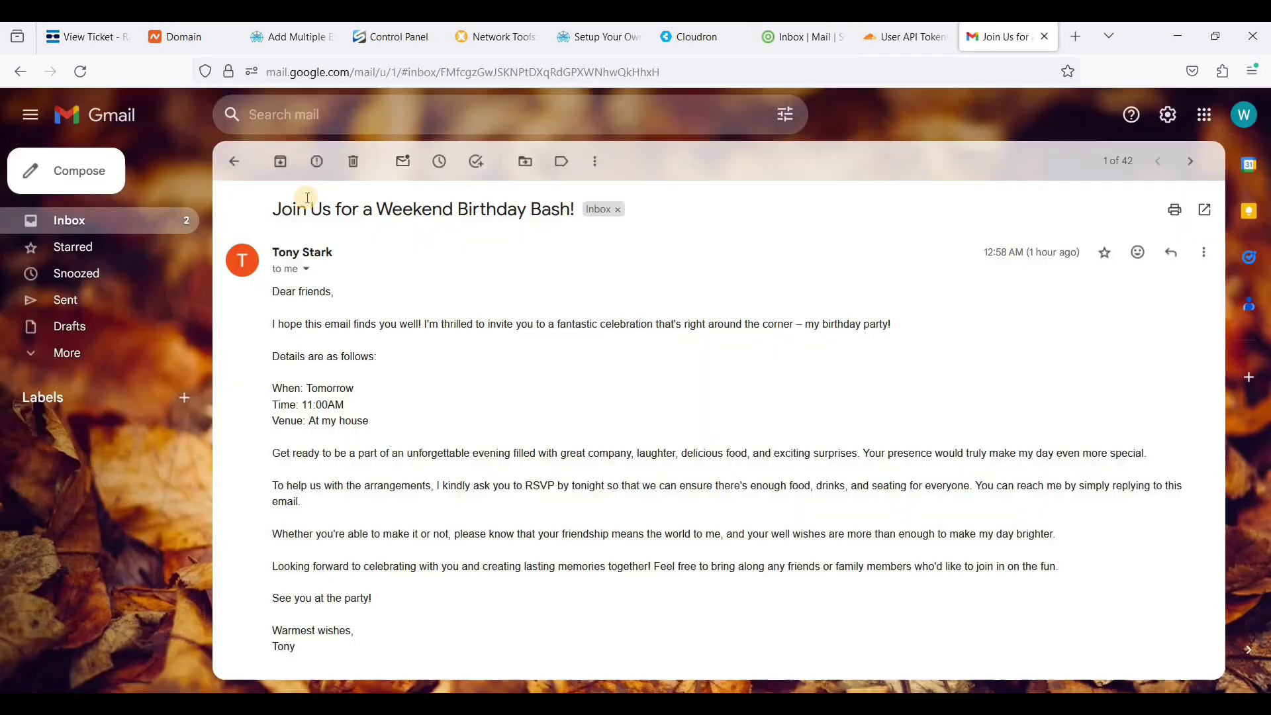
key("shift+u")
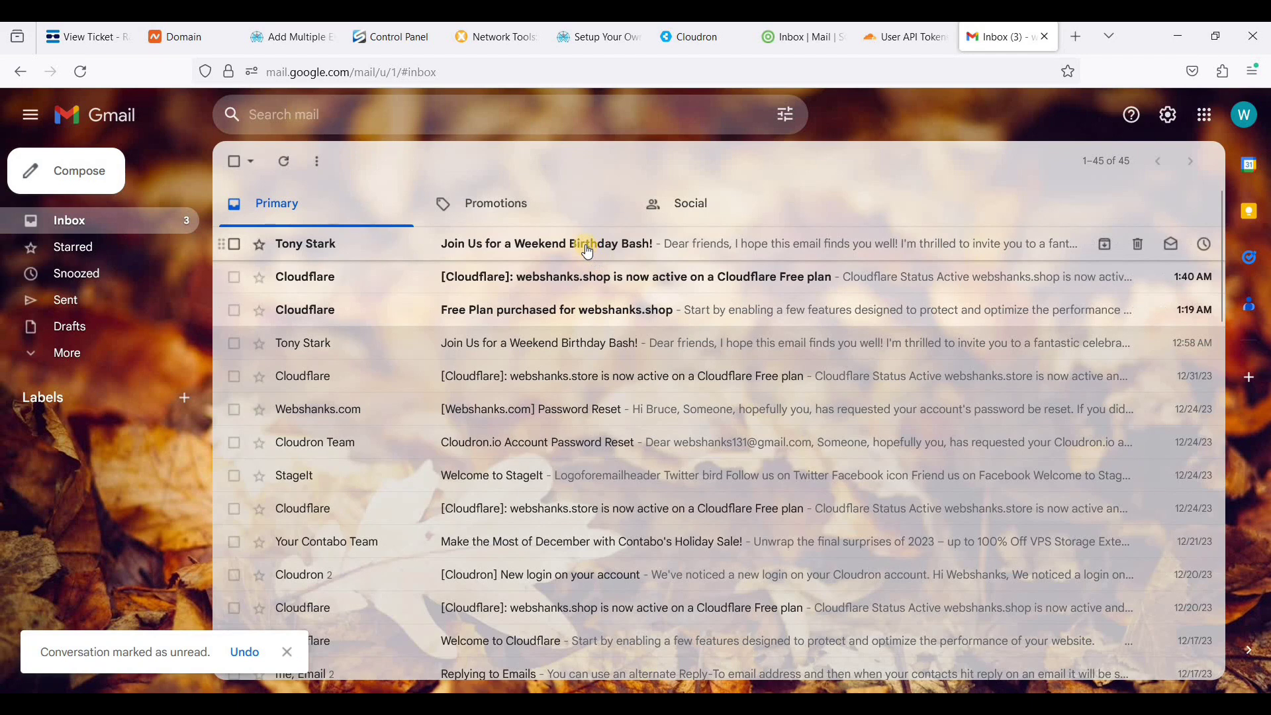
key("o")
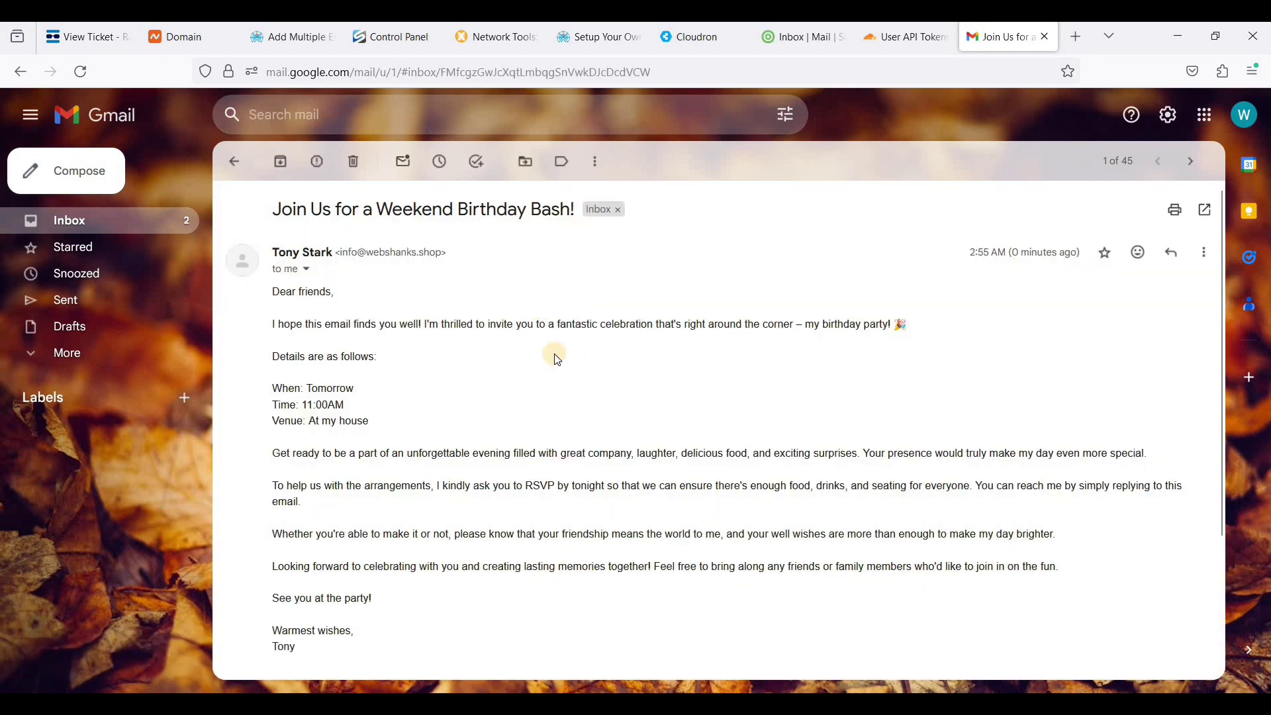
scroll(557, 354, "down", 3)
scroll(464, 345, "up", 3)
- Load mail-tester in a new tab and copy its test address
left_click(1074, 39)
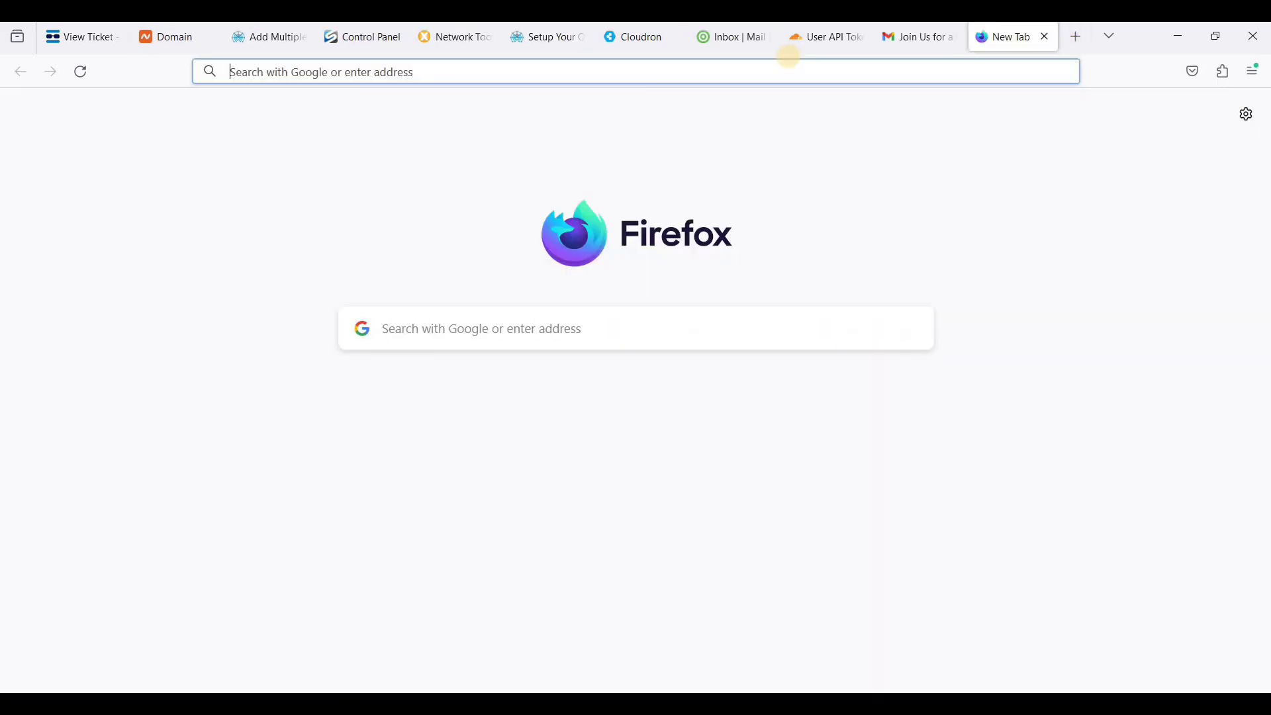
type("www.mail-tester.com")
key("Return")
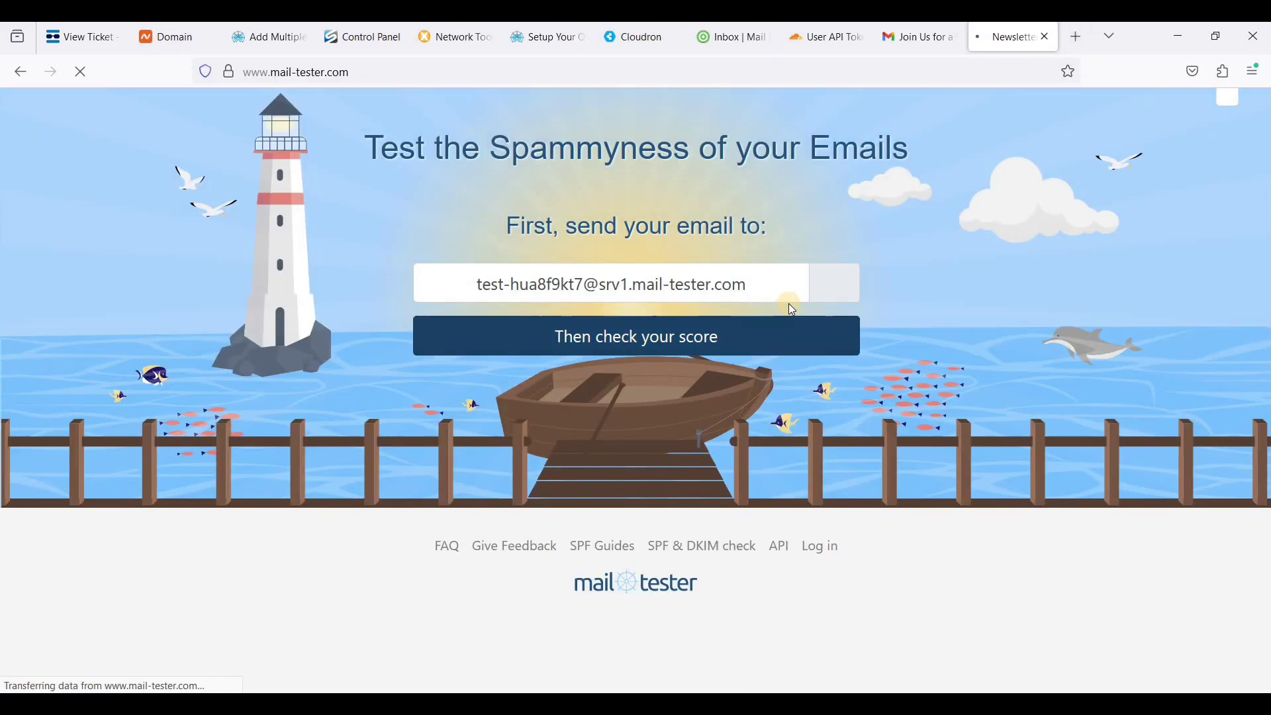
left_click(836, 297)
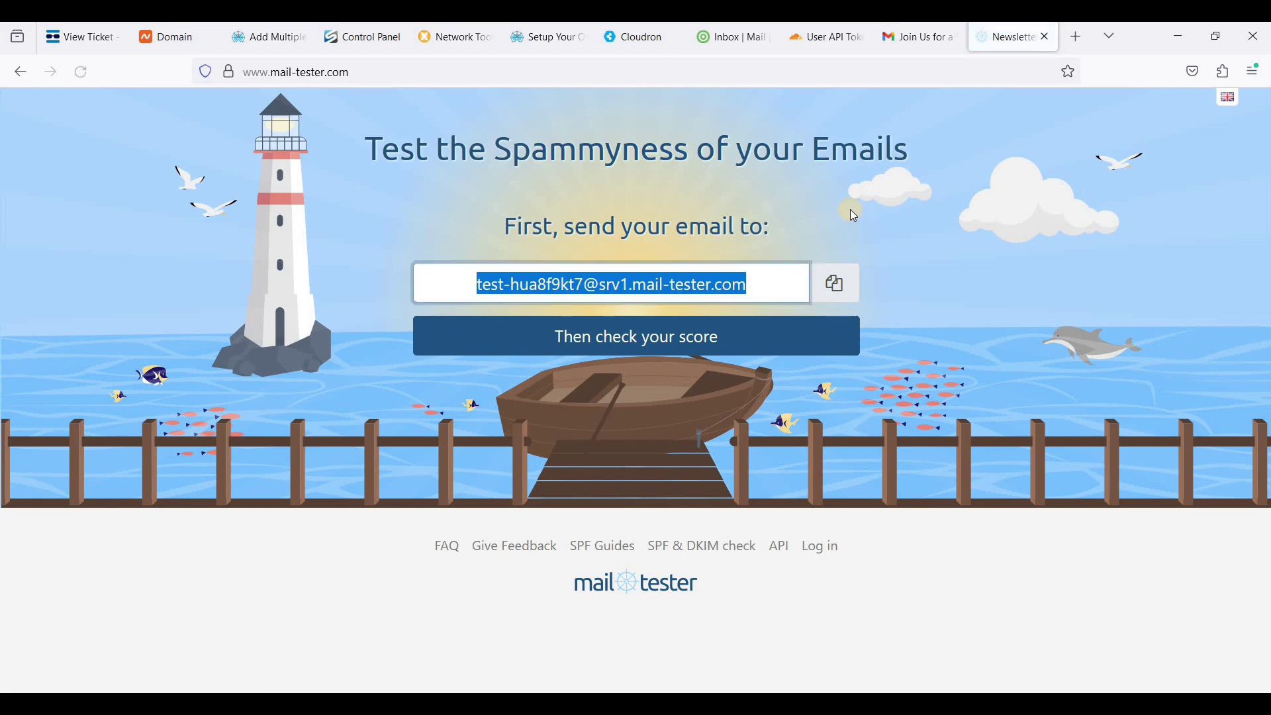
- Start a SOGo message to the mail-tester address with the invitation title as subject
left_click(732, 37)
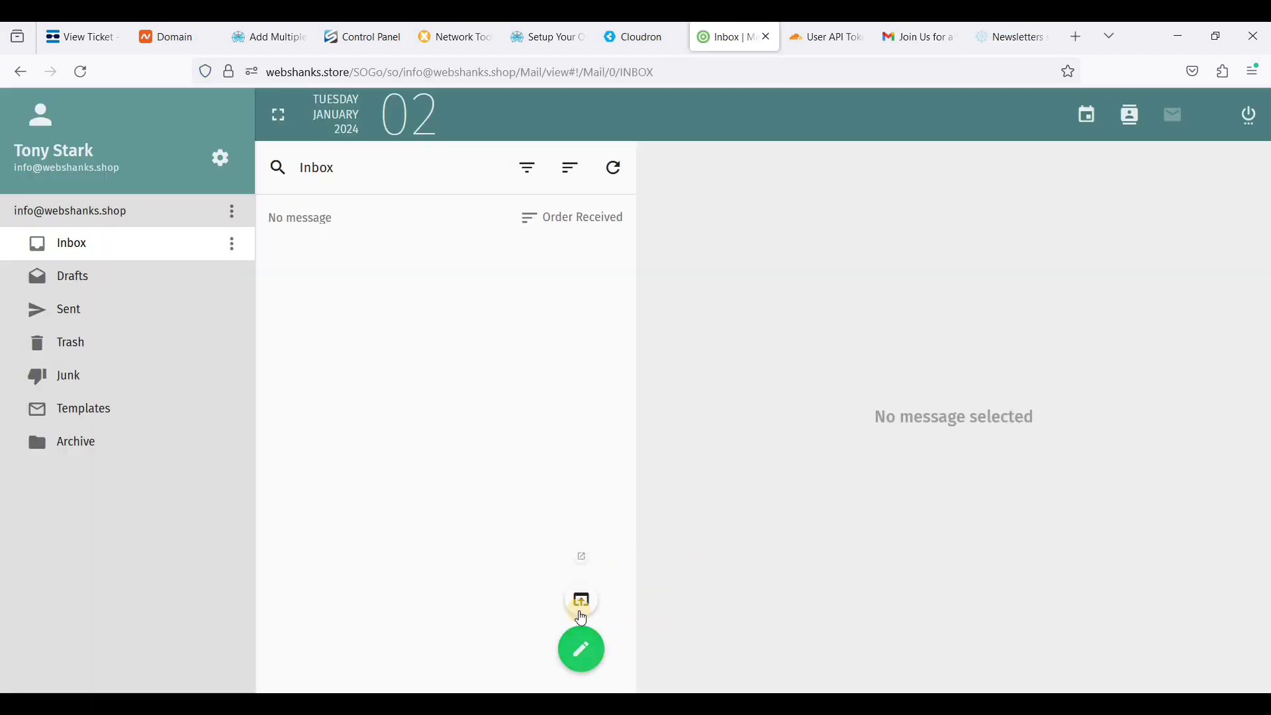
left_click(583, 599)
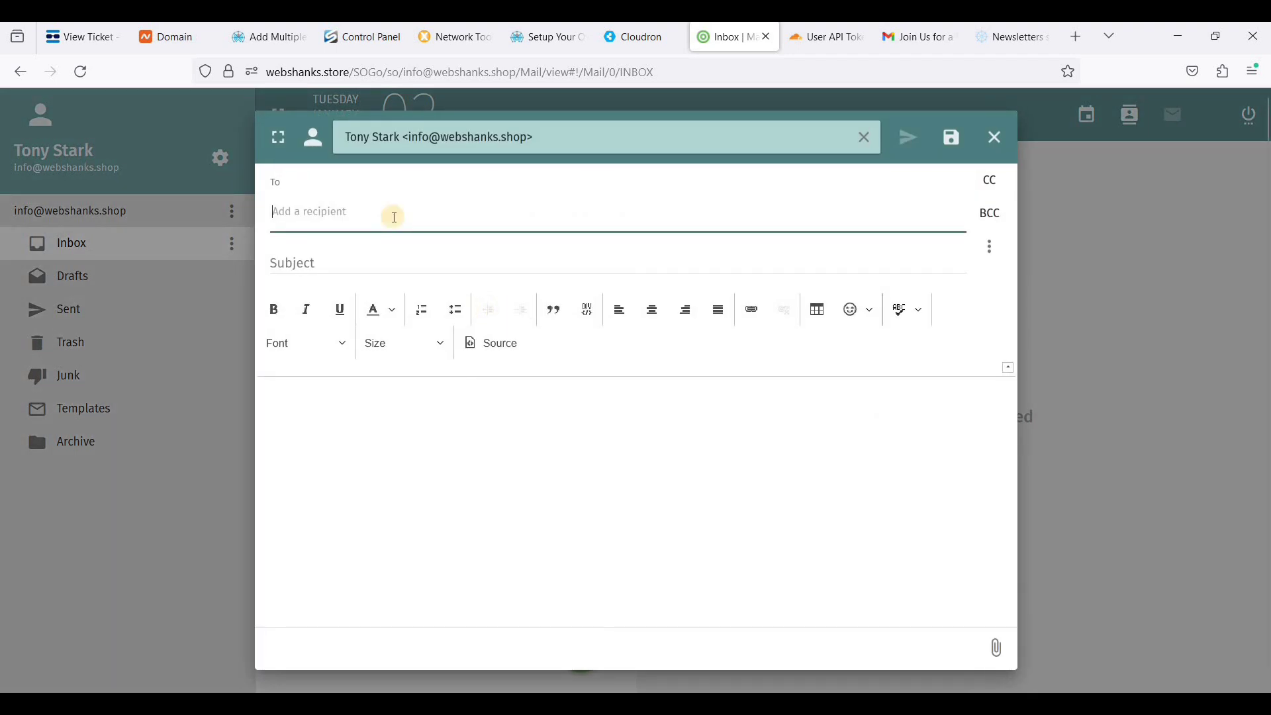
key("ctrl+v")
left_click(384, 254)
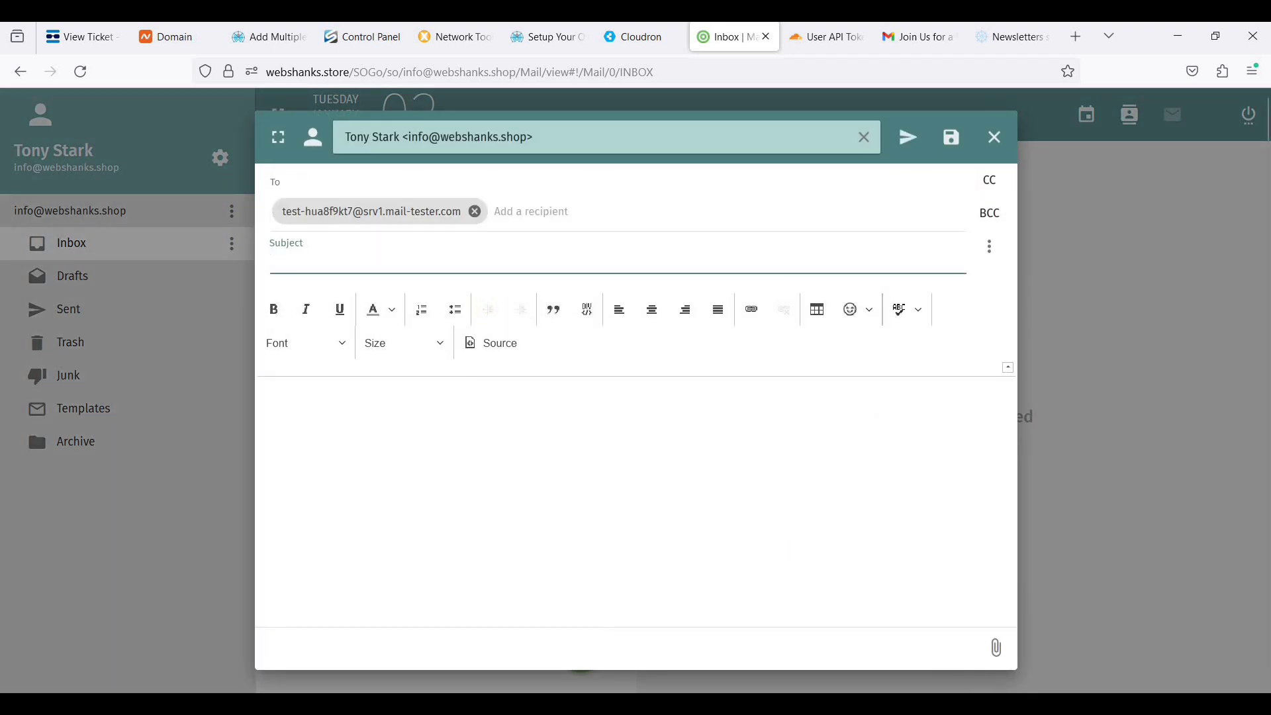
key("alt+Tab")
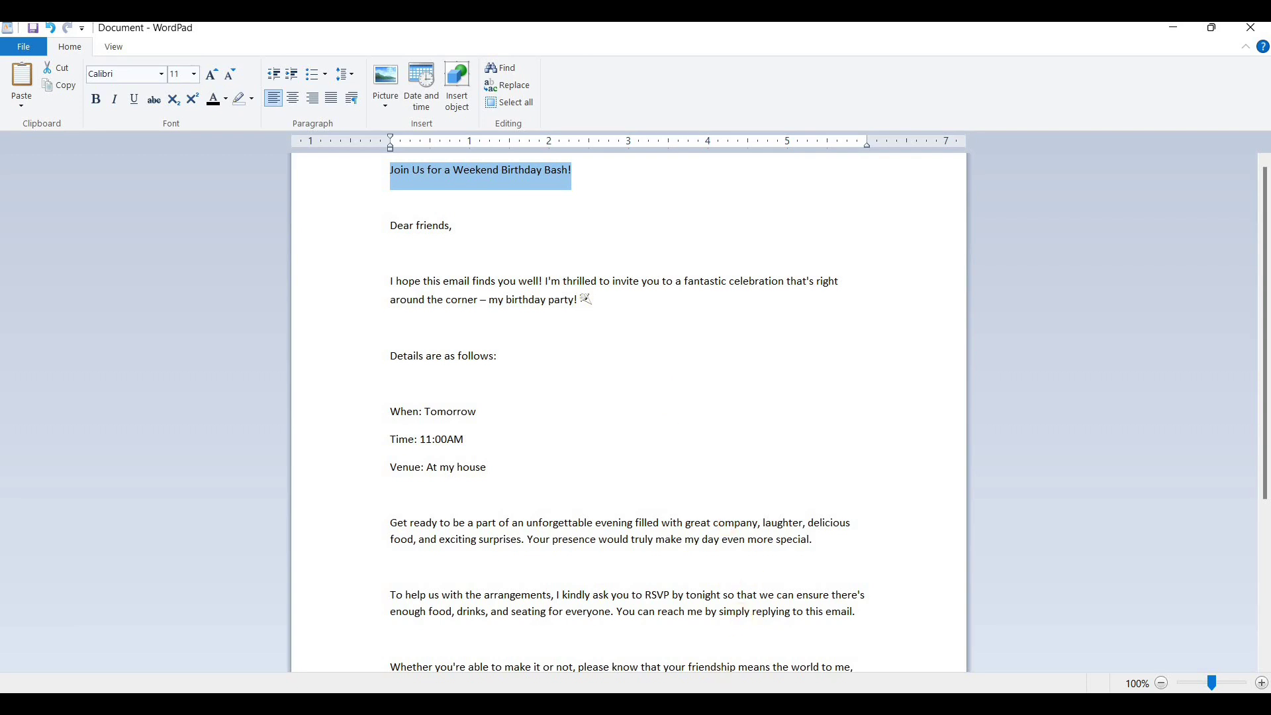
key("ctrl+c")
key("alt+Tab")
key("ctrl+v")
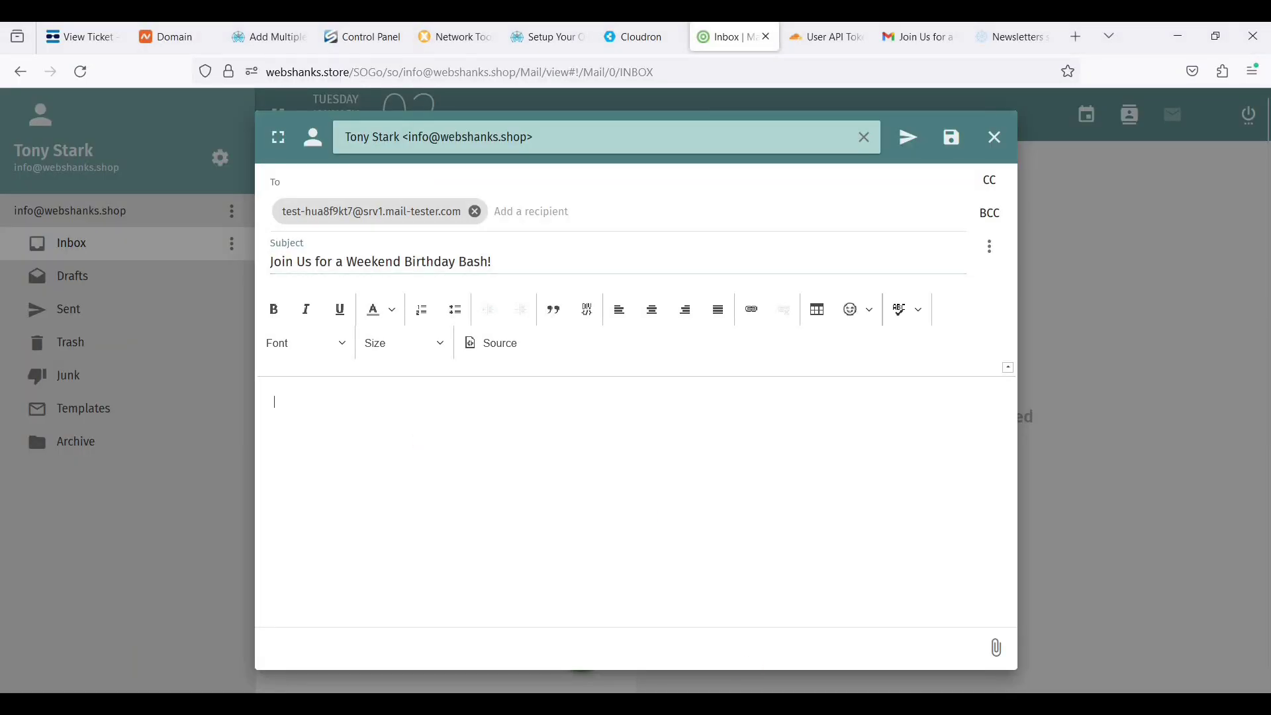
- Copy the invitation body from WordPad into the message and send it
key("alt+Tab")
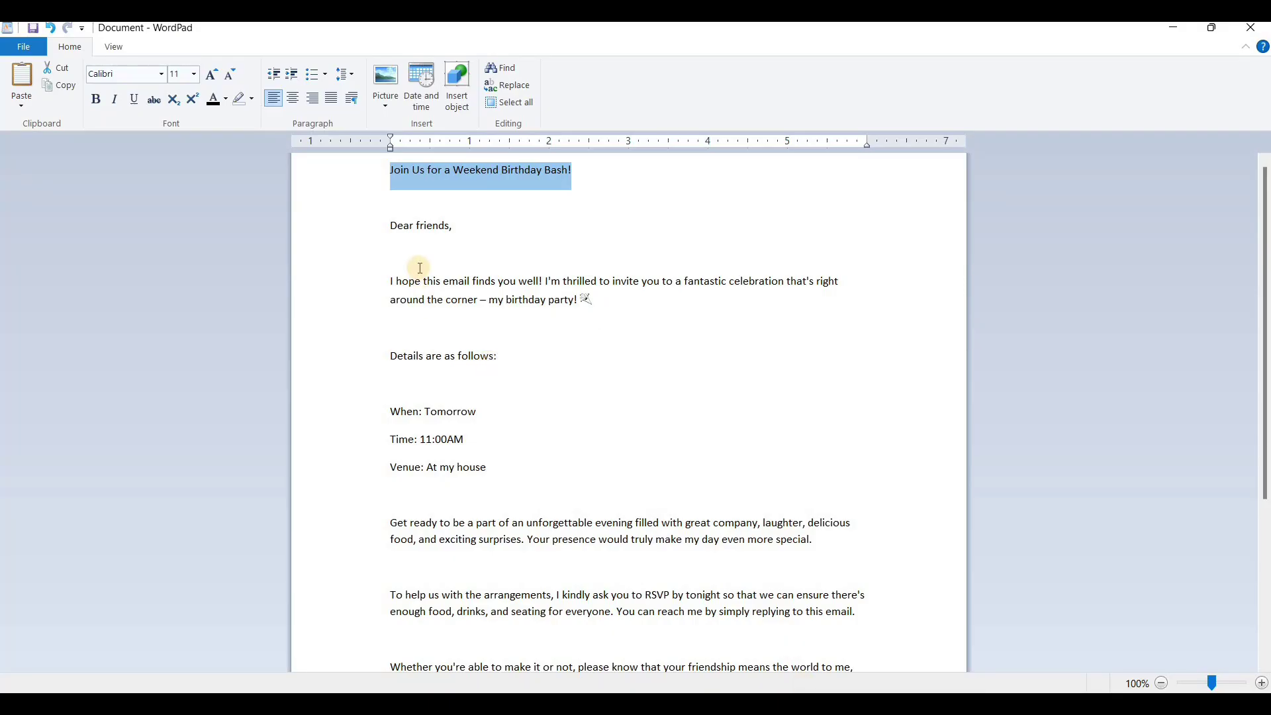
left_click_drag(378, 225, 464, 662)
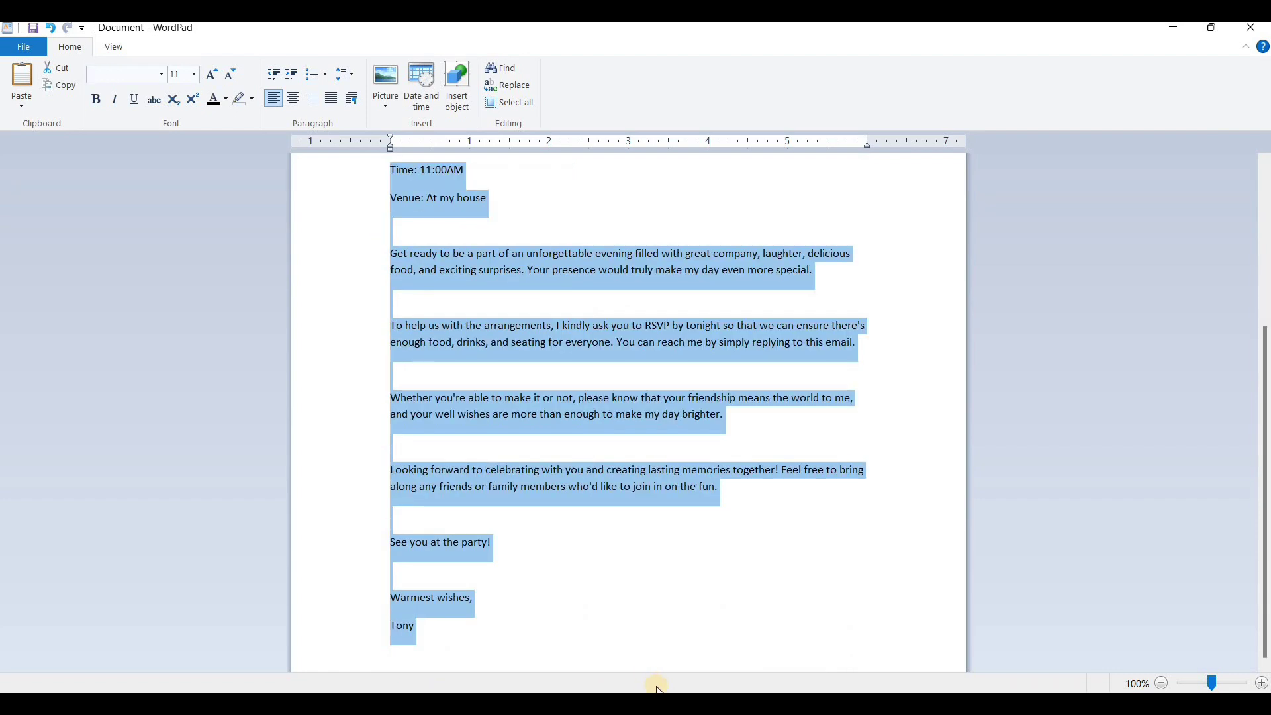
key("ctrl+c")
key("alt+Tab")
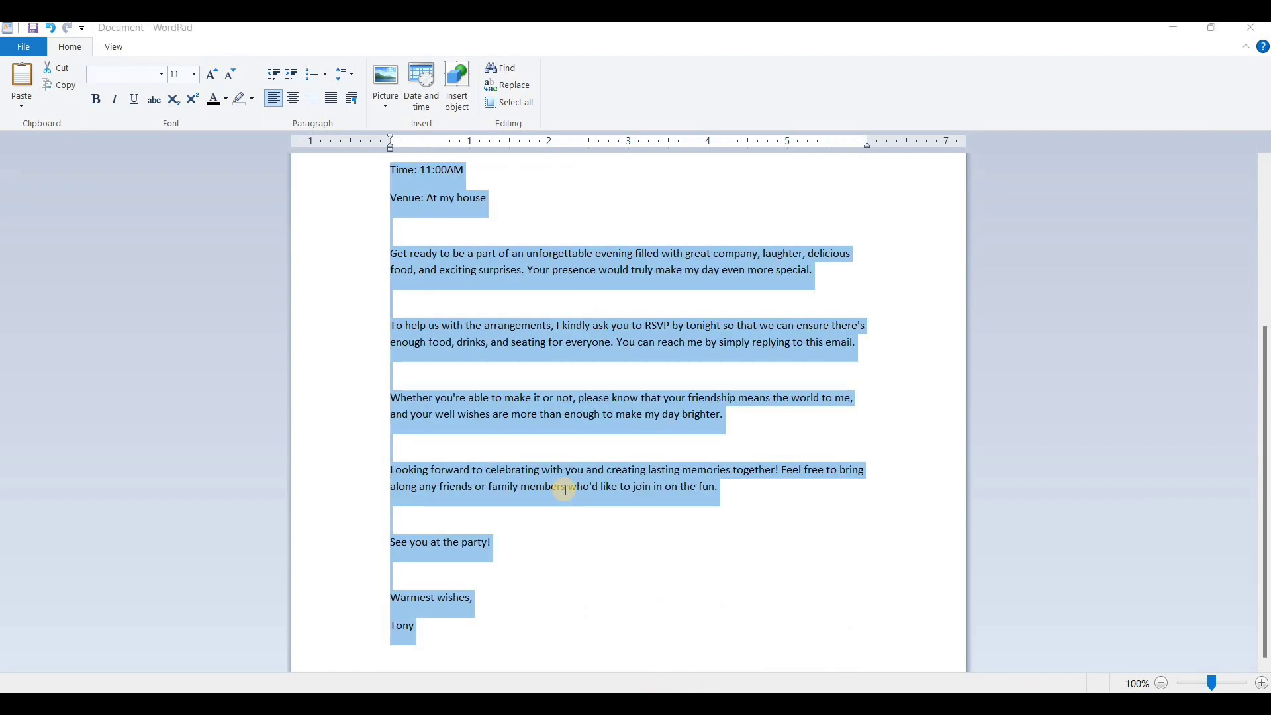
key("ctrl+v")
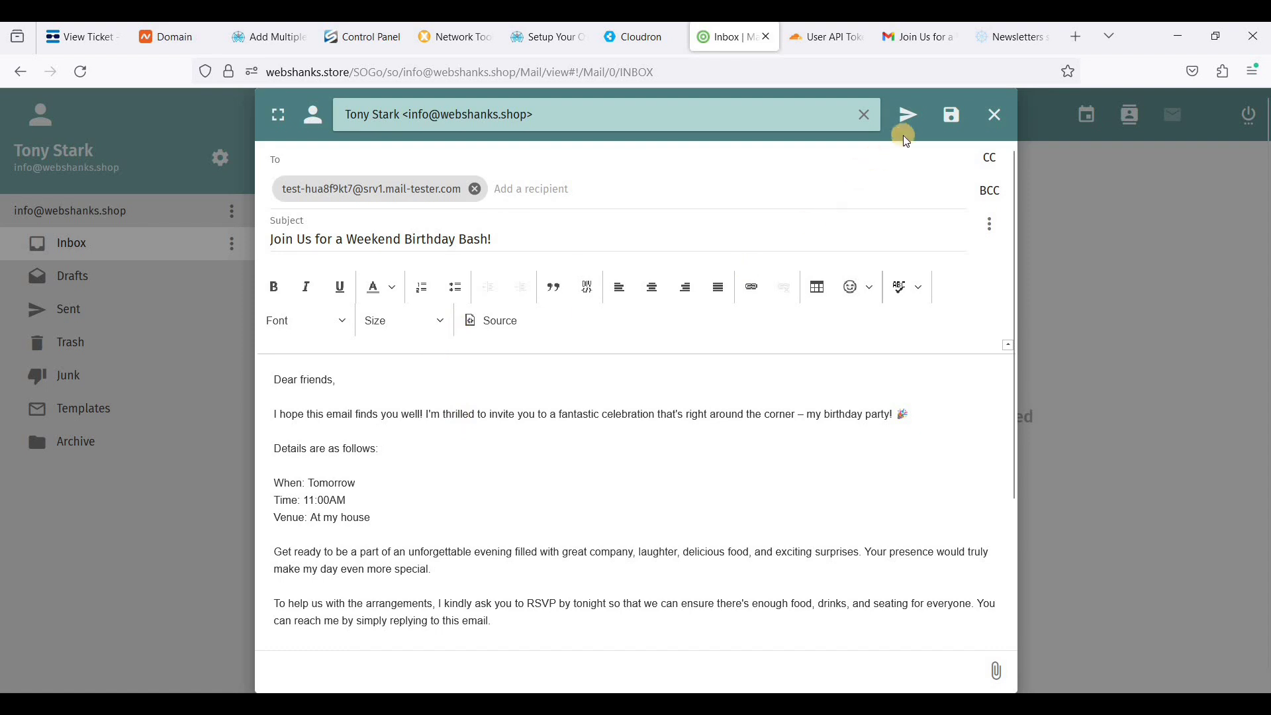
left_click(908, 123)
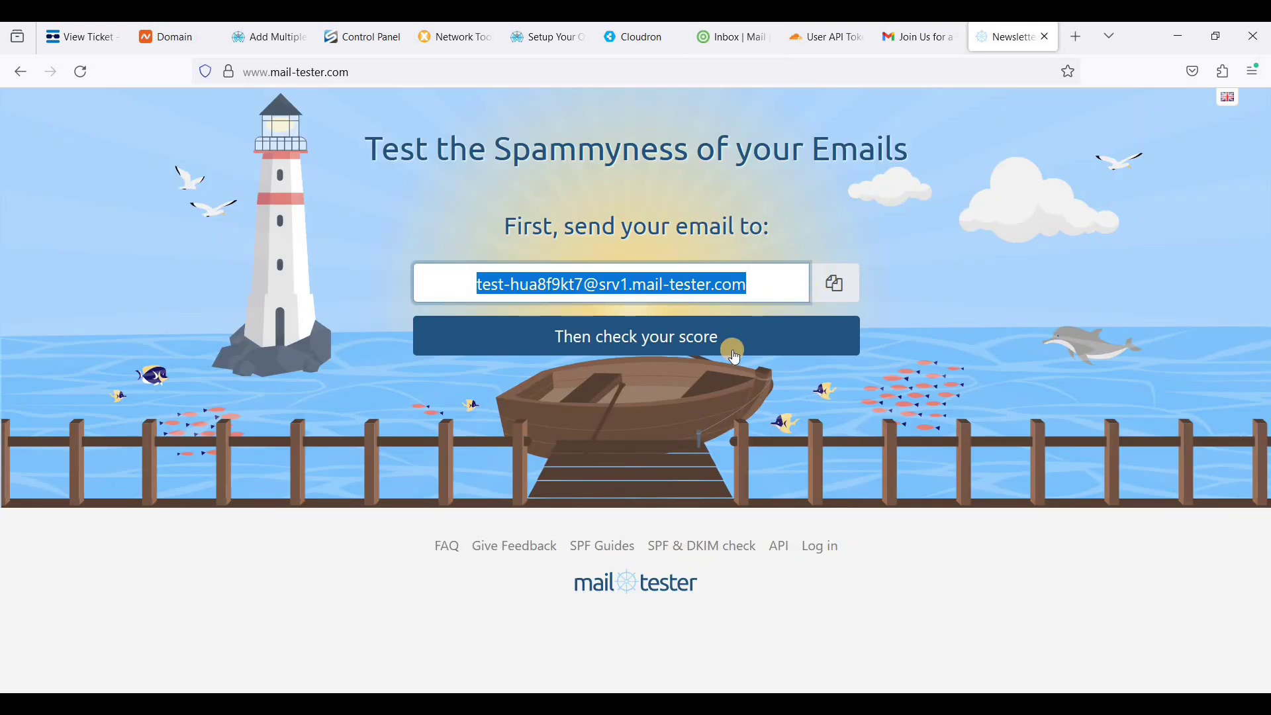
- Show the mail-tester results and expand the SpamAssassin rule details
left_click(735, 351)
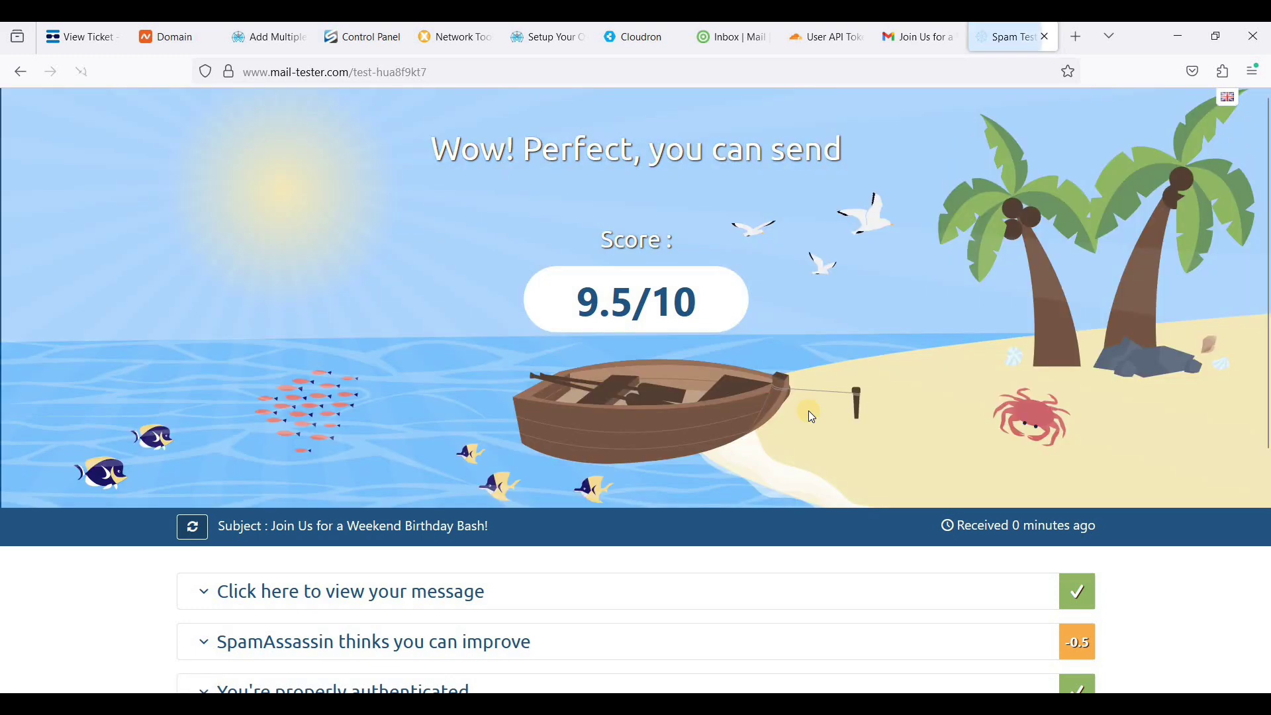
scroll(808, 410, "down", 2)
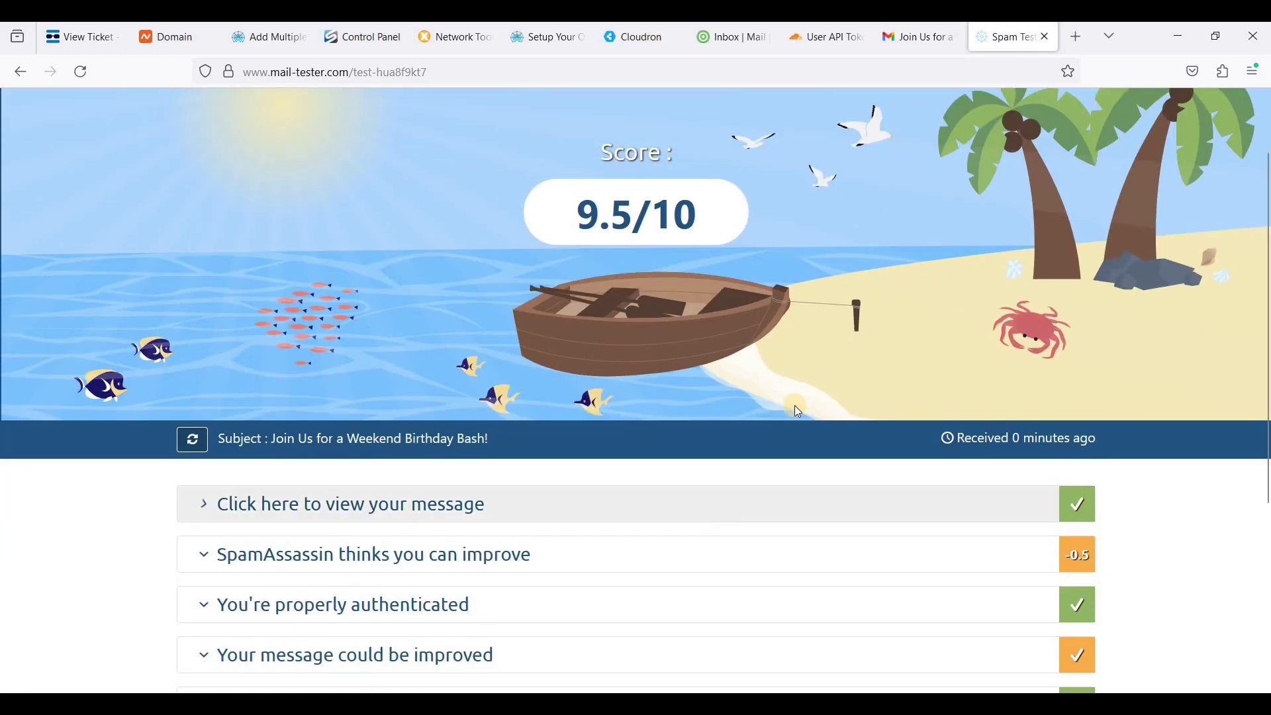
scroll(761, 398, "down", 3)
left_click(685, 384)
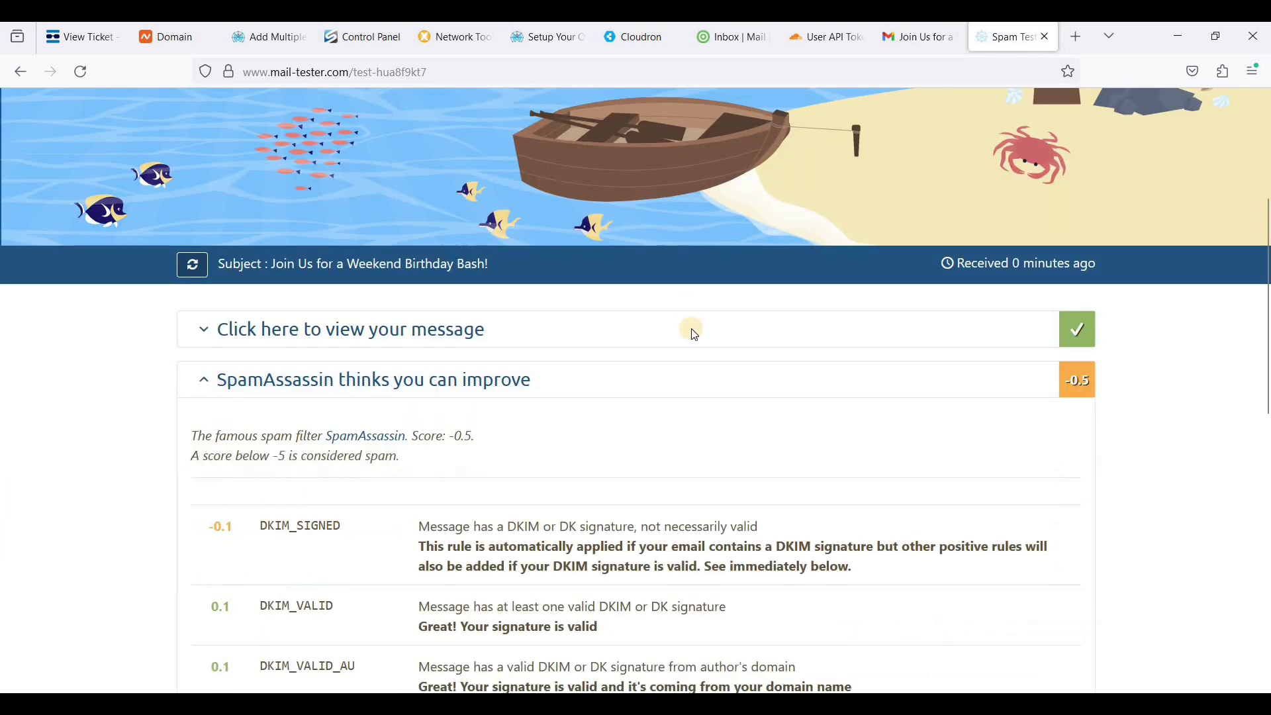
scroll(688, 331, "up", 3)
scroll(662, 357, "down", 3)
scroll(646, 420, "down", 5)
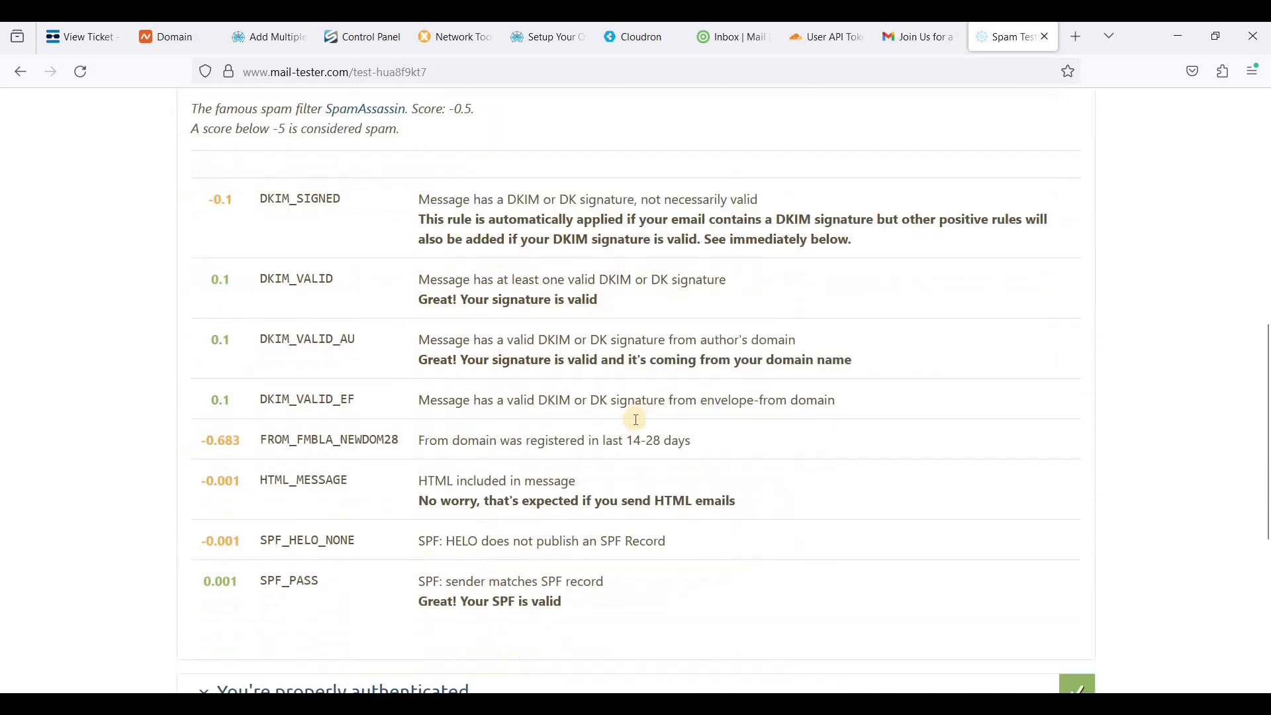
scroll(463, 463, "up", 1)
- Review the FROM_FMBLA_NEWDOM28 rule's 14-28 days registration note, then collapse the SpamAssassin details
left_click(222, 505)
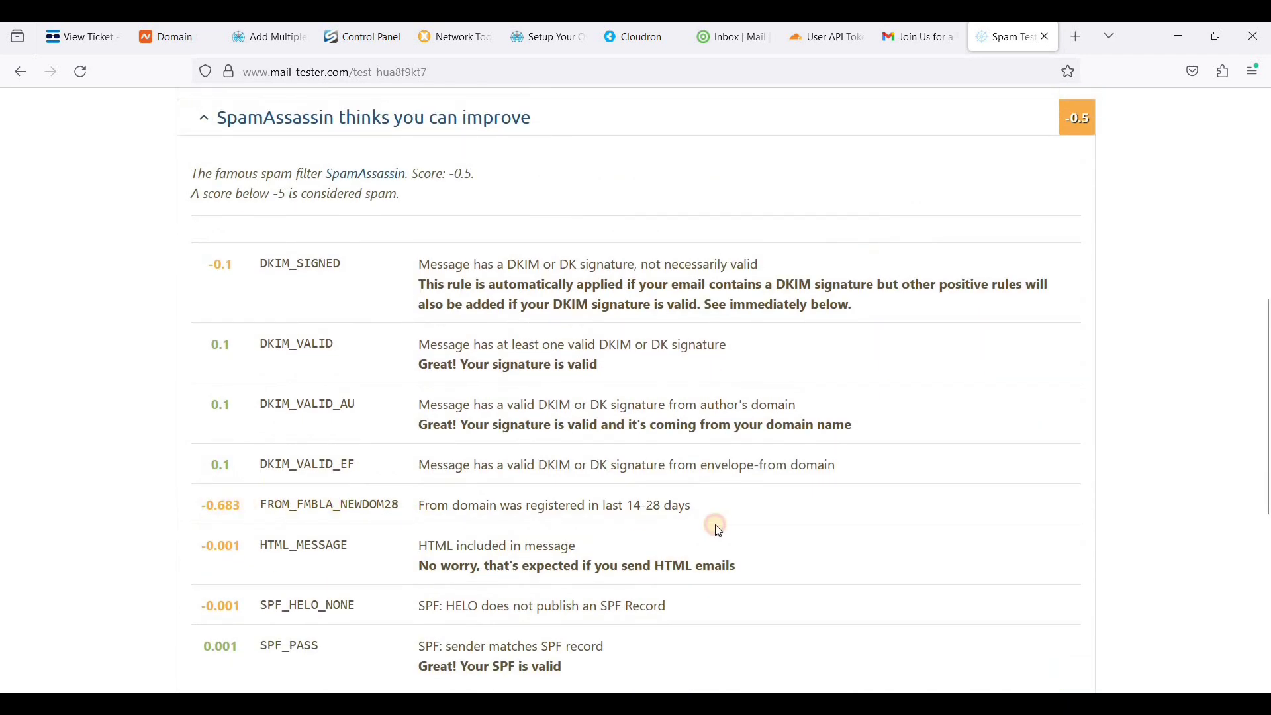
left_click(730, 509, "shift")
scroll(695, 423, "up", 3)
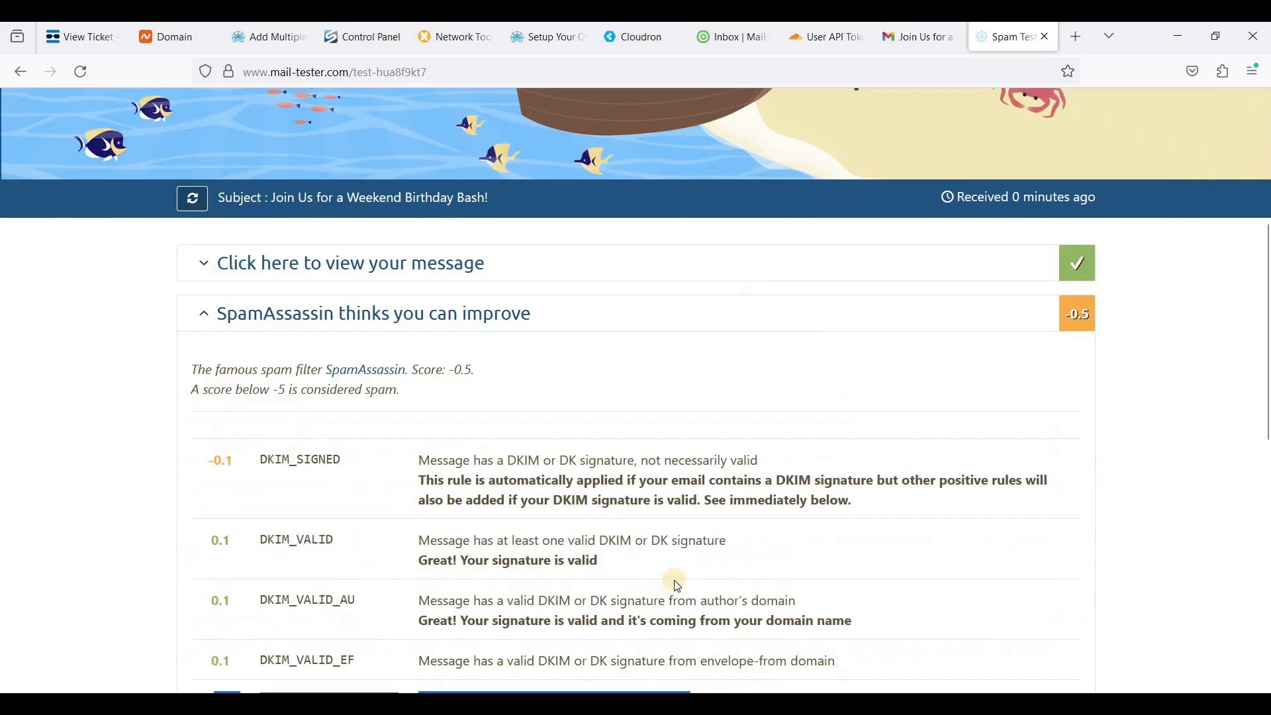
scroll(678, 585, "down", 2)
left_click(538, 594)
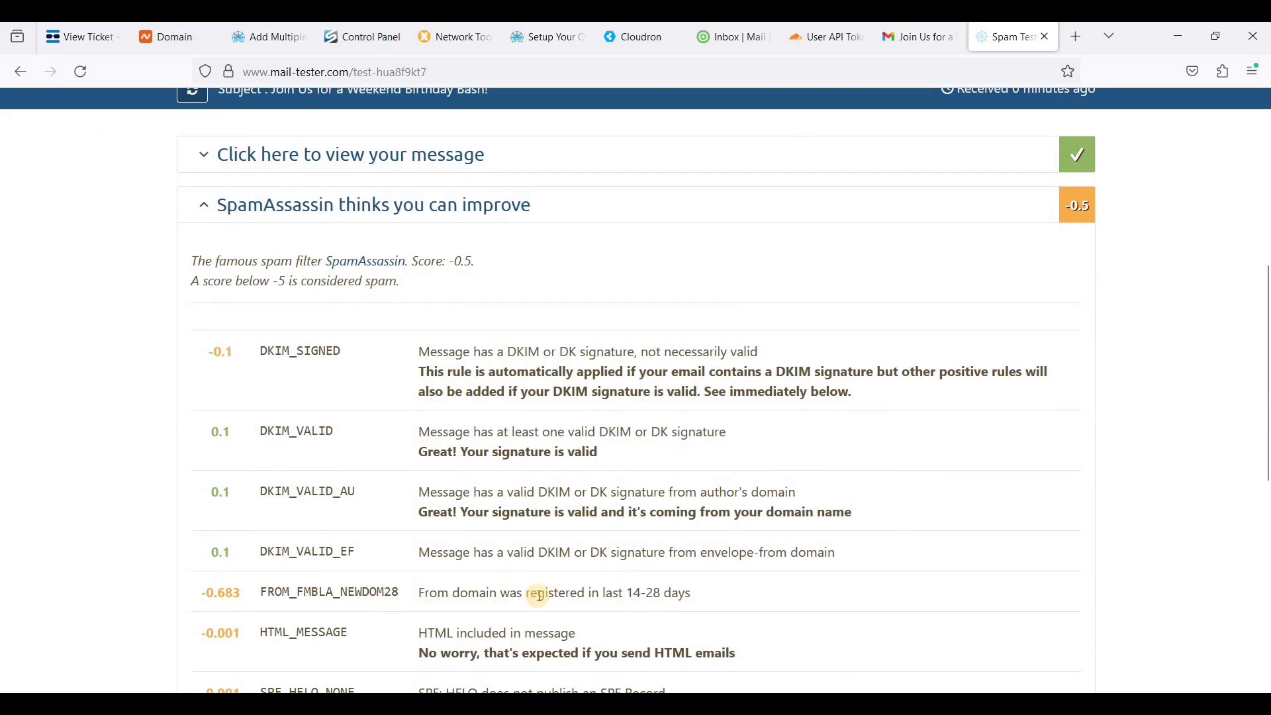
left_click_drag(626, 589, 692, 588)
left_click(632, 590)
left_click(701, 596, "shift")
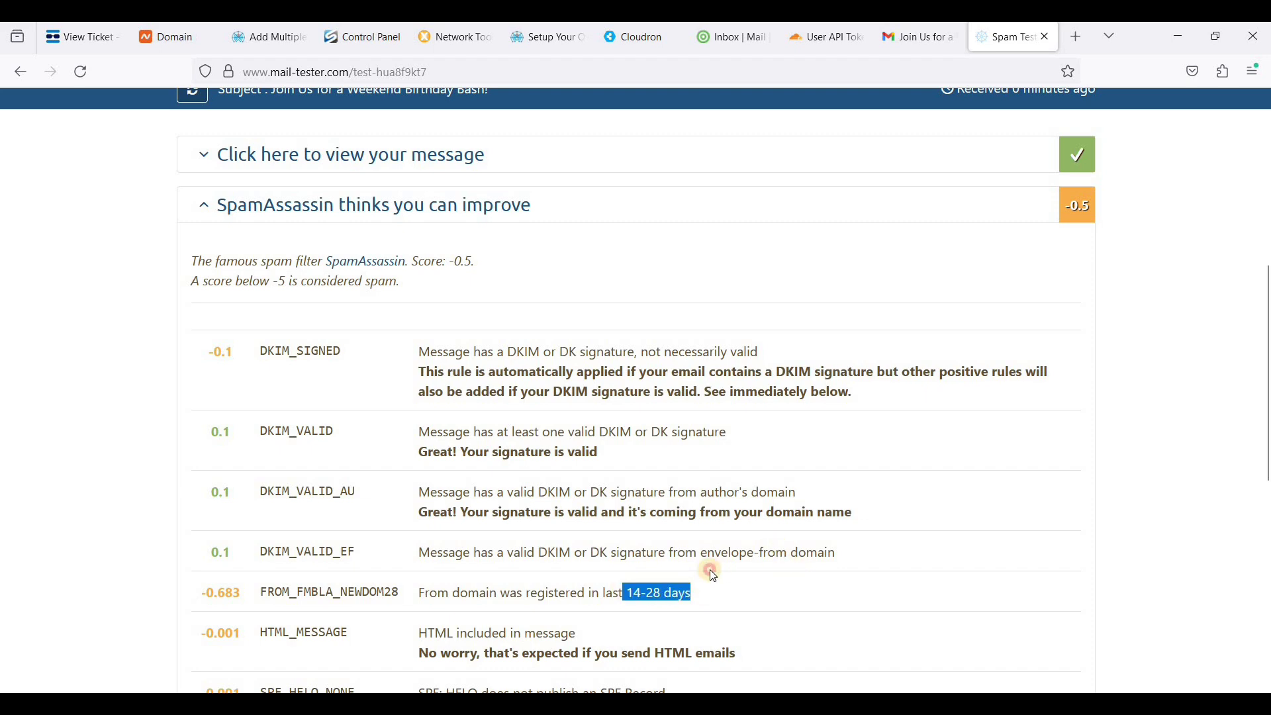
left_click(710, 570)
scroll(710, 569, "up", 6)
left_click(787, 604)
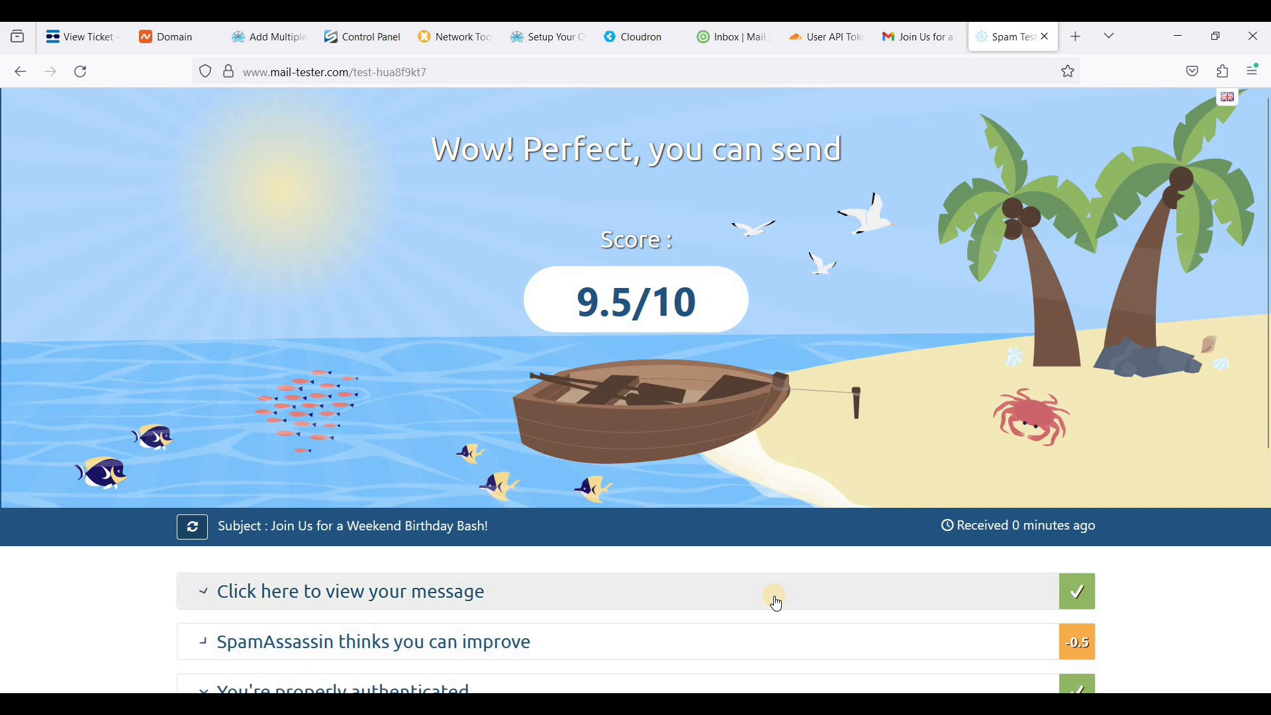
scroll(772, 598, "down", 1)
scroll(638, 392, "up", 1)
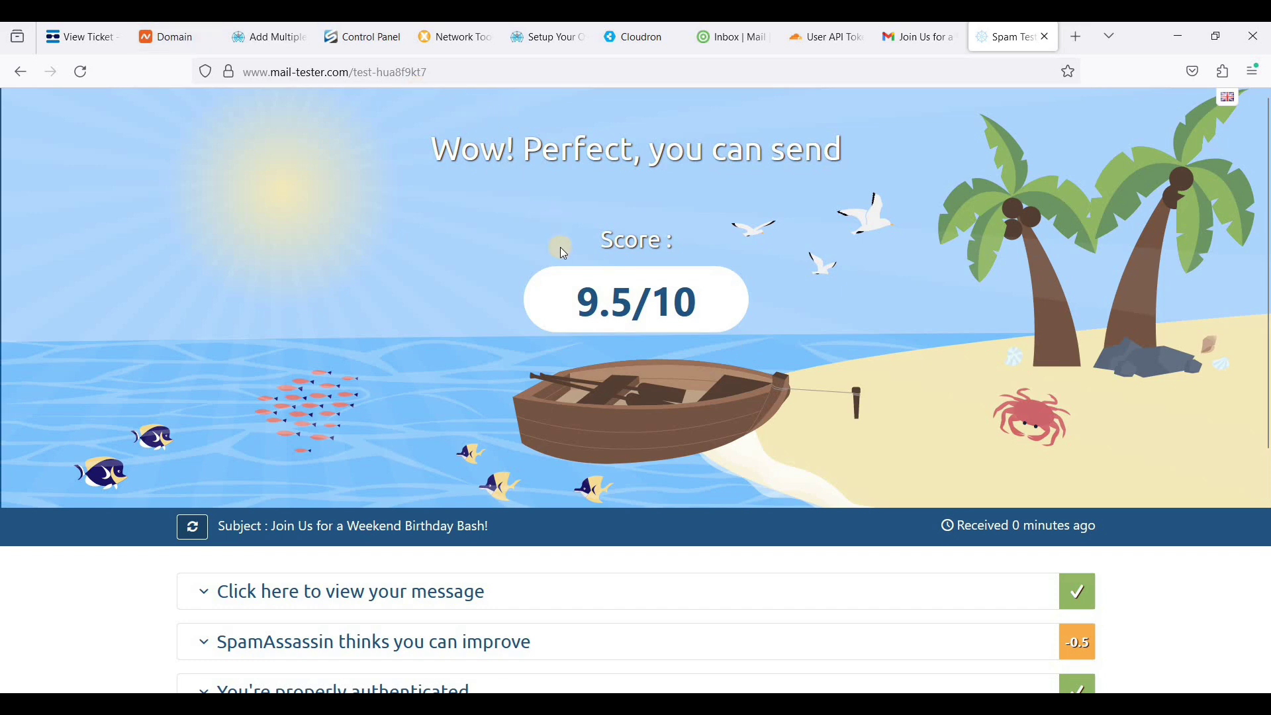
scroll(819, 318, "down", 2)
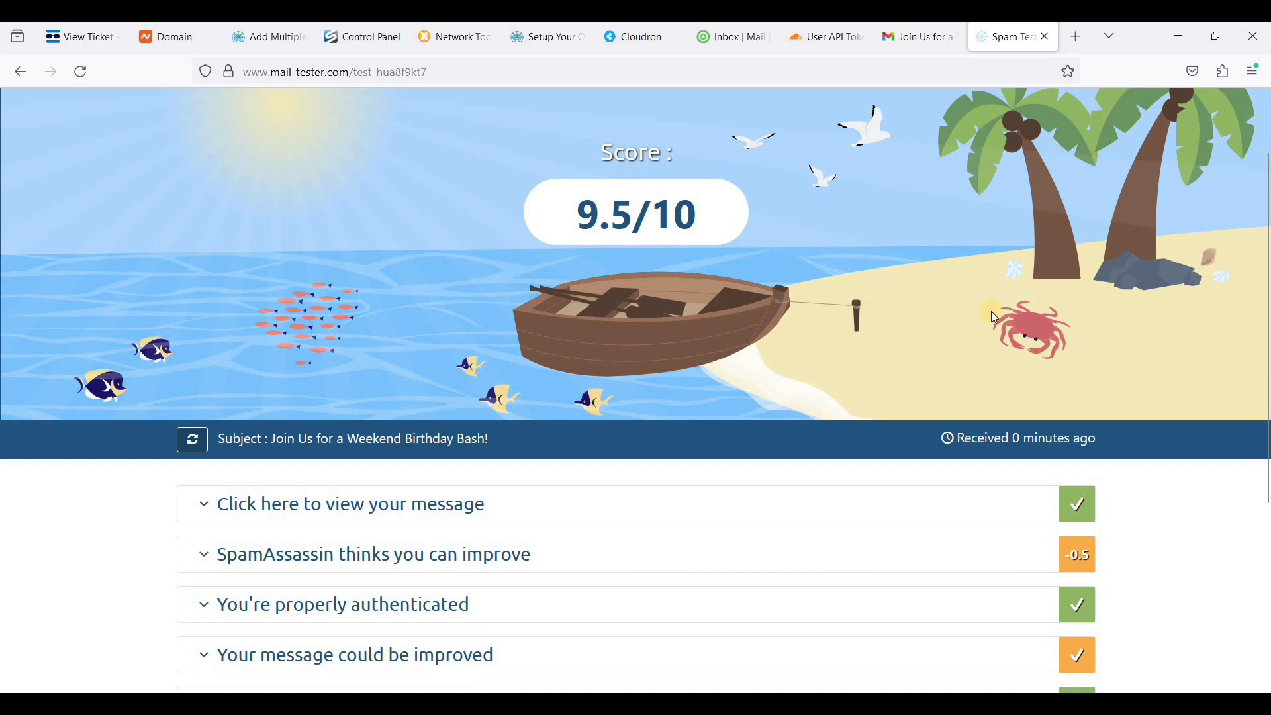
scroll(1078, 301, "up", 2)
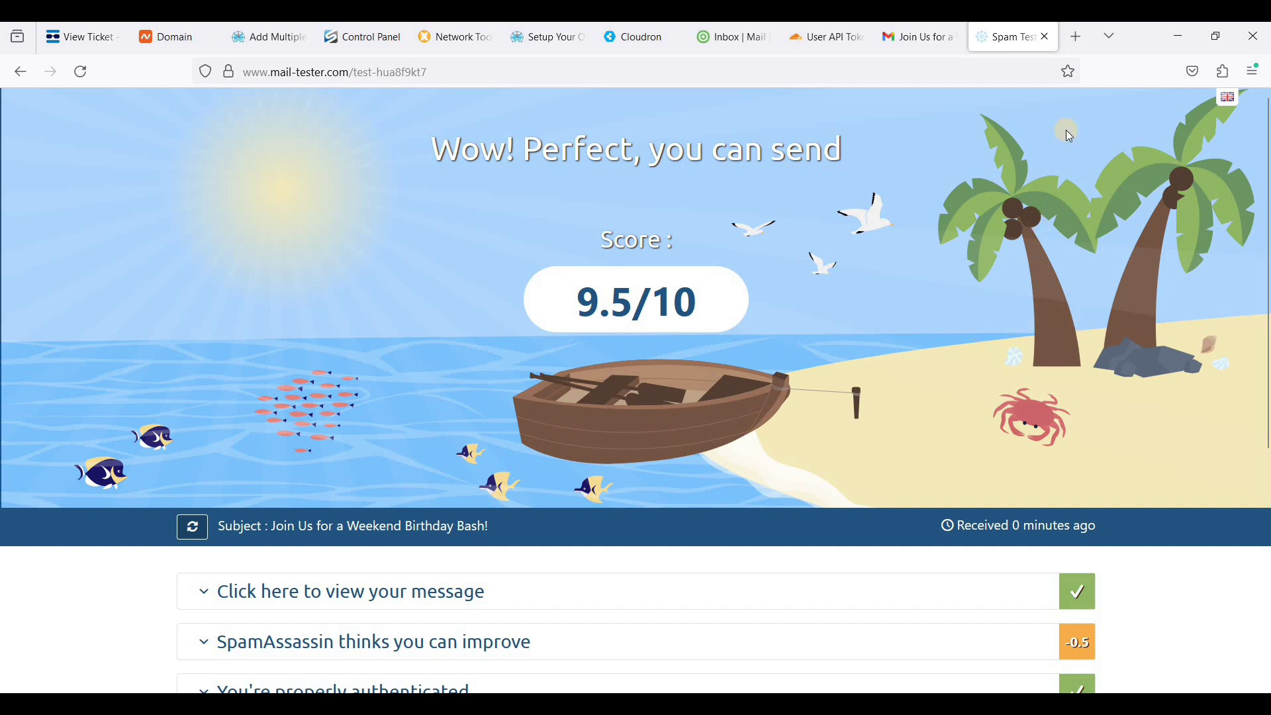
- Open success.ai in a new tab, then return to Cloudron's webshanks.shop email status page
left_click(1074, 38)
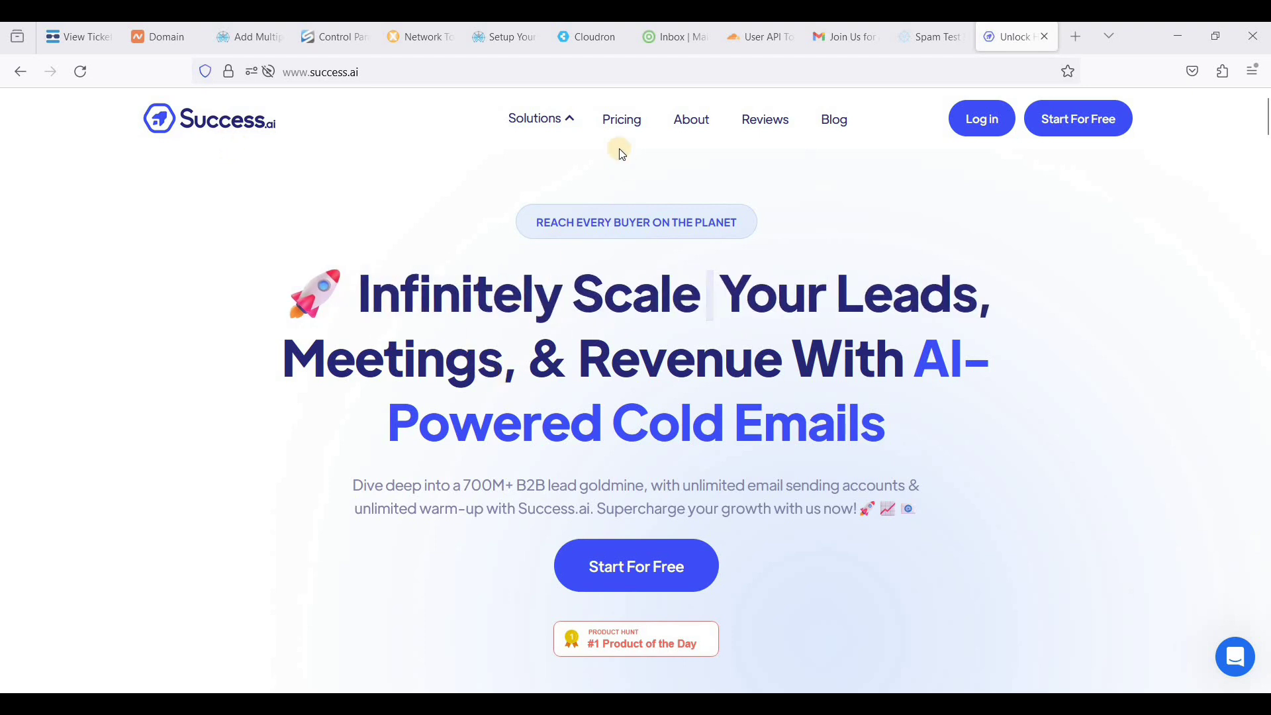
mouse_move(559, 120)
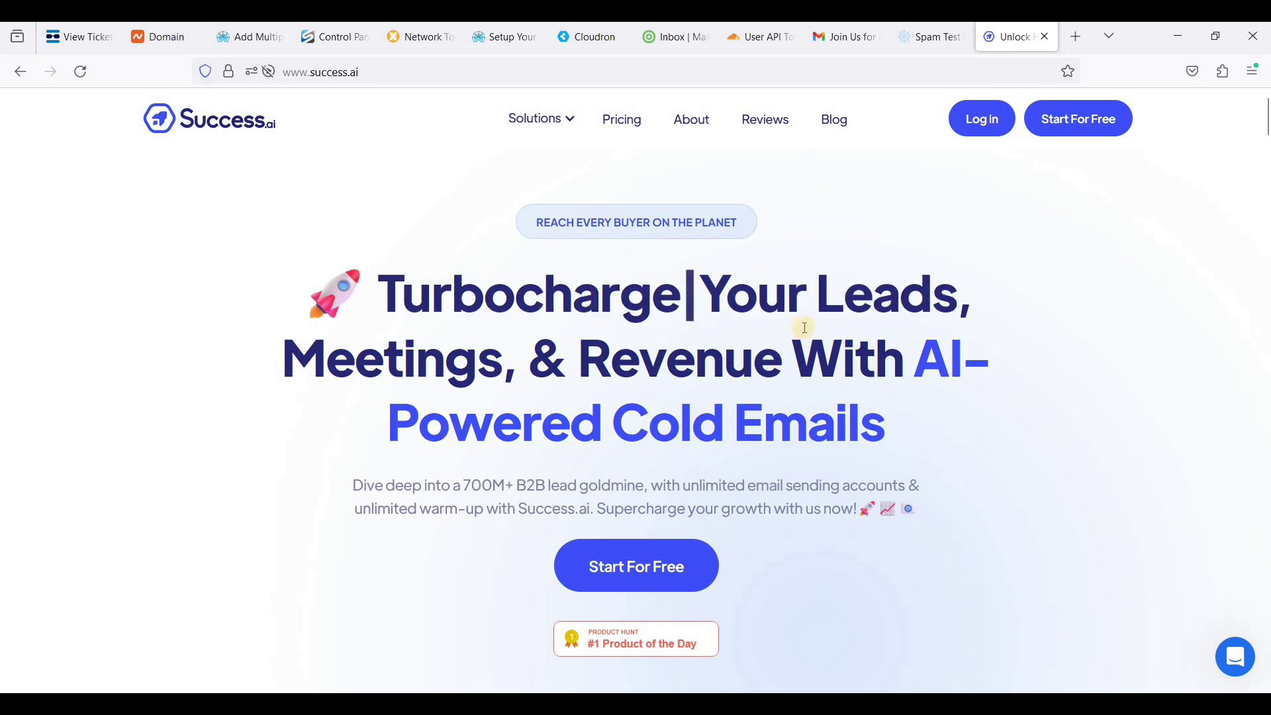
key("ctrl+7")
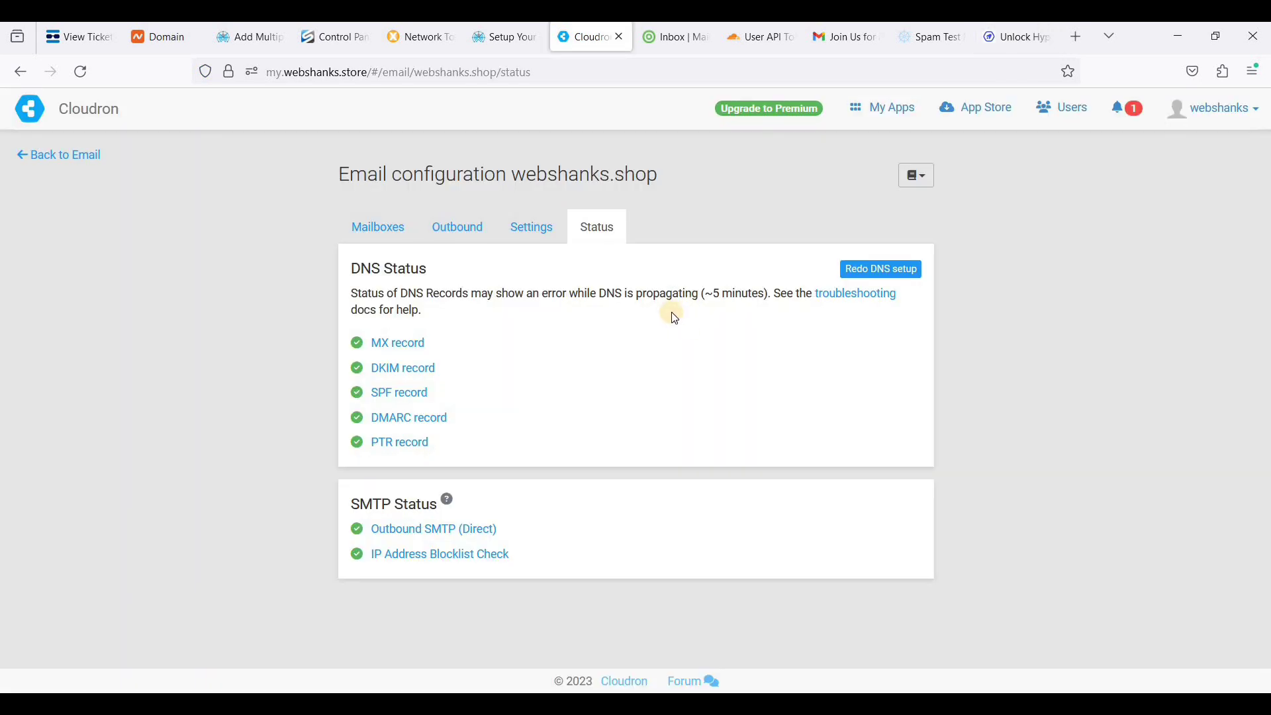